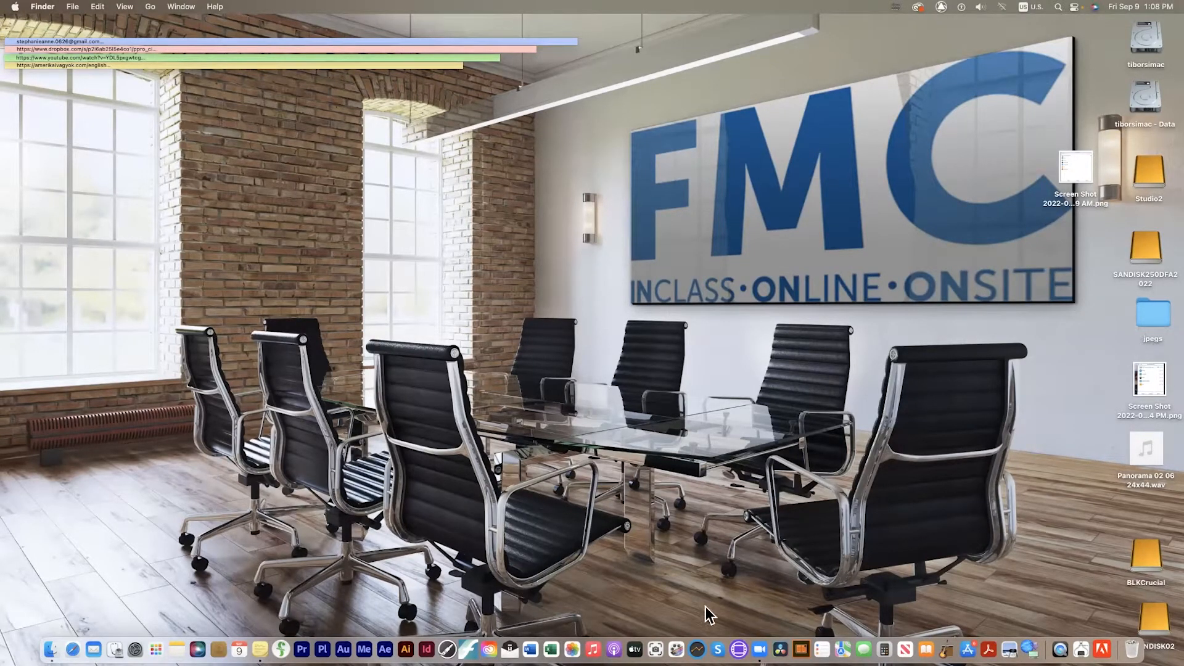
- Launch Avid Media Composer and bring up its project selection window
left_click(738, 651)
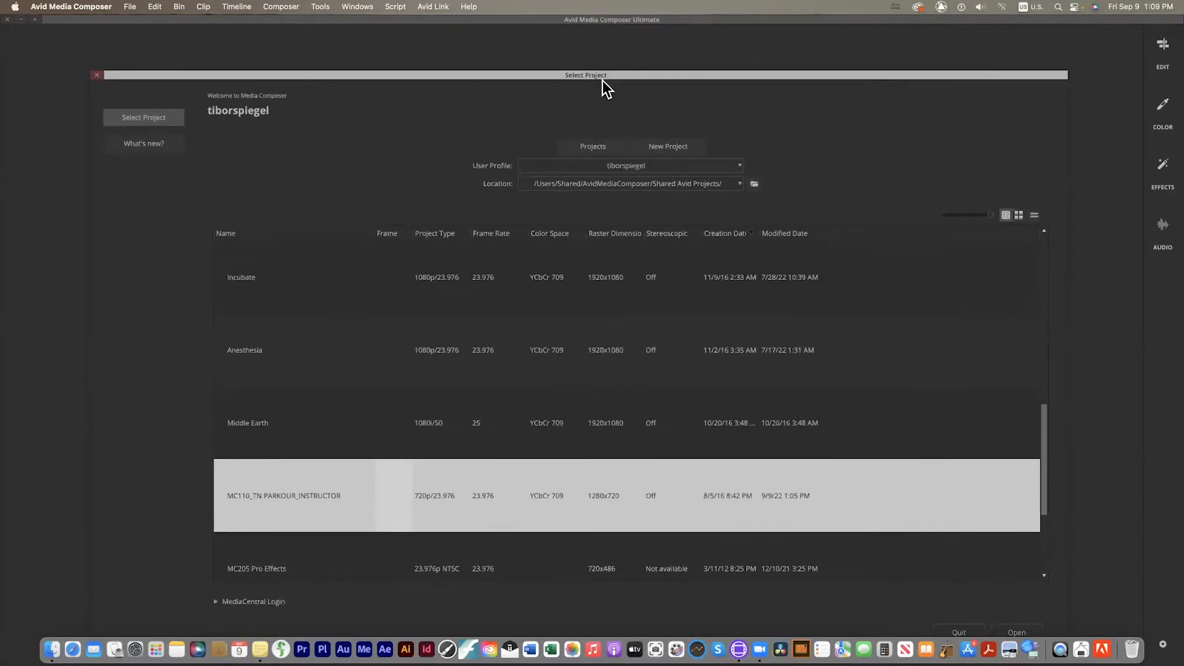
left_click_drag(603, 80, 604, 79)
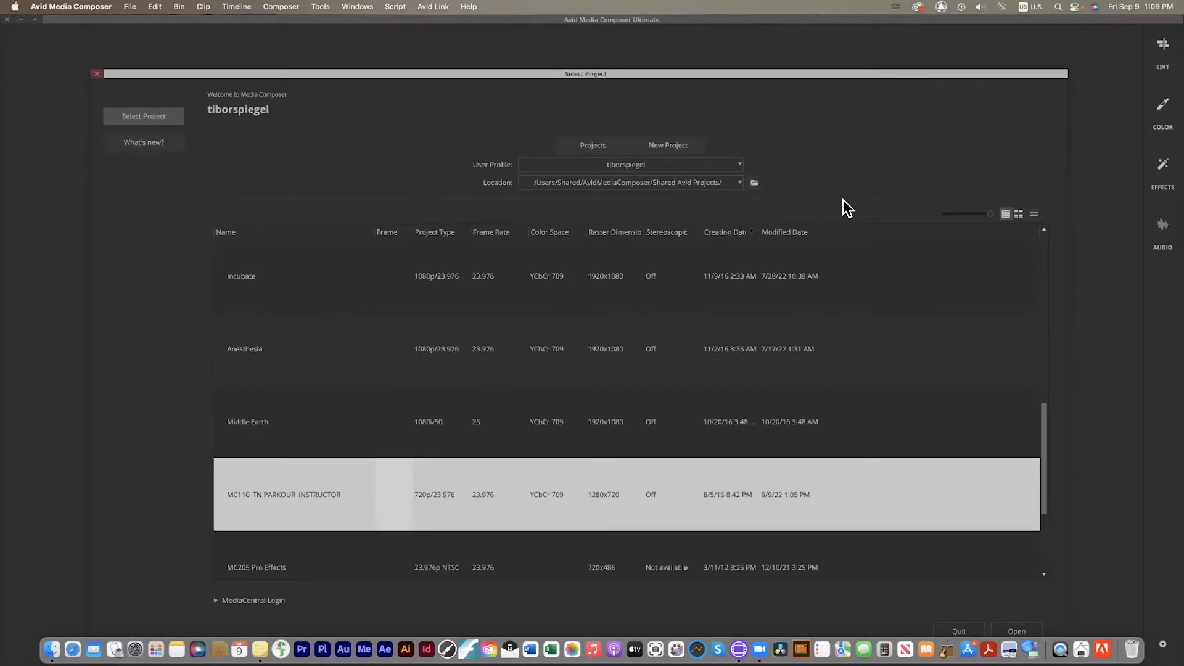
- Try the UHD 29.97P format in the new project settings and return to the list of existing projects
left_click(691, 147)
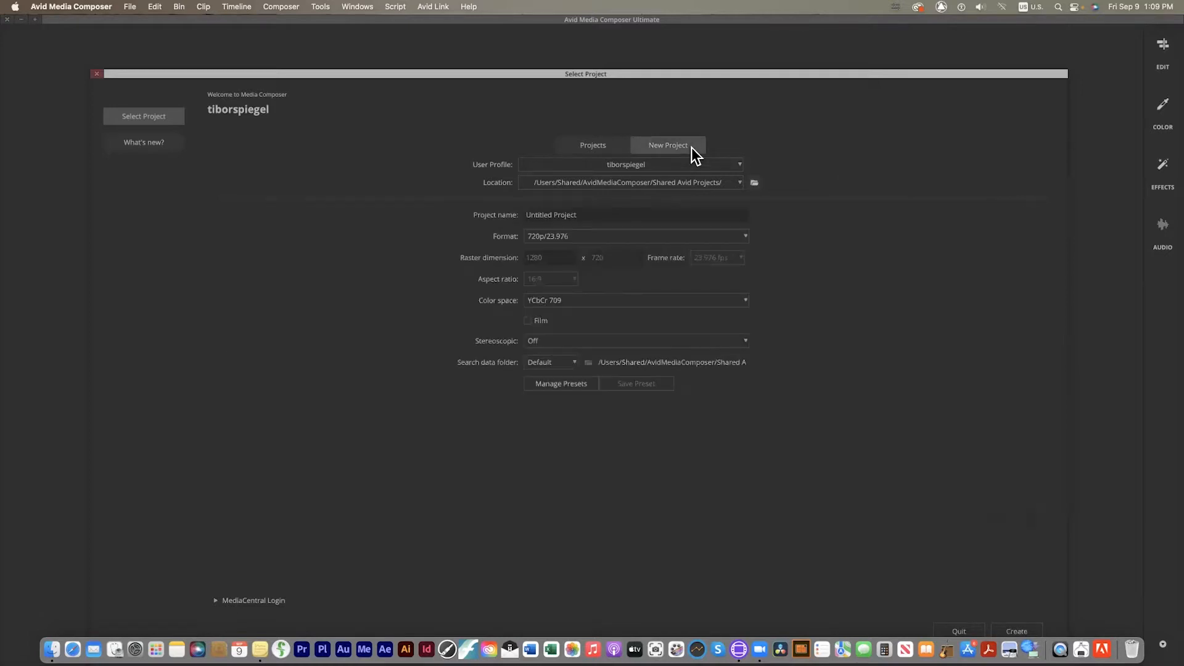
left_click(744, 236)
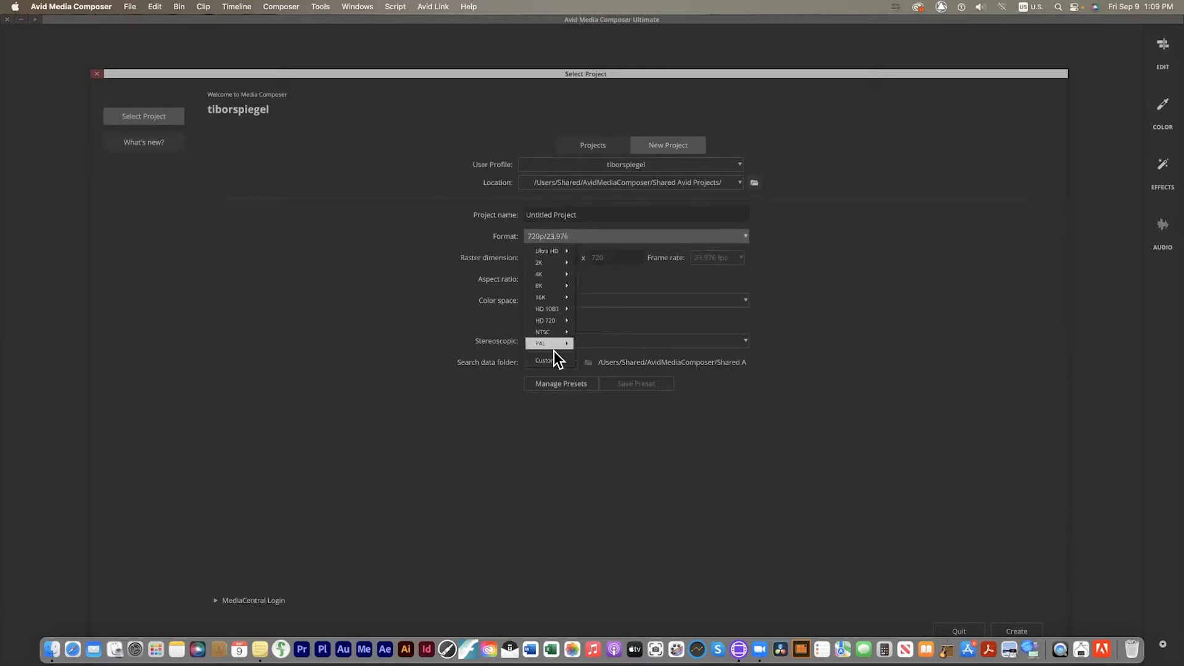
mouse_move(552, 346)
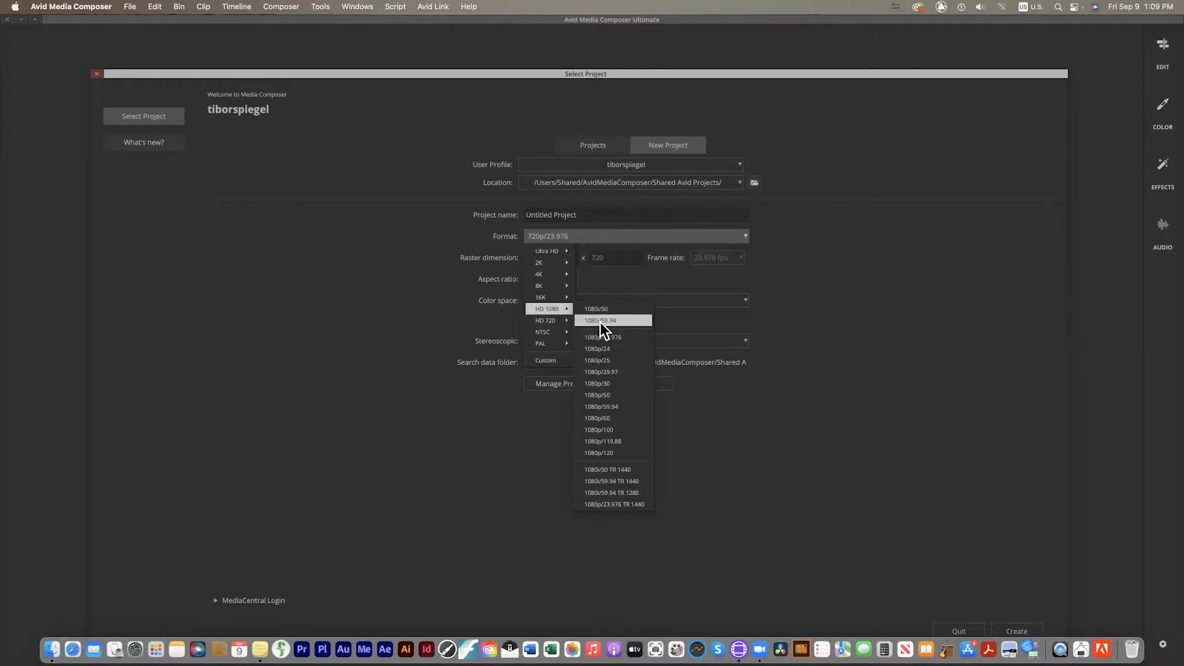
mouse_move(557, 265)
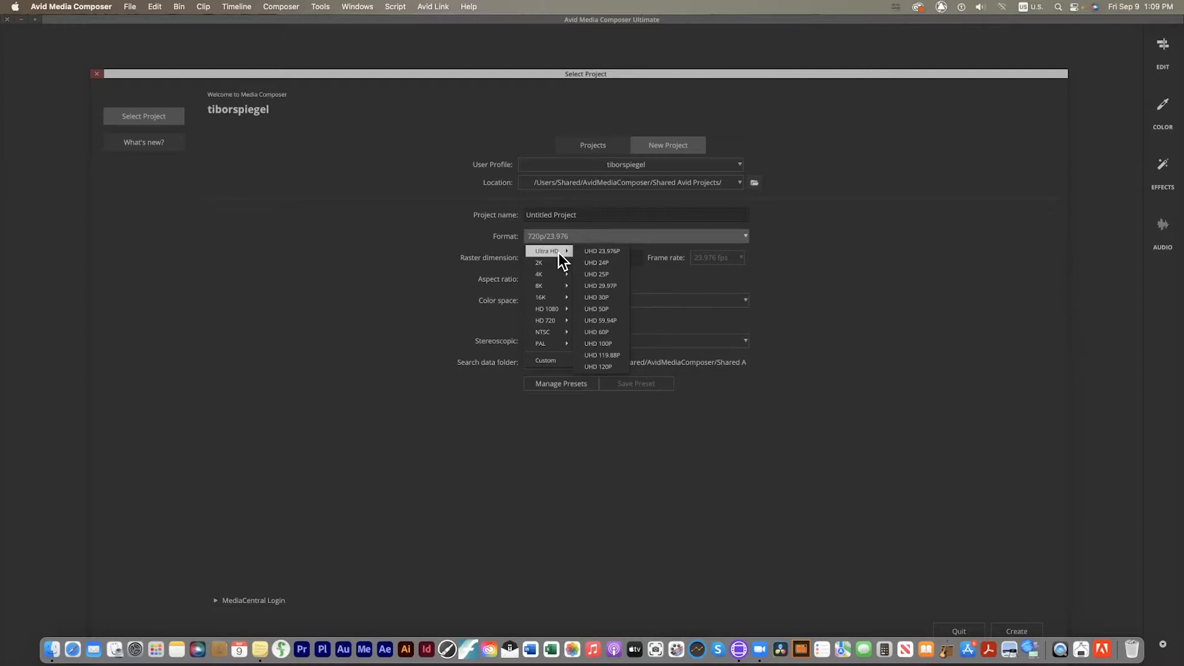
left_click(613, 286)
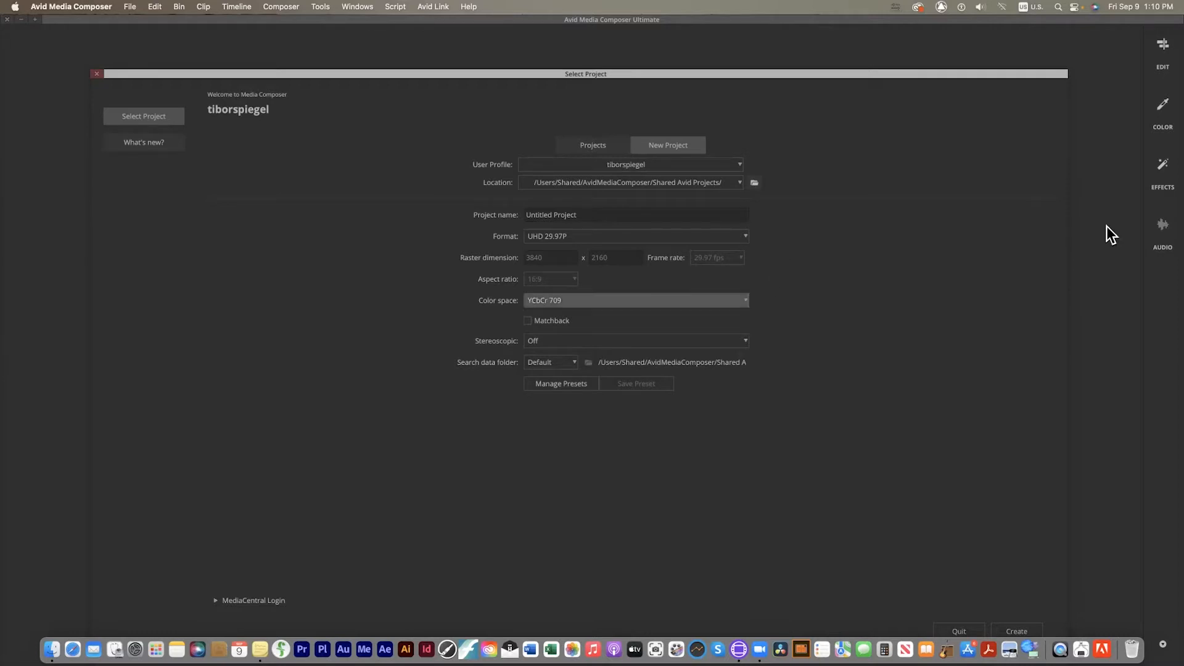
left_click(581, 145)
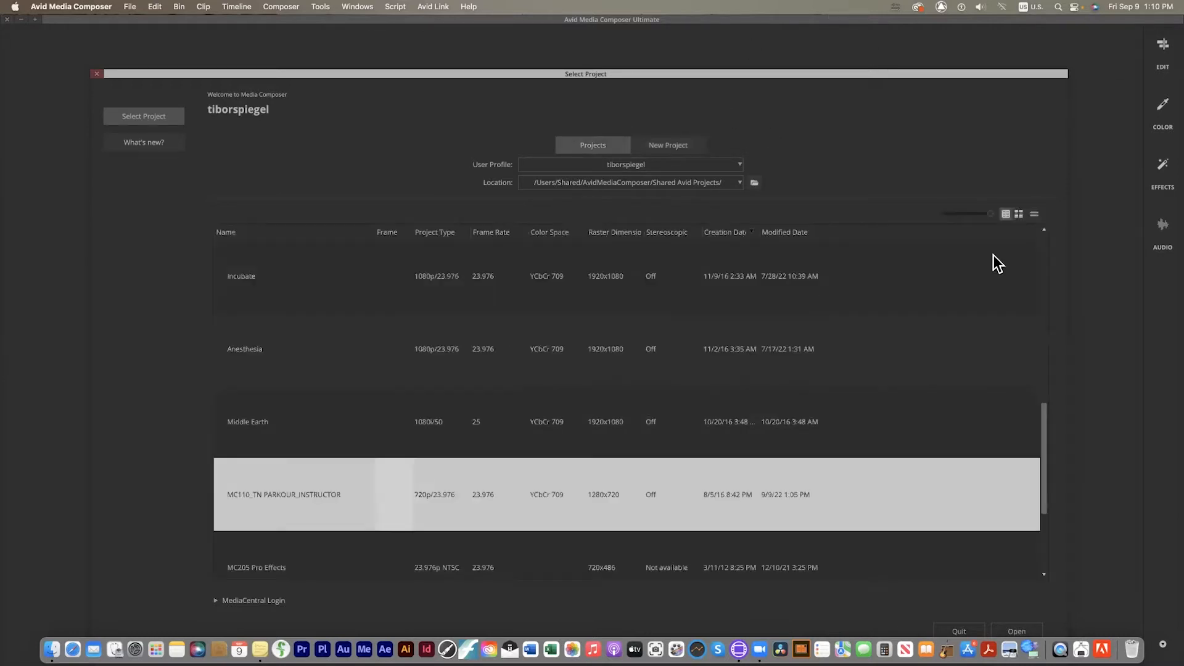
- Examine the user profile options for creating, importing and revealing a profile
left_click_drag(591, 74, 567, 73)
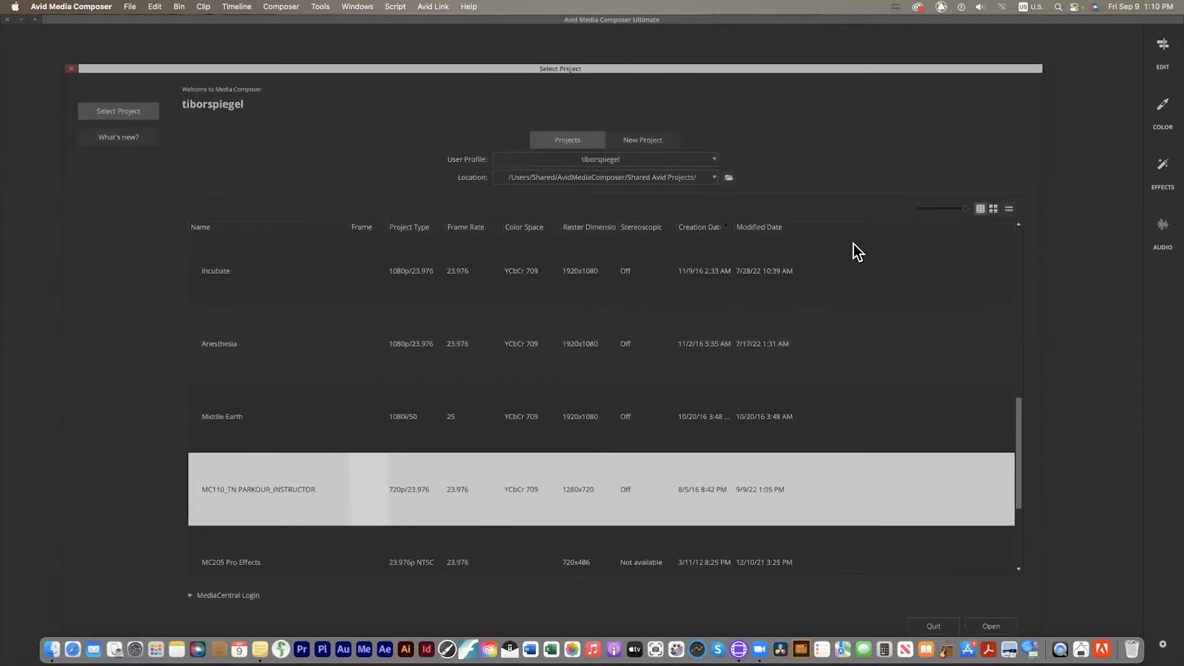
left_click(713, 161)
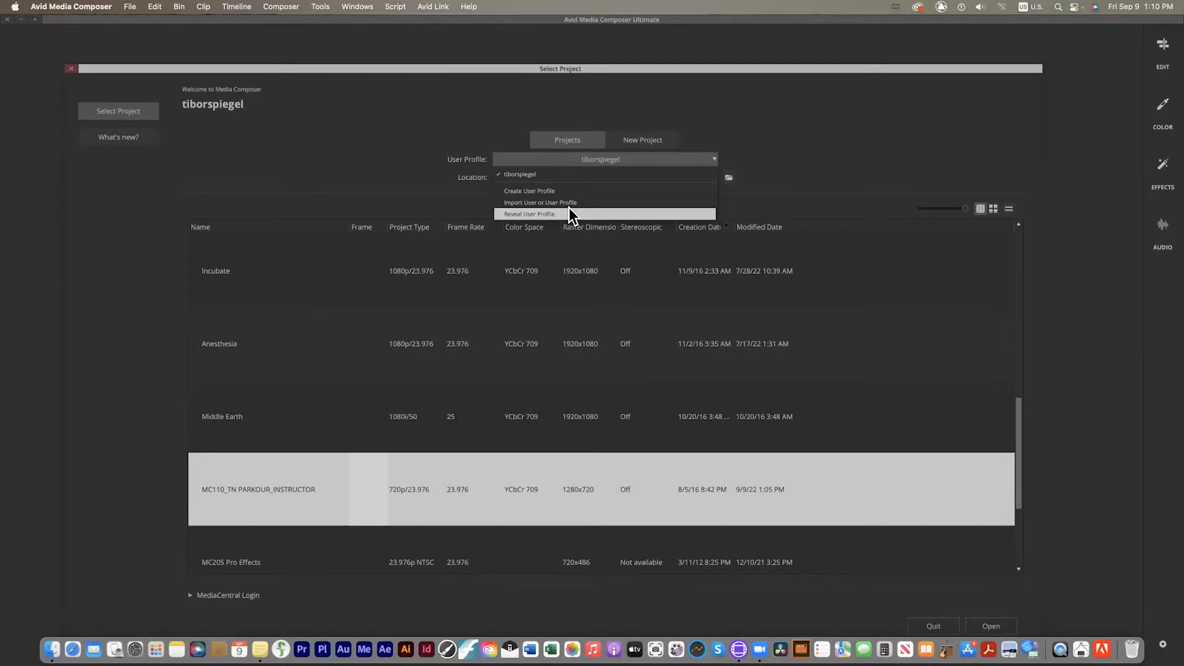
left_click(713, 158)
left_click(713, 160)
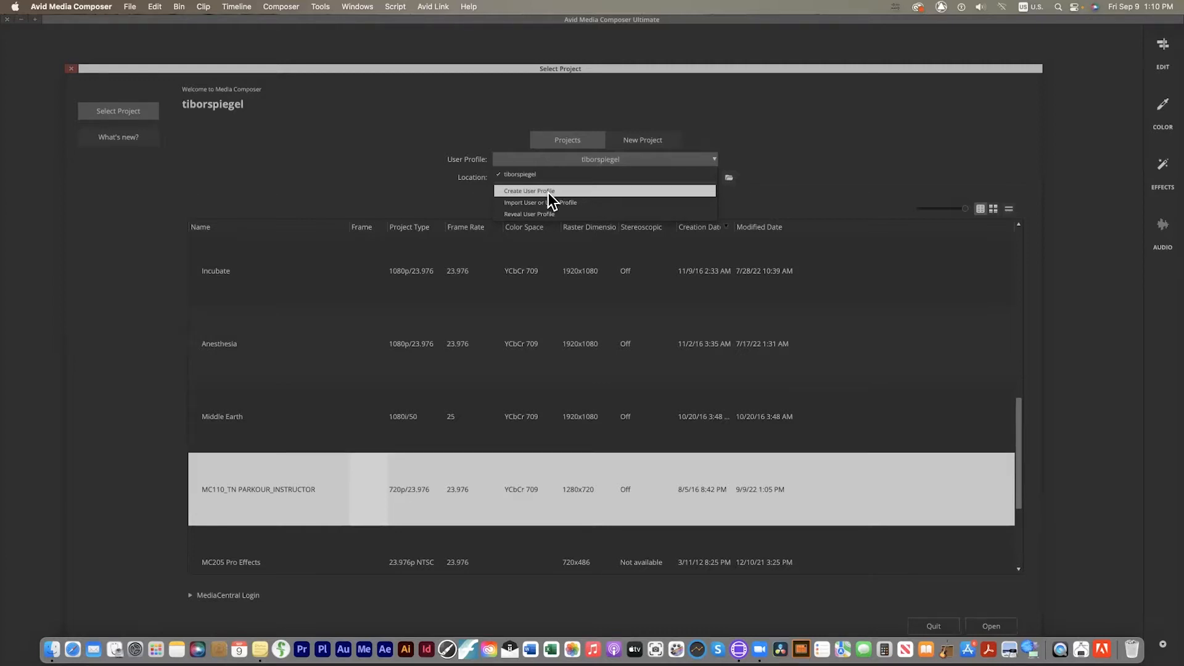
left_click(769, 164)
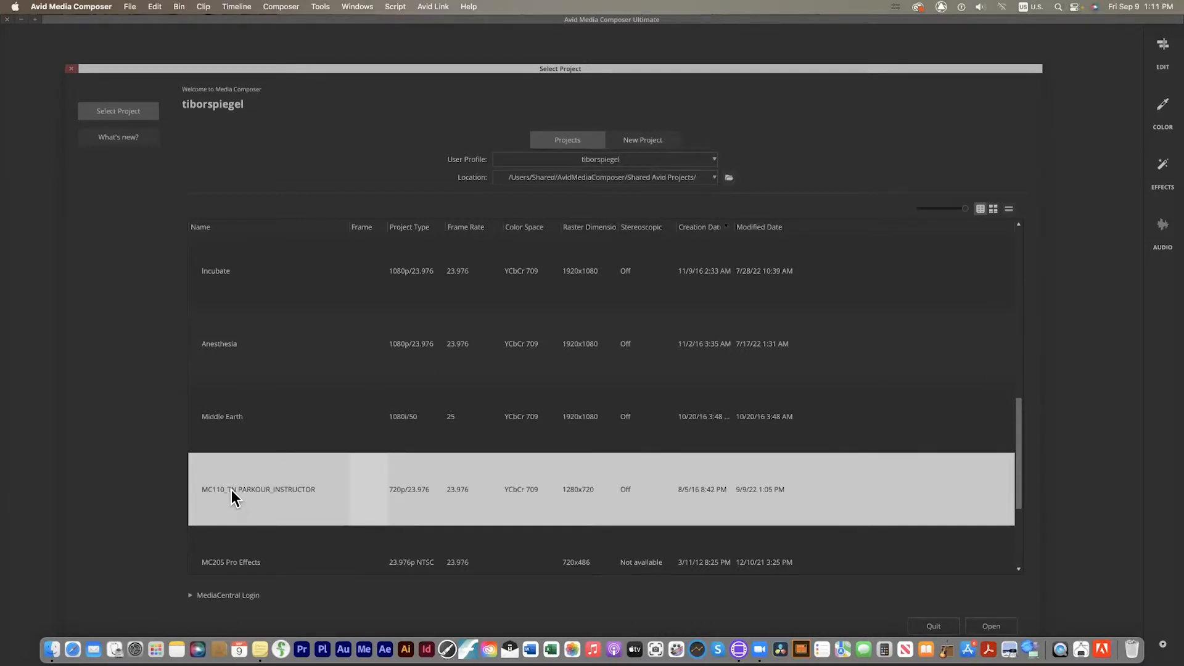
- Open the MC110_TN PARKOUR_INSTRUCTOR project and move its window up to just below the menu bar
double_click(671, 513)
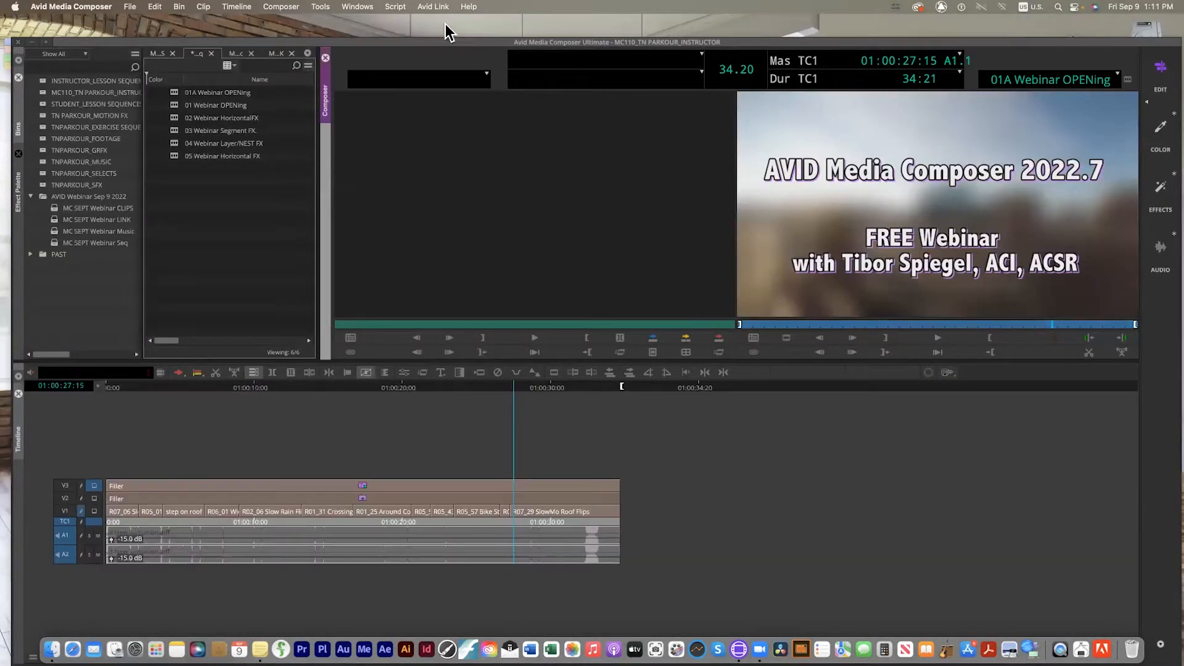
mouse_move(426, 41)
left_mouse_down()
mouse_move(431, 13)
mouse_move(422, 22)
left_mouse_up()
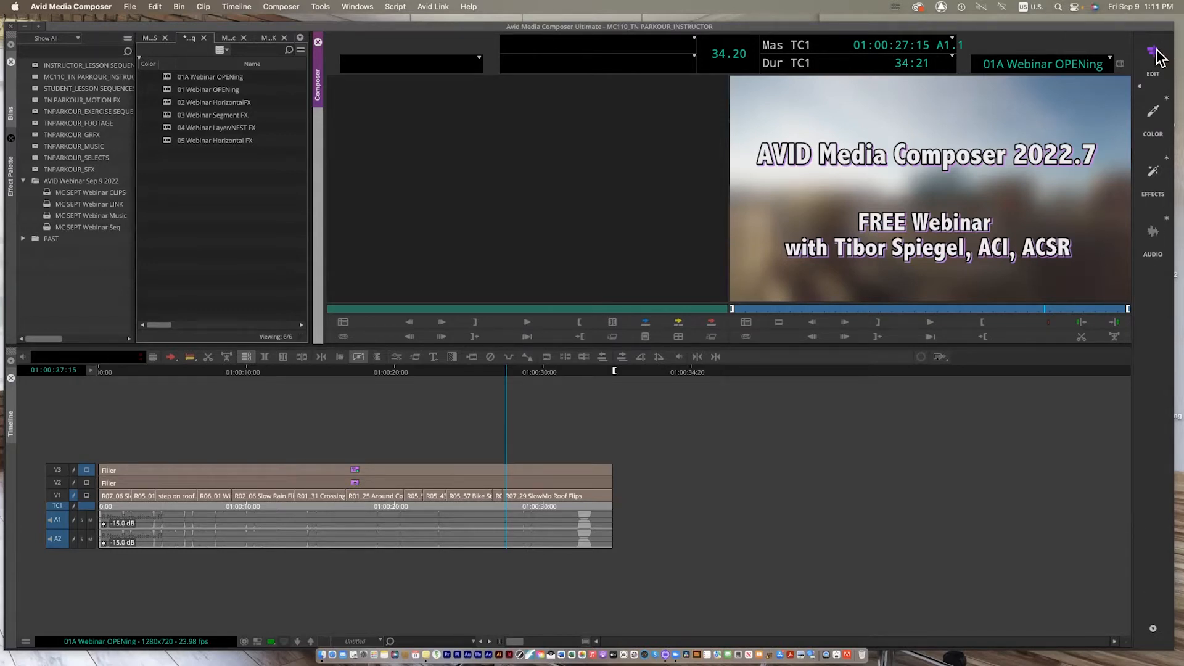
- Look through the Color, Effects and Audio workspaces and return to the Edit workspace
left_click(1154, 119)
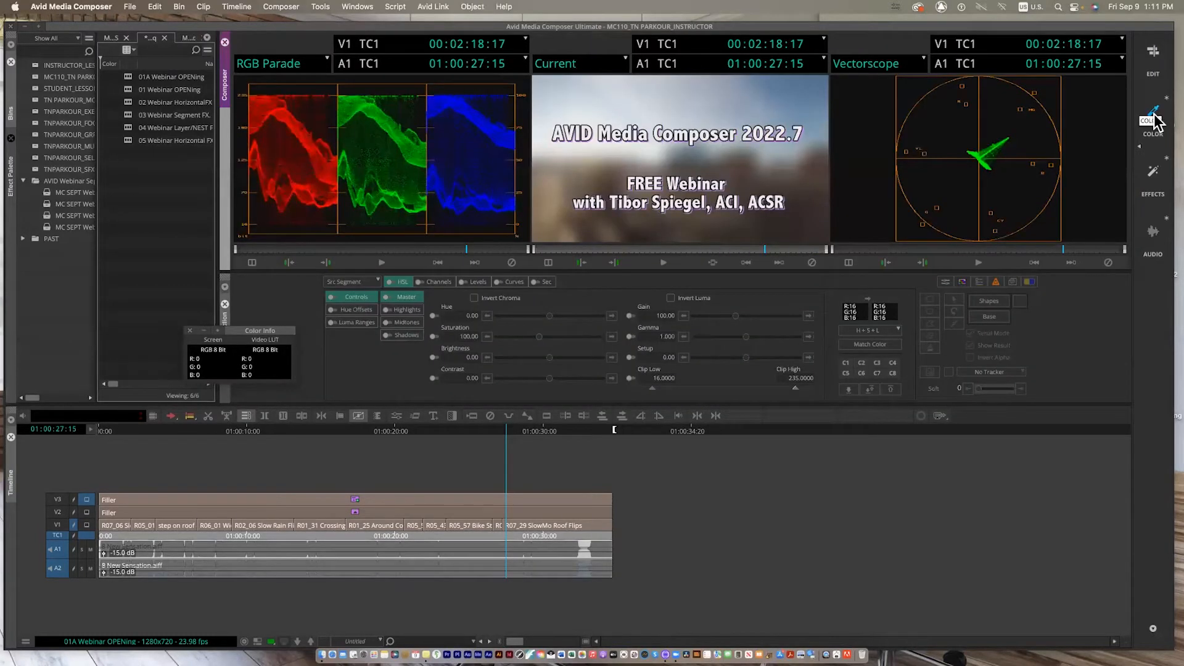
left_click(1153, 176)
left_click(1153, 175)
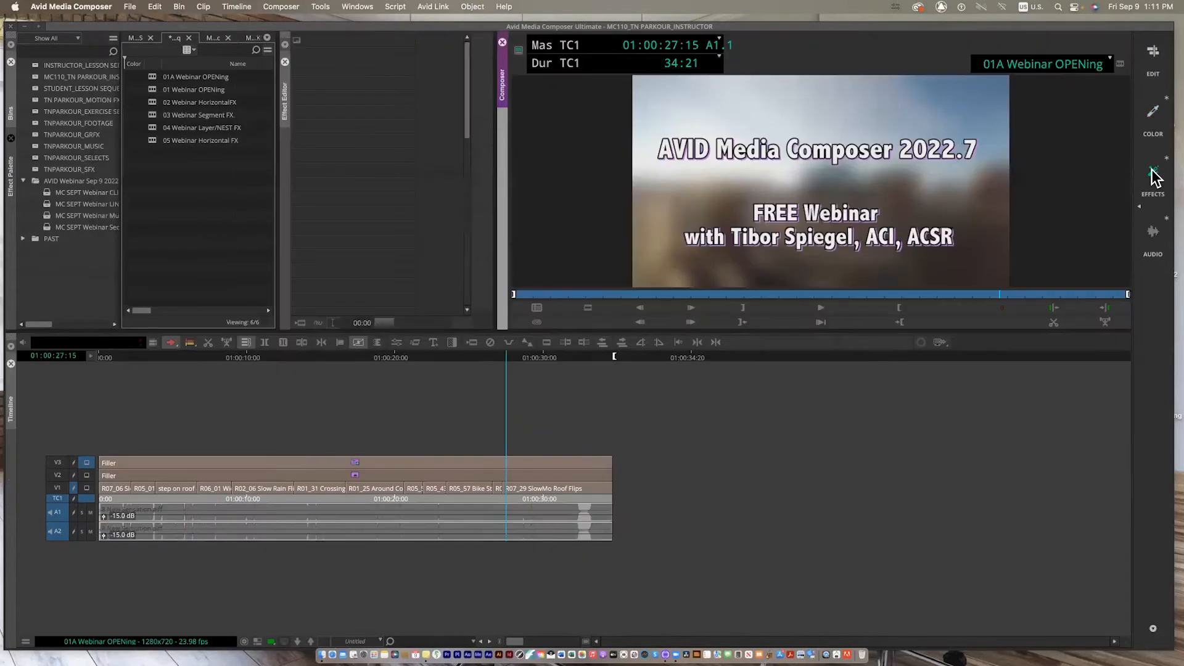
left_click(1152, 238)
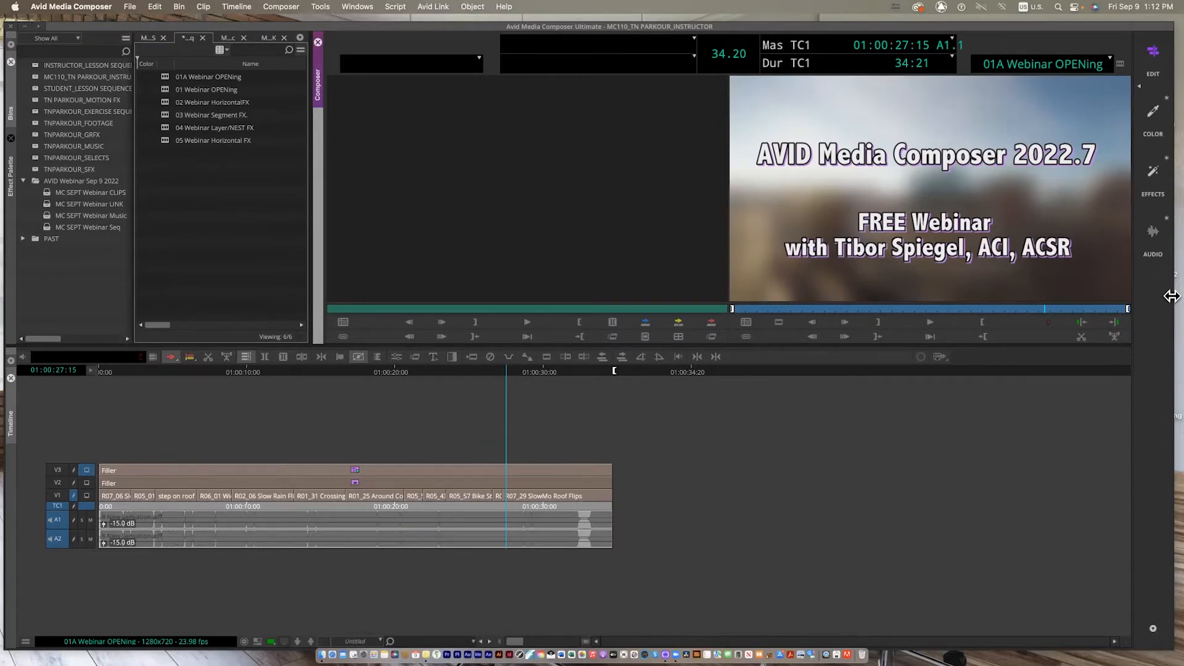
- Narrow the Media Composer window to uncover the desktop drives and open Premiere CIB 2020's Assets folder on SANDISK250DFA2022 in Finder
left_click_drag(1172, 296, 968, 283)
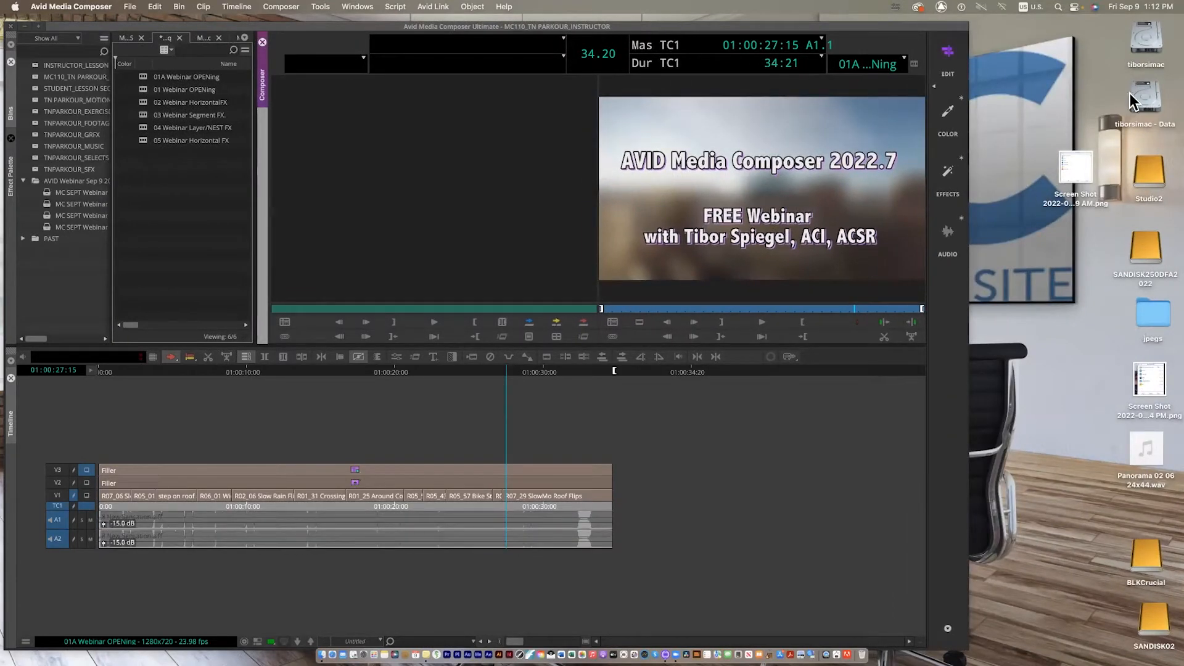
left_click(1157, 259)
double_click(1157, 259)
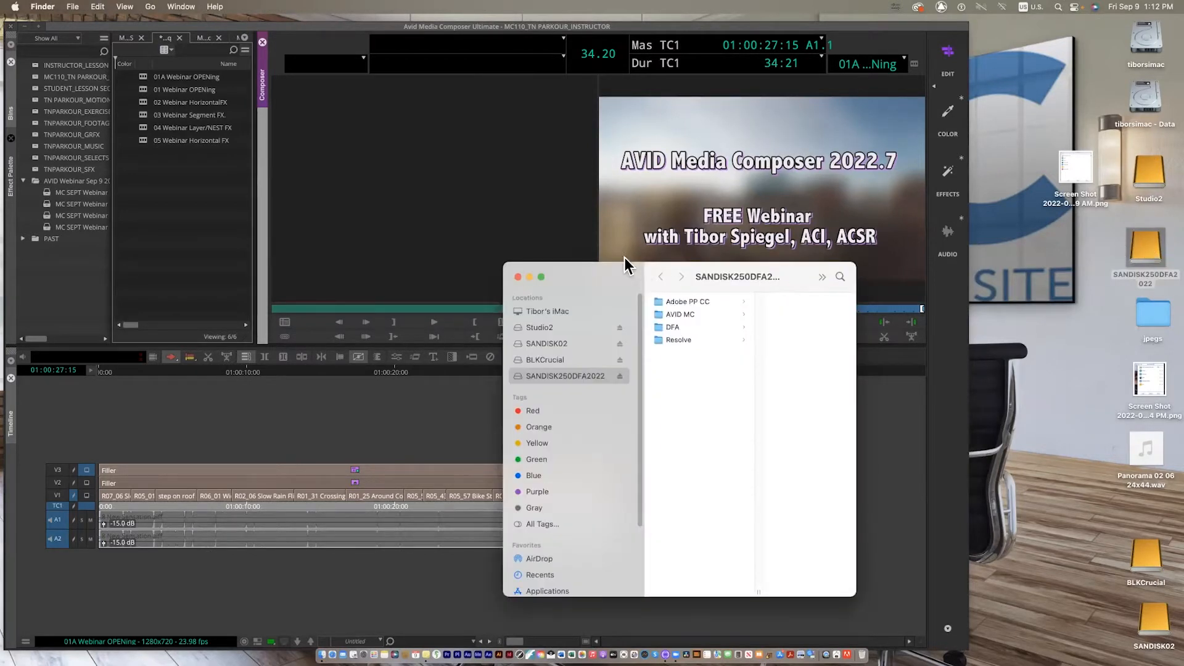
left_click(646, 263)
left_click(740, 288)
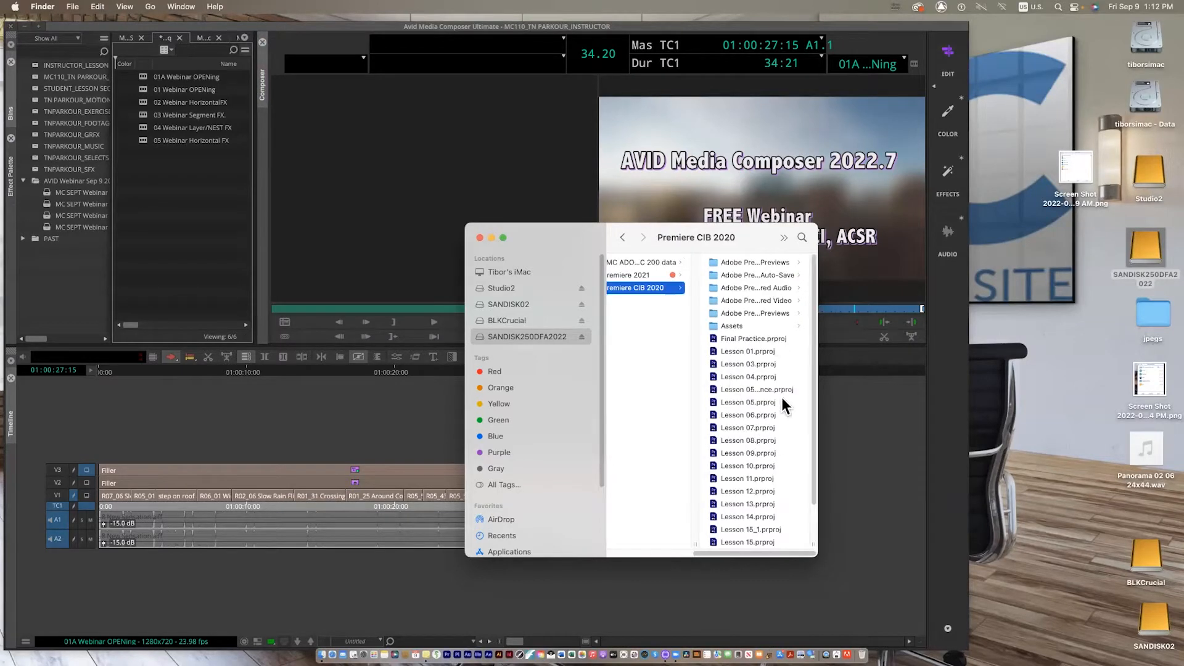
left_click(734, 327)
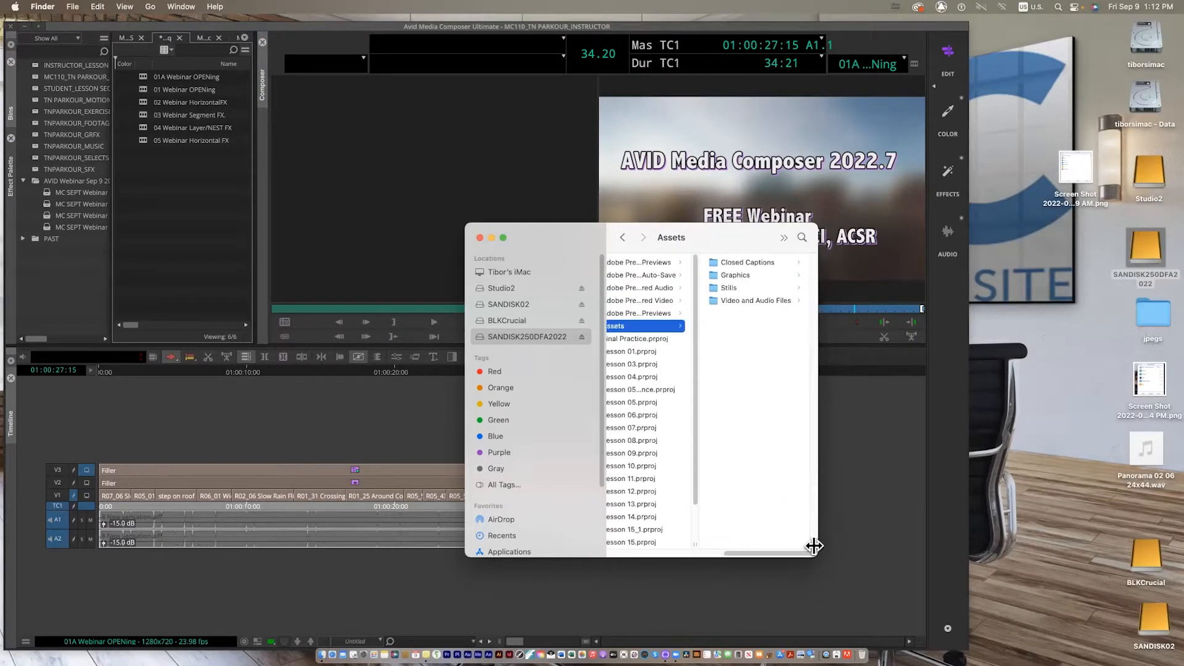
- Widen the Finder window and preview 01_01__SHOGUN_4k.mp4 in the NYC clips folder inside Video and Audio Files
left_click_drag(813, 554, 1012, 531)
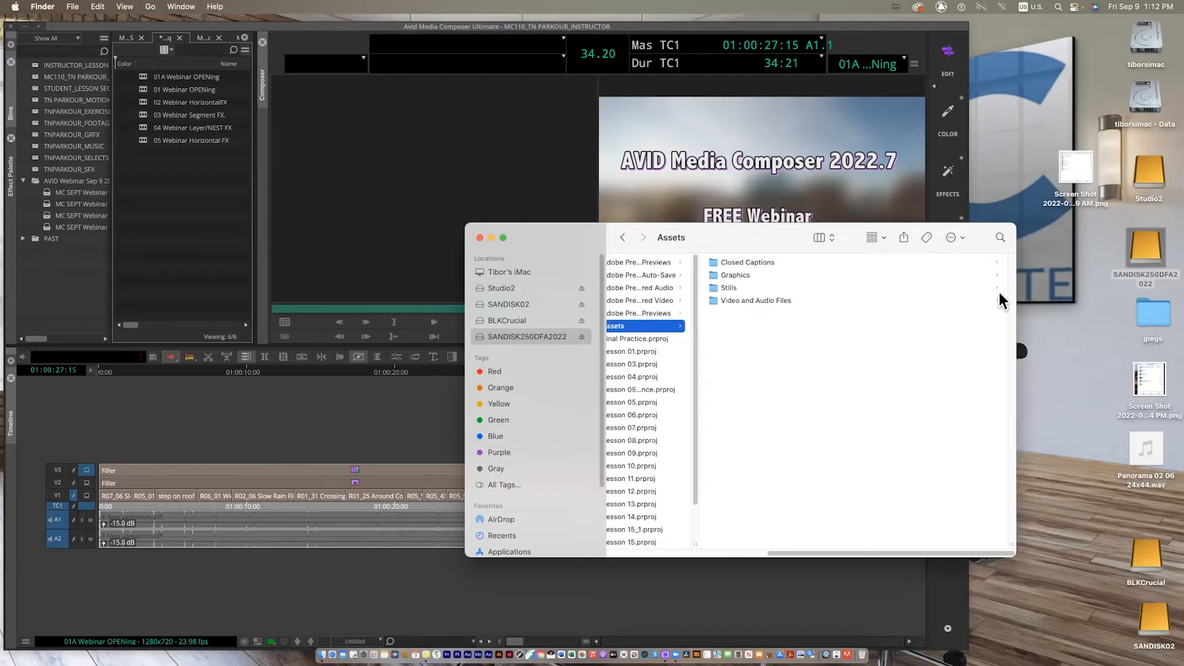
left_click(783, 301)
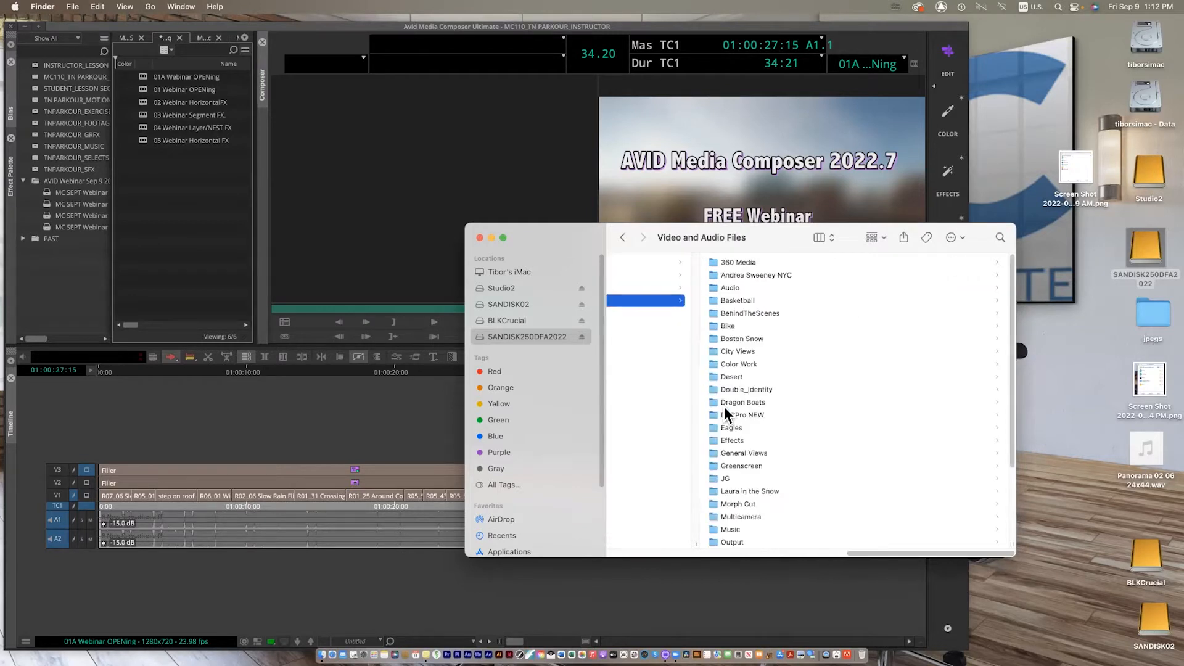
left_click(716, 276)
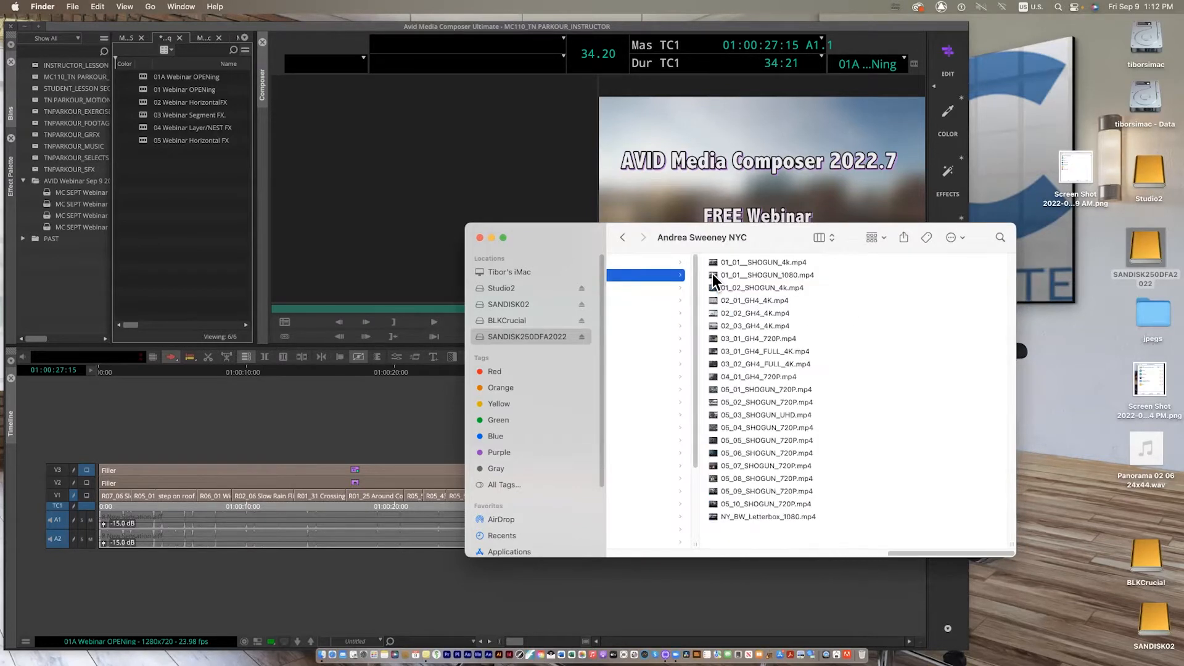
left_click(802, 264)
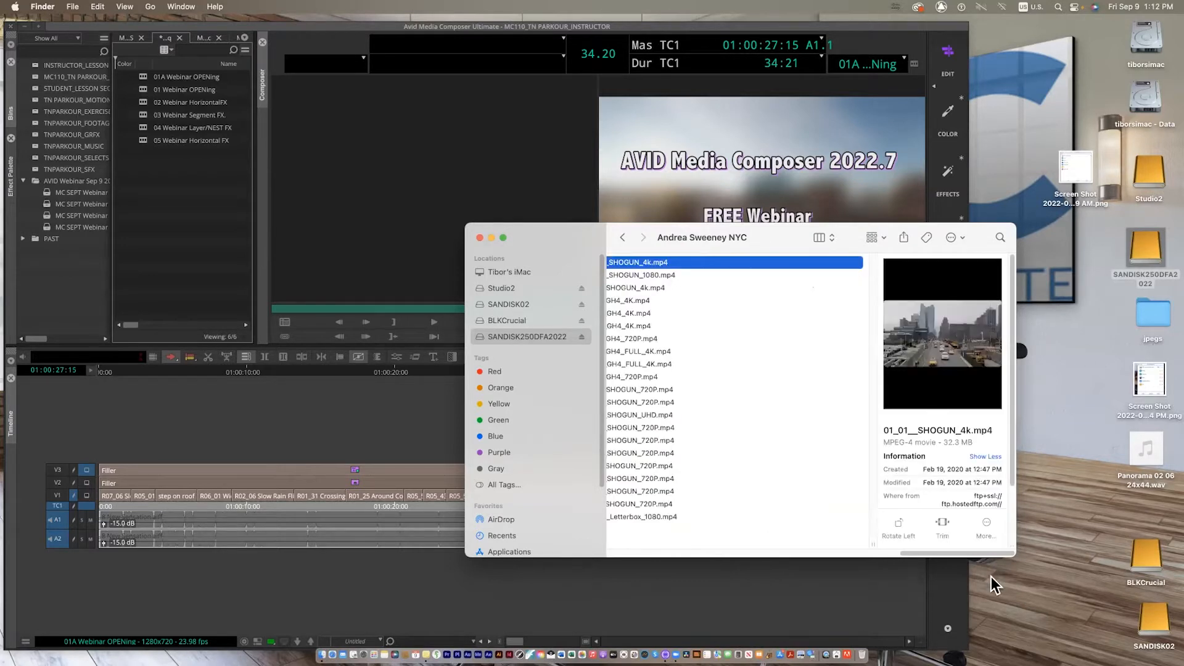
left_click_drag(1014, 555, 1158, 550)
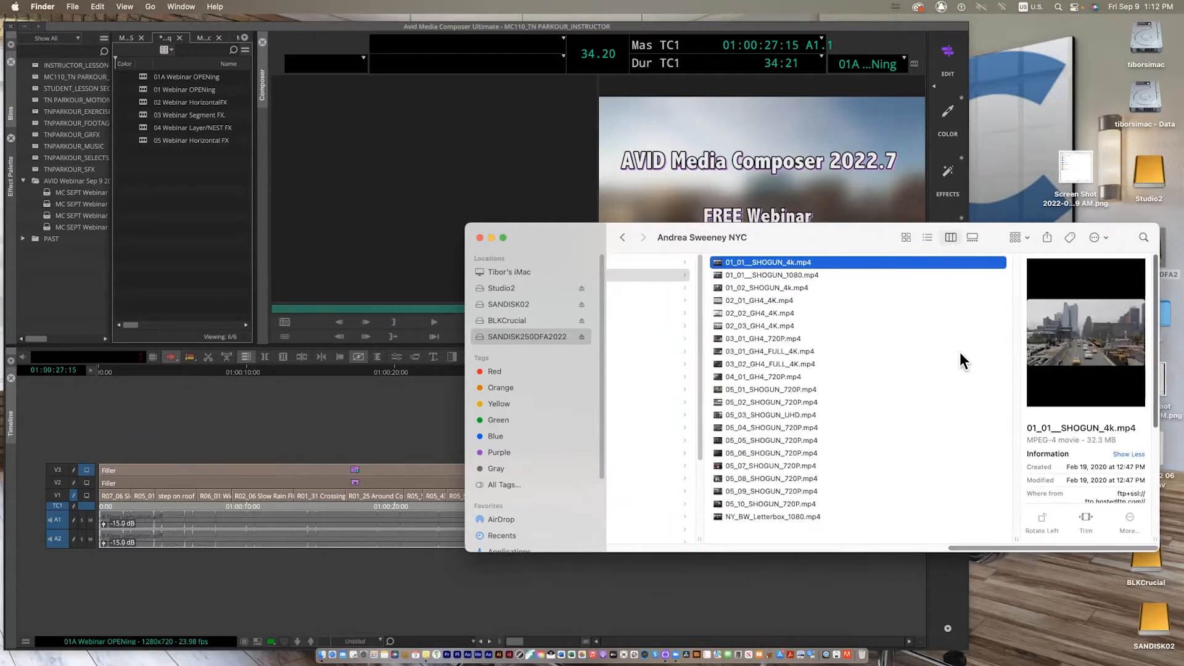
left_click_drag(567, 231, 519, 189)
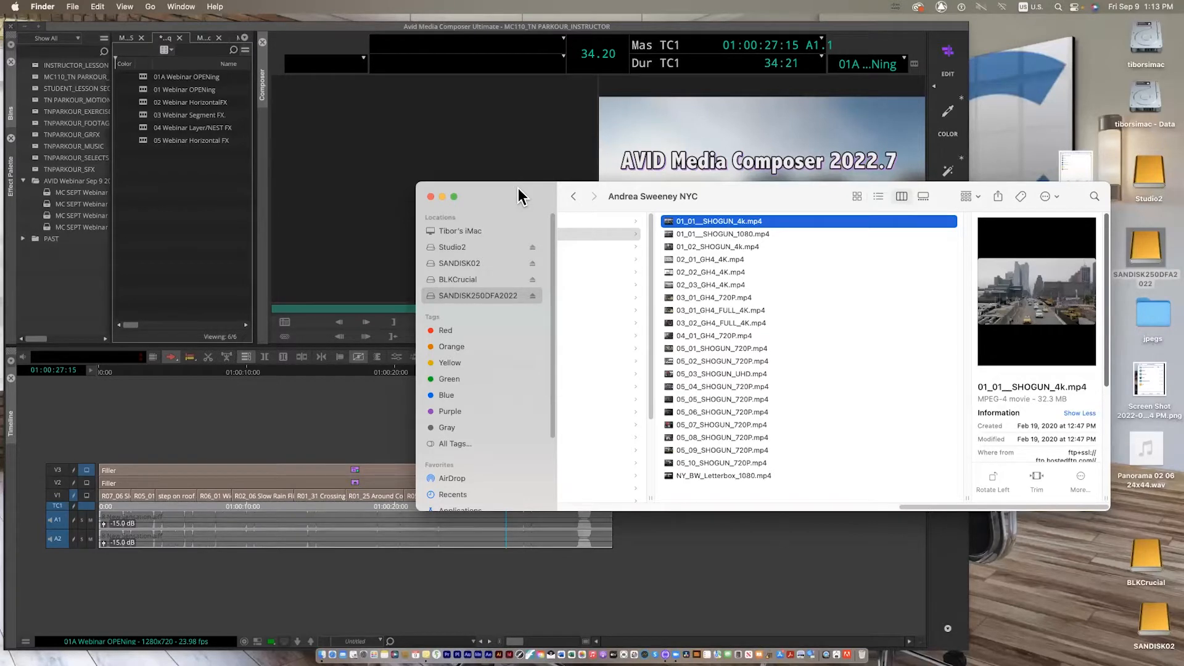
left_click_drag(514, 188, 514, 169)
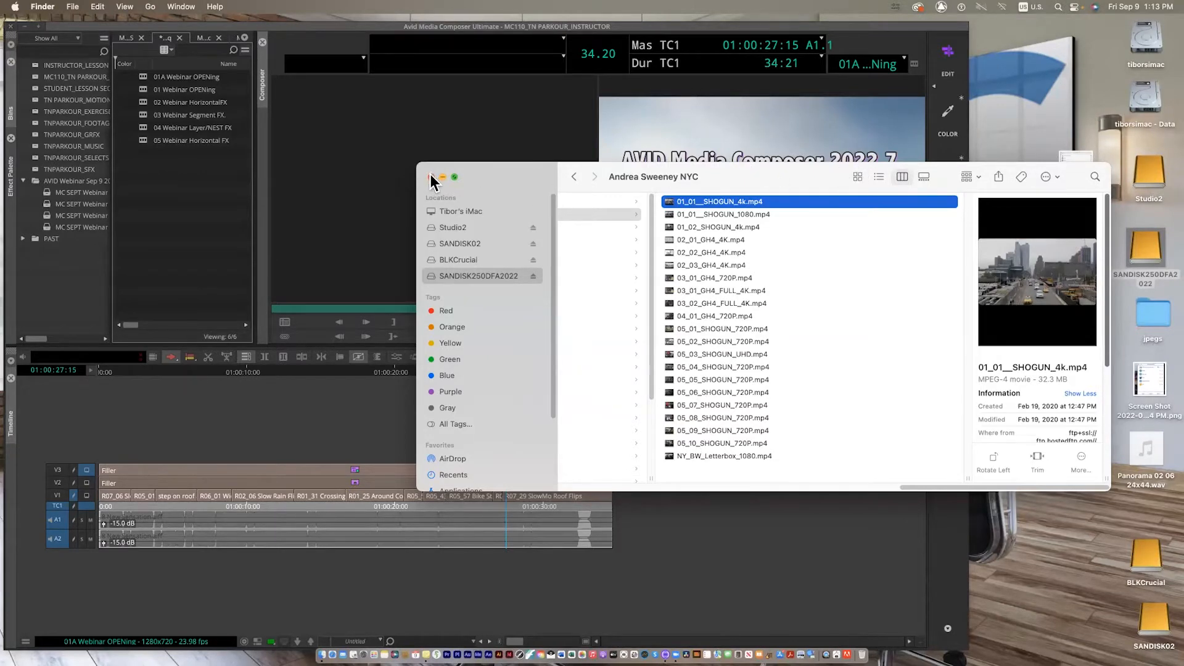
left_click_drag(520, 185, 573, 154)
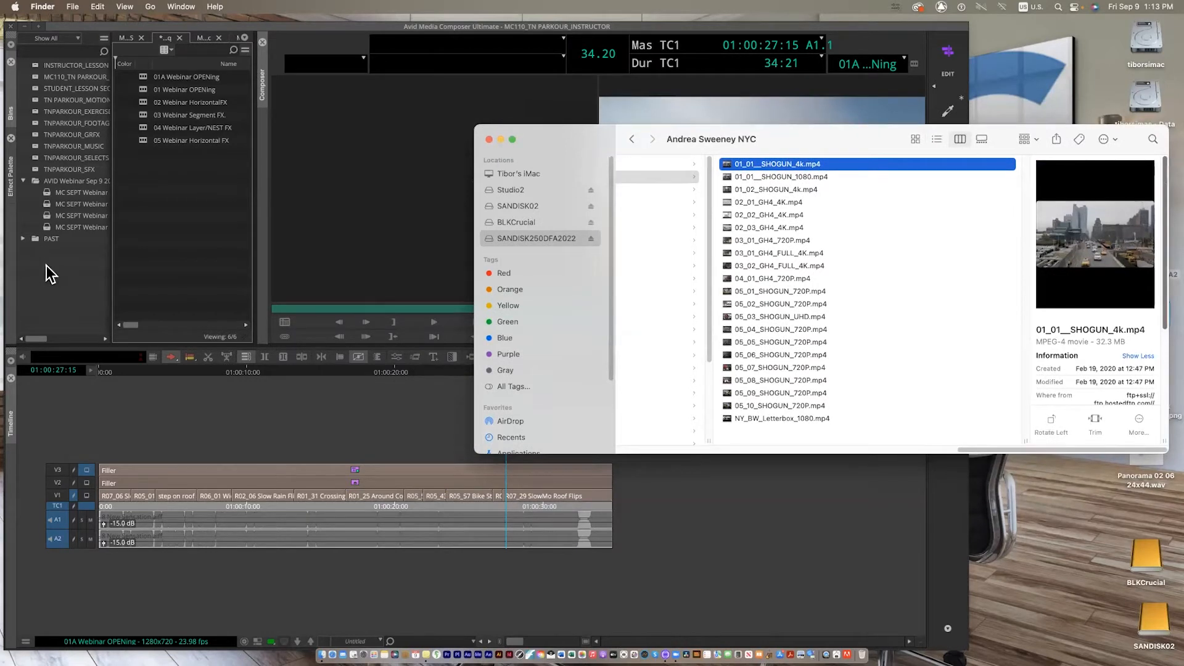
- Switch back to Media Composer and widen its window to nearly the full screen width
left_click(87, 25)
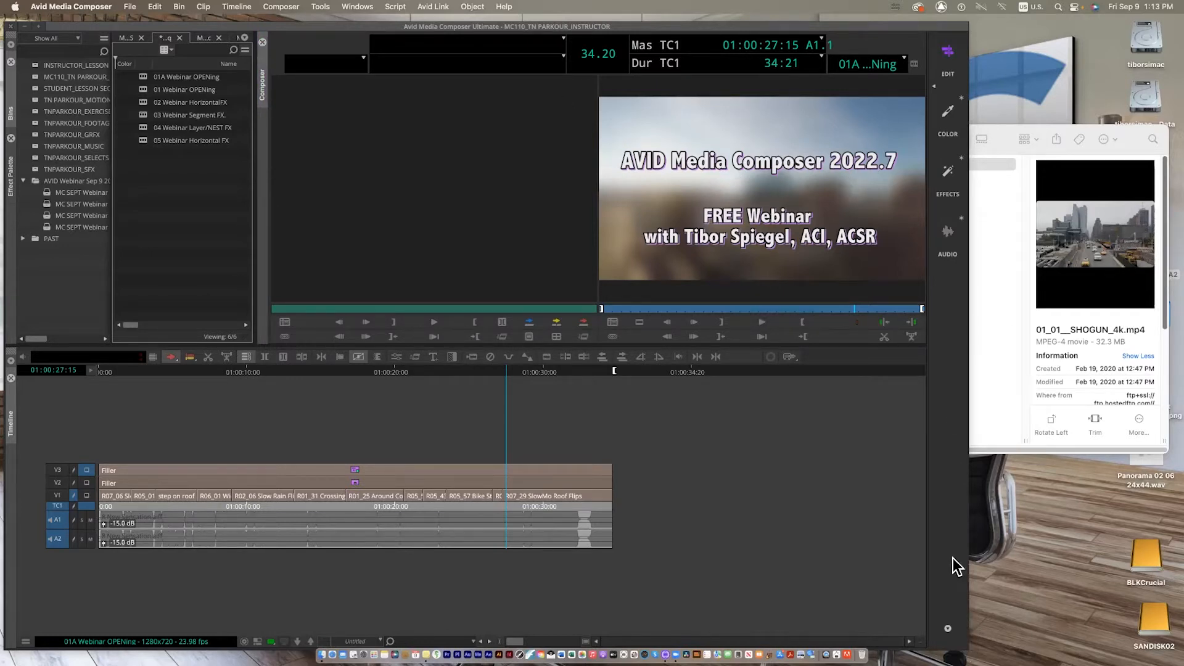
right_click(963, 651)
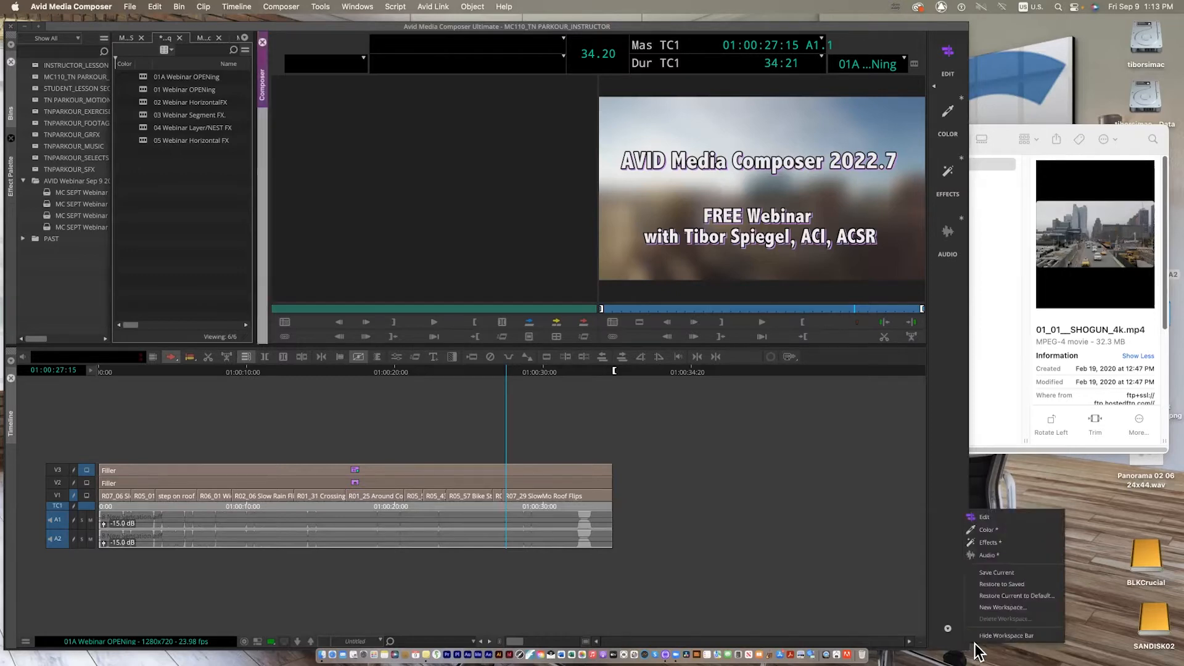
left_click_drag(962, 646, 1170, 646)
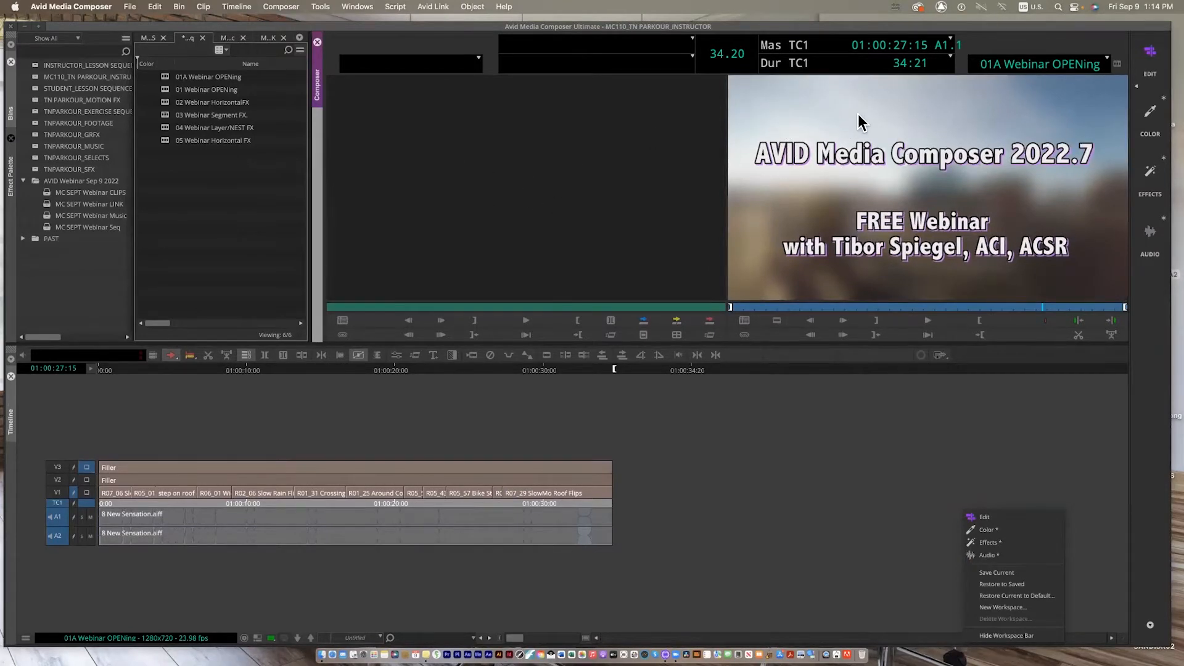
left_click(532, 437)
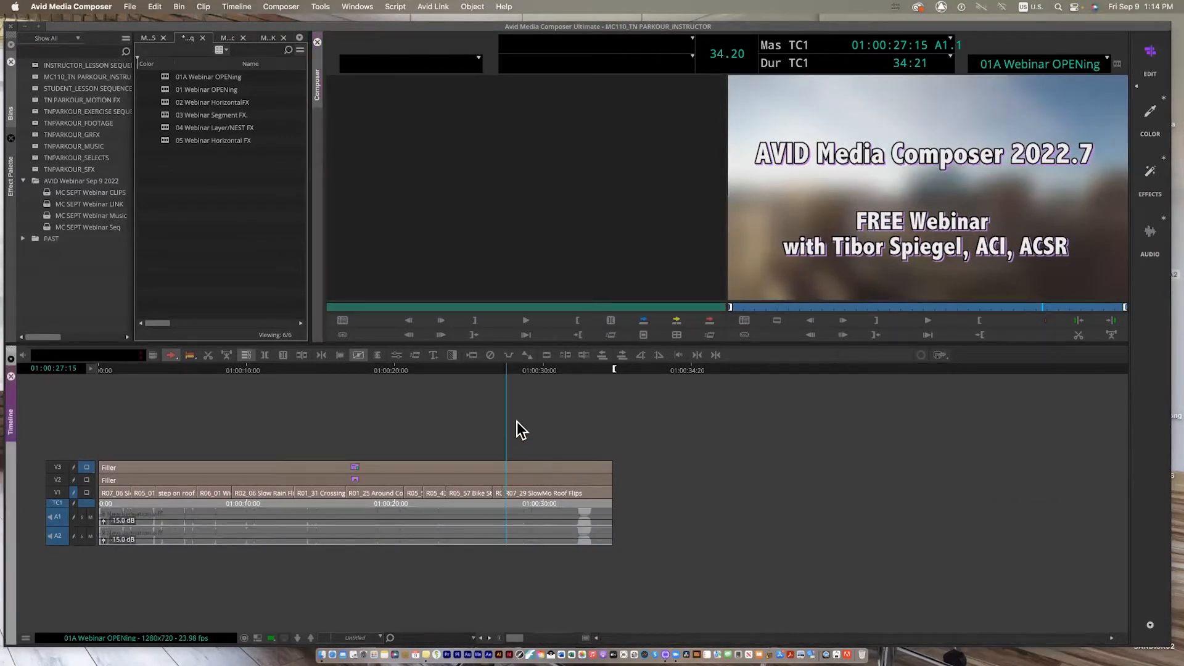
- Scrub the opening sequence to about 10 seconds and switch video monitoring from V3 to V1 to view the footage without titles
left_click_drag(503, 371, 249, 418)
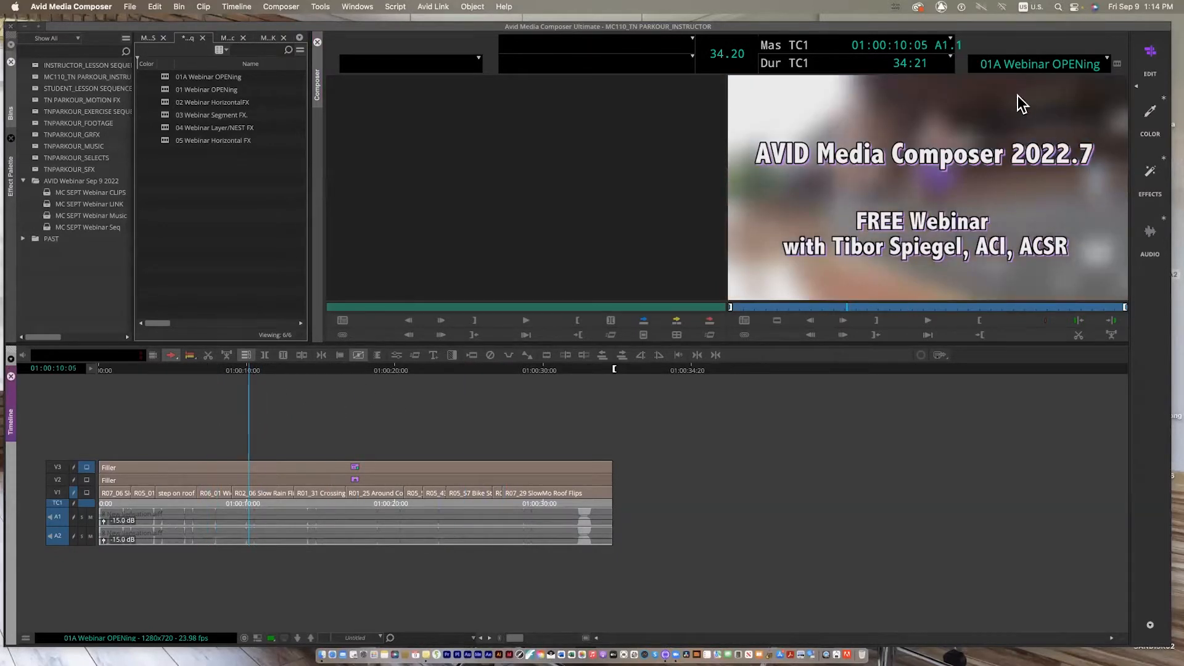
left_click(86, 468)
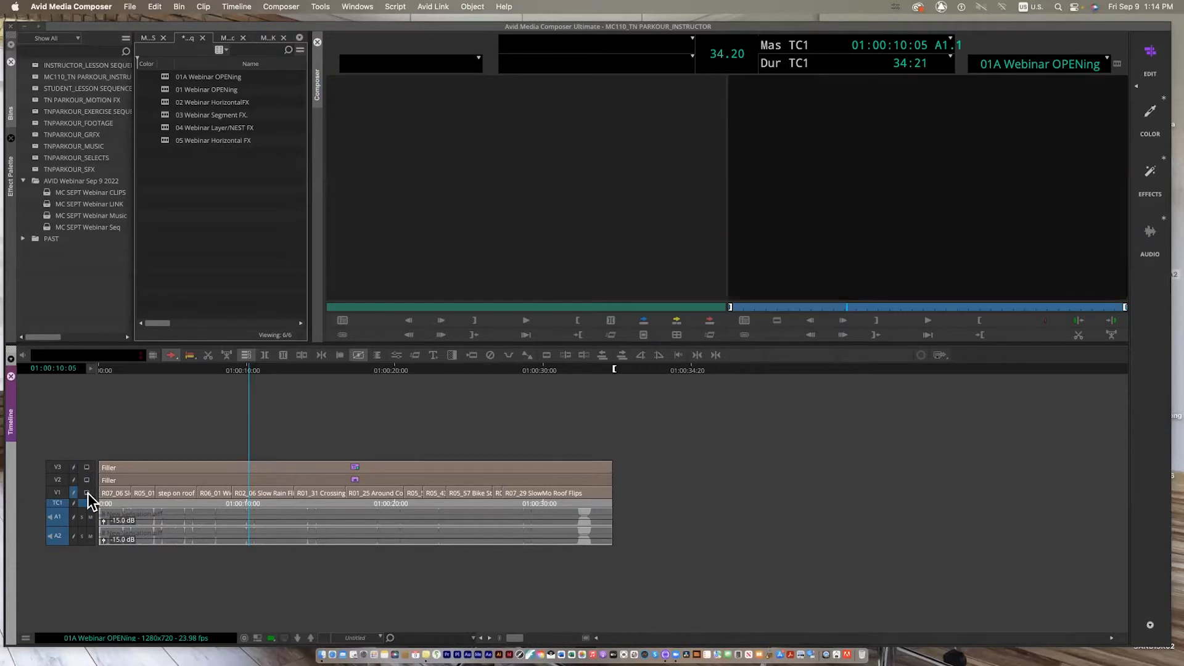
left_click(87, 493)
left_click_drag(309, 368, 256, 412)
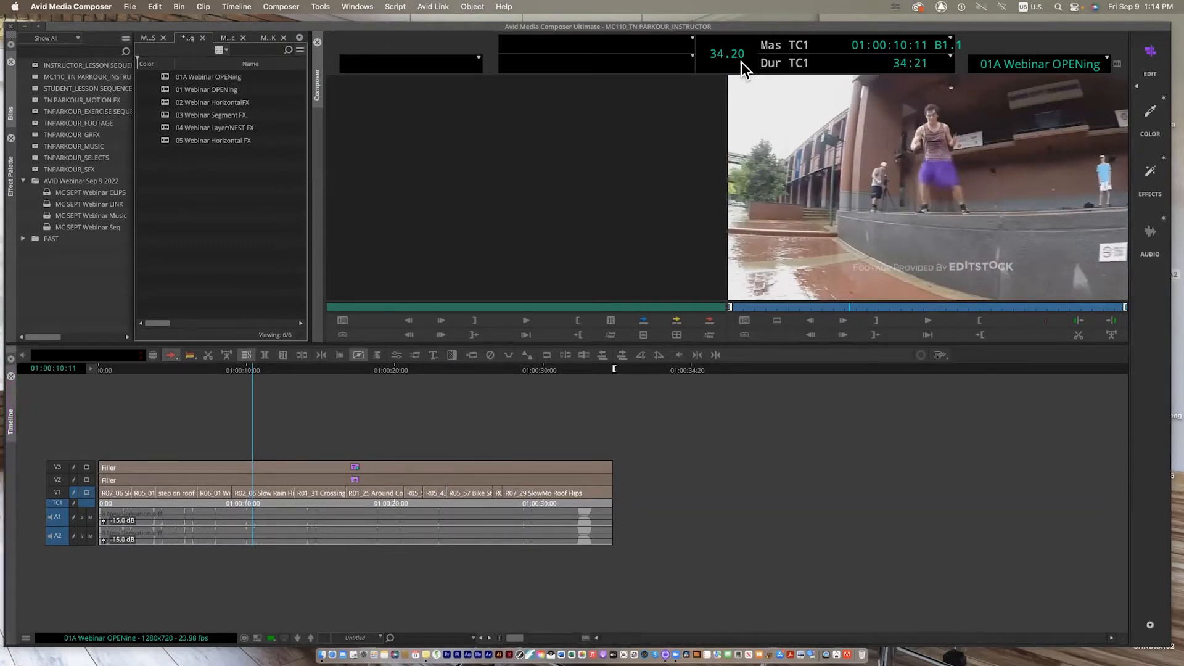
- Review the sequence's timecode display options and clear 01A Webinar OPENing from the record monitor
left_click(950, 38)
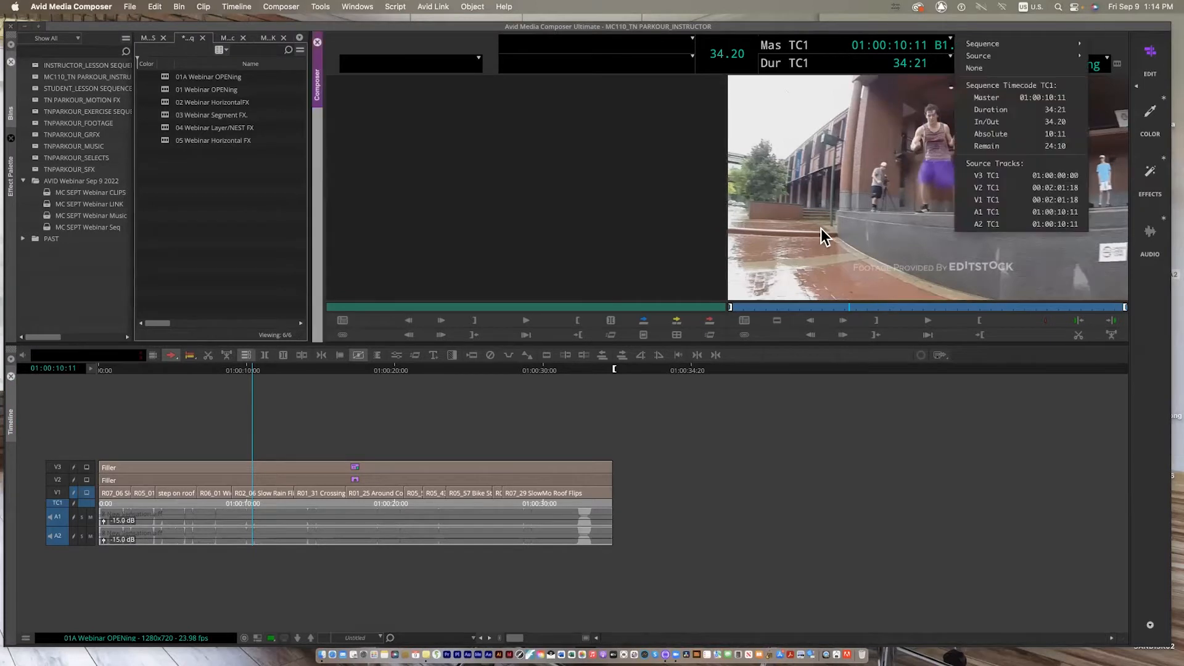
left_click(745, 52)
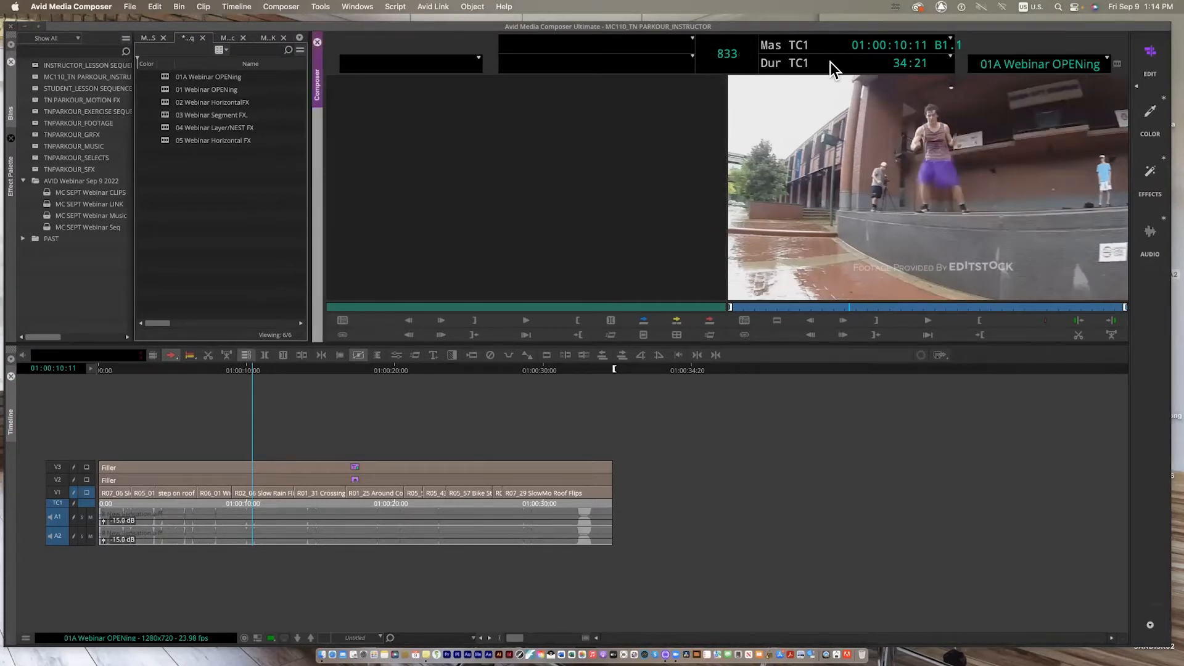
left_click(1106, 58)
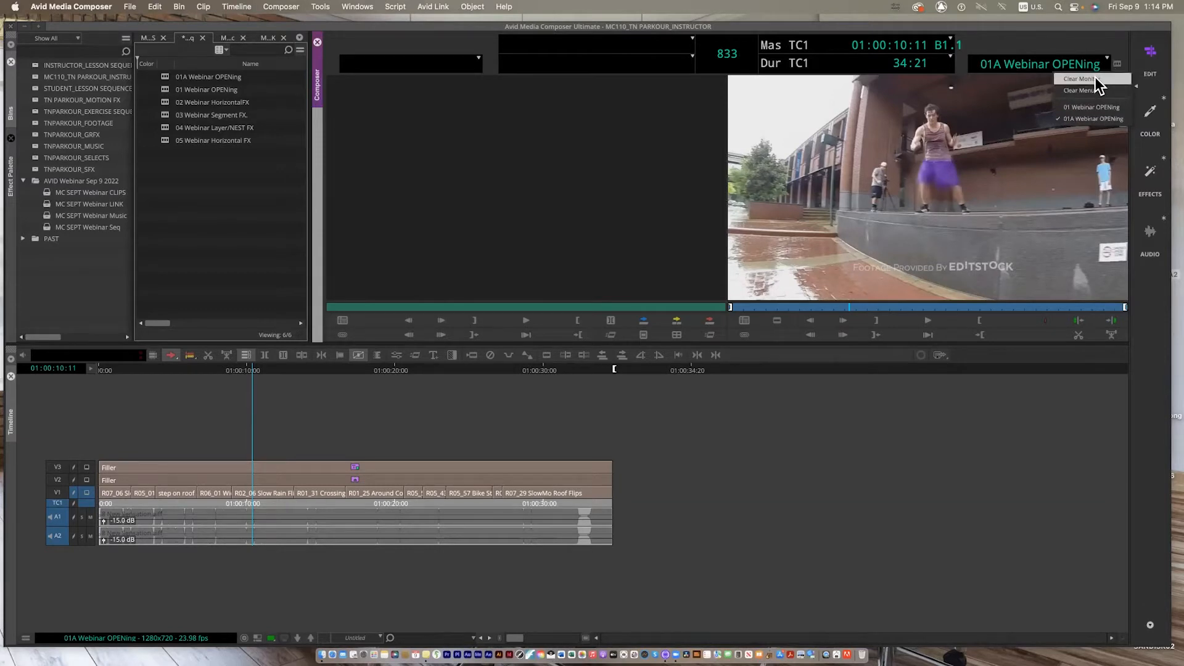
left_click(1095, 77)
left_click(1107, 59)
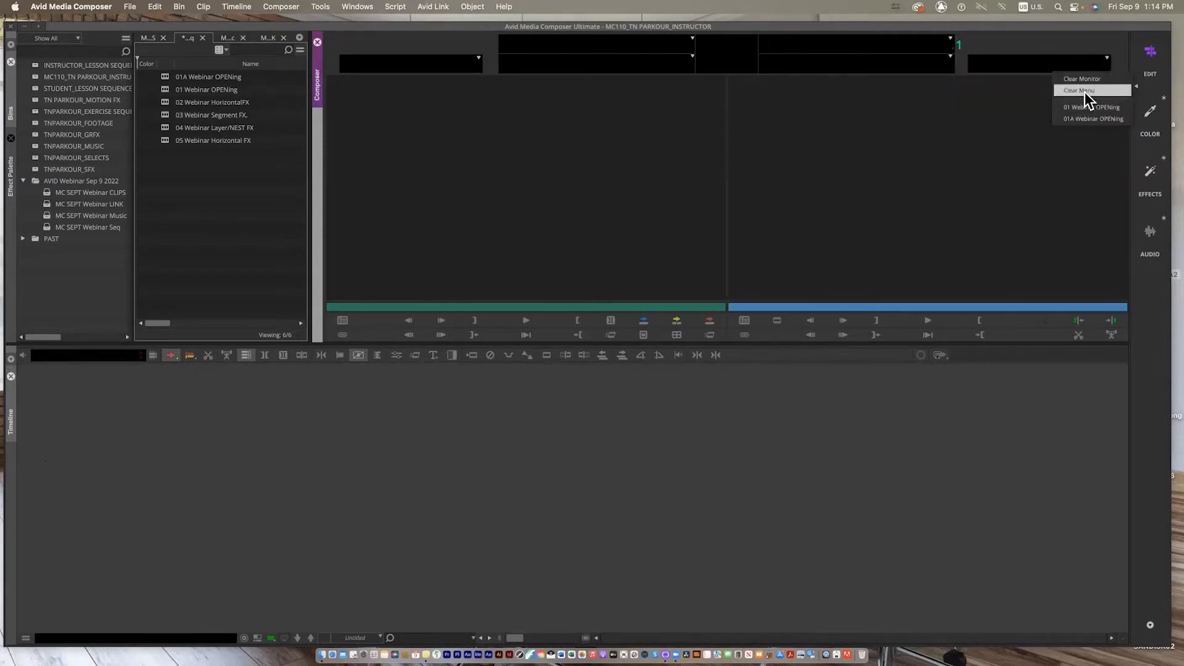
left_click(1125, 31)
left_click(478, 58)
left_click(592, 147)
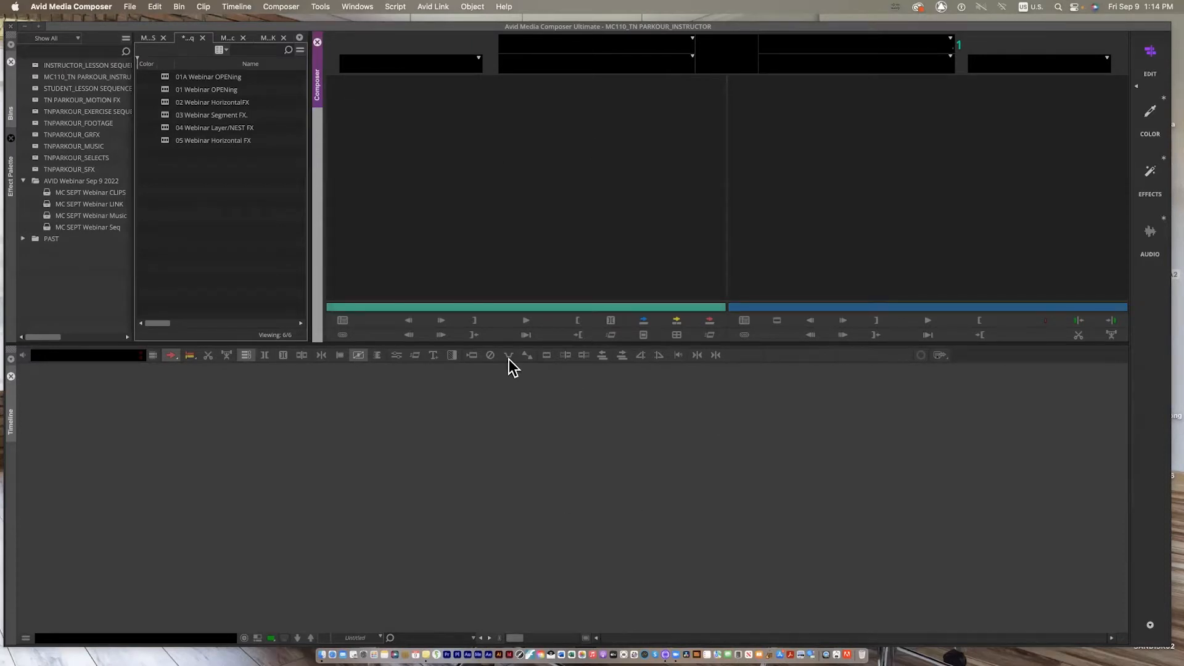
left_click(685, 39)
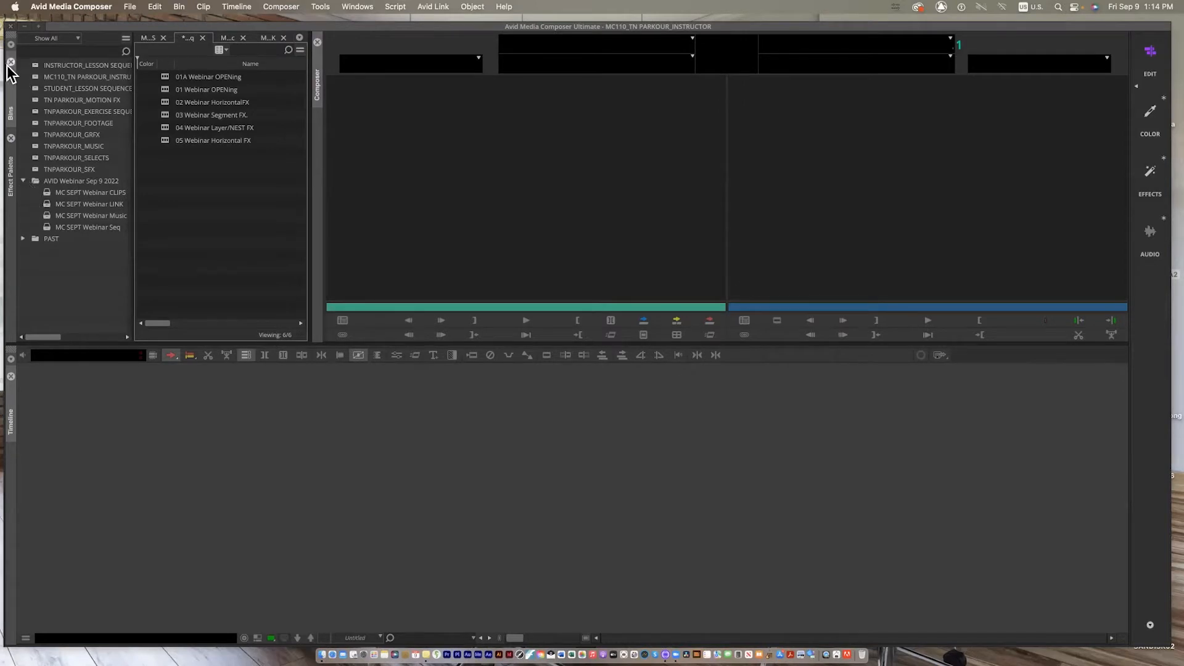
- Create a new bin in the MC110_TN PARKOUR_INSTRUCTOR project
left_click(79, 34)
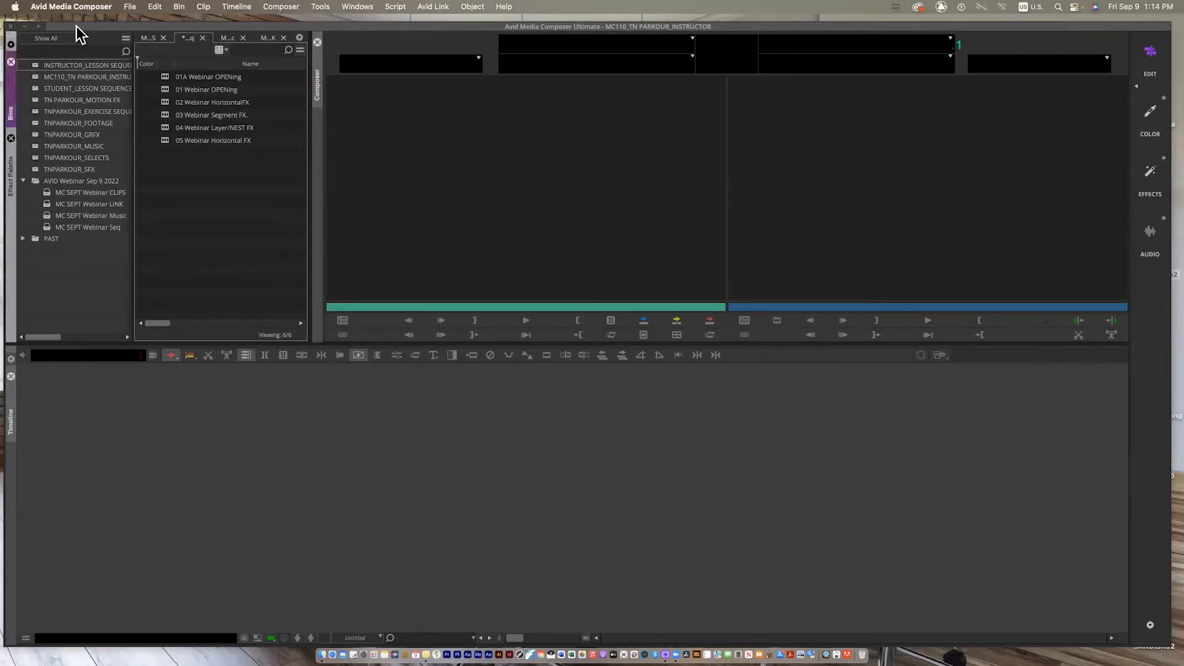
left_click(130, 7)
mouse_move(131, 24)
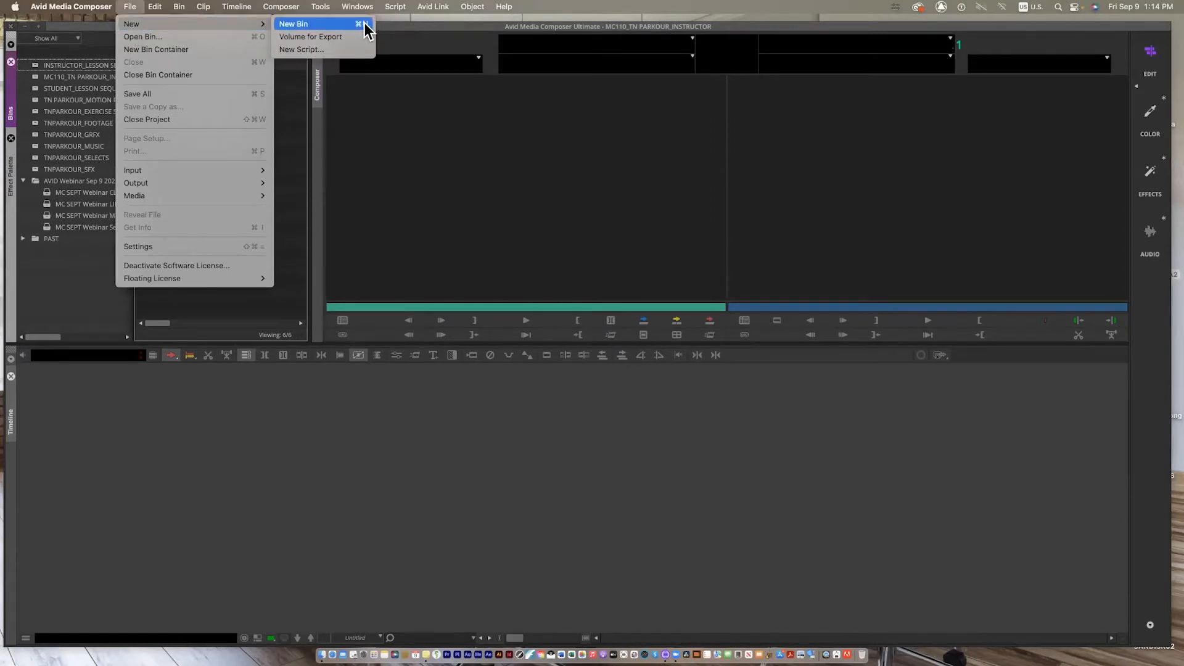
left_click(63, 283)
right_click(64, 283)
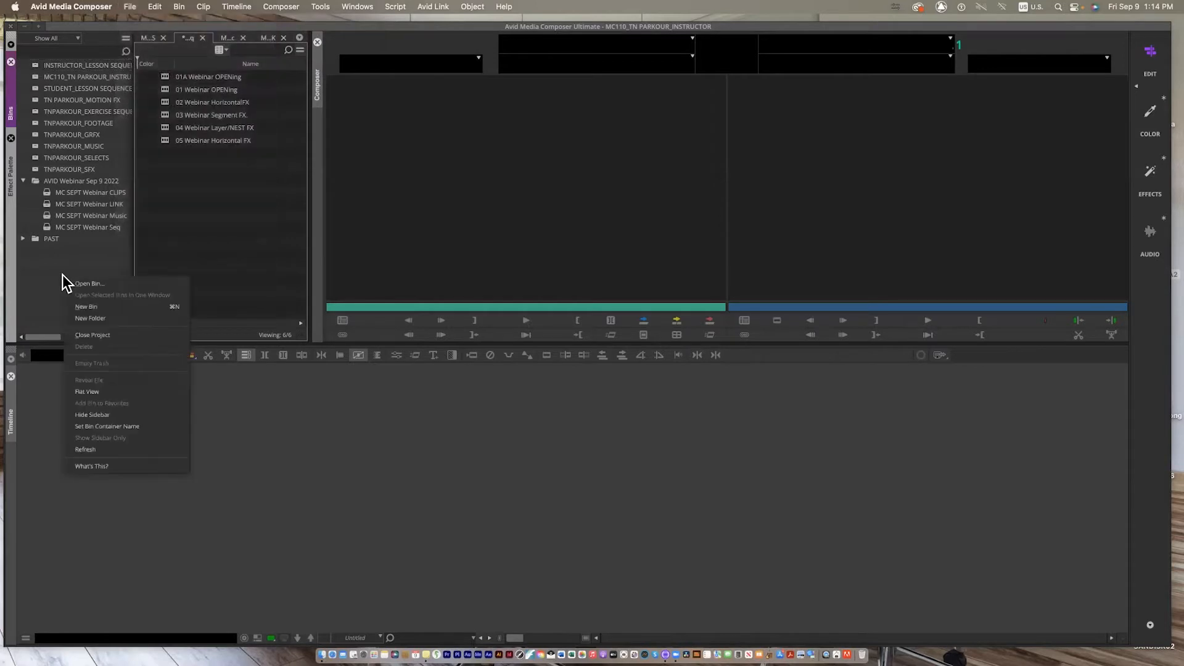
left_click(86, 306)
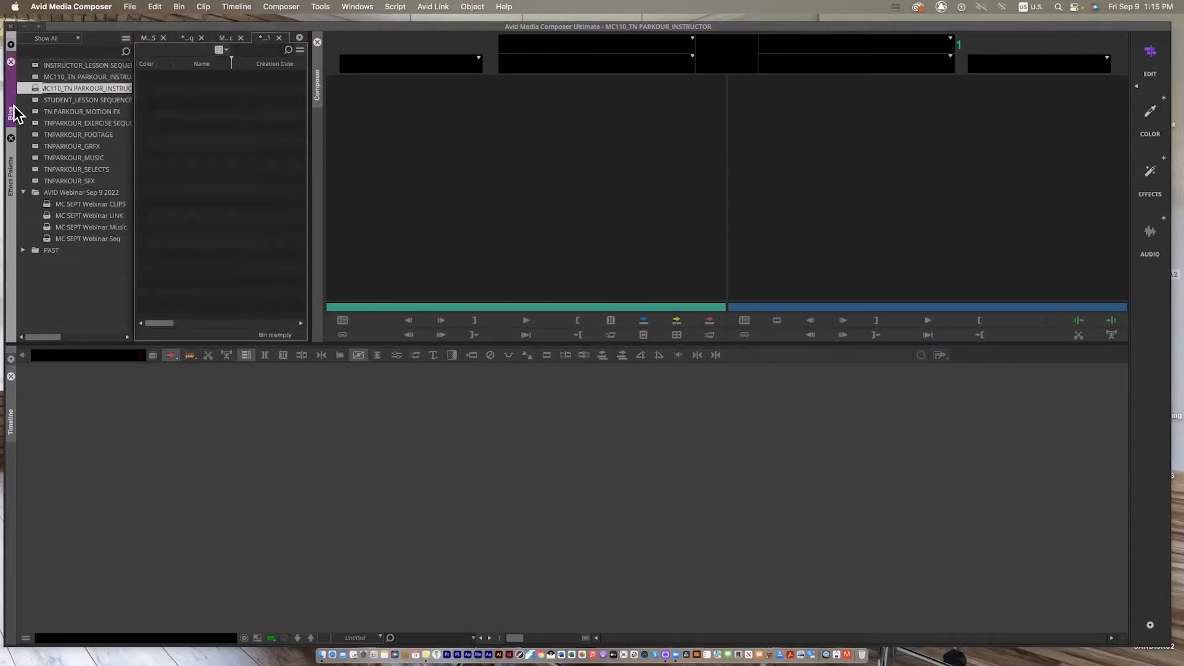
- Name the new bin FRIDAY WEBINAR AVID
left_click(87, 90)
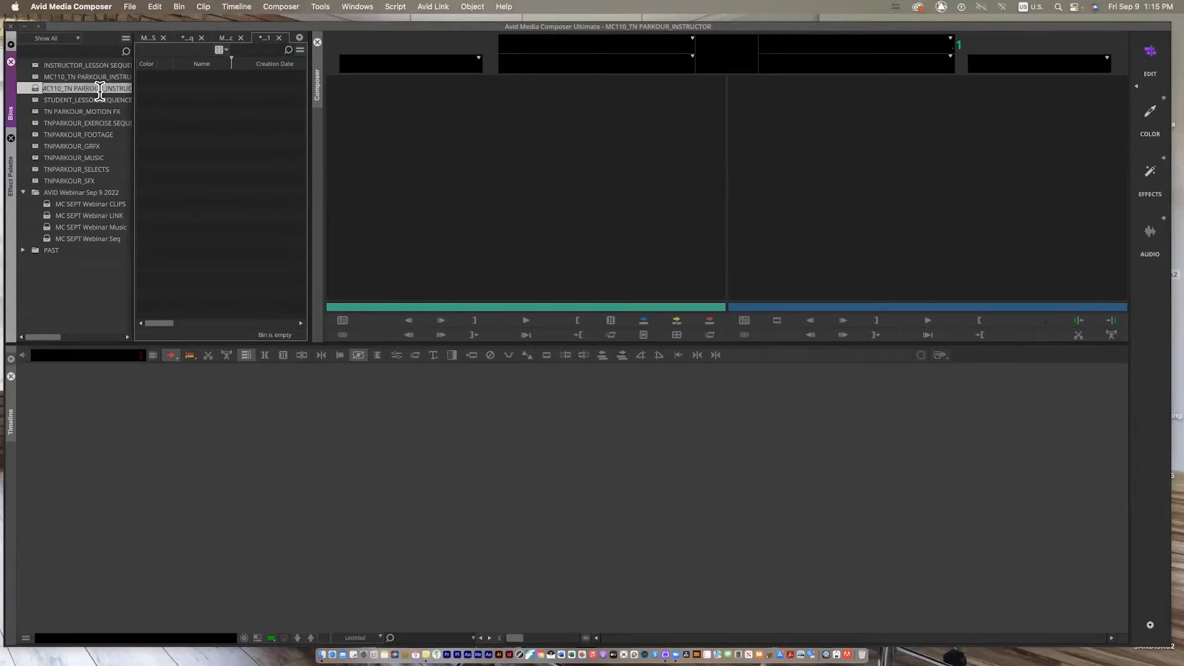
type("DEU")
type("DAY WEBINAR")
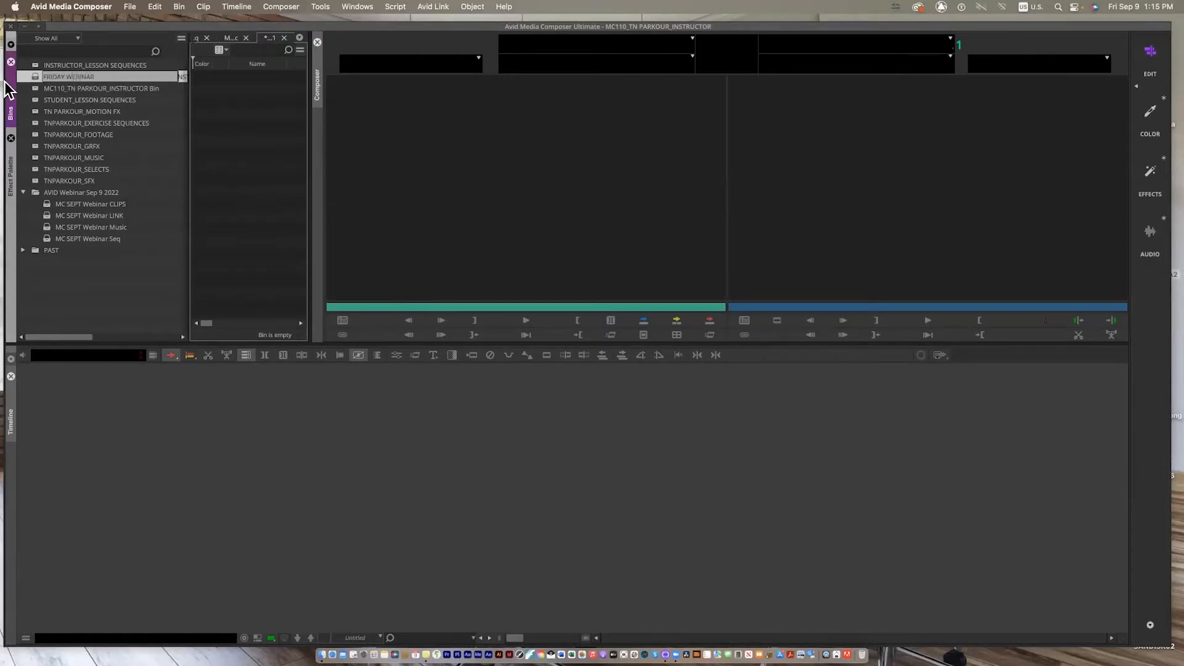
type(" AVID")
key("Return")
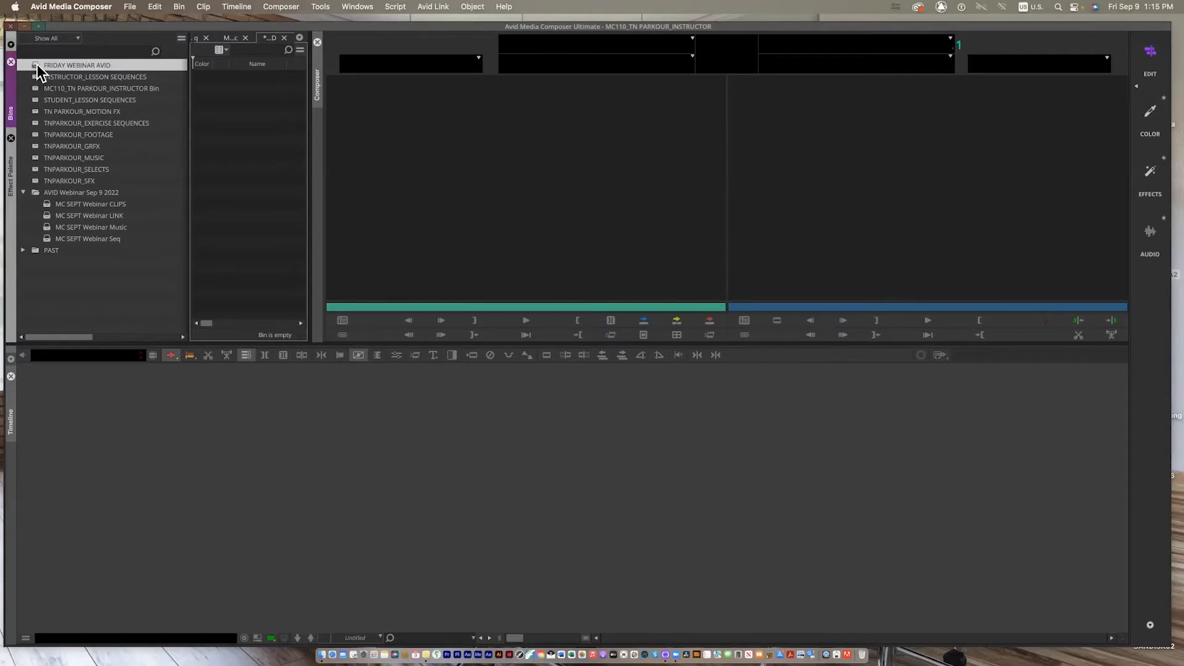
- Move the FRIDAY WEBINAR AVID bin into the AVID Webinar Sep 9 2022 folder and rename it FRIDAY WEBINAR AVID LINK
left_click_drag(34, 65, 35, 190)
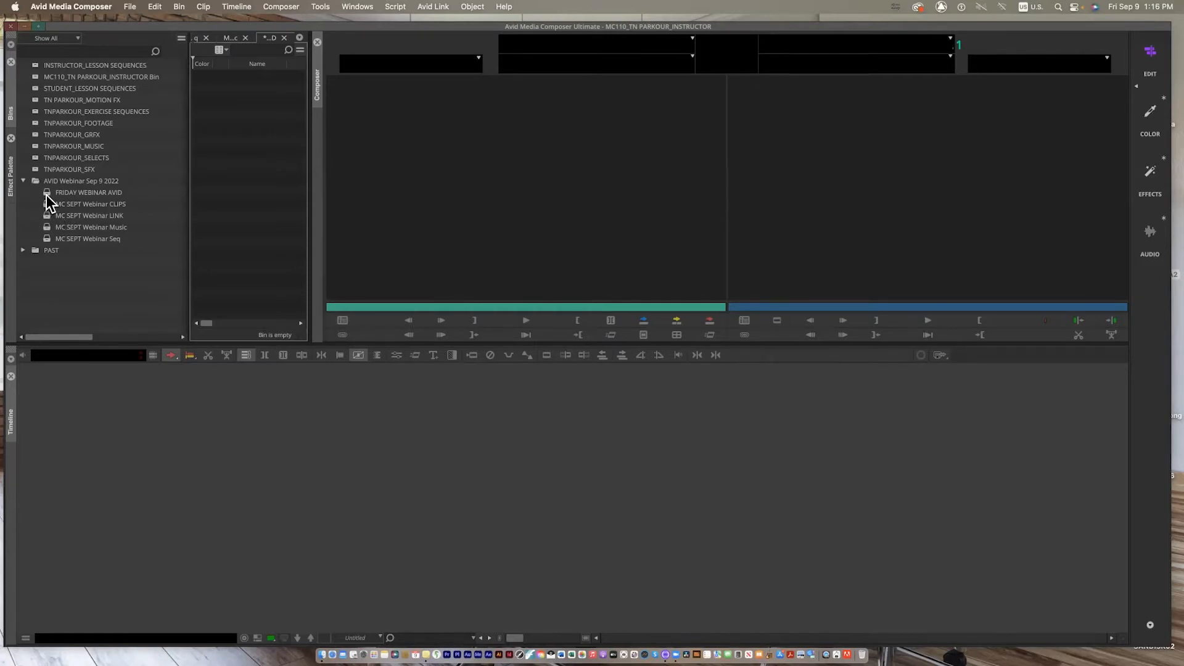
left_click(47, 192)
left_click(120, 192)
type("LINK")
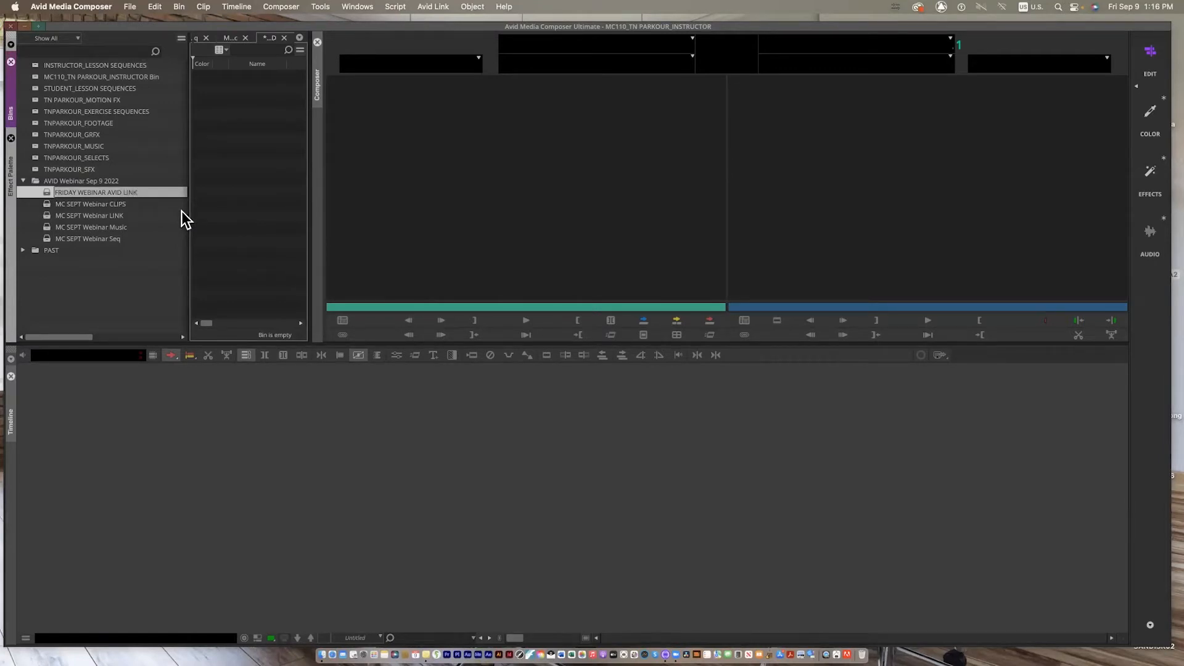
key("Return")
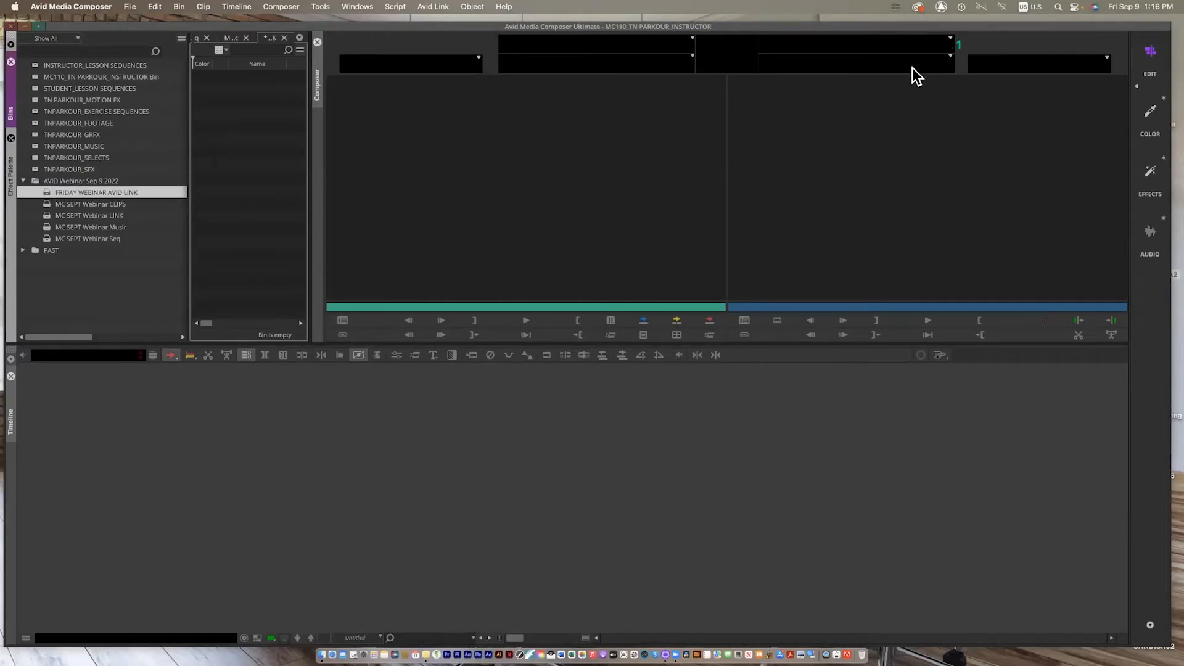
- Narrow the Media Composer window and place the Finder window with the NYC clips beside the open bin
left_click_drag(1165, 307, 768, 365)
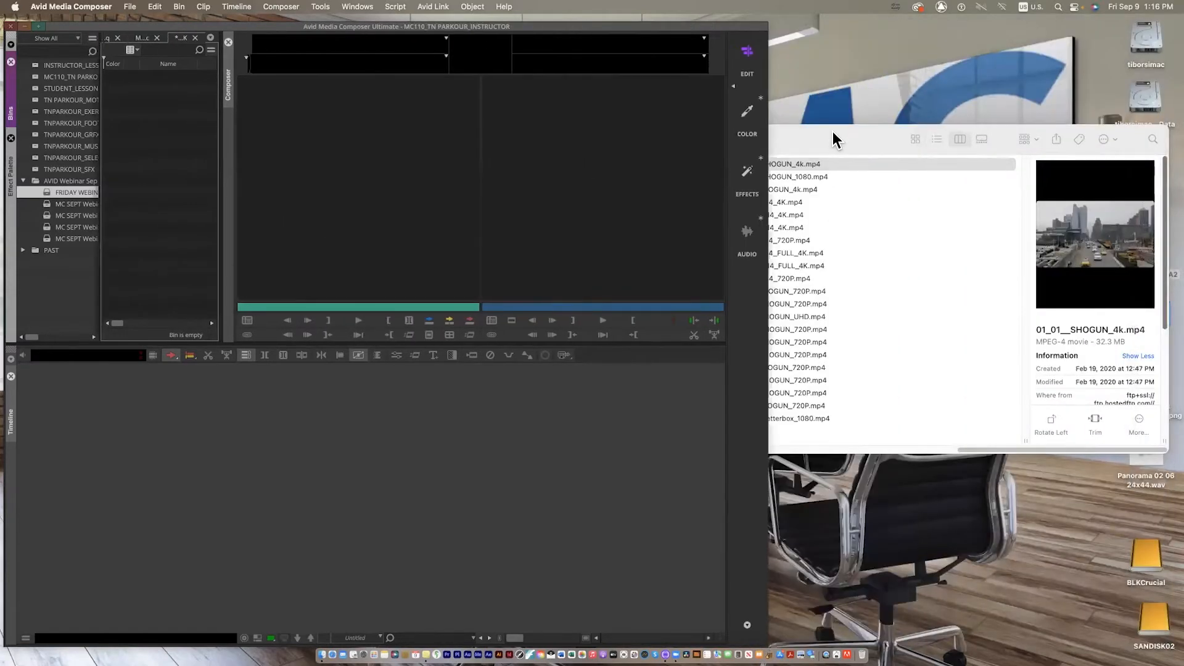
left_click(834, 131)
left_click_drag(839, 151, 844, 90)
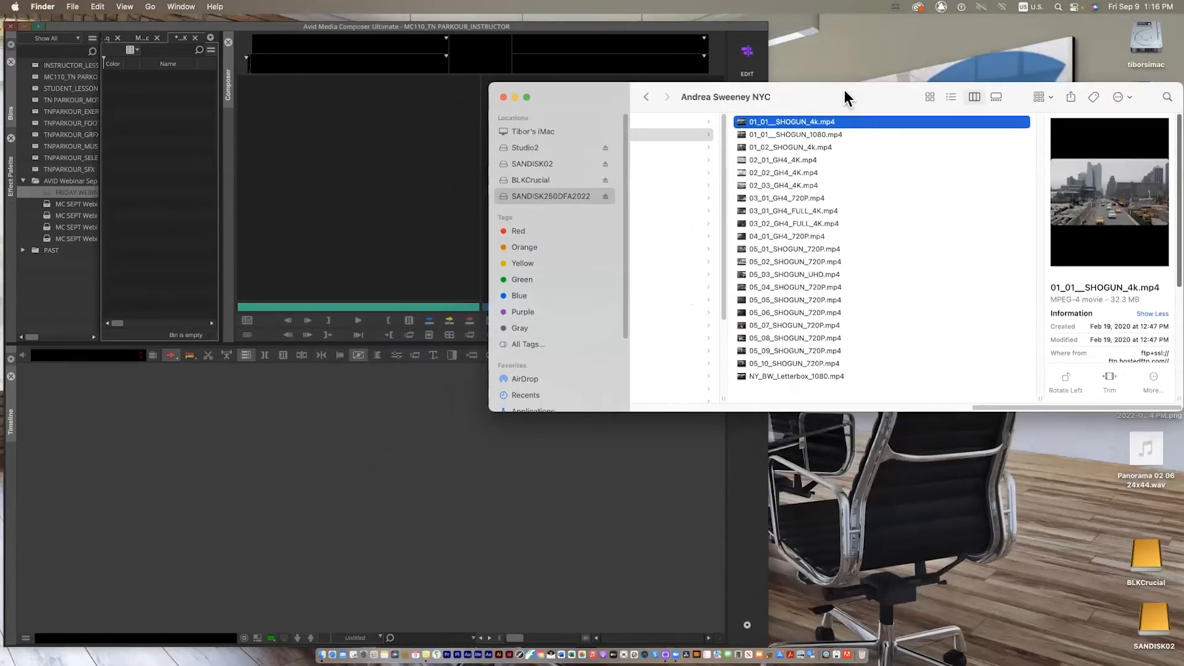
left_click_drag(801, 88, 944, 55)
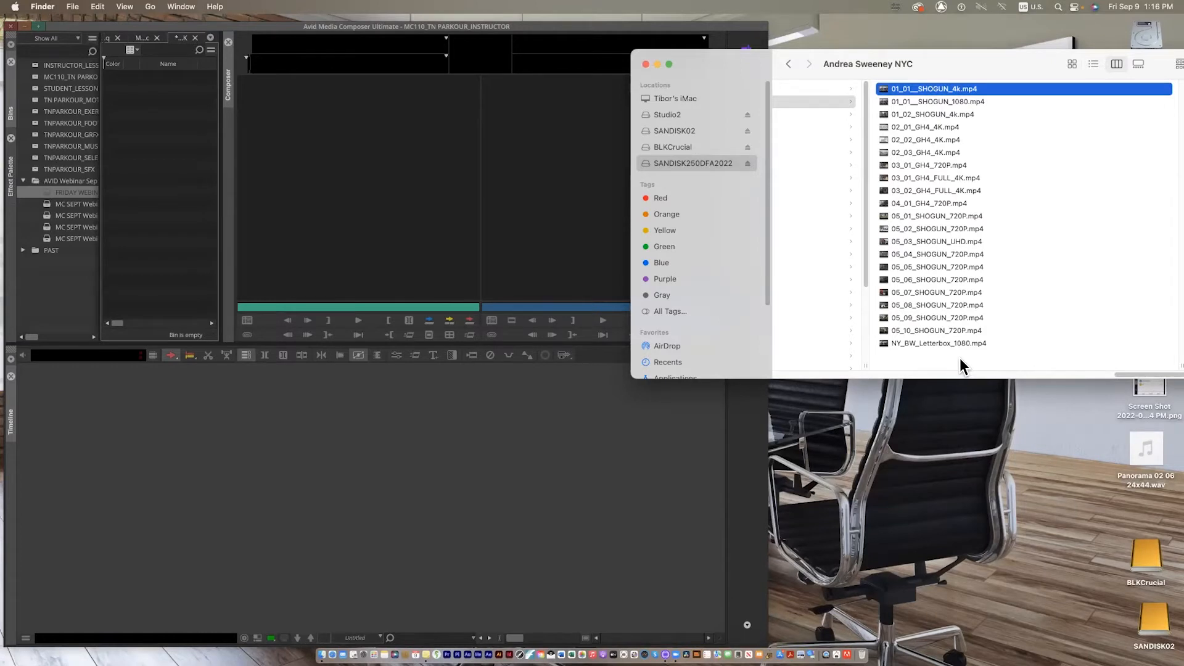
- Link all the NYC folder's clips from Finder into the FRIDAY WEBINAR AVID LINK bin and close the Finder window
left_click_drag(958, 358, 935, 77)
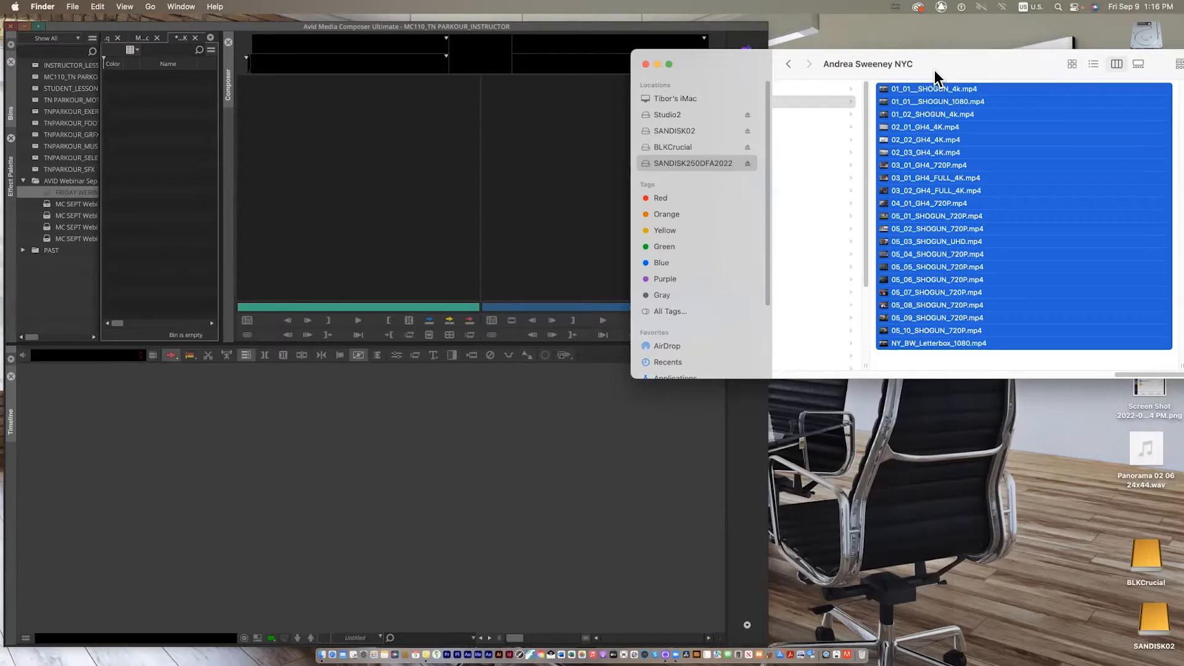
left_click_drag(882, 89, 179, 164)
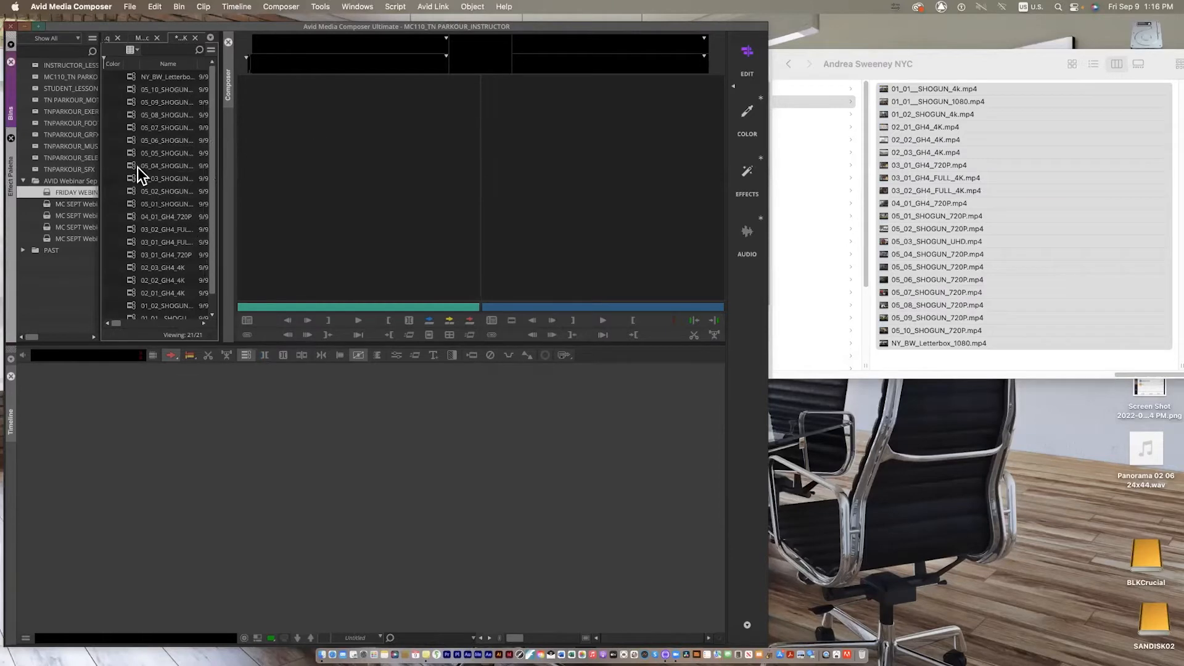
left_click(907, 50)
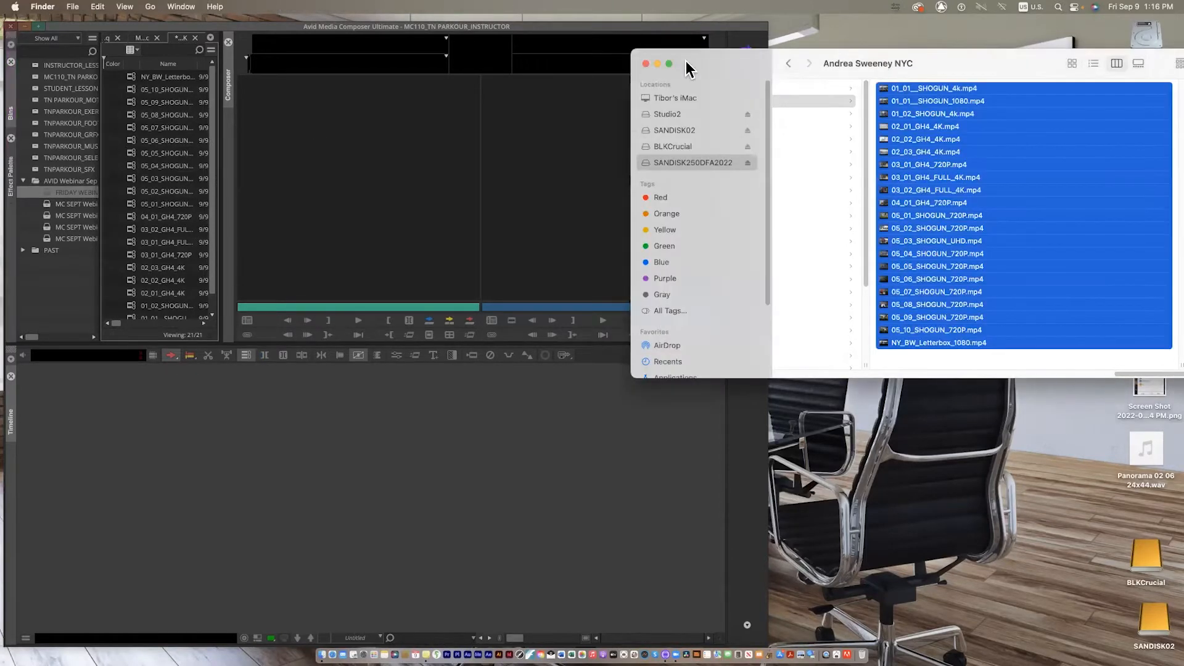
left_click(645, 63)
- Widen the Media Composer window and preview clips 05_10, 05_09, 05_08, 05_06 and 05_03_SHOGUN_UHD in the source monitor
left_click(181, 88)
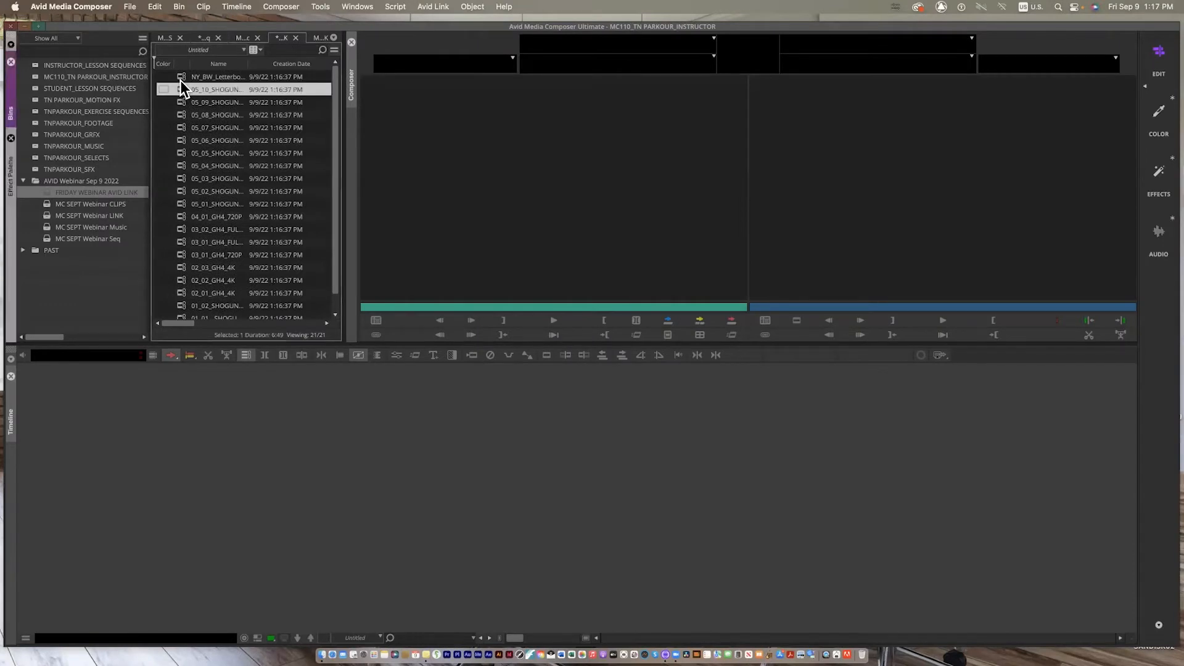
double_click(178, 86)
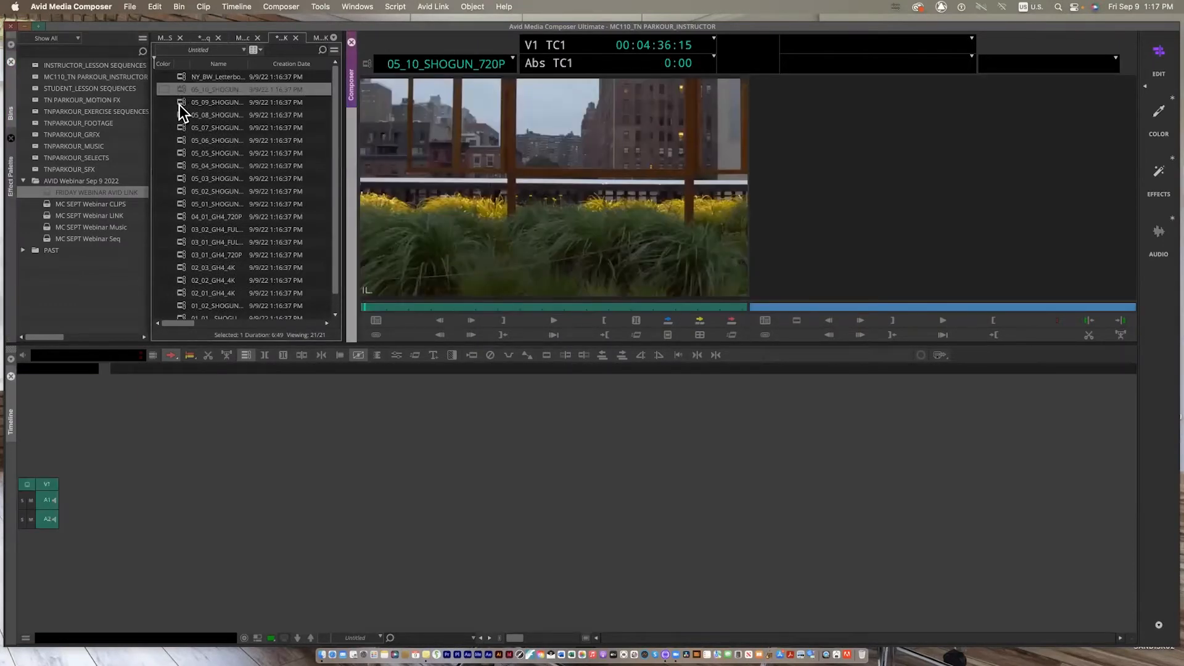
double_click(180, 102)
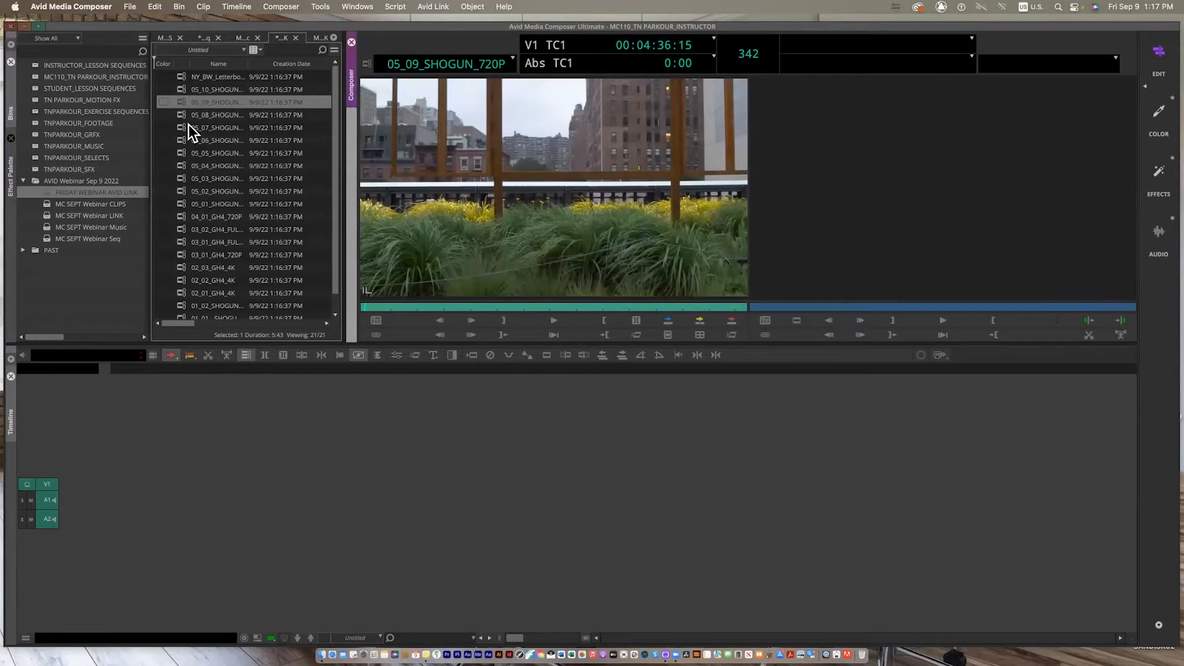
double_click(181, 119)
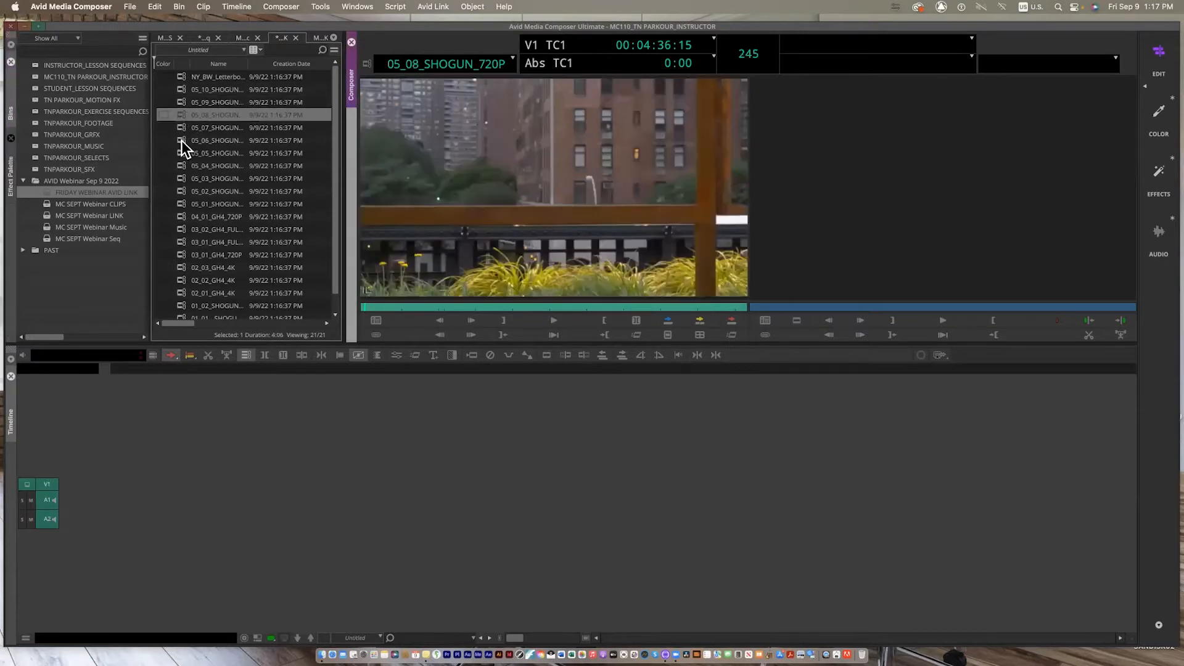
double_click(181, 140)
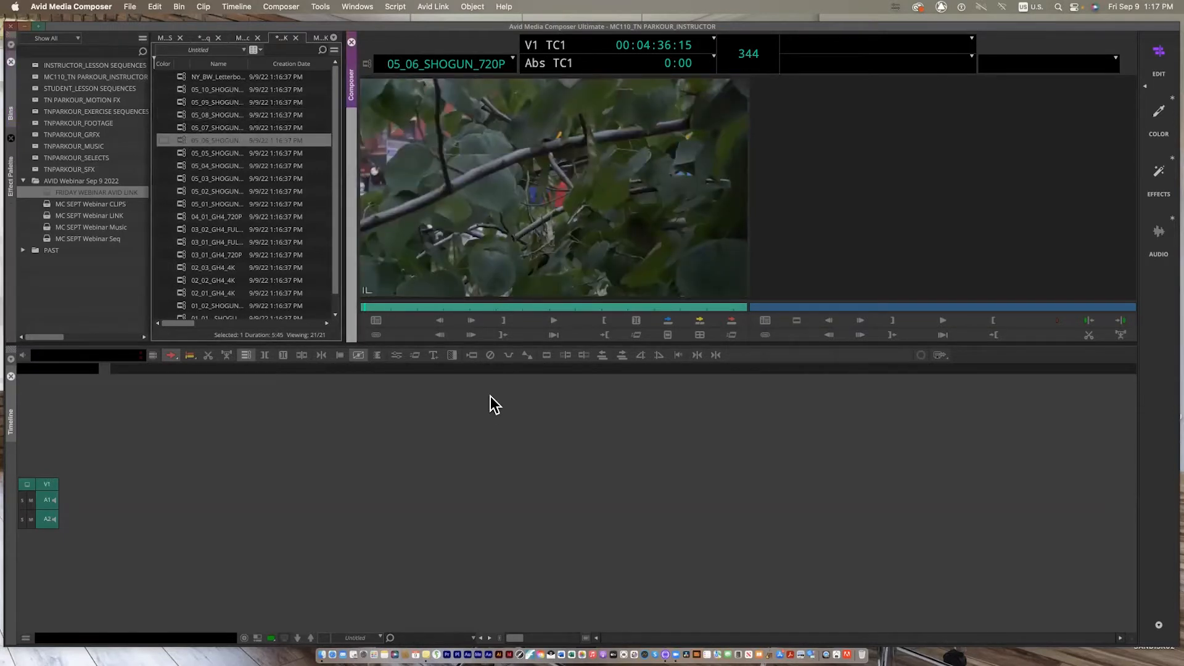
double_click(179, 178)
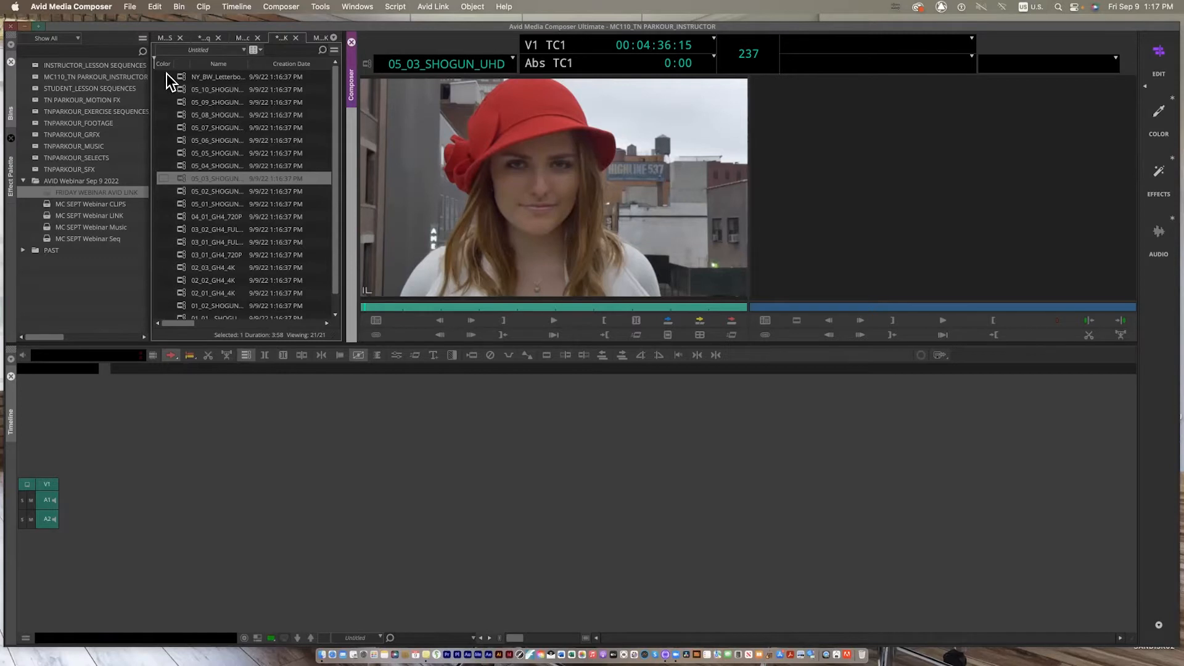
- Detach the FRIDAY WEBINAR AVID LINK bin as an enlarged floating window and show its clips in Frame view
left_click(287, 41)
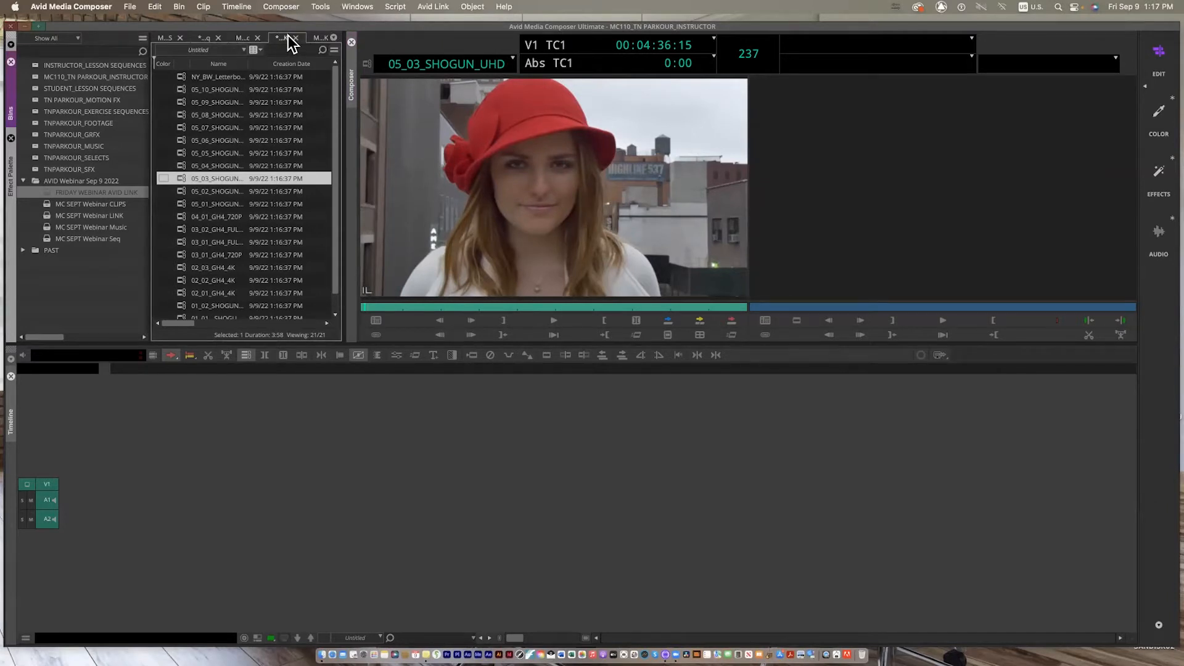
left_click_drag(289, 35, 93, 172)
left_click_drag(278, 479, 629, 578)
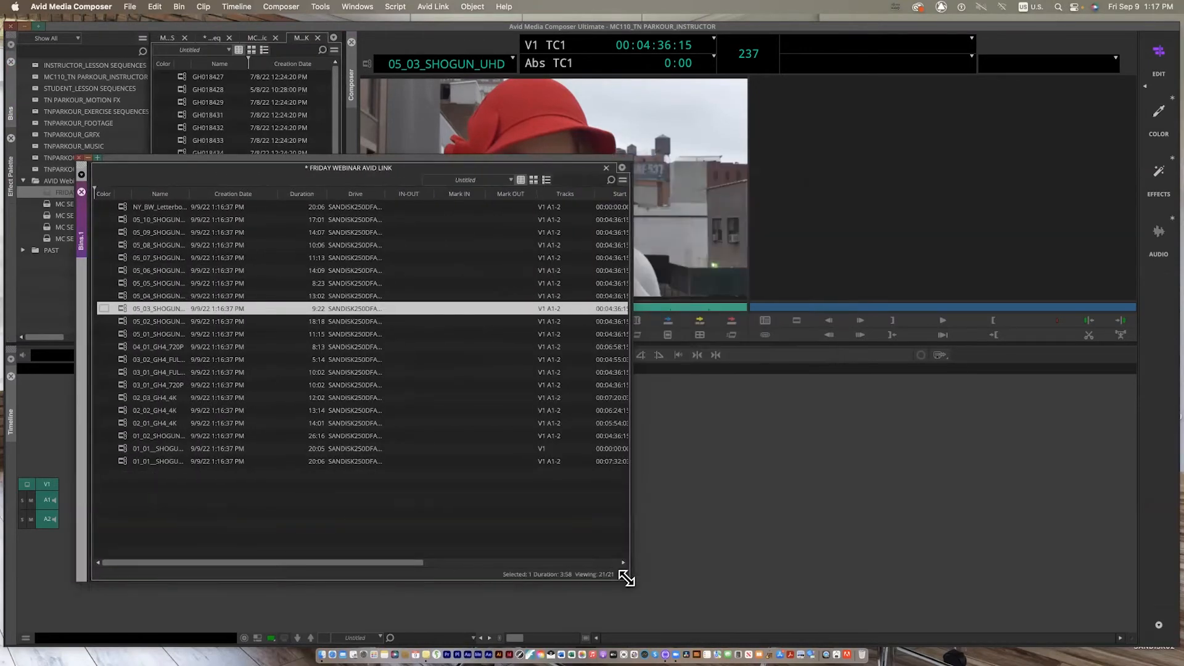
left_click_drag(384, 168, 423, 135)
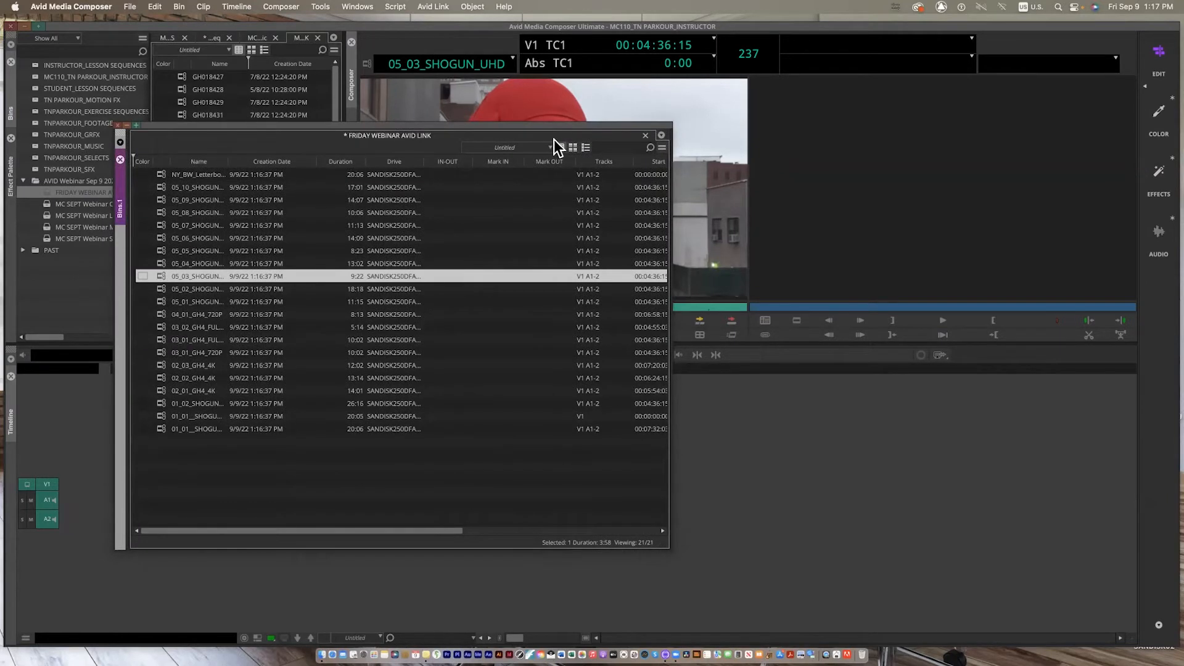
left_click(575, 148)
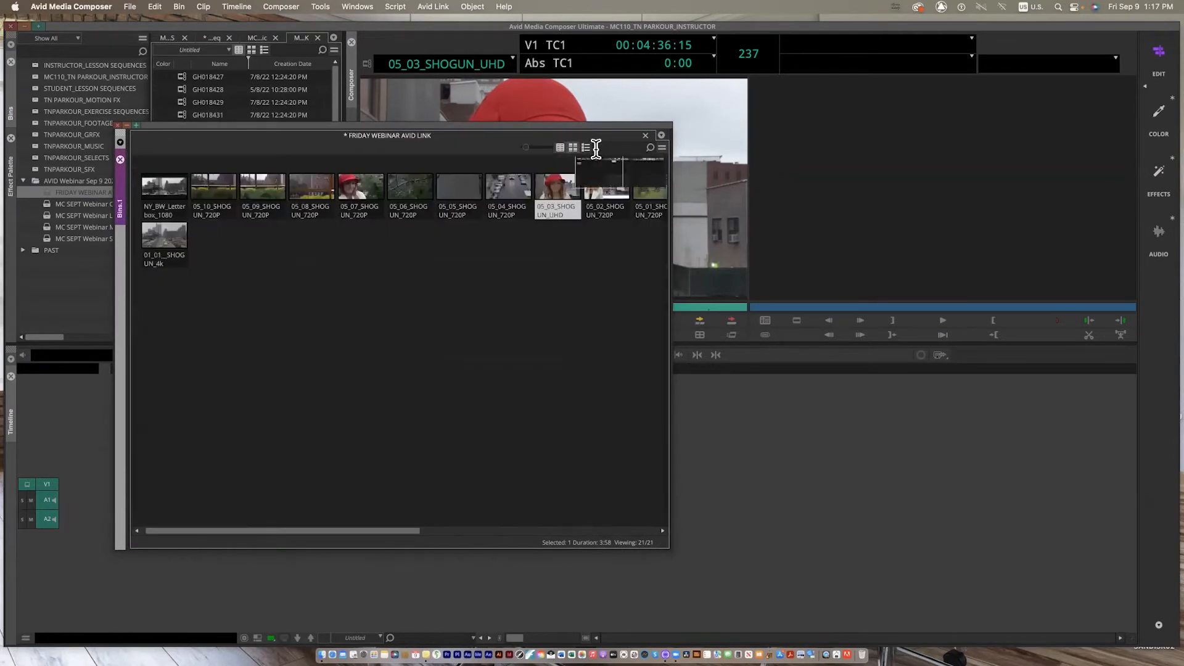
- Clear the clip selection and enlarge the thumbnails in the floating bin's Frame view
left_click(434, 320)
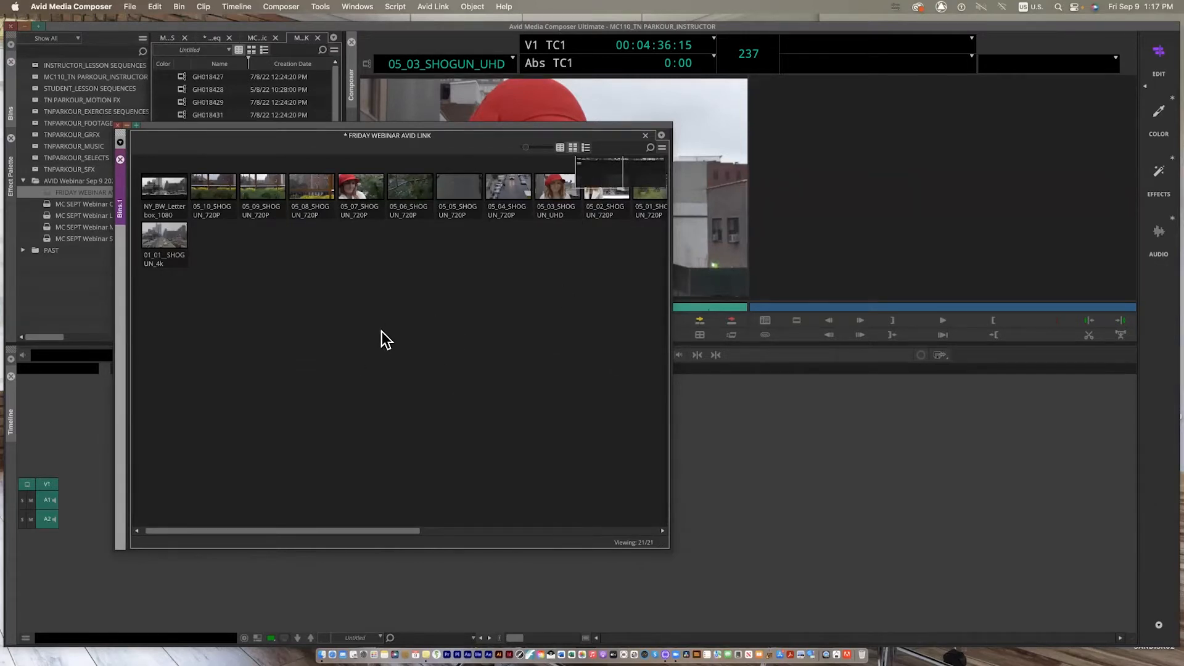
key("super+k")
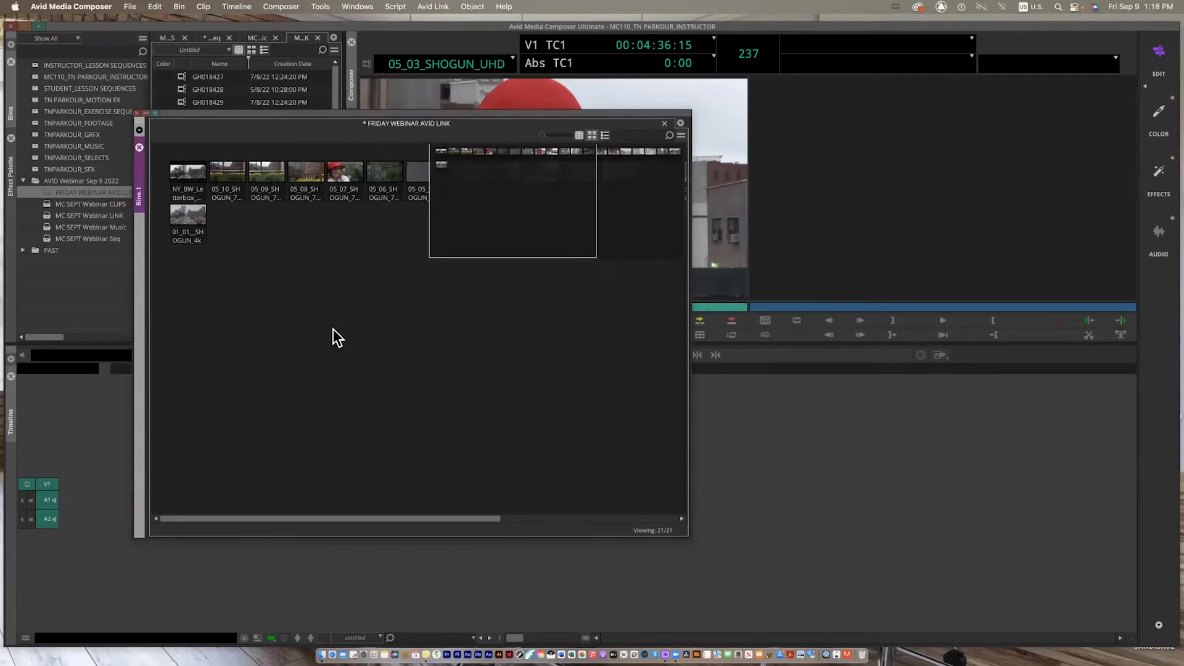
key("super+l")
key("super+l")
key("super+l")
key("super+l")
key("super+l")
key("super+l")
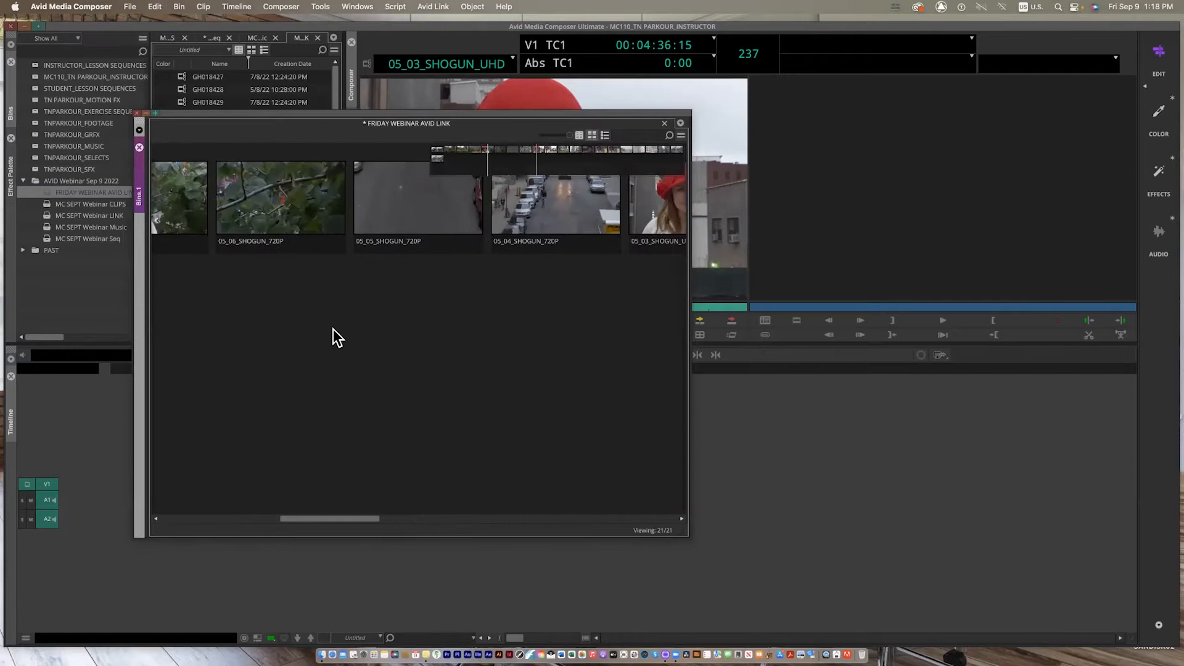
scroll(328, 363, "left", 10)
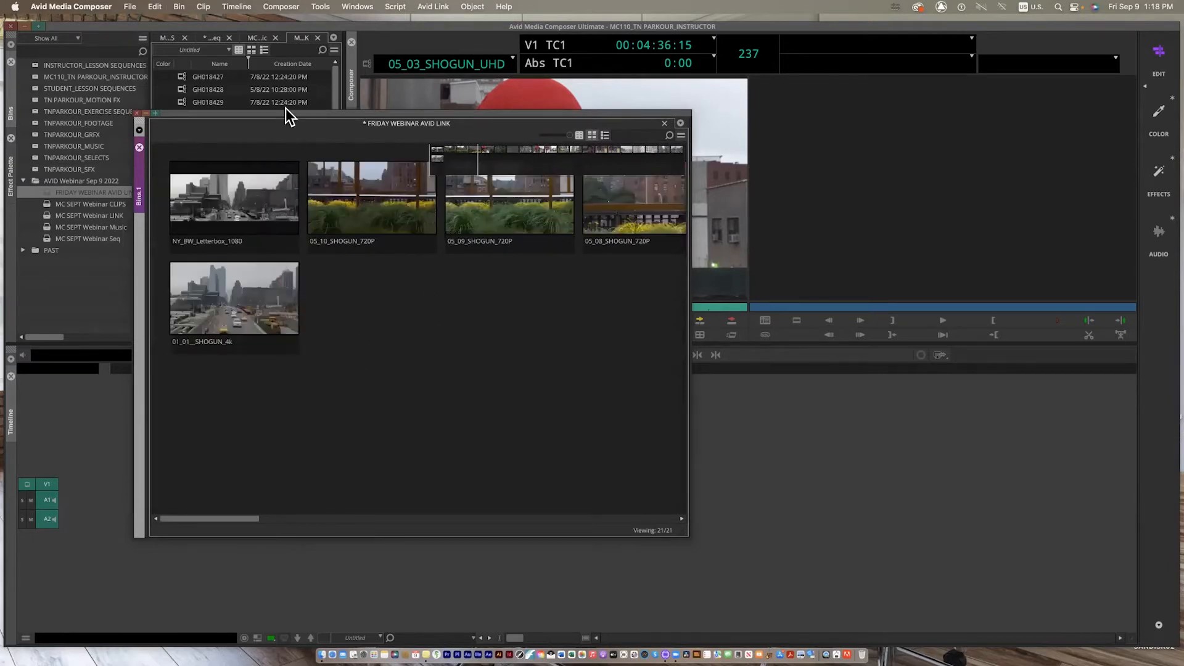
- Reposition and enlarge the floating FRIDAY WEBINAR AVID LINK bin, and rearrange its thumbnails with an Align and Fill option
left_click_drag(283, 112, 202, 70)
left_click_drag(604, 493, 904, 567)
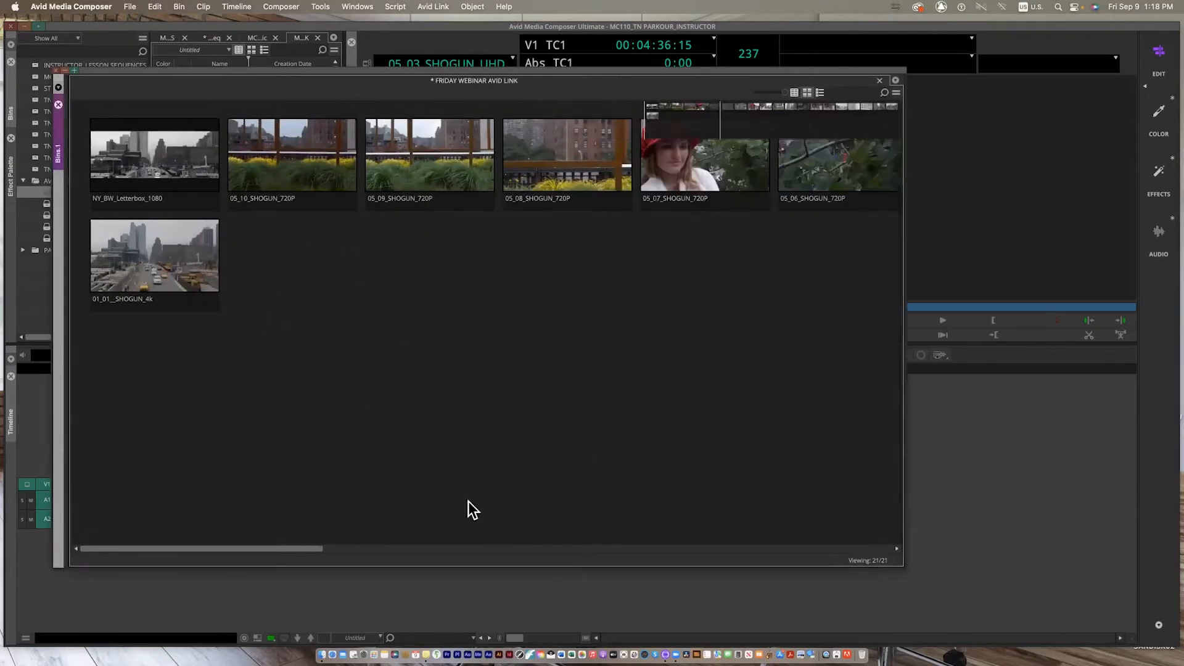
right_click(270, 378)
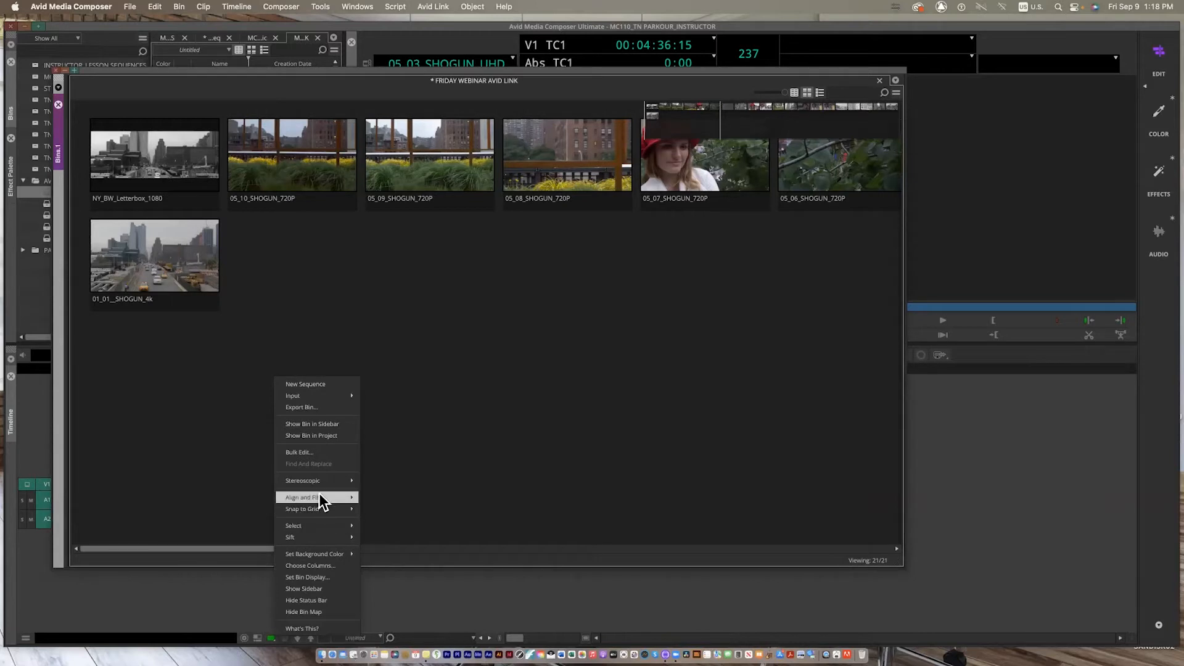
mouse_move(322, 497)
left_click(390, 519)
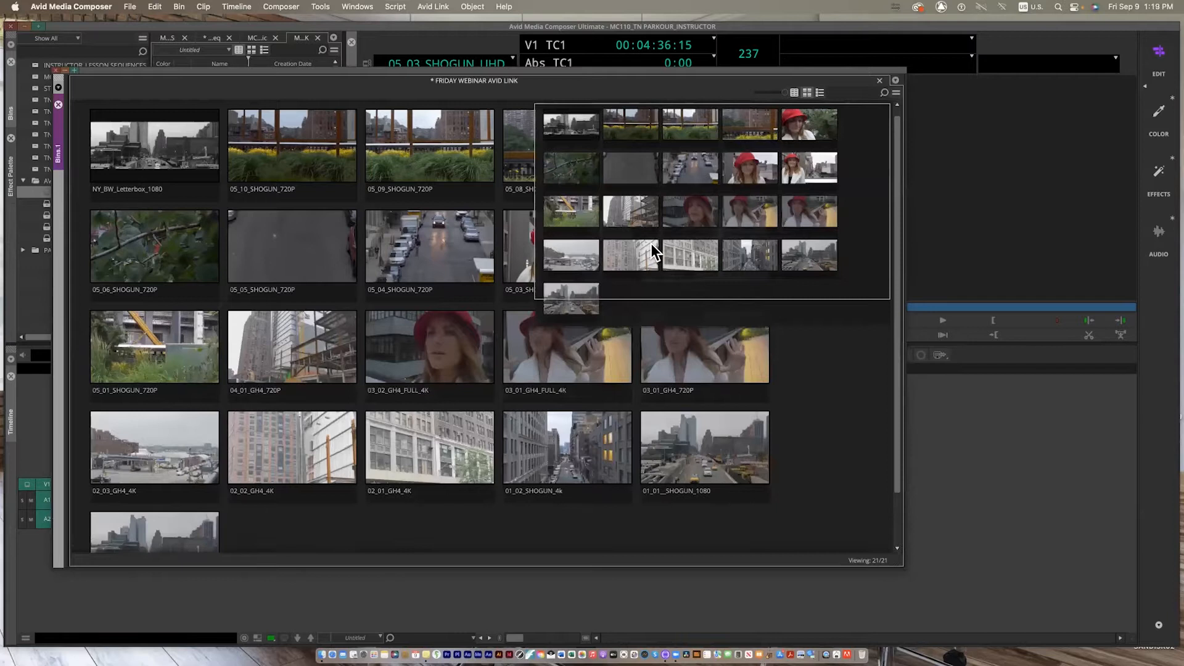
- Navigate the clips with the bin map while the bin window is narrowed, and widen the window again
left_click(832, 26)
left_click_drag(681, 177, 666, 306)
left_click_drag(894, 557, 627, 558)
left_click_drag(513, 235, 546, 209)
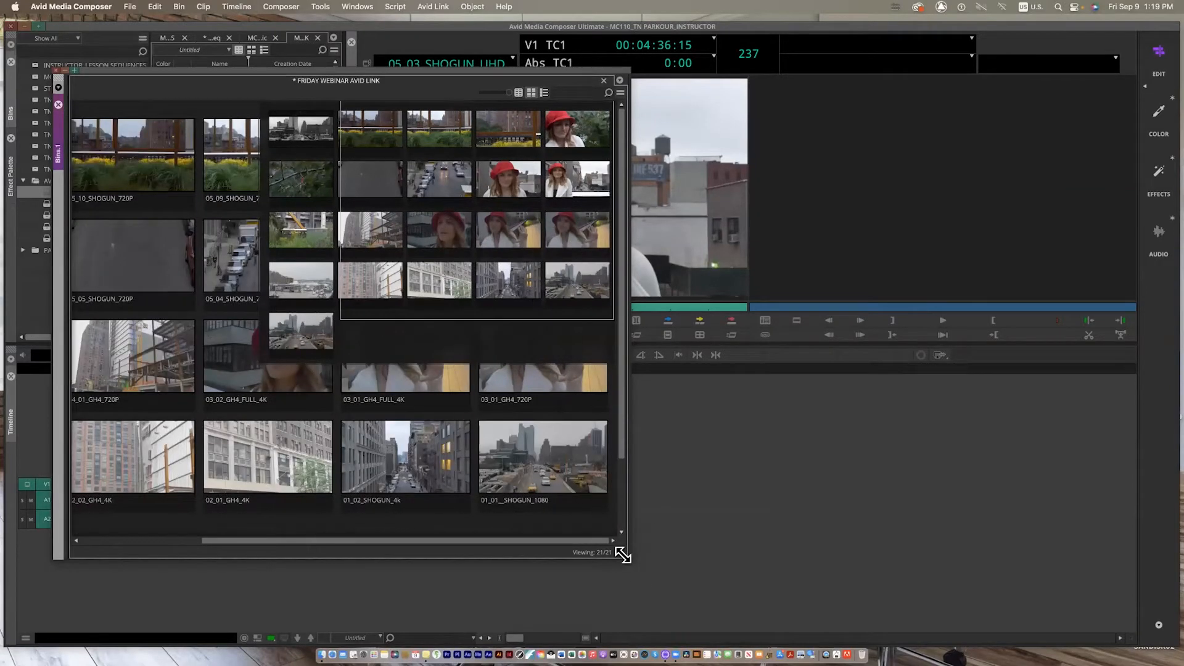
left_click_drag(623, 555, 954, 581)
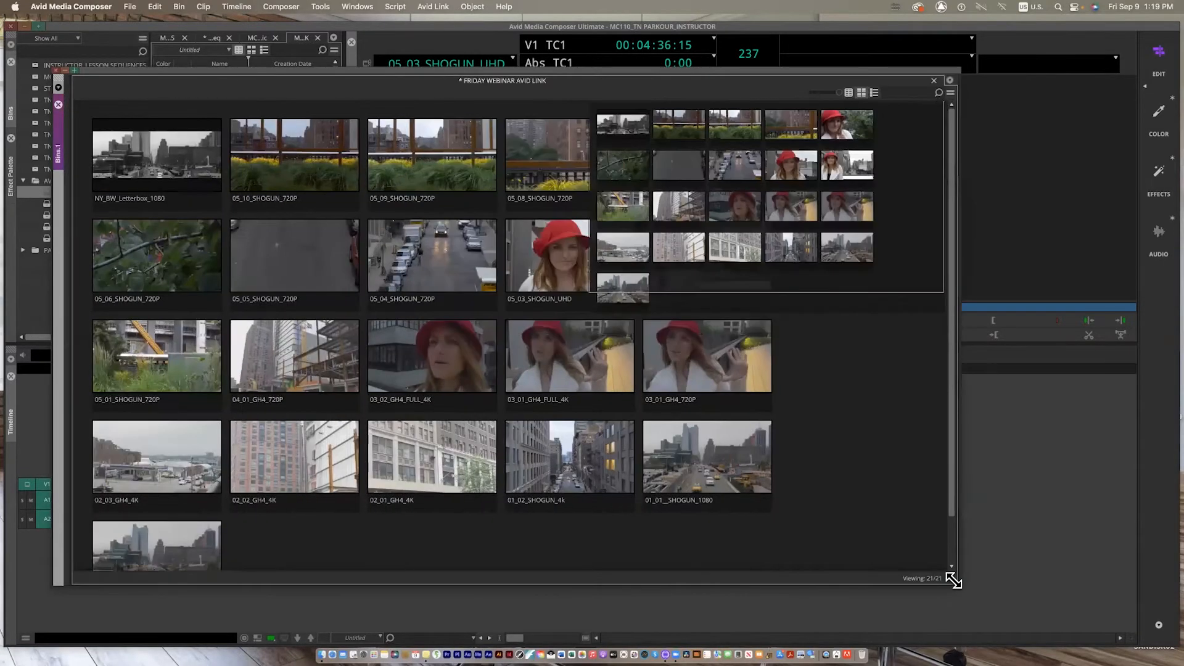
left_click(824, 32)
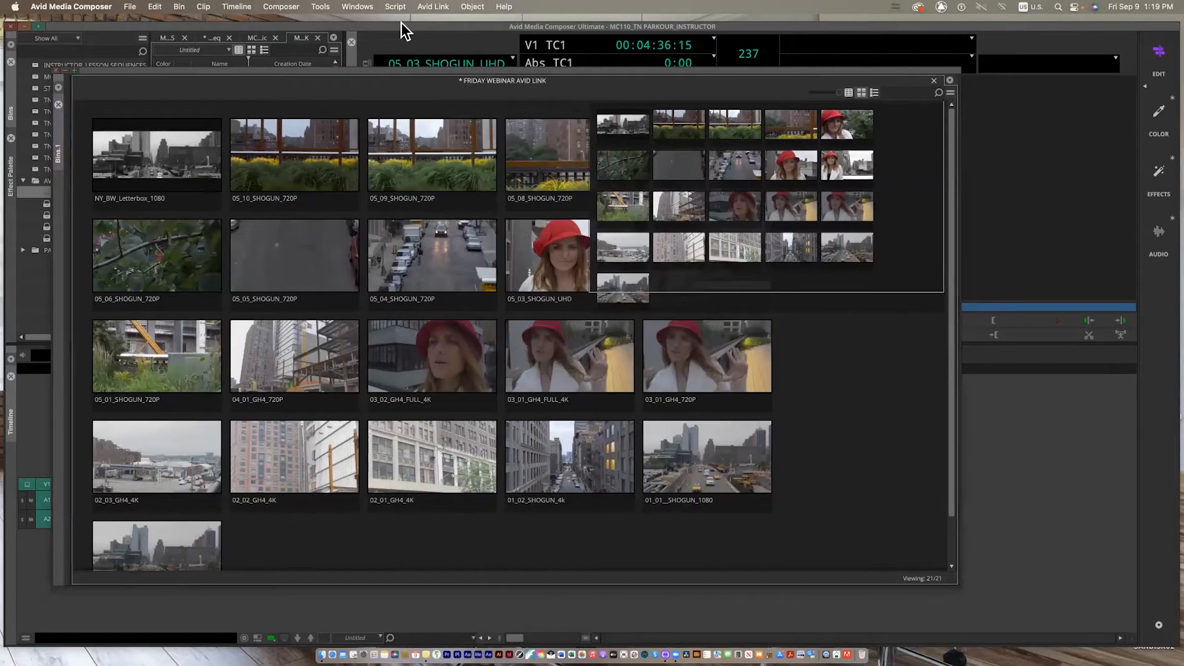
- Hide the bin map and reposition the floating bin window
left_click(950, 93)
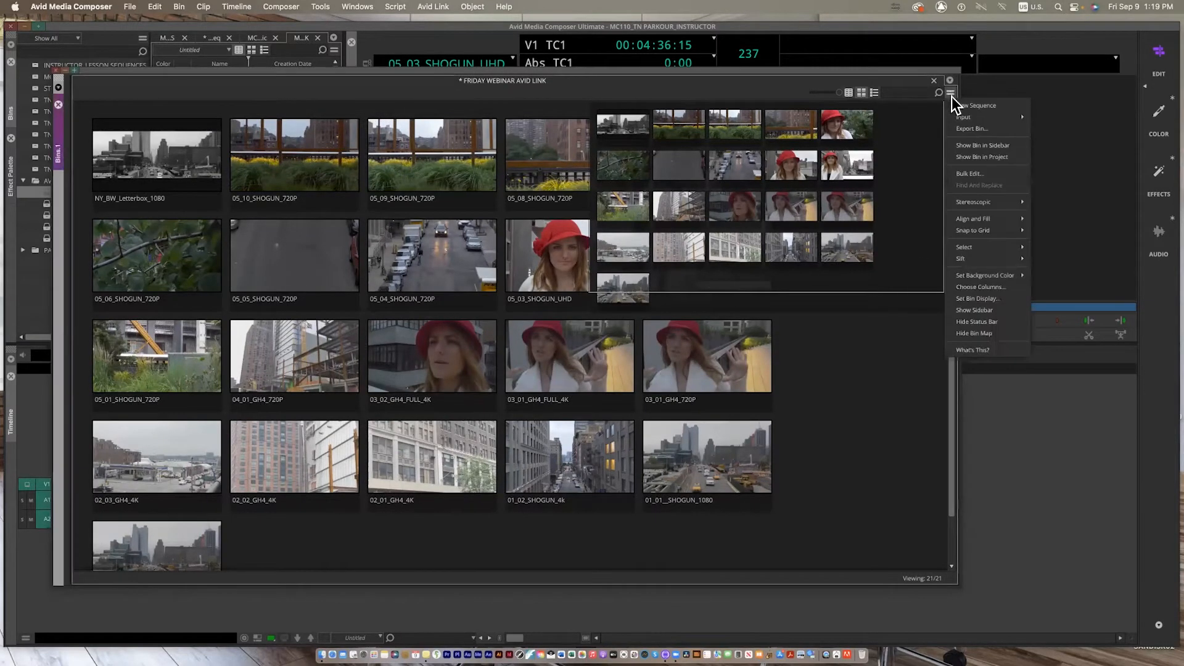
left_click(998, 333)
left_click_drag(223, 71, 272, 46)
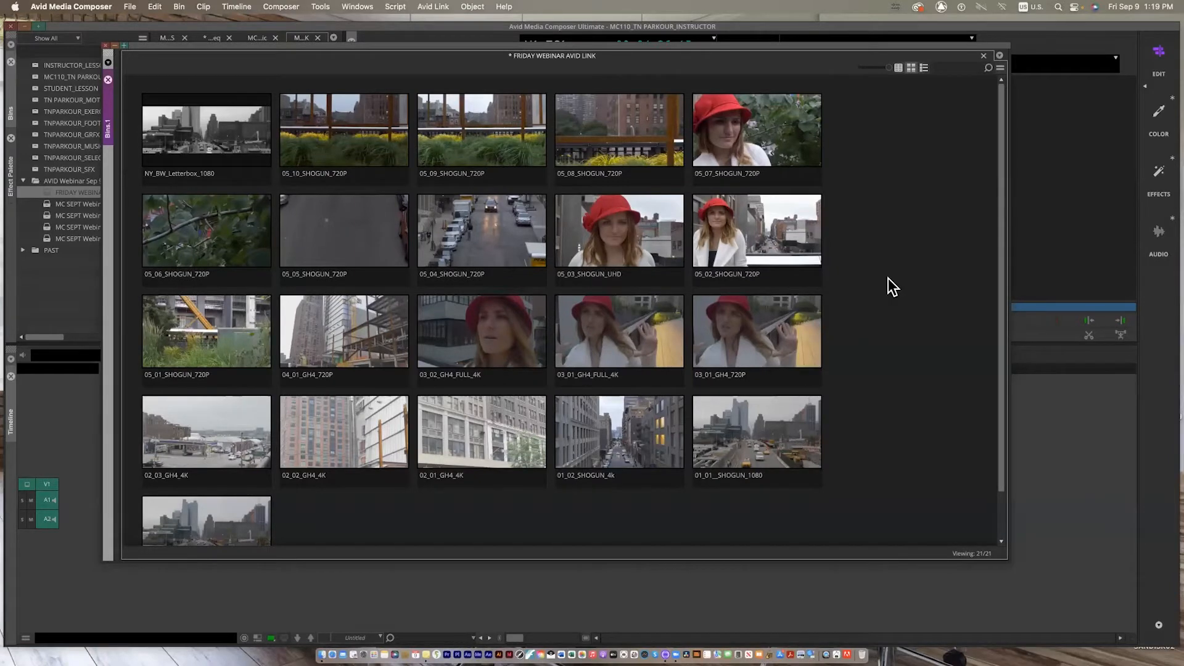
- Shrink the bin thumbnails and enlarge them again
key("super+k")
key("super+k")
key("super+l")
key("super+l")
key("super+l")
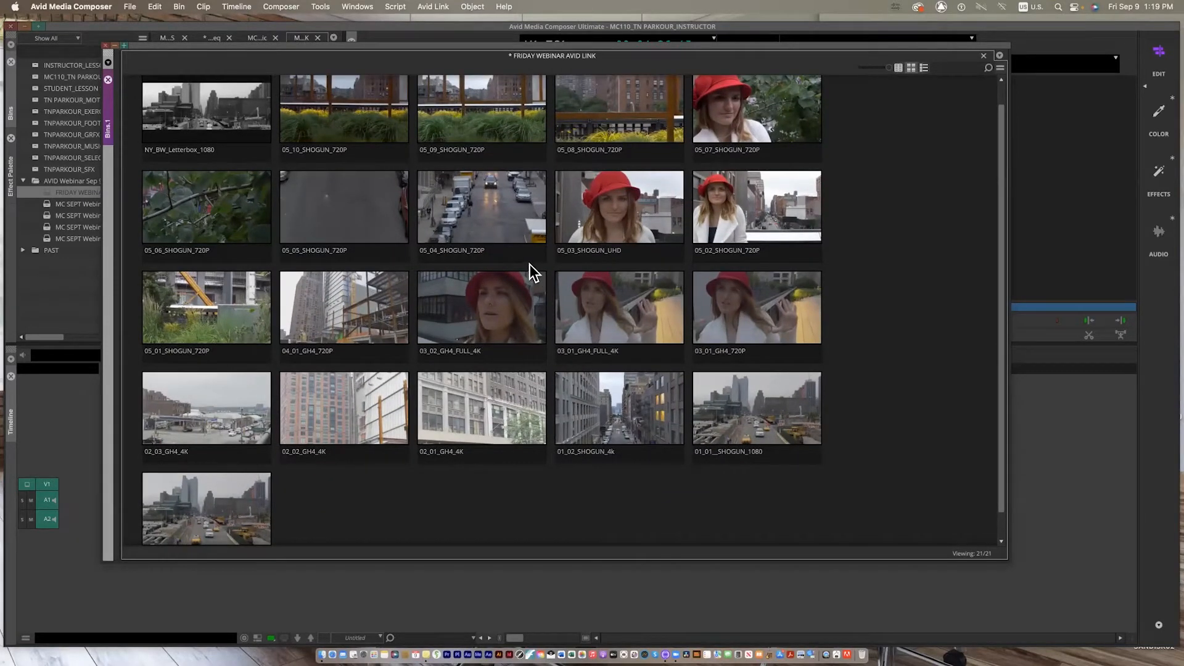
- Select the clips from NY_BW_Letterbox_1080 through 05_08_SHOGUN_720P and clear the selection
left_click(203, 135)
key("Right")
key("Right")
key("Right")
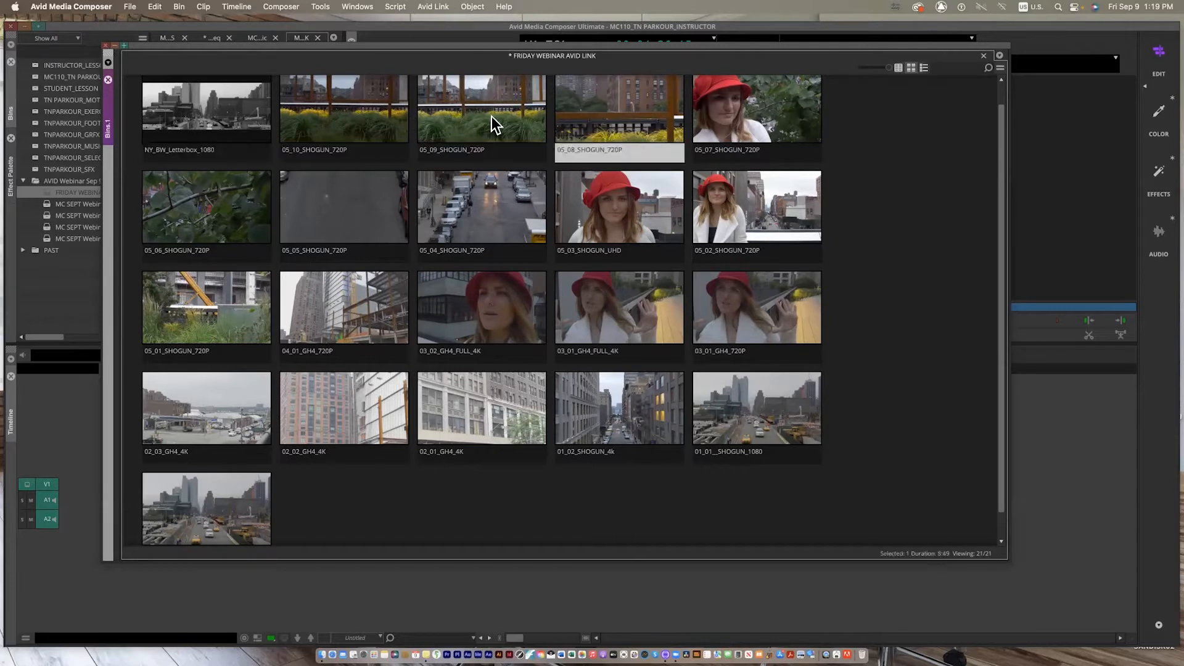
left_click(185, 123, "shift")
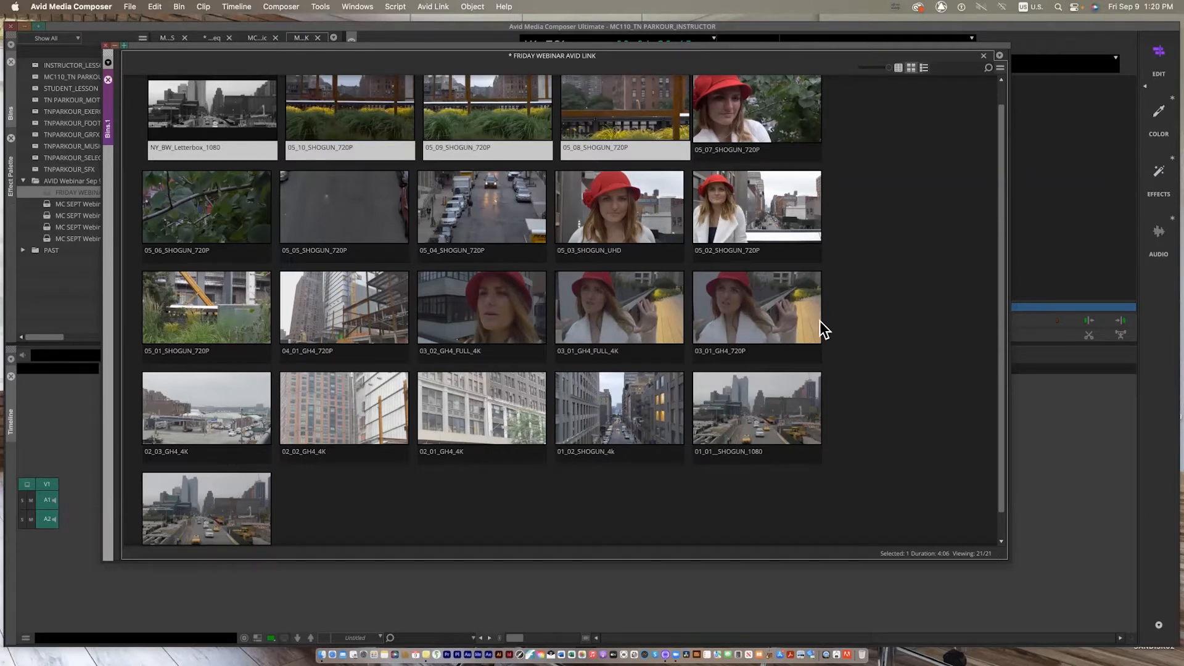
left_click(939, 229)
- Shift the first two clip columns across the bin and gather the clips of the woman in the red hat in the freed area
left_click_drag(325, 523, 800, 132)
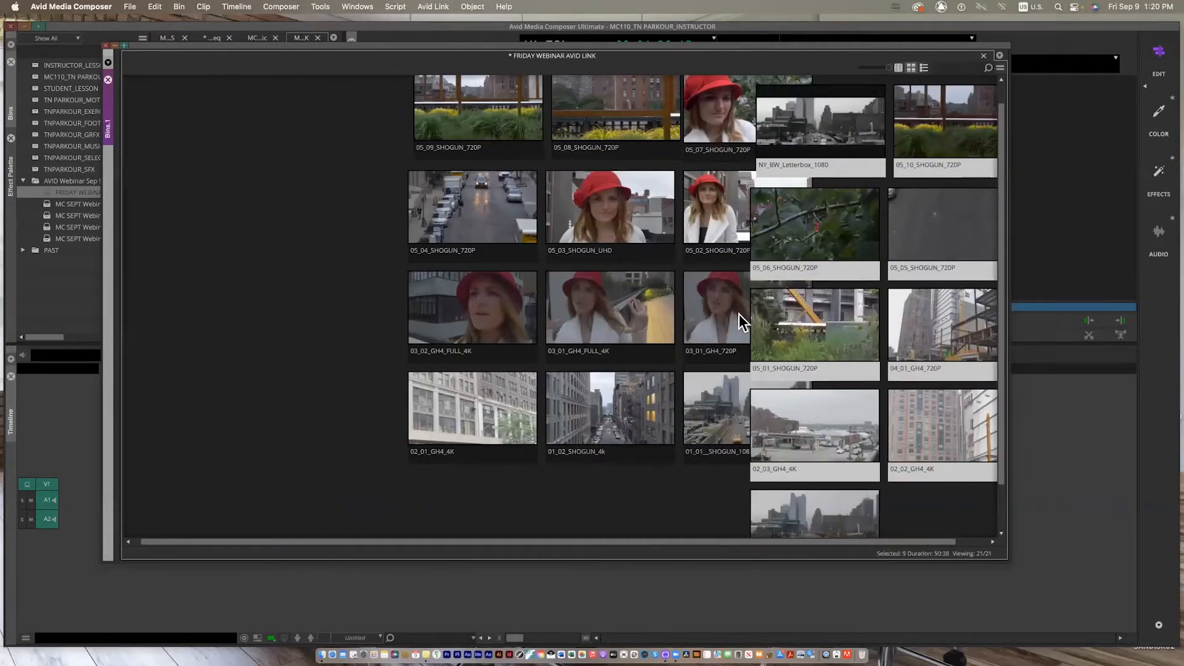
left_click_drag(480, 331, 243, 177)
left_click_drag(637, 208, 310, 177)
left_click_drag(623, 301, 336, 243)
left_click_drag(702, 110, 319, 285)
- Move the remaining street, building and garden clips, including 05_09 and 05_08_SHOGUN_720P, over to the scenery group
left_click_drag(366, 358, 610, 413)
left_click_drag(610, 413, 852, 425)
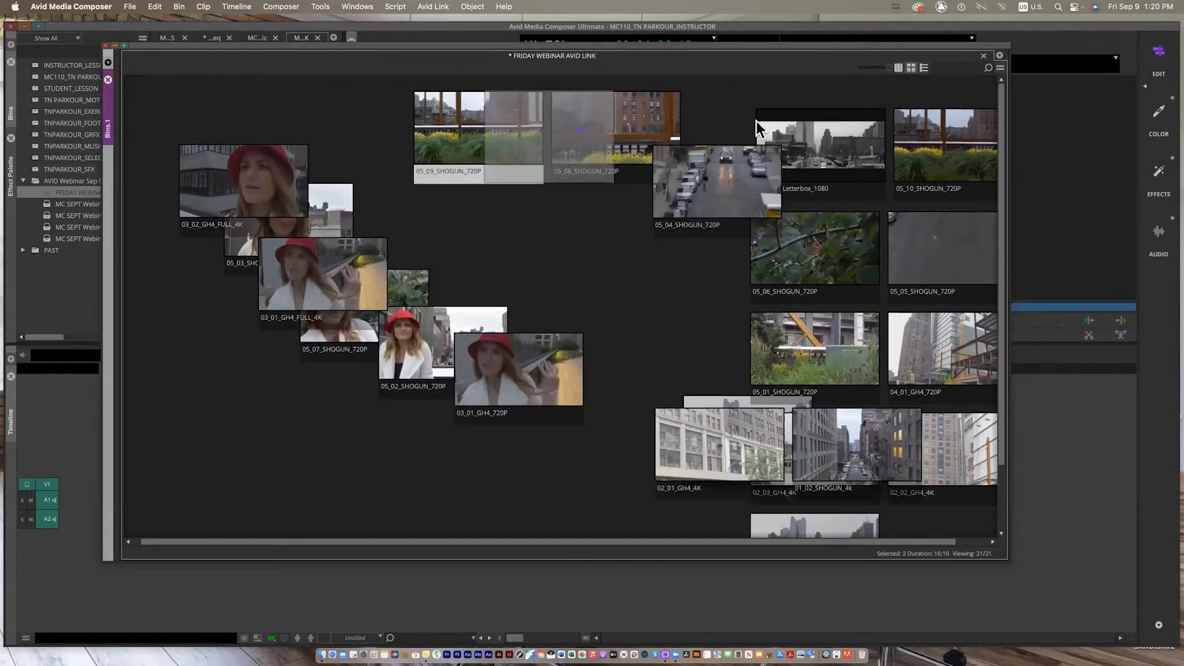
left_click_drag(481, 132, 803, 131)
left_click_drag(634, 139, 879, 189)
left_click(430, 198)
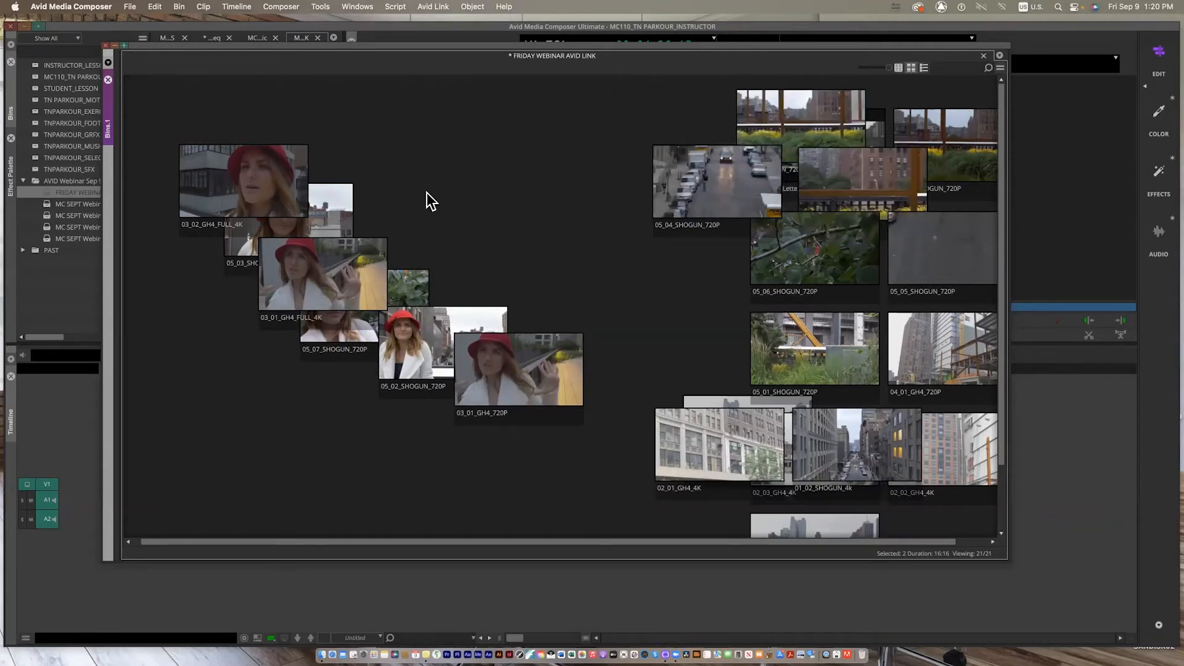
- Arrange the six clips of the woman as a diagonal storyboard cascade starting with 03_02_GH4_FULL_4K
left_click_drag(265, 180, 238, 131)
left_click_drag(270, 212, 250, 179)
left_click(238, 240)
left_click_drag(322, 275, 319, 204)
left_click_drag(333, 309, 347, 242)
left_click_drag(409, 352, 395, 285)
left_click_drag(491, 386, 455, 326)
- Select the six storyboard clips and switch their thumbnails between each clip's first and last frame
left_click_drag(562, 379, 140, 59)
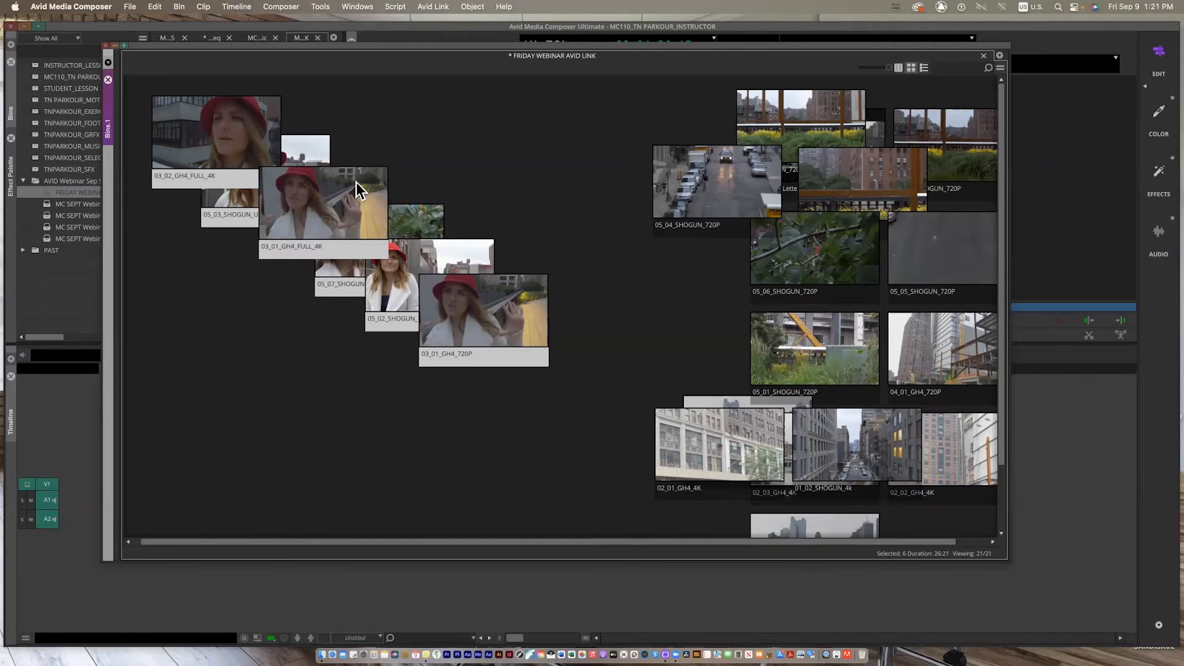
key("Home")
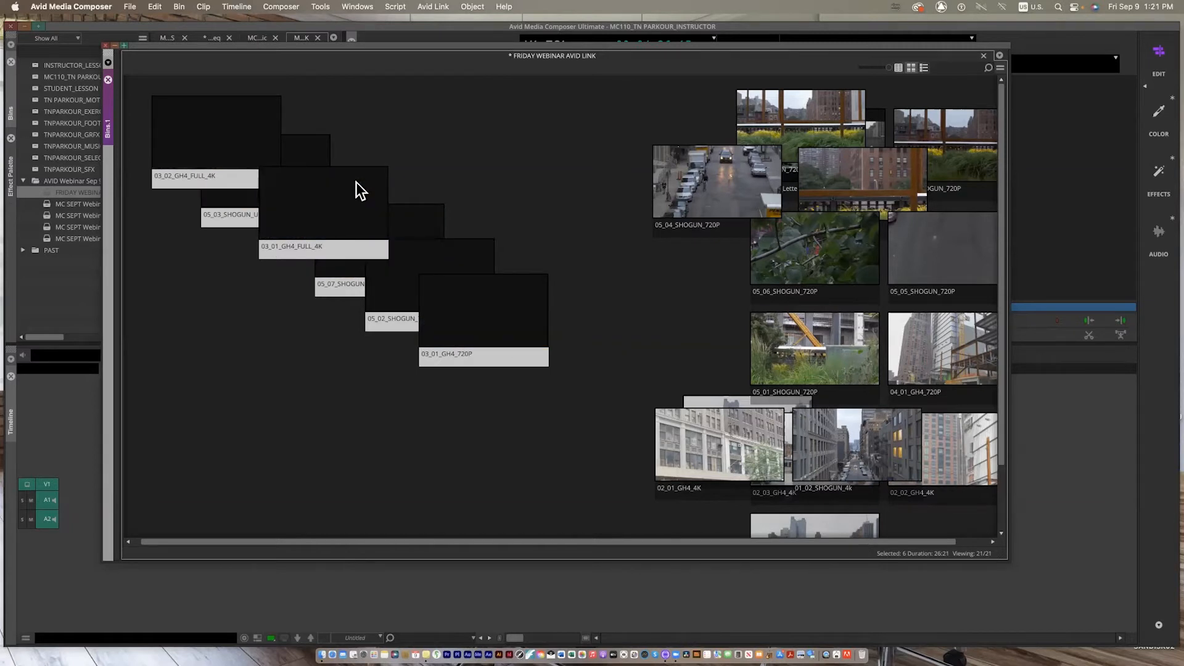
key("End")
key("Home")
key("End")
key("Home")
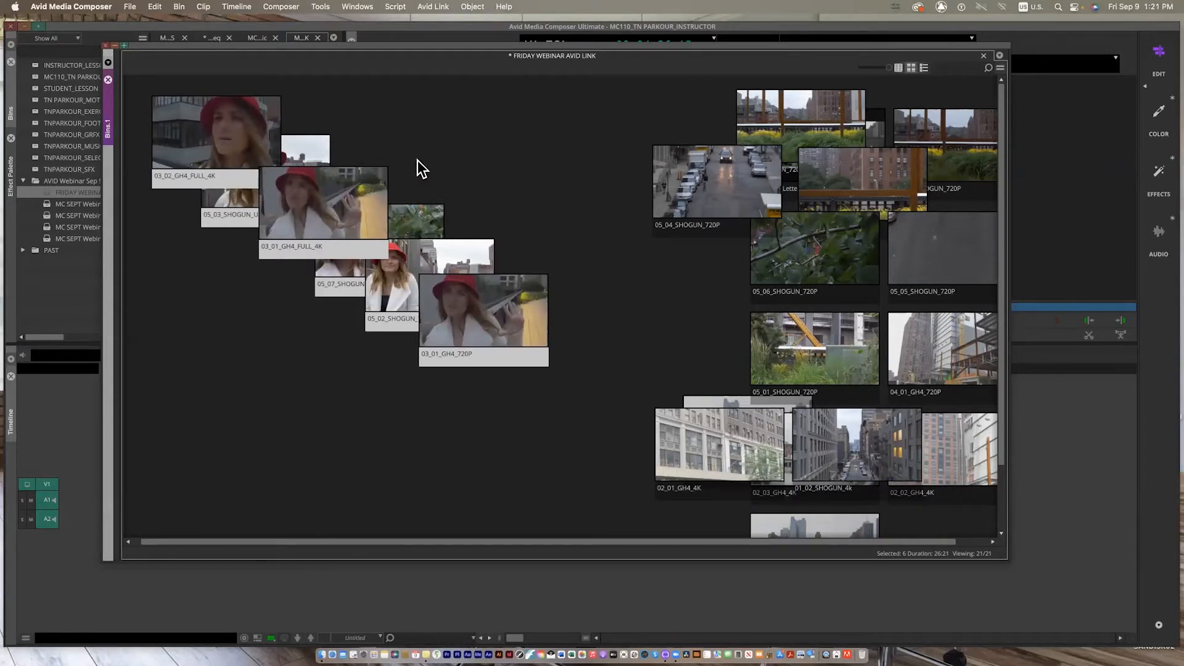
left_click(444, 157)
- Open clip 03_02_GH4_FULL_4K in a pop-up monitor and scrub through it back to its start
left_click(215, 162)
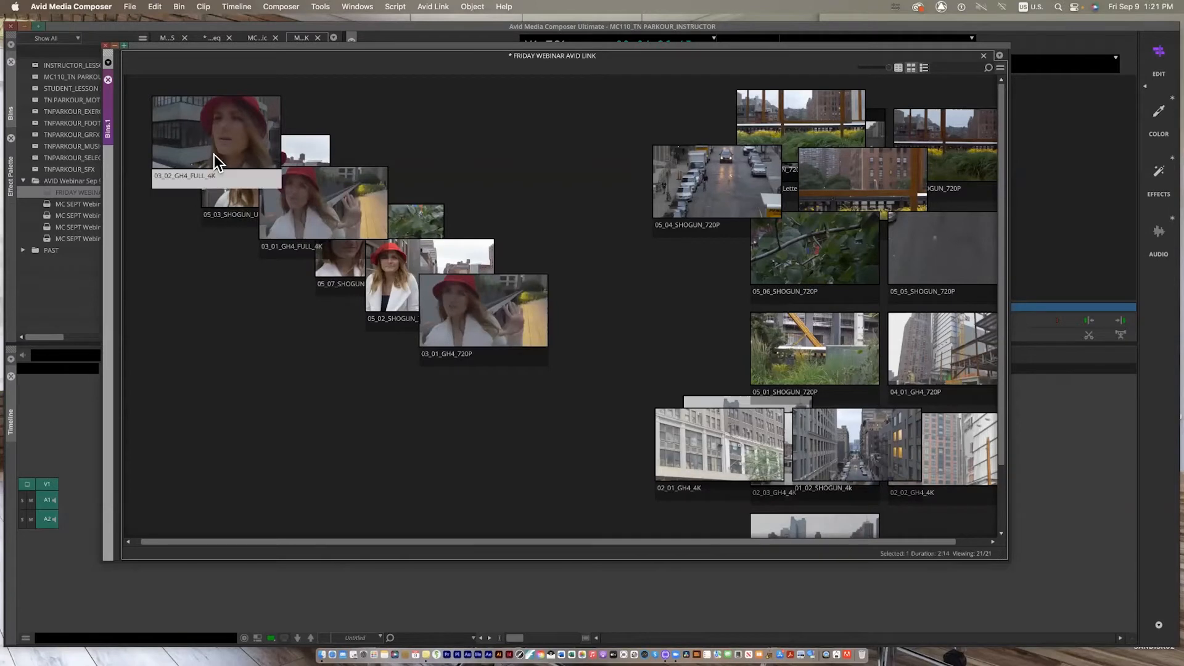
double_click(228, 144)
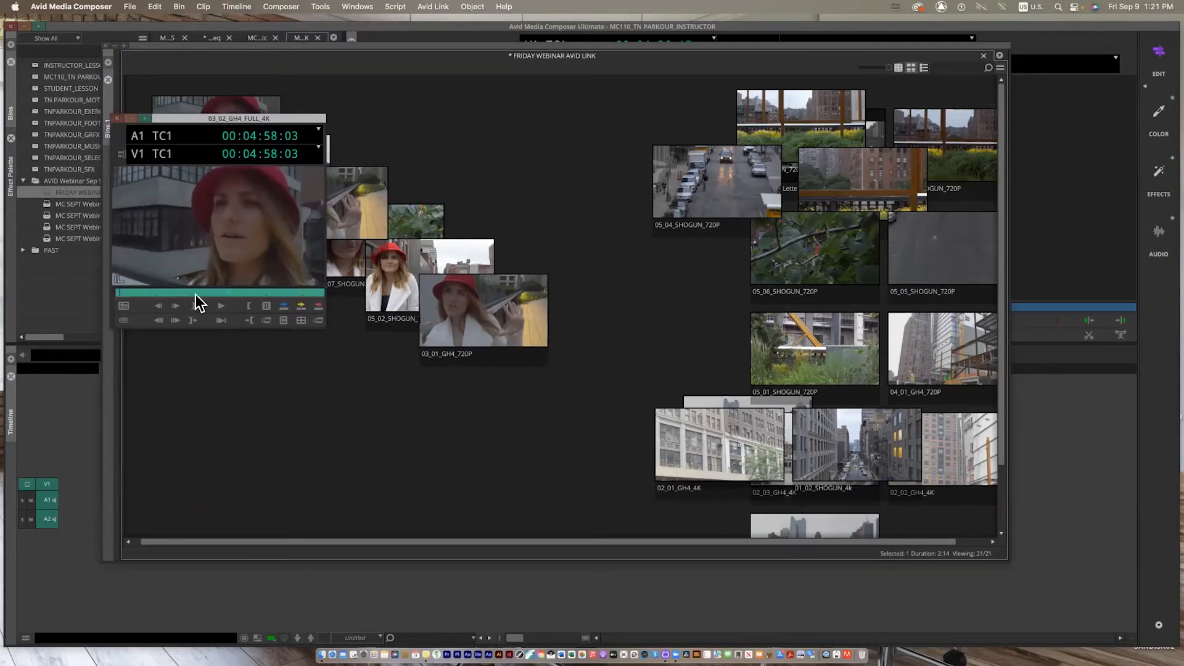
left_click(194, 294)
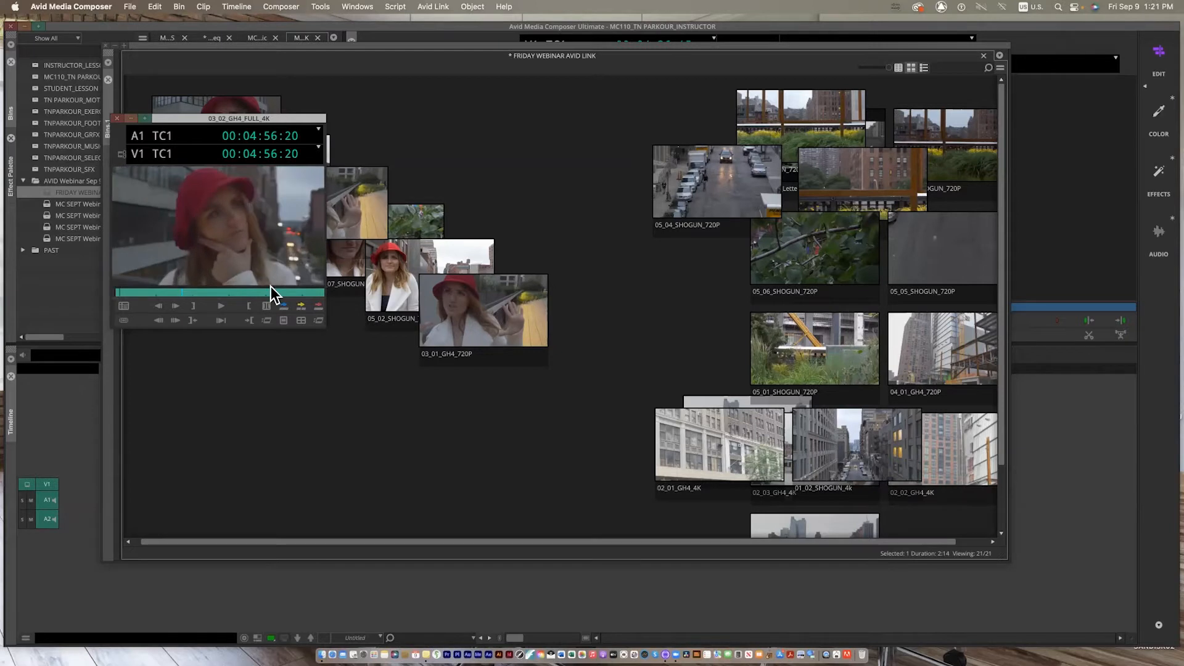
left_click_drag(190, 295, 104, 291)
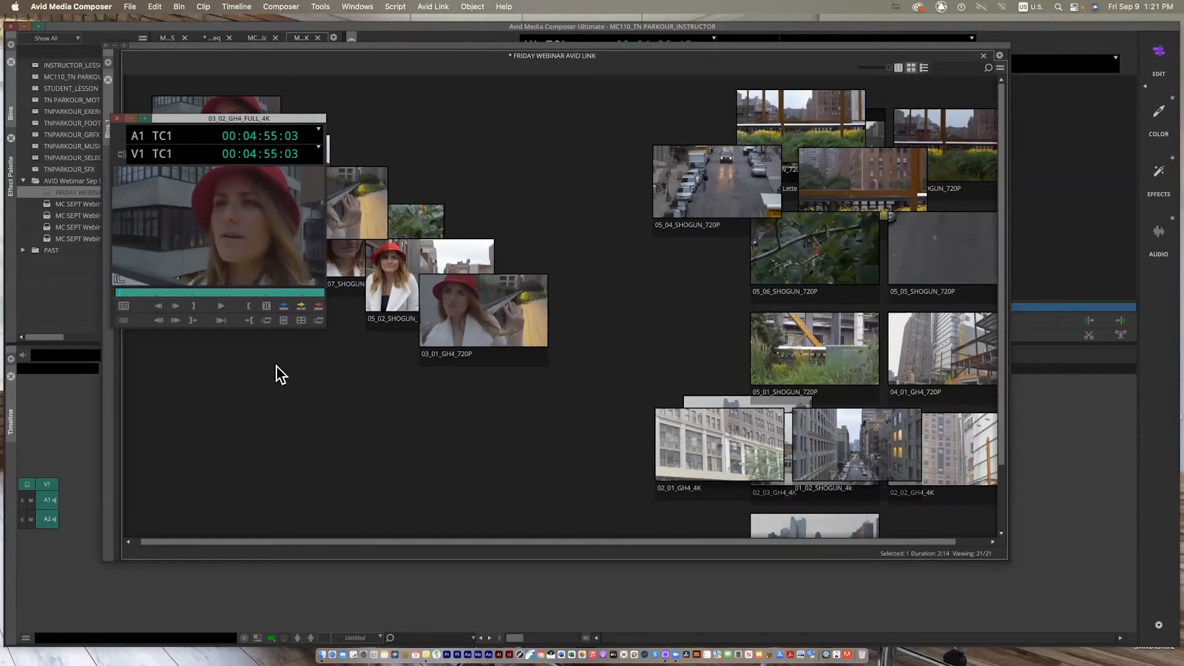
- Try marking in and out points during playback of 03_02_GH4_FULL_4K, clear them and close the pop-up monitor
key("space")
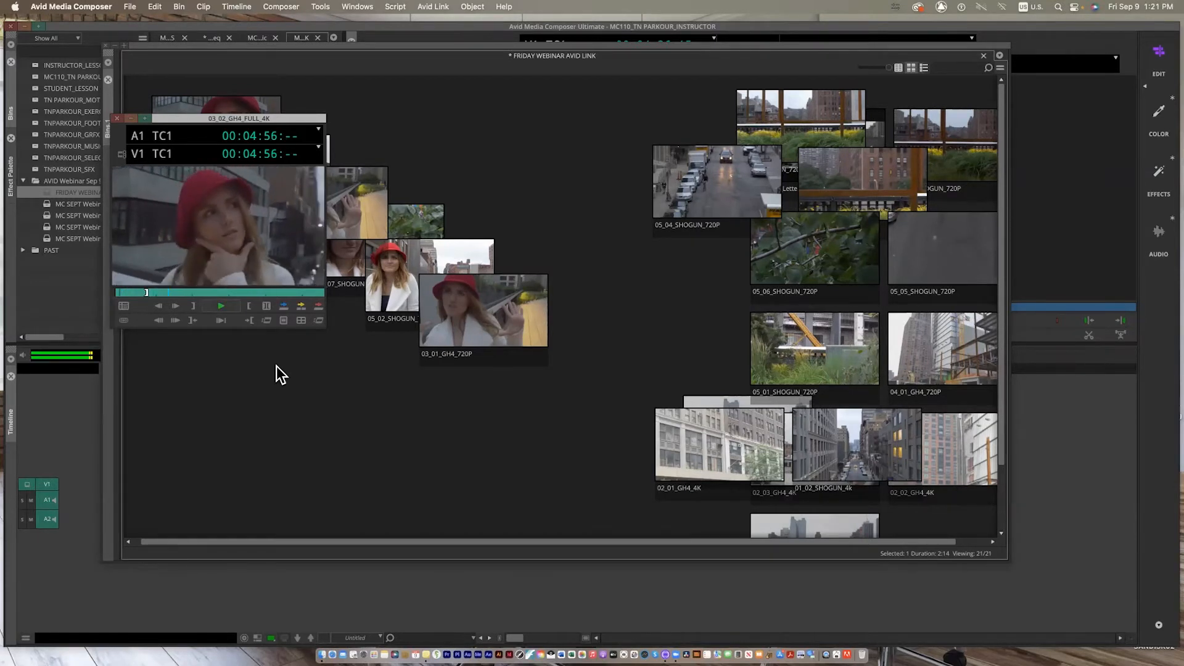
key("i")
key("space")
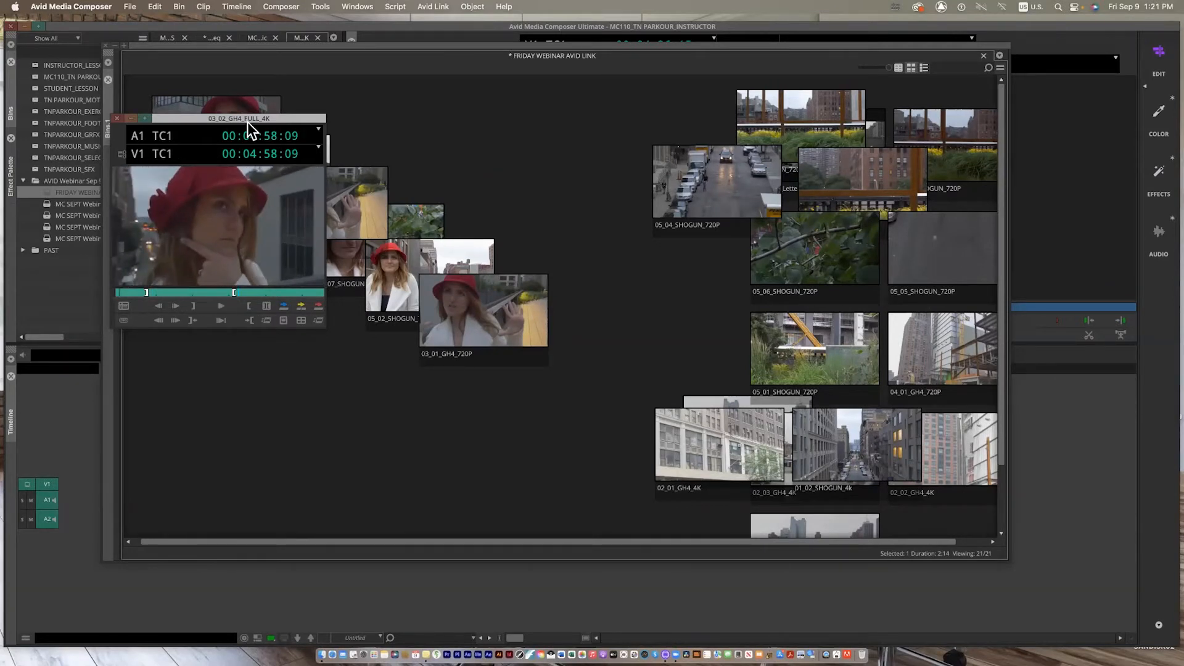
left_click_drag(246, 118, 259, 117)
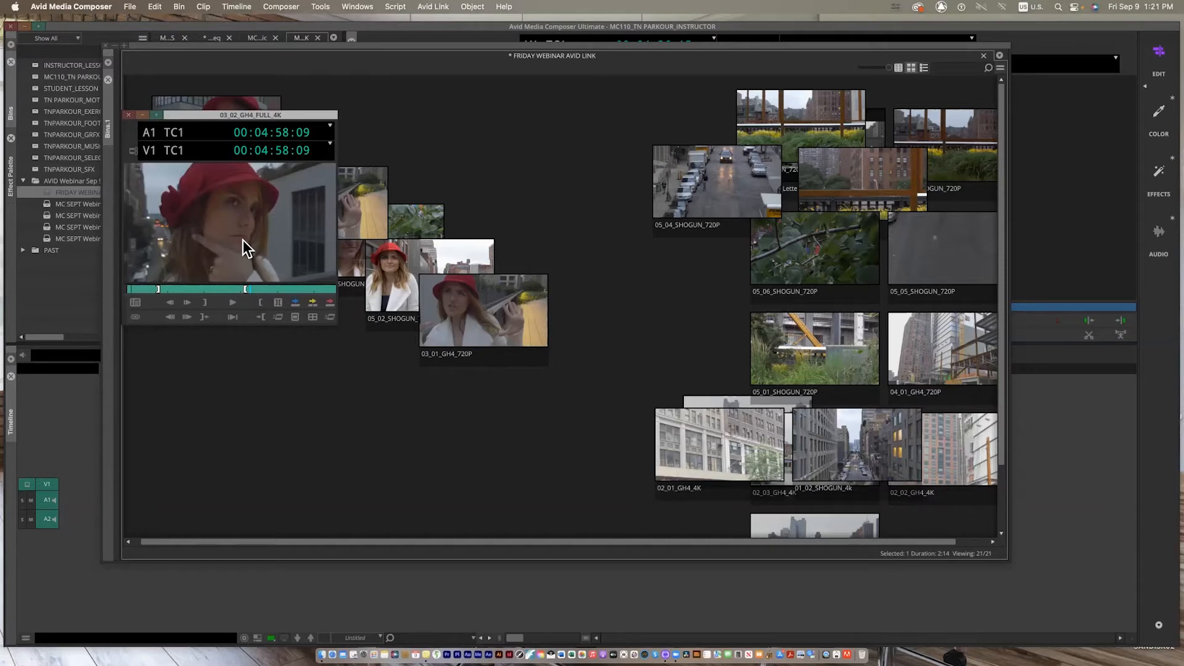
left_click(220, 115)
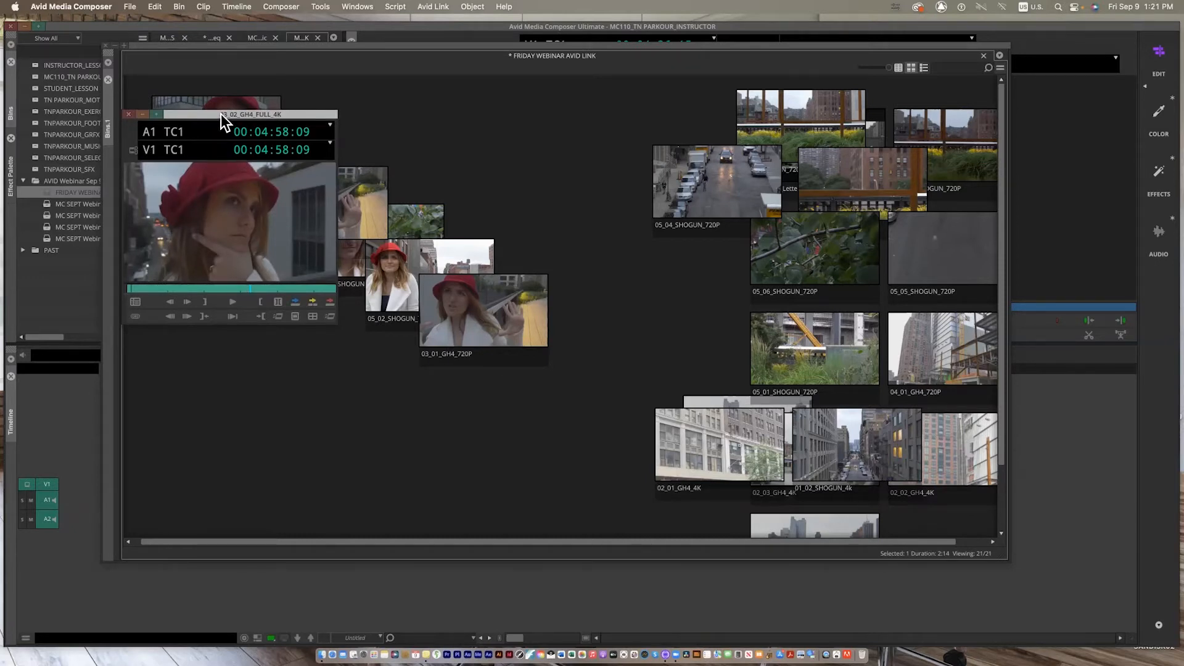
left_click(128, 114)
- Shrink the bin window and edit the six selected storyboard clips into the empty timeline as a new sequence
left_click_drag(577, 377, 154, 87)
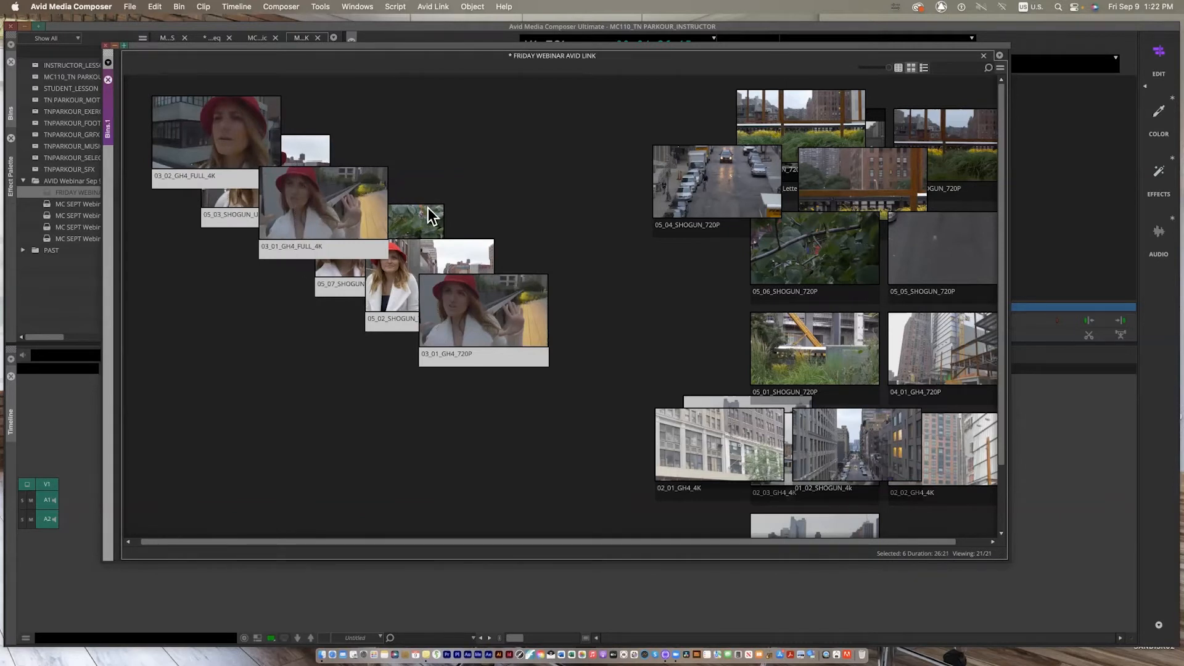
left_click_drag(997, 555, 854, 358)
left_click_drag(204, 137, 442, 490)
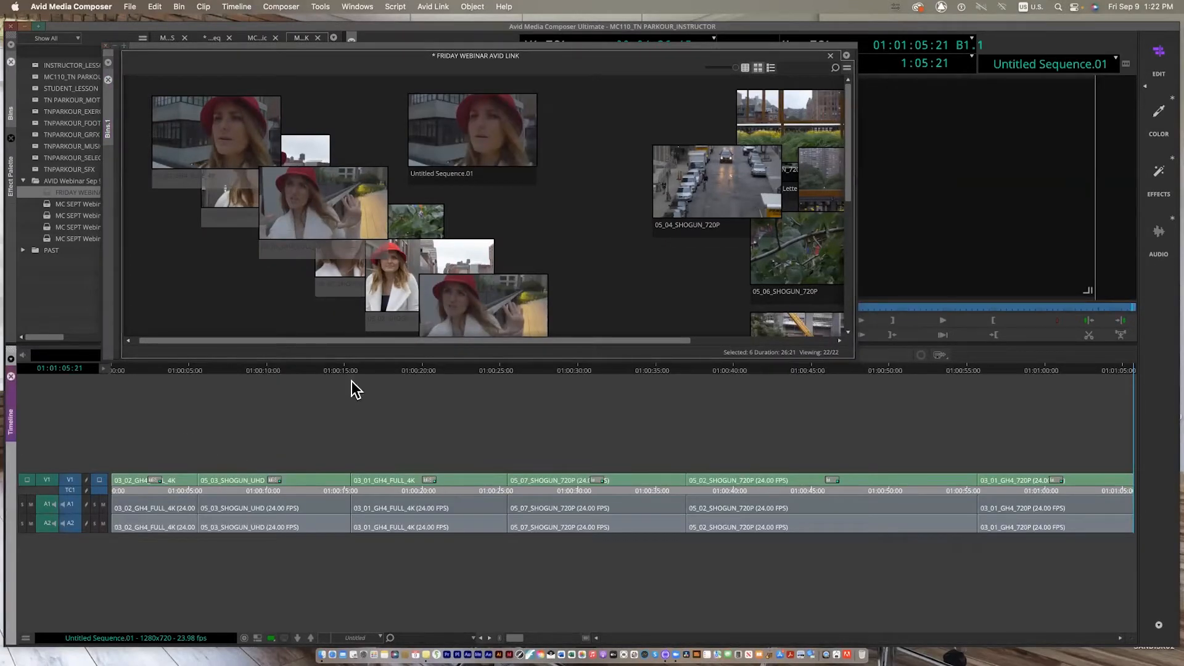
left_click(847, 349)
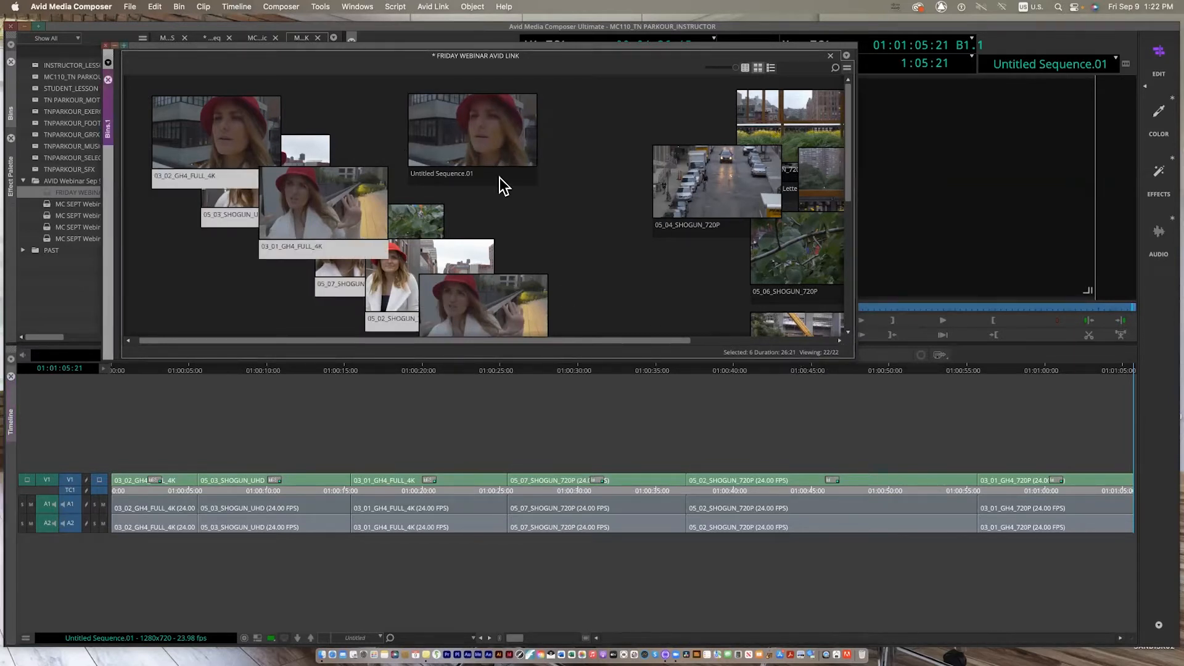
- Rename the new sequence FRIDAY122PM NYC in the bin's Text view and save the bin
left_click(484, 164)
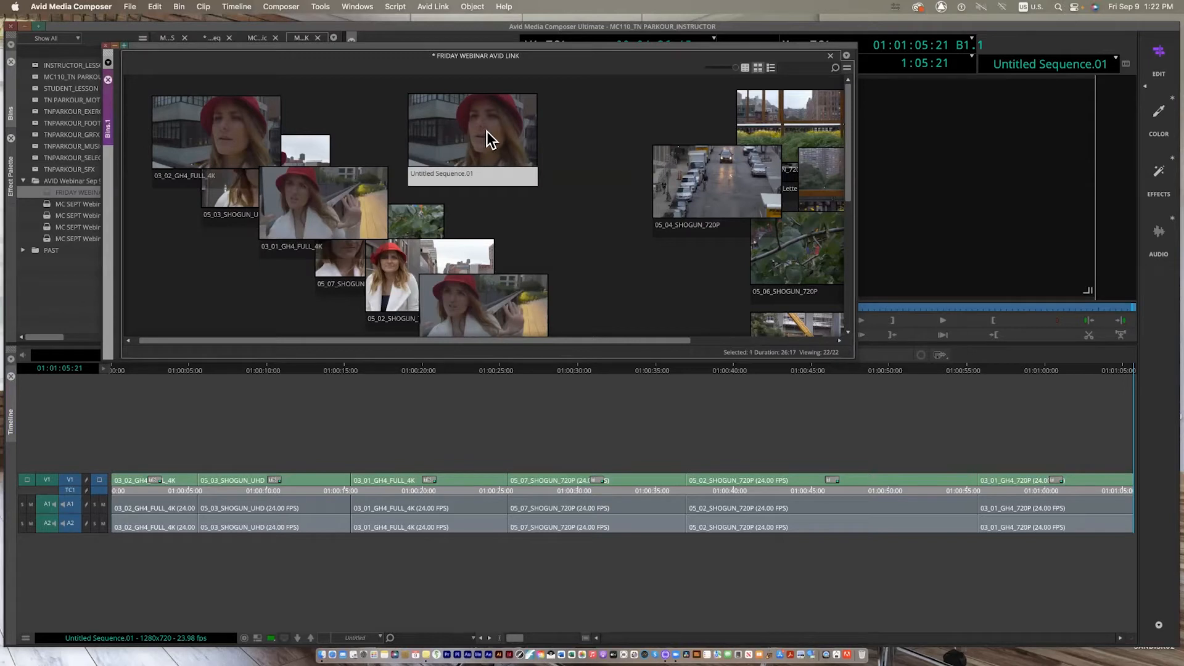
left_click(506, 31)
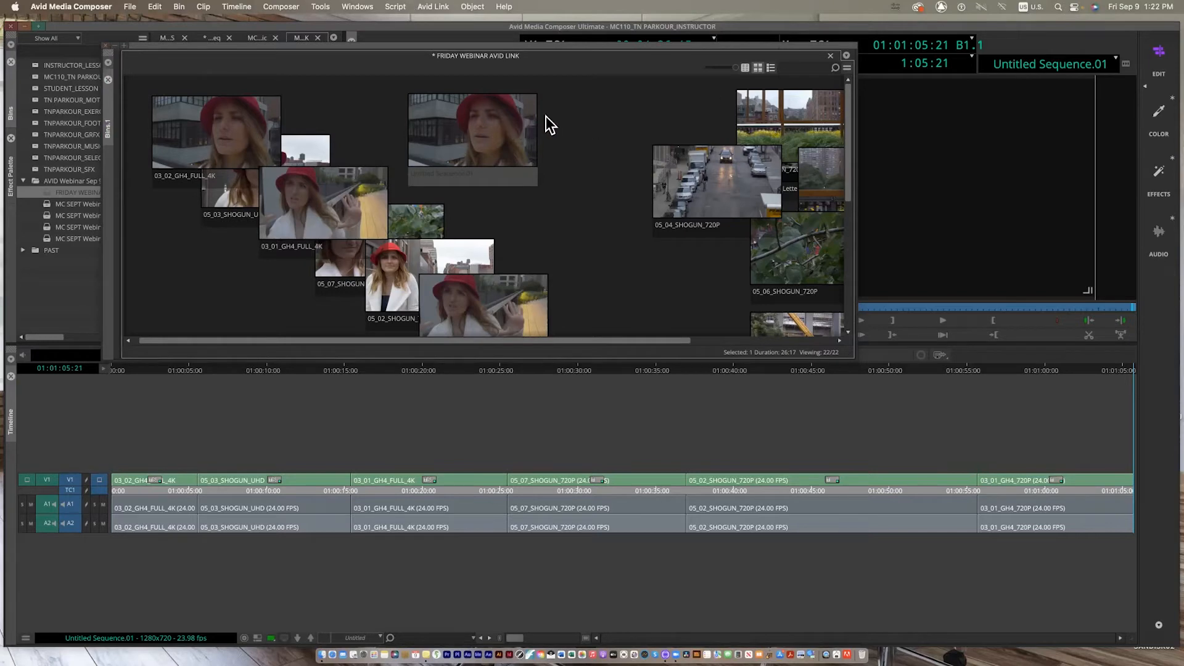
left_click(742, 68)
left_click(187, 90)
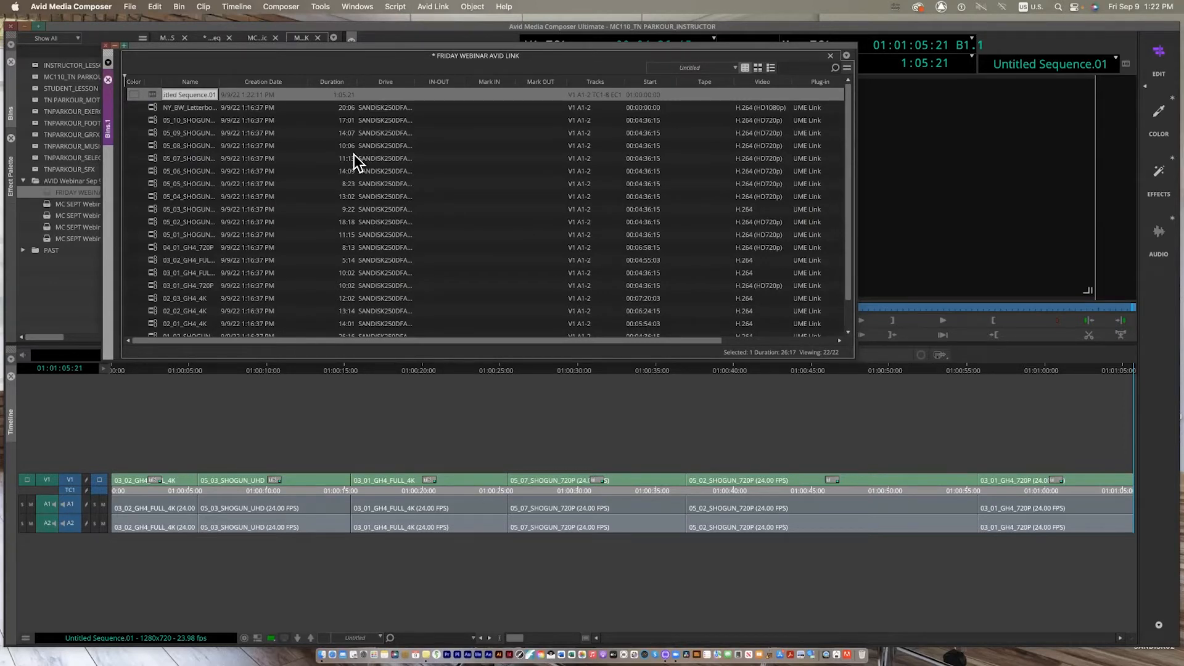
type("FRIDAY122PM NYC")
key("Return")
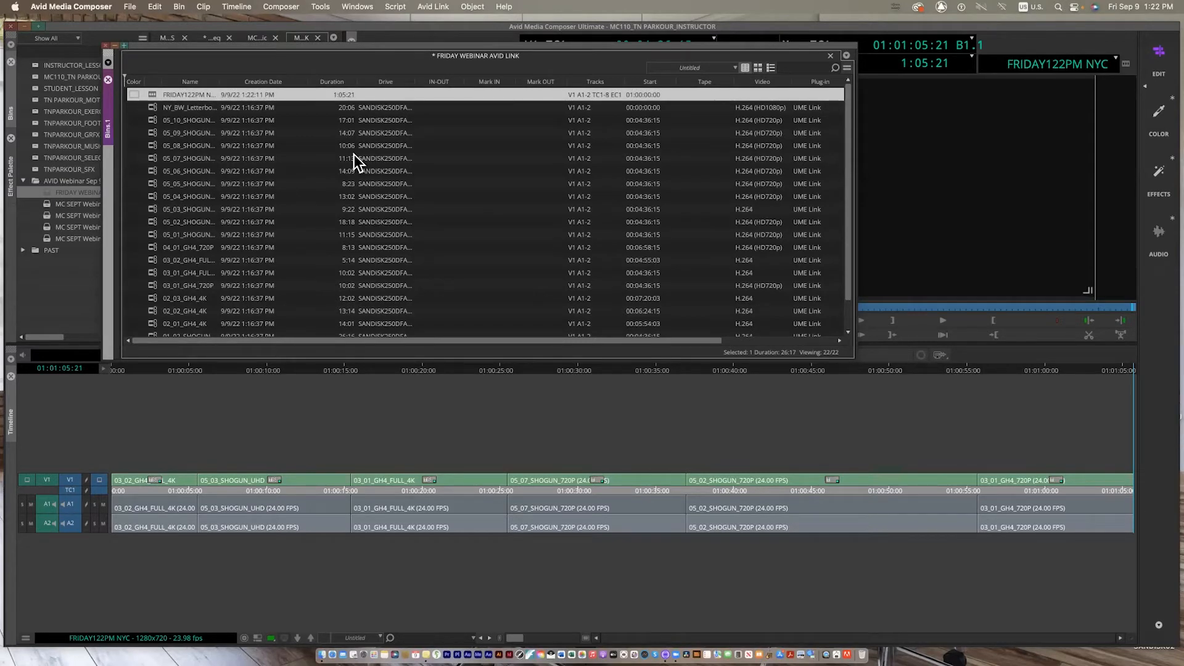
left_click_drag(238, 50, 251, 91)
key("super+s")
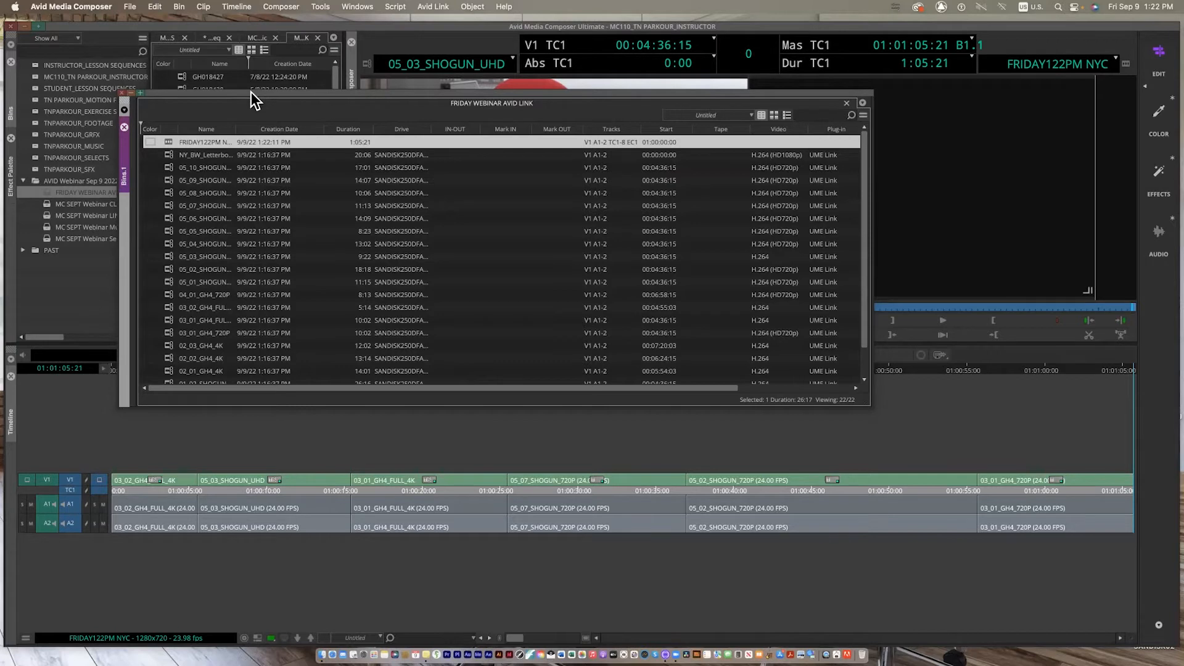
- Open the user Bin settings, review the auto-save and bin options, and close the settings
key("super+comma")
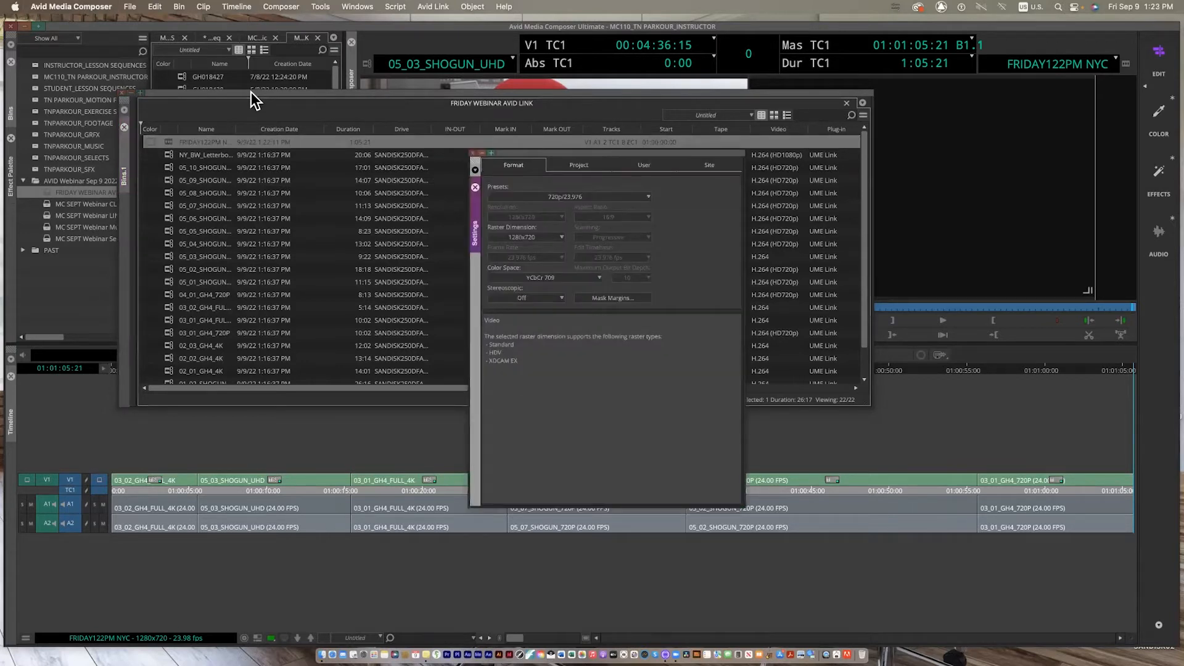
left_click_drag(623, 151, 533, 106)
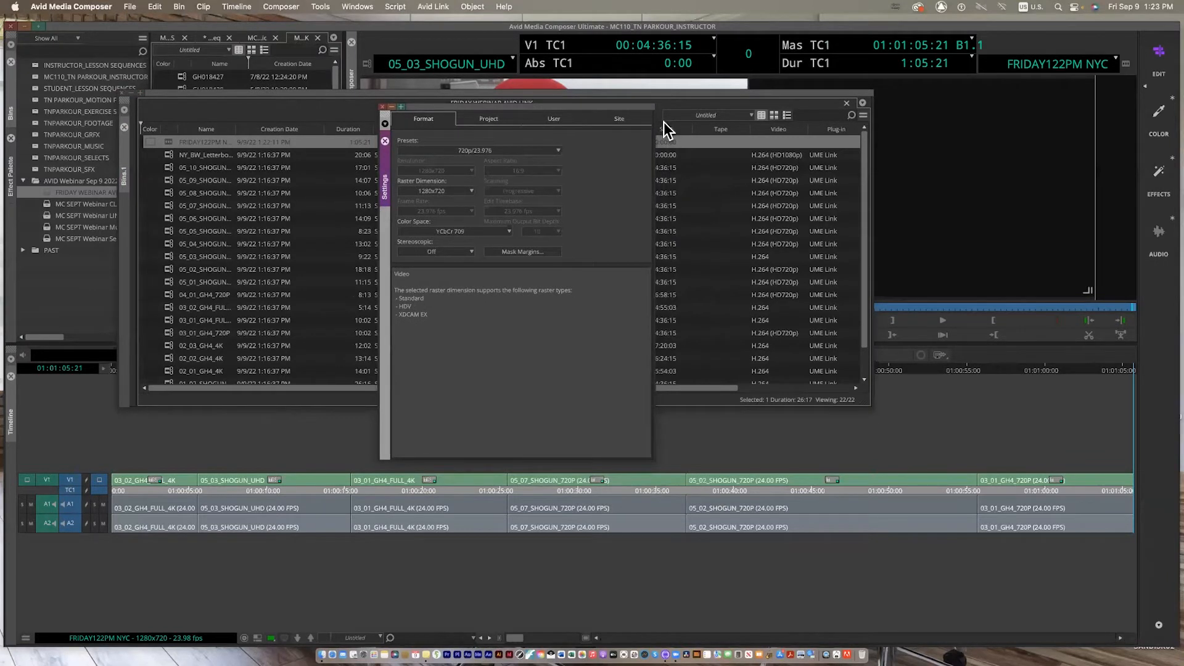
left_click(563, 121)
left_click(400, 210)
double_click(408, 201)
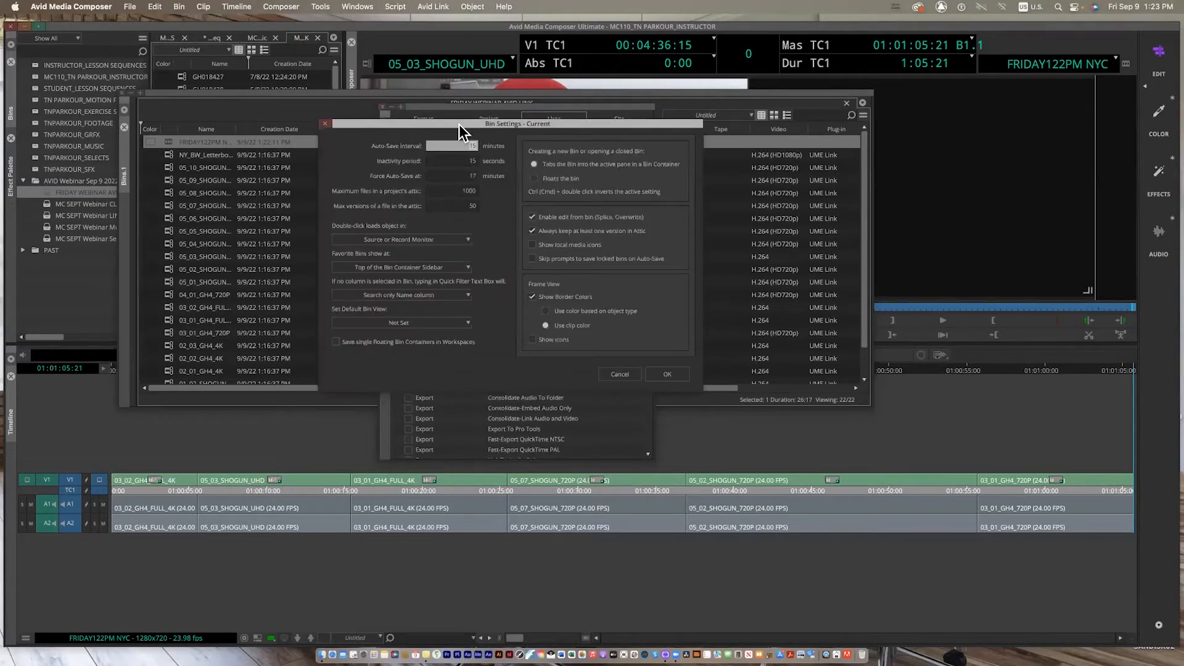
left_click_drag(437, 122, 469, 159)
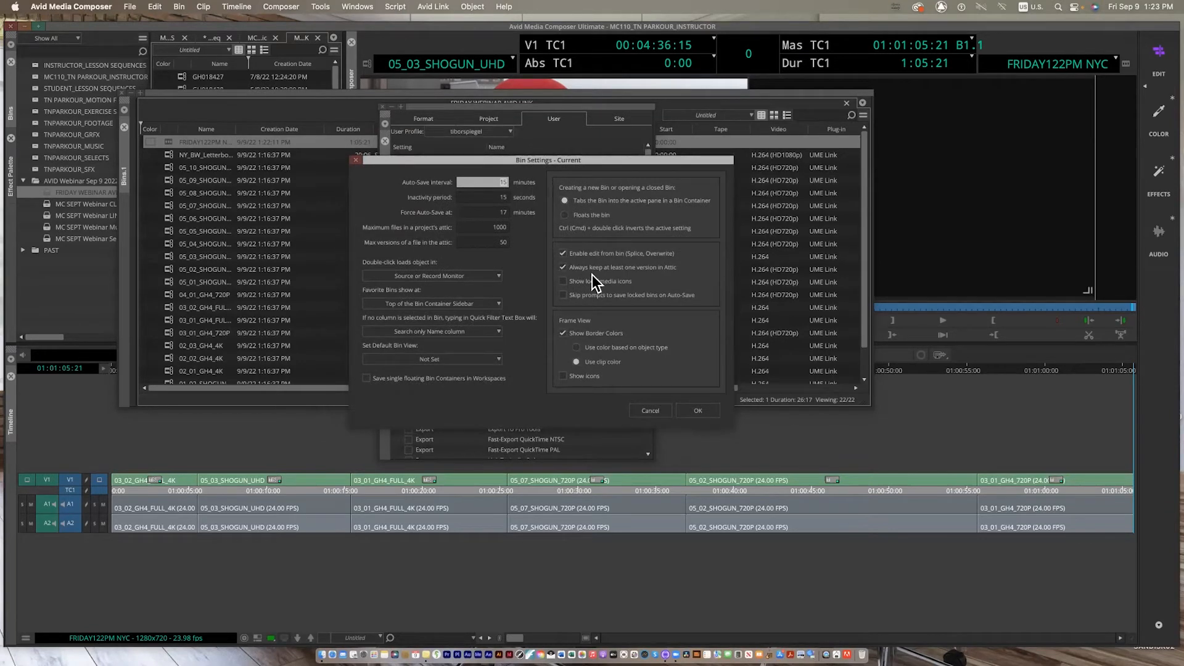
left_click(694, 411)
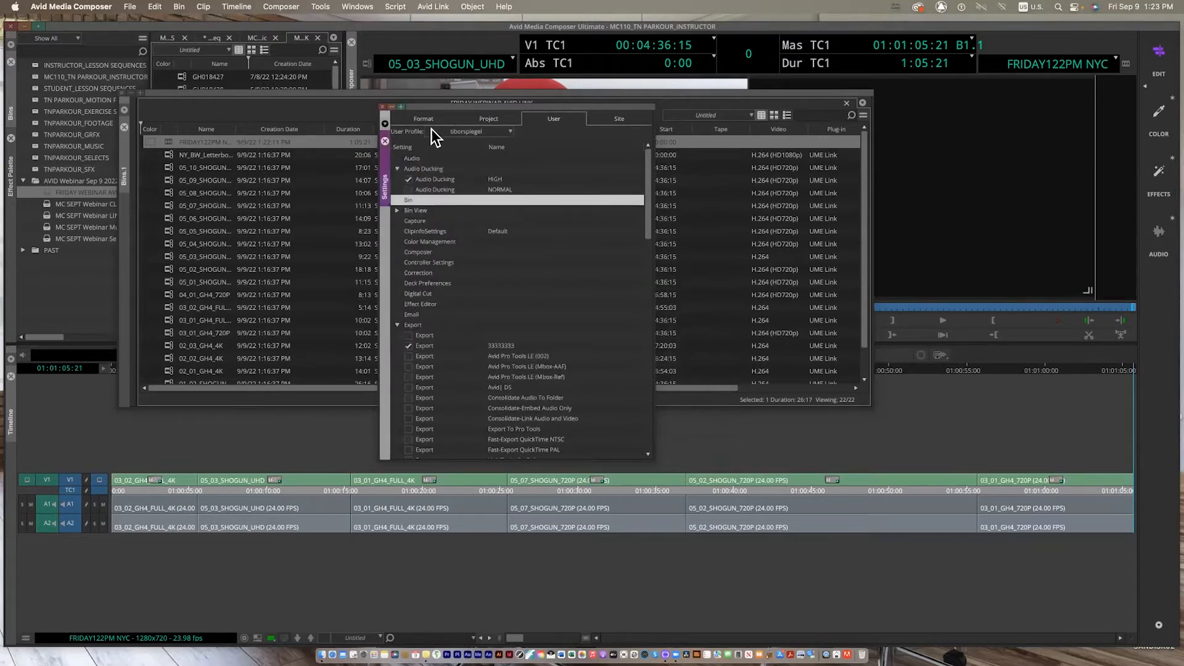
left_click_drag(420, 106, 505, 117)
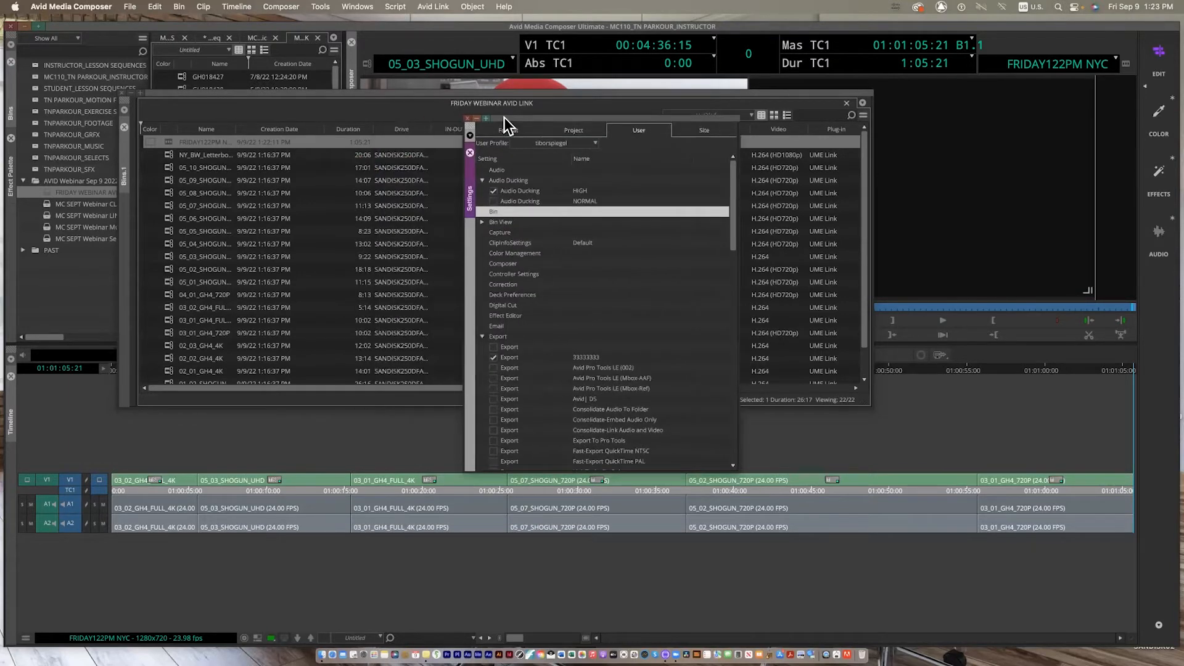
left_click(468, 118)
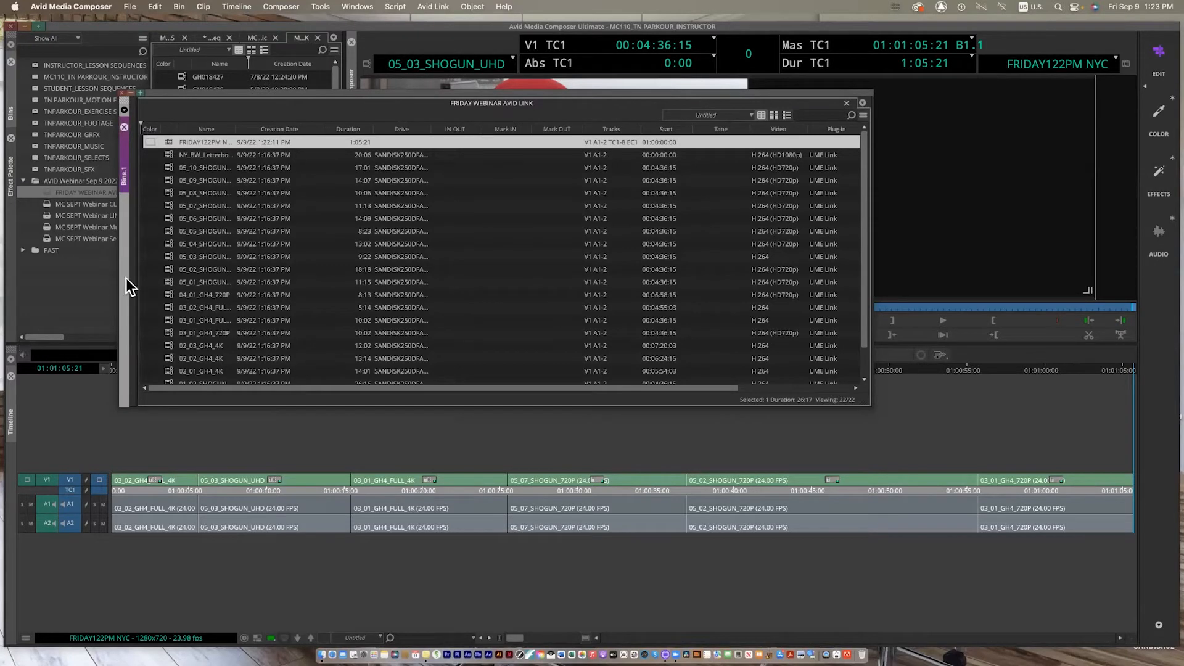
- Shrink the bin window clear of the monitors and empty the source monitor, with the sequence parked at its start
left_click_drag(867, 398, 293, 266)
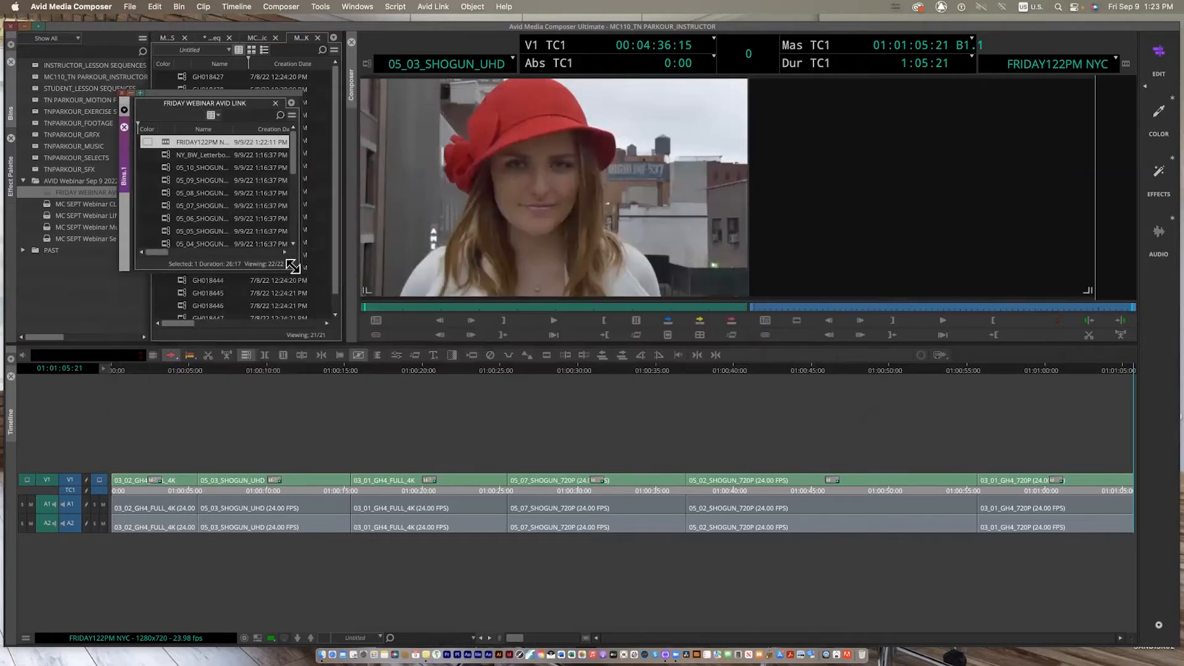
left_click_drag(1002, 304, 708, 290)
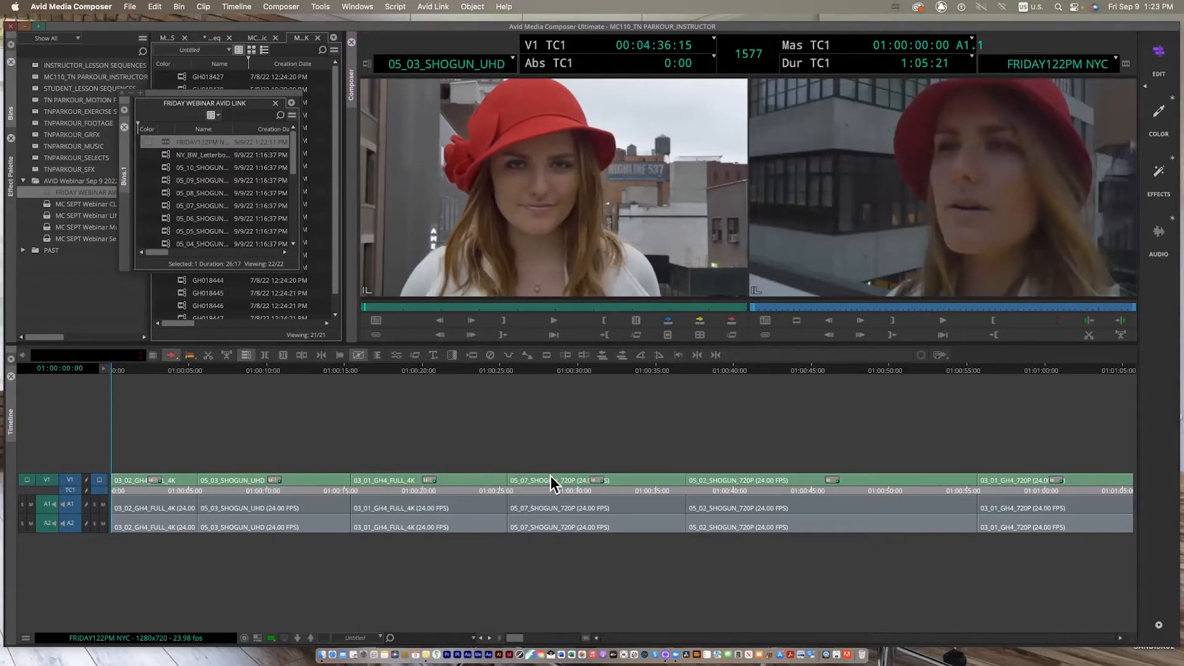
left_click(511, 59)
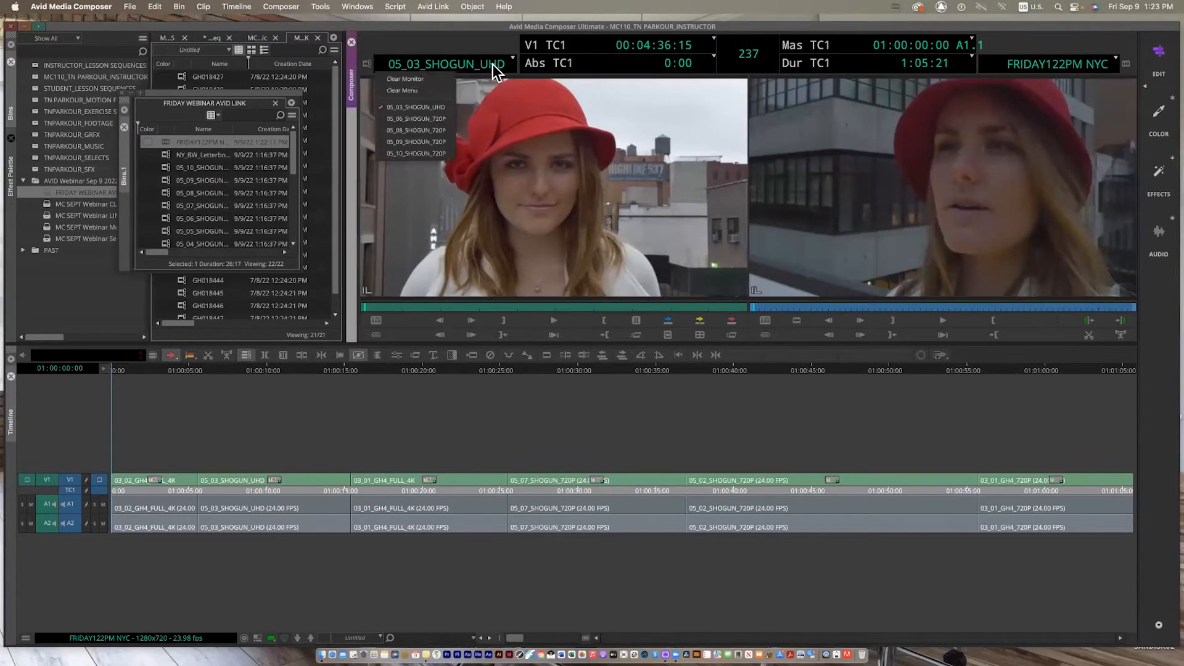
left_click(435, 79)
left_click_drag(787, 306, 473, 292)
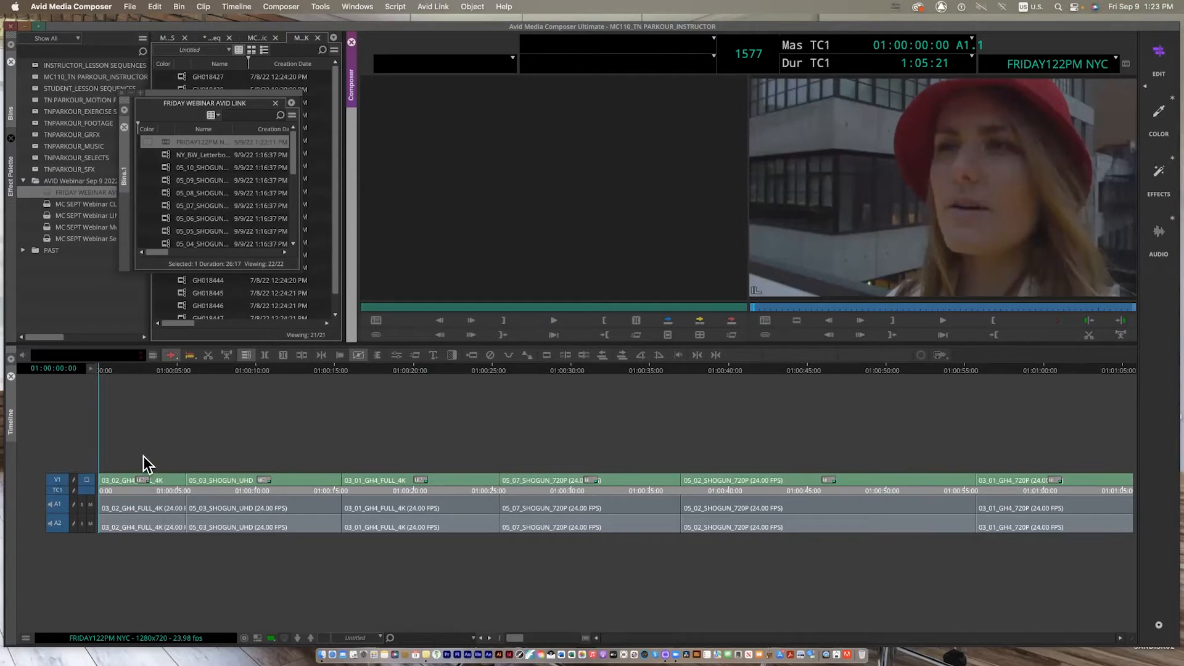
- Enlarge the height of all tracks in the FRIDAY122PM NYC timeline
left_click(257, 432)
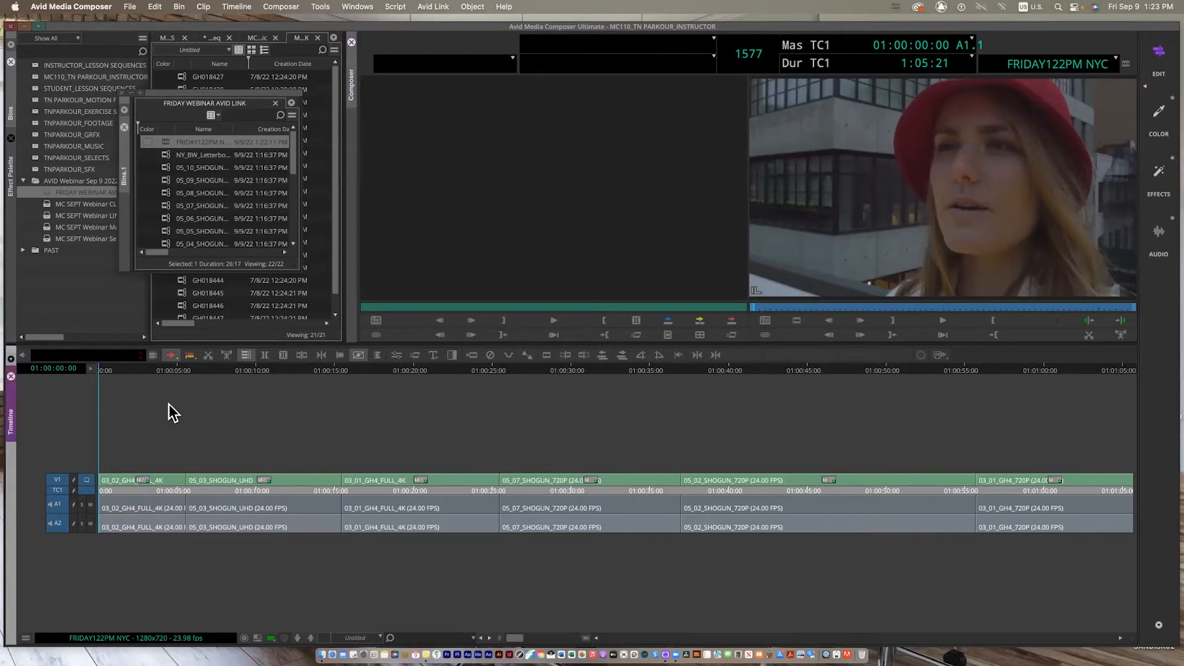
key("super+l")
key("super+l")
key("super+l")
key("super+l")
key("super+l")
key("super+l")
key("super+l")
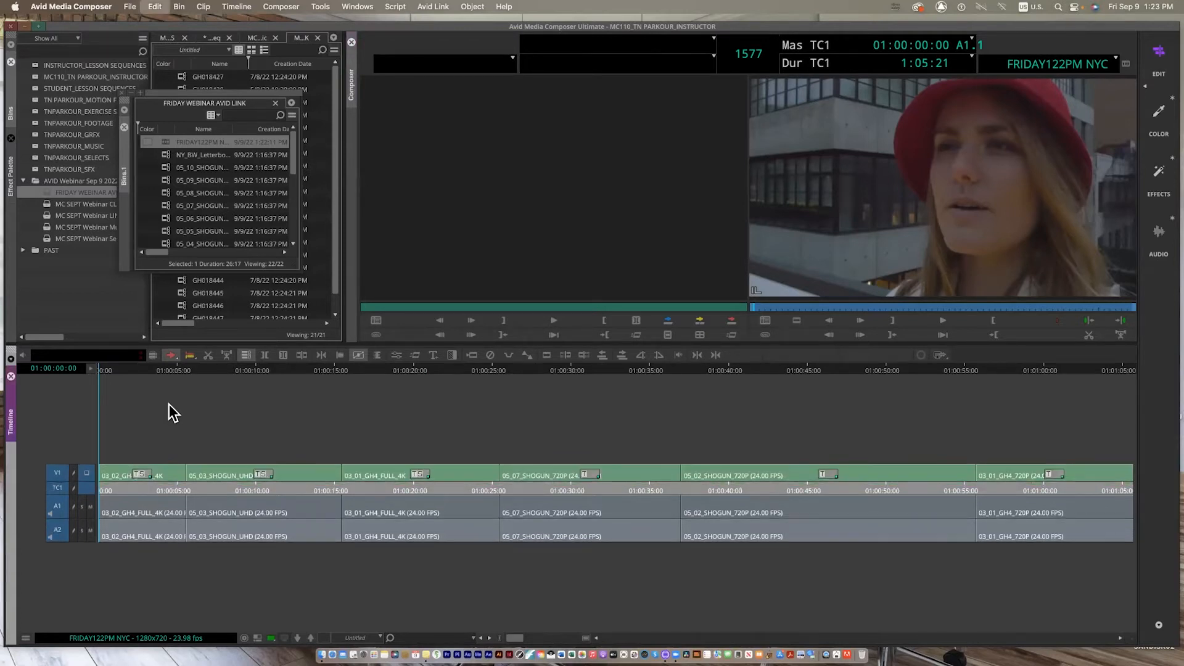
key("super+l")
key("super+l")
key("super+l")
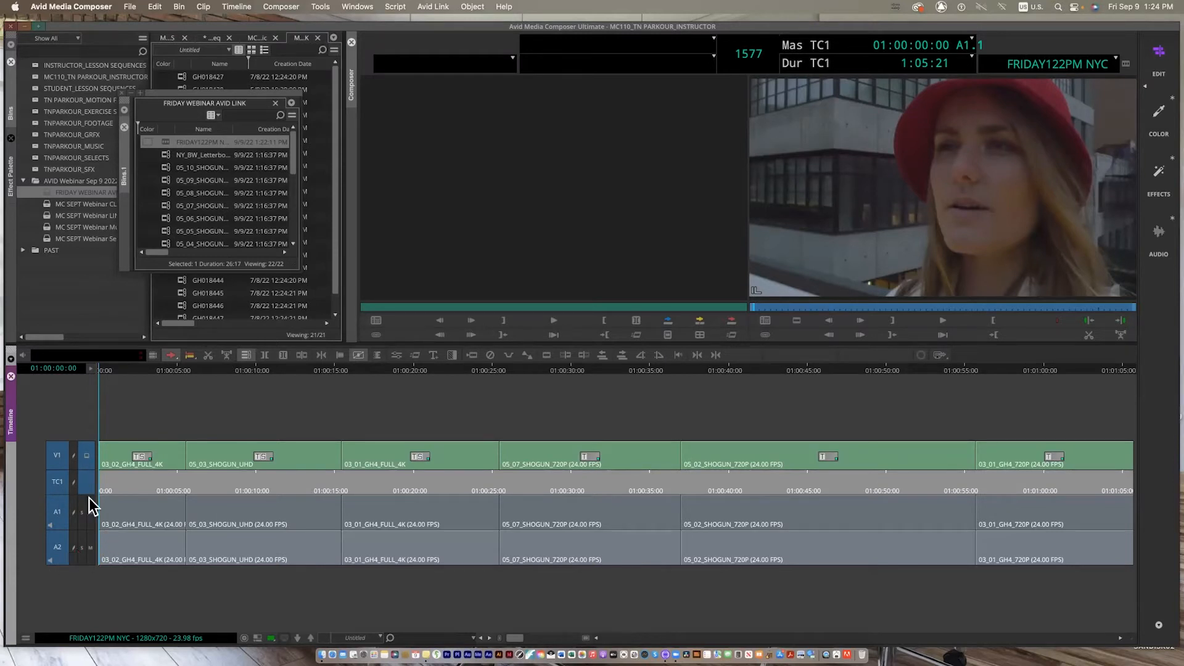
- Move the TC1 track below A2 and scrub through the sequence, parking in the first clip at 01:00:02:25
left_click_drag(57, 482, 53, 577)
left_click_drag(139, 369, 539, 385)
left_click_drag(520, 383, 945, 445)
left_click_drag(331, 427, 8, 417)
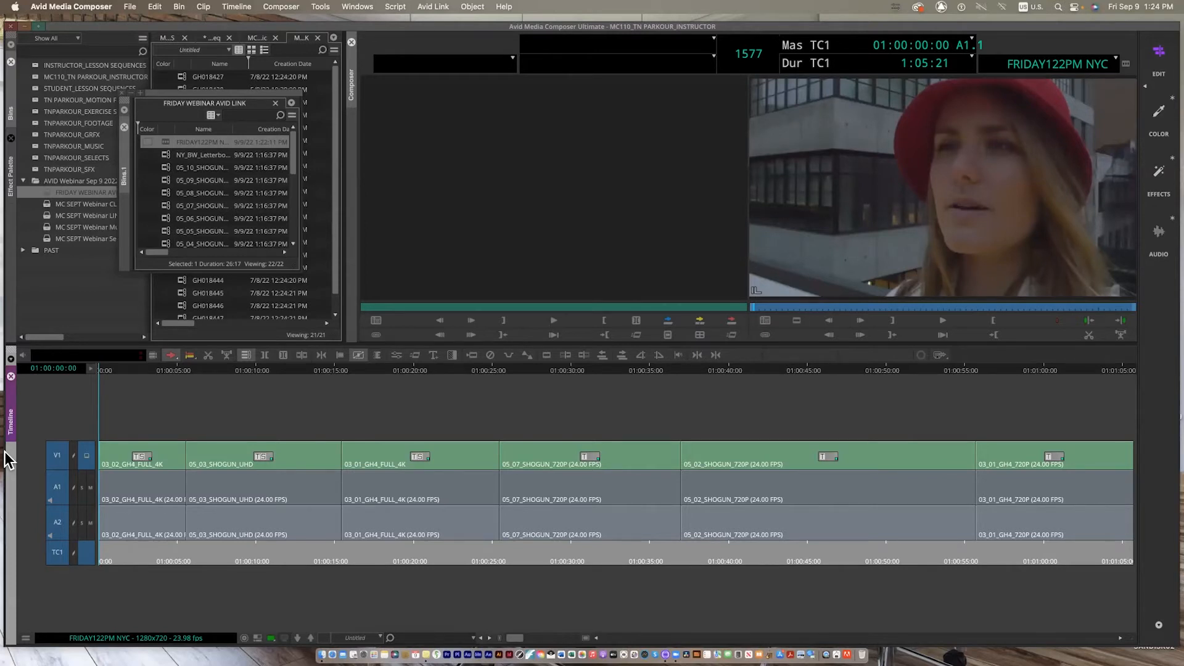
left_click(143, 372)
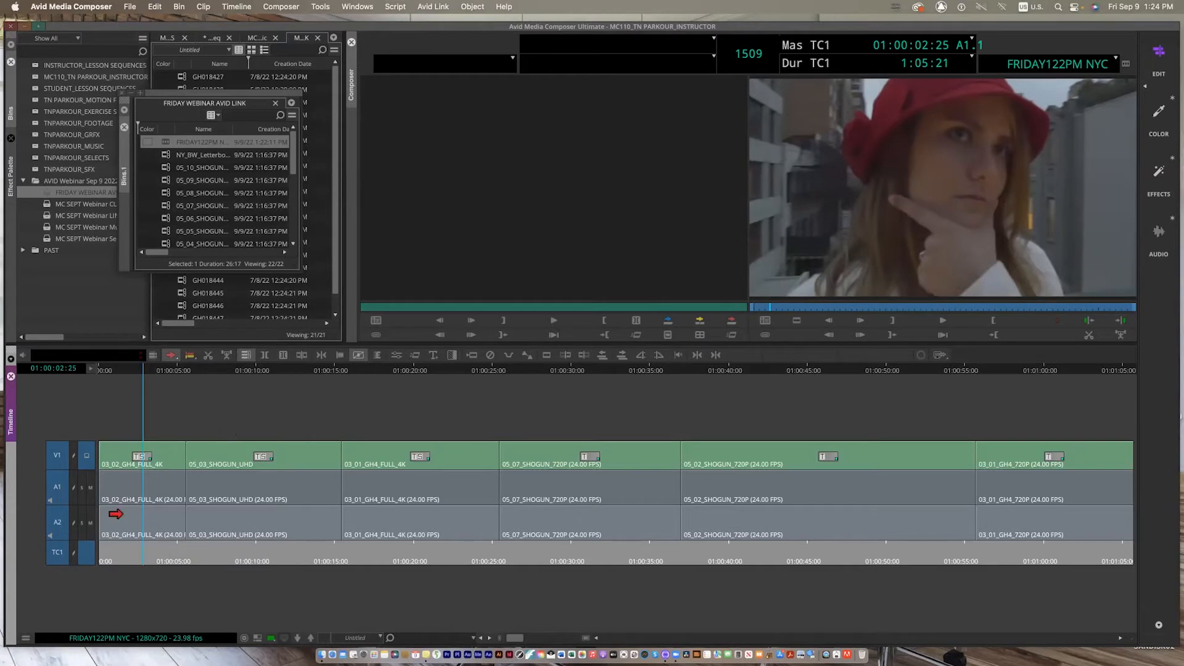
- Set the timeline's clip text to show Clip Durations instead of Clip Names
left_click(25, 639)
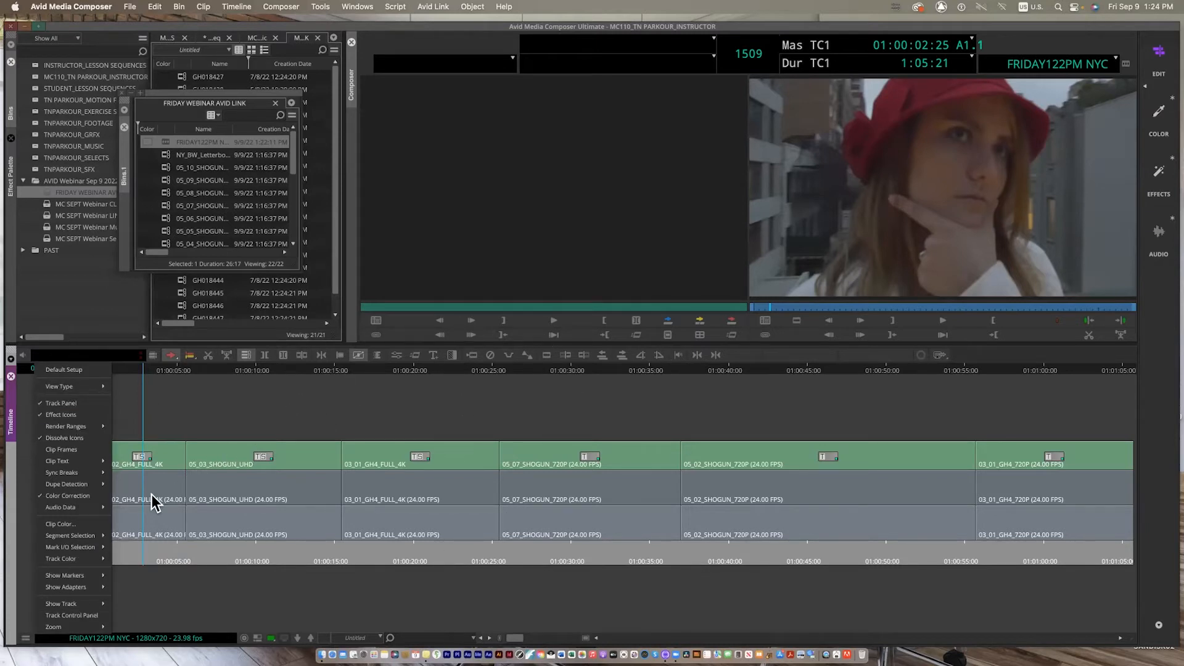
mouse_move(70, 457)
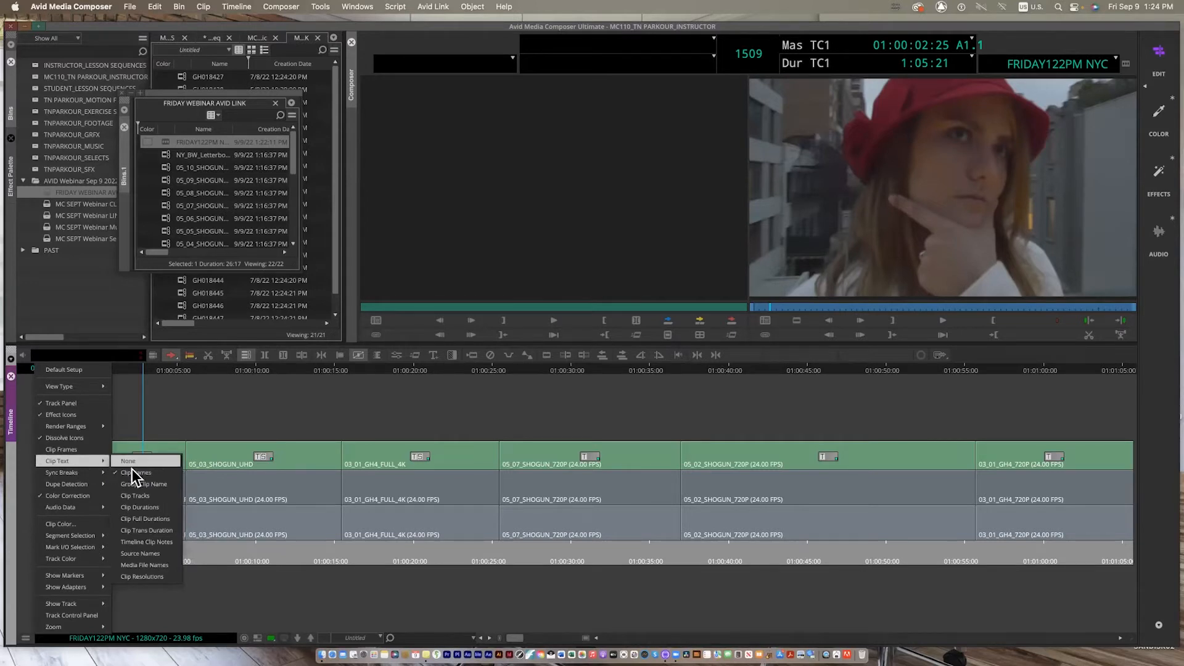
left_click(159, 507)
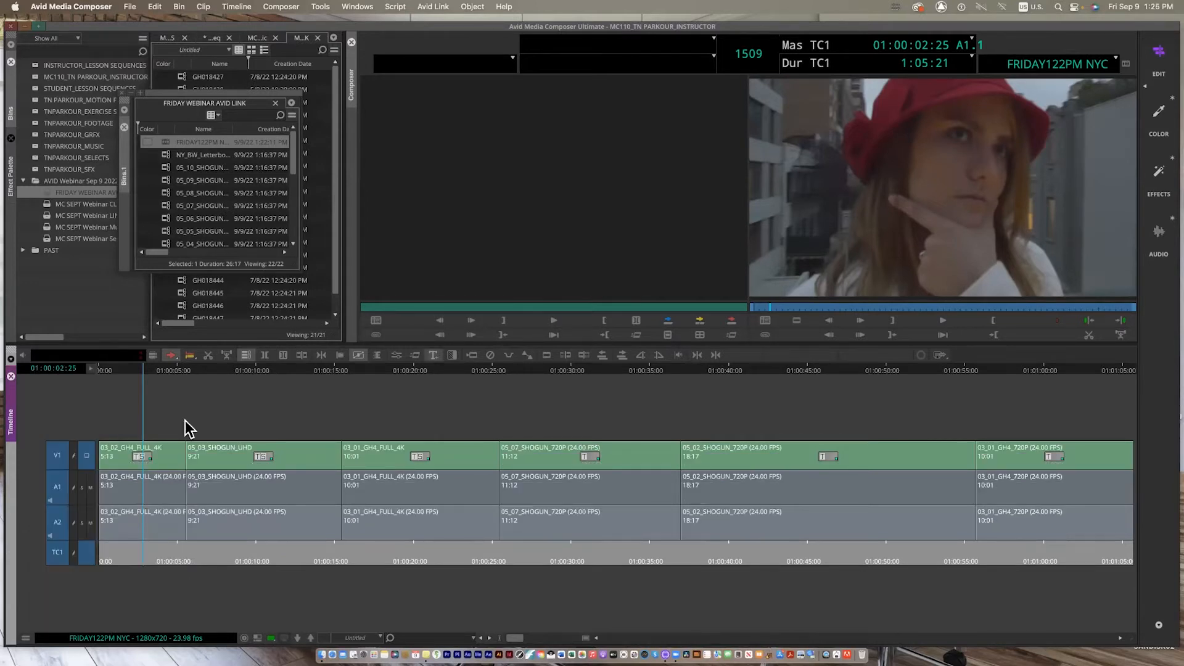
left_click(23, 639)
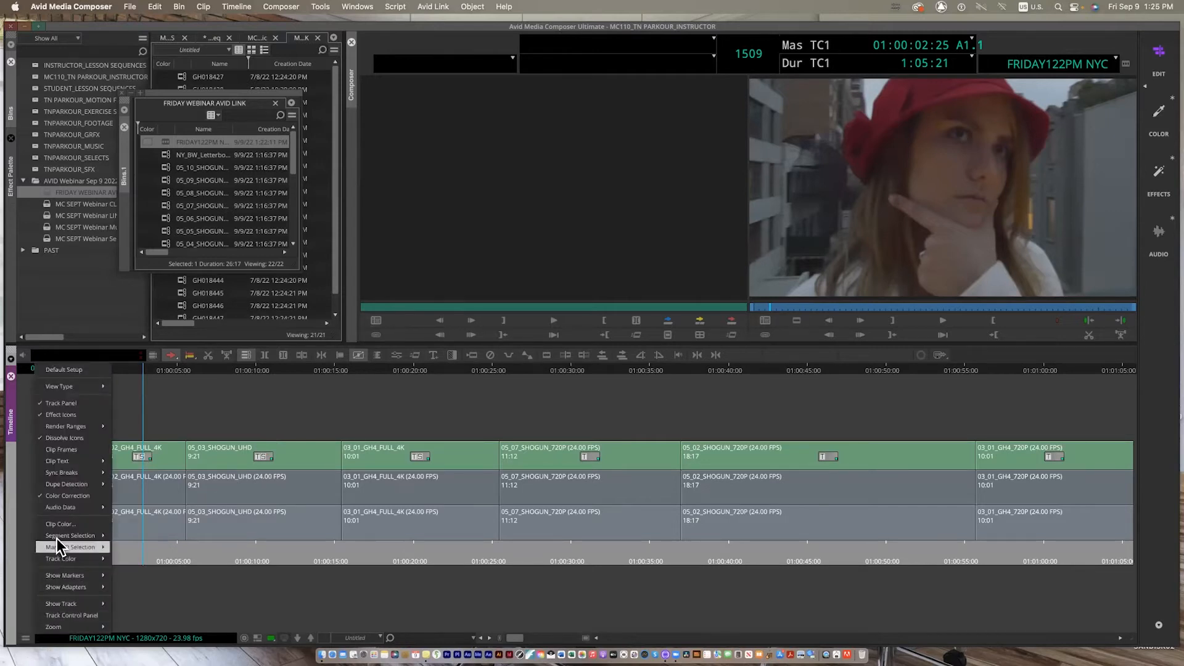
mouse_move(68, 462)
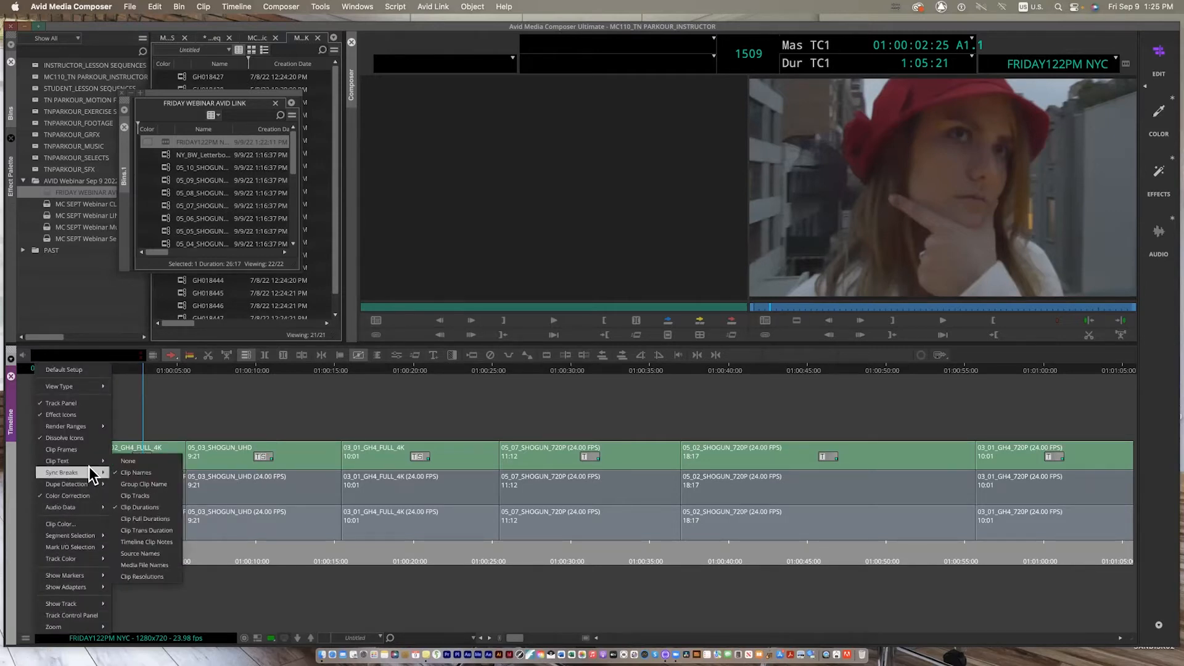
left_click(127, 472)
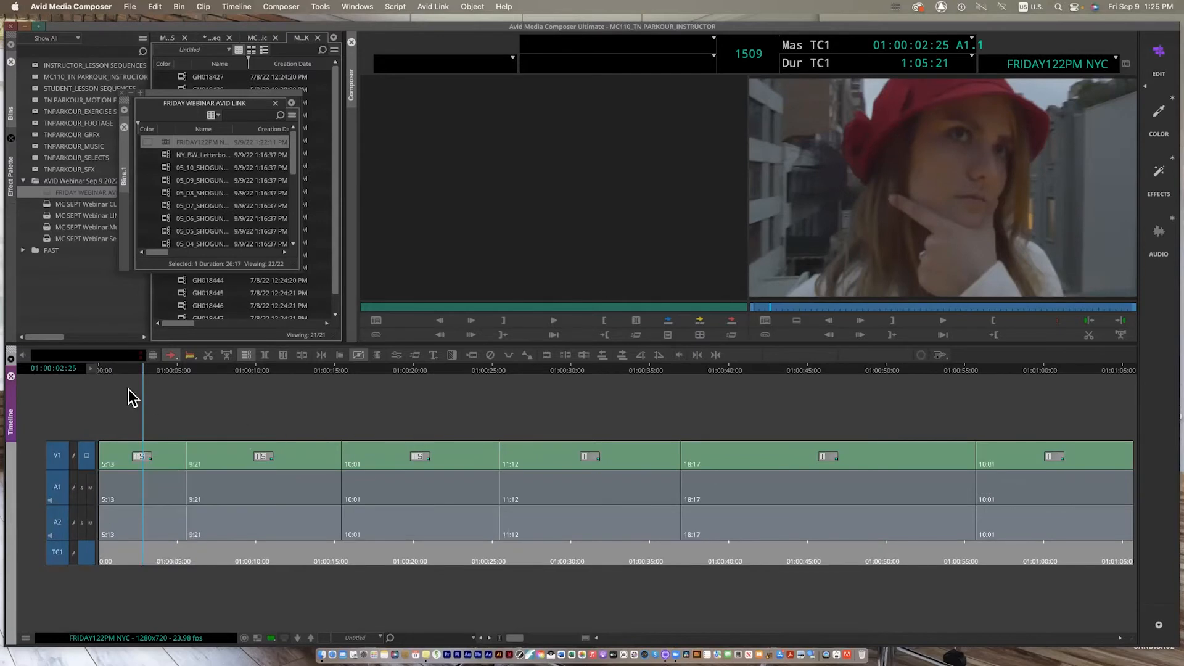
- Scrub across the first clips, park at 01:00:04:09 and enlarge the timeline tracks further
left_click_drag(143, 371, 294, 392)
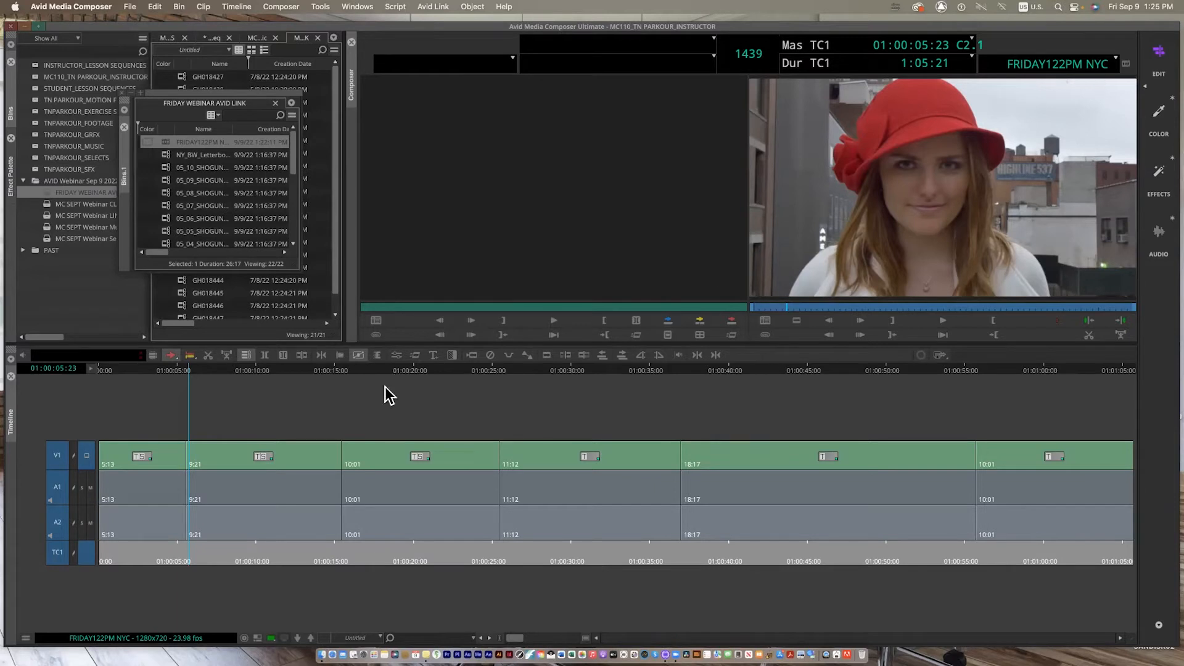
left_click(166, 372)
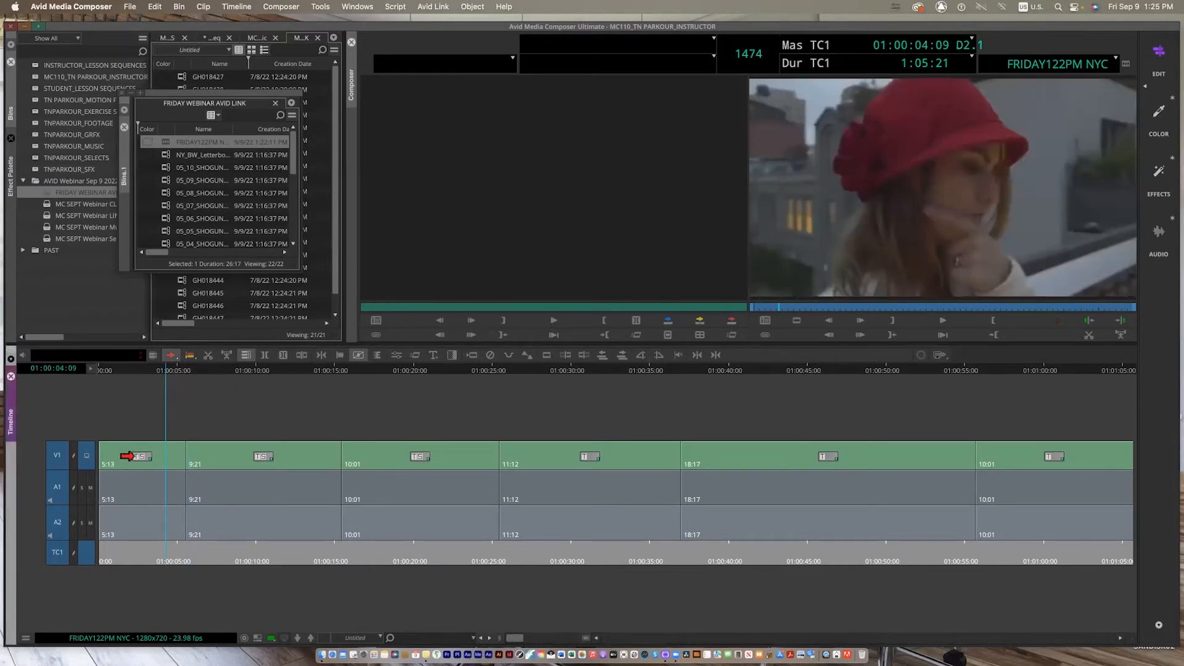
key("super+l")
key("super+l")
key("super+l")
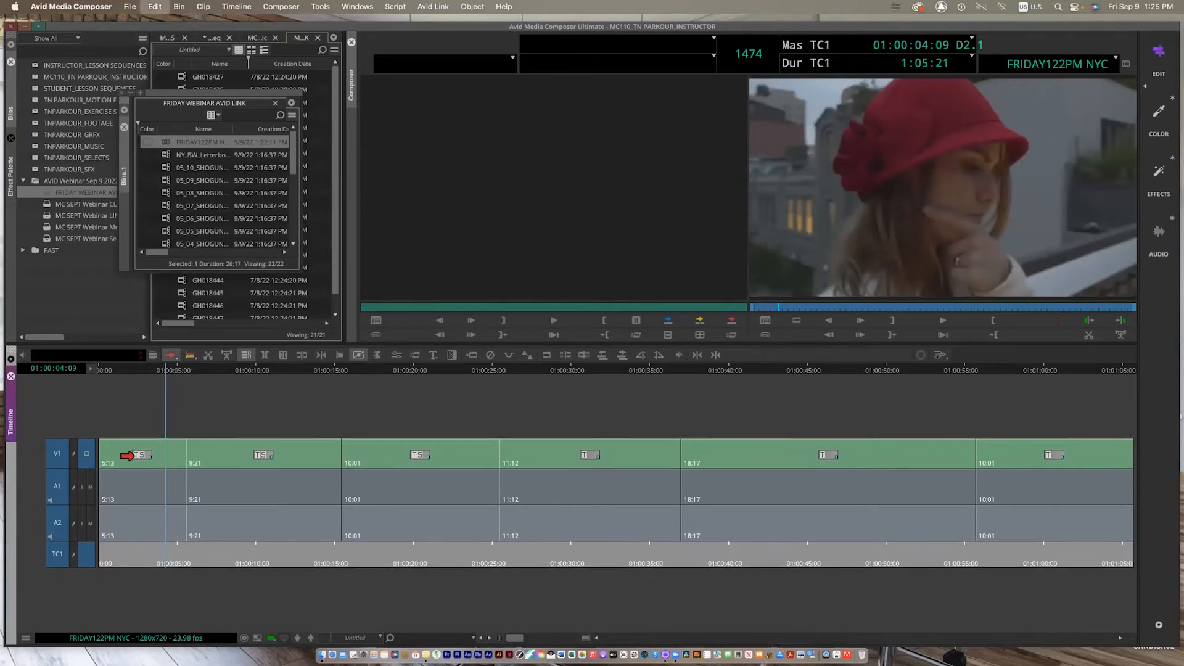
- Set the timeline's font size to 24 and return the playhead to the start of the sequence
left_click(136, 369)
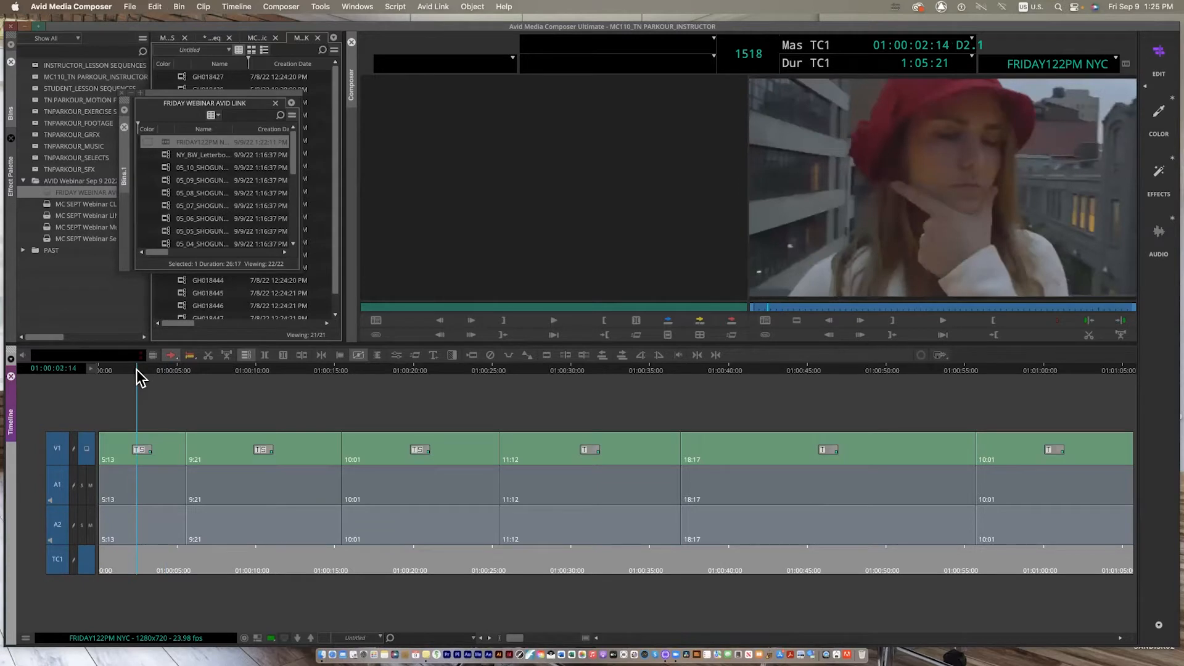
left_click(368, 9)
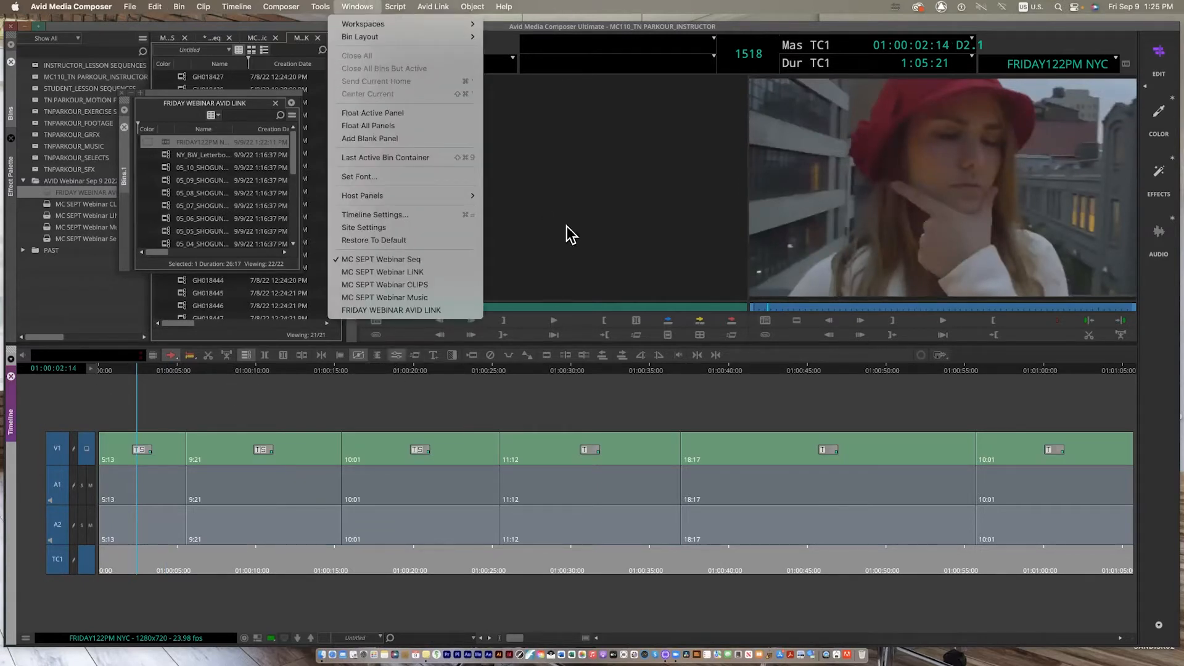
left_click(374, 178)
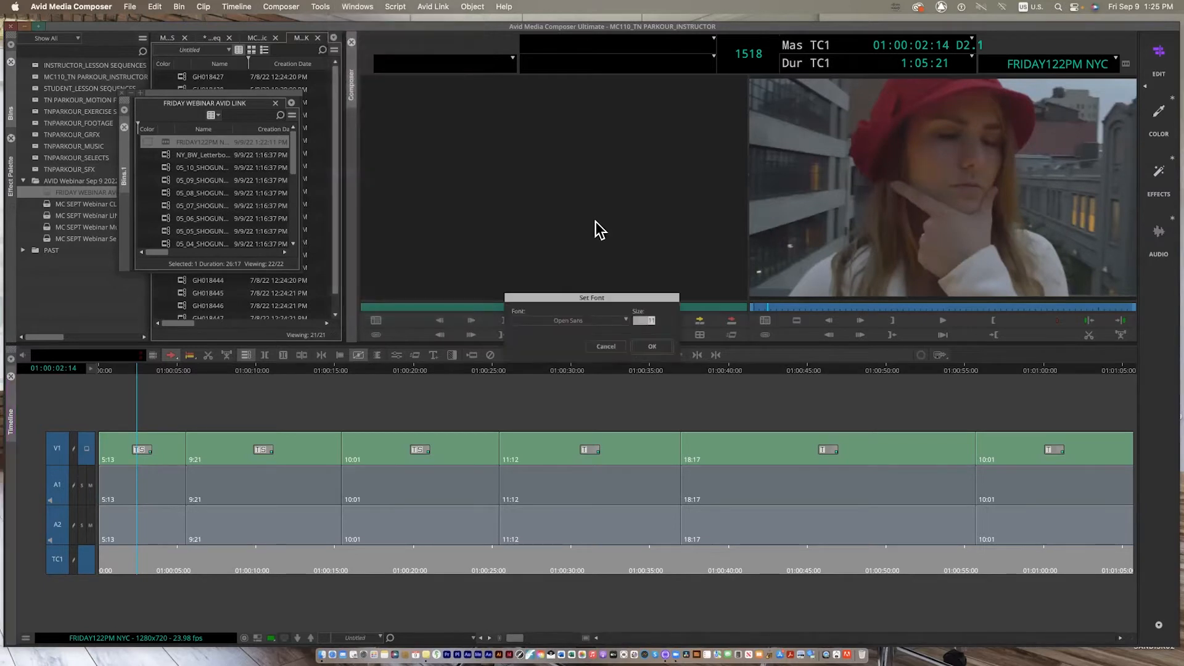
type("24")
key("Return")
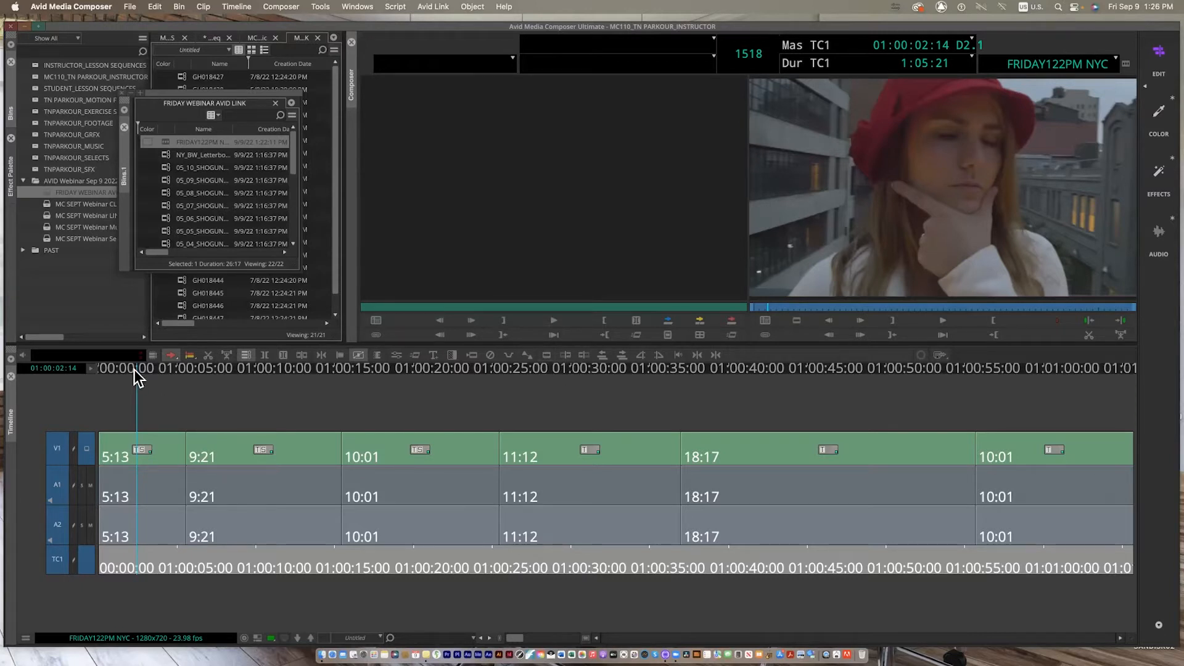
left_click_drag(135, 370, 68, 370)
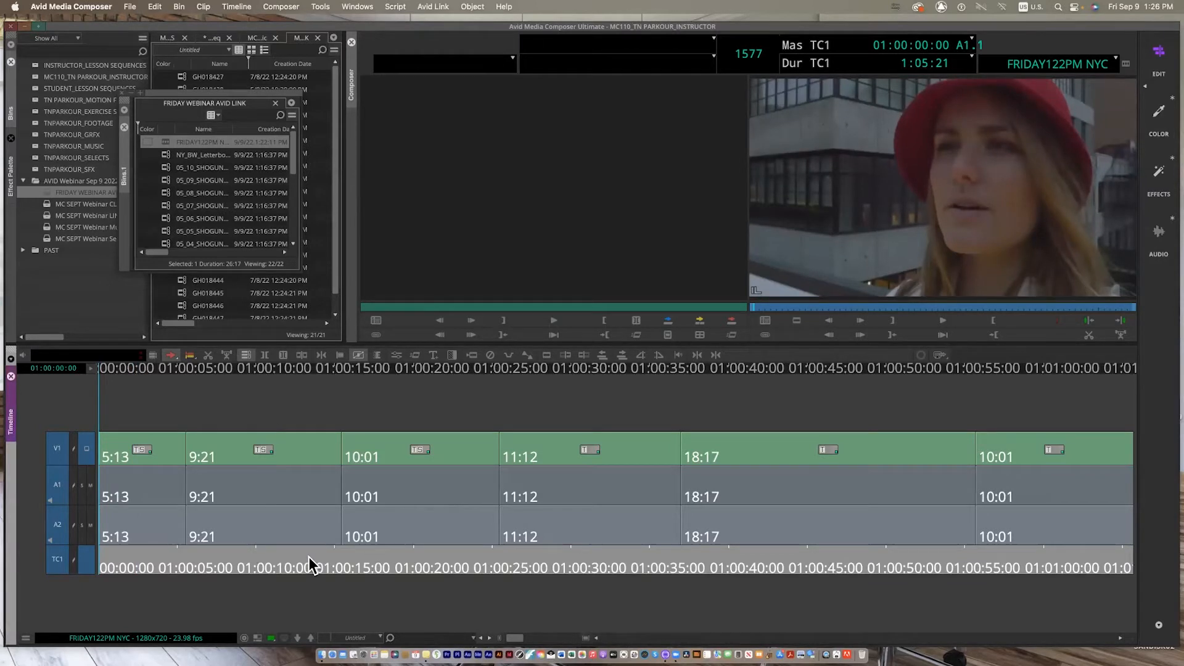
- Play the opening of the first clip and return the playhead to the start of the sequence
key("space")
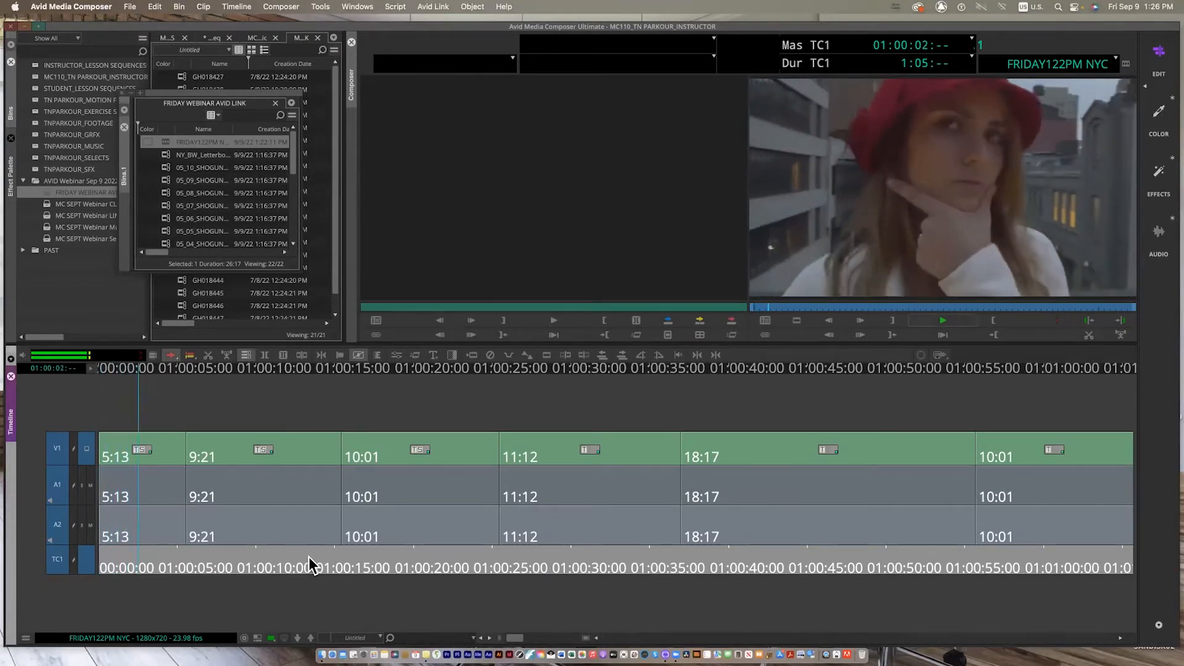
key("space")
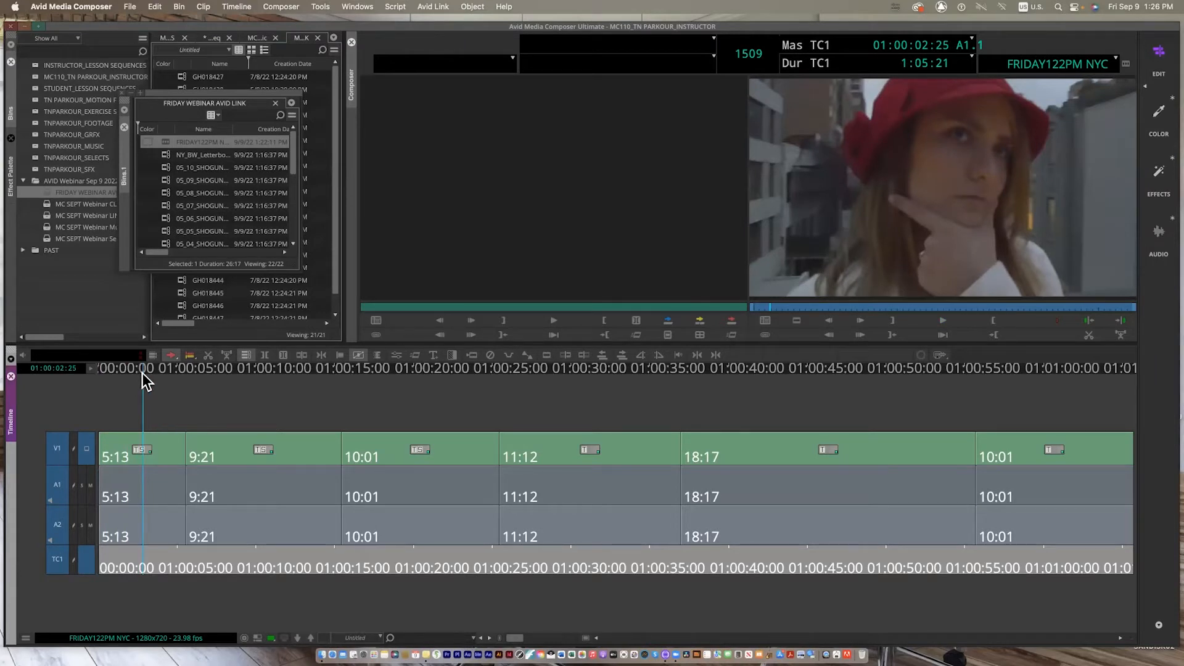
left_click_drag(142, 371, 49, 362)
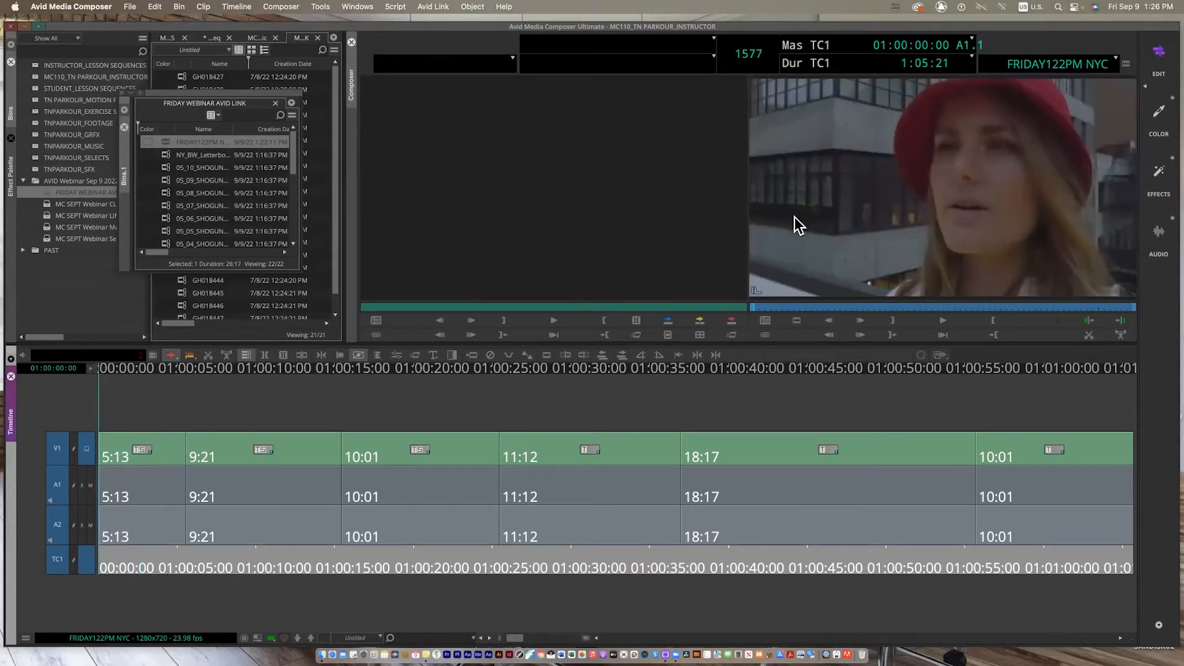
- Ripple-trim the tails of the first two clips to 3:00 each and park 3 seconds into the third clip, at 01:00:09:00
left_click(854, 196)
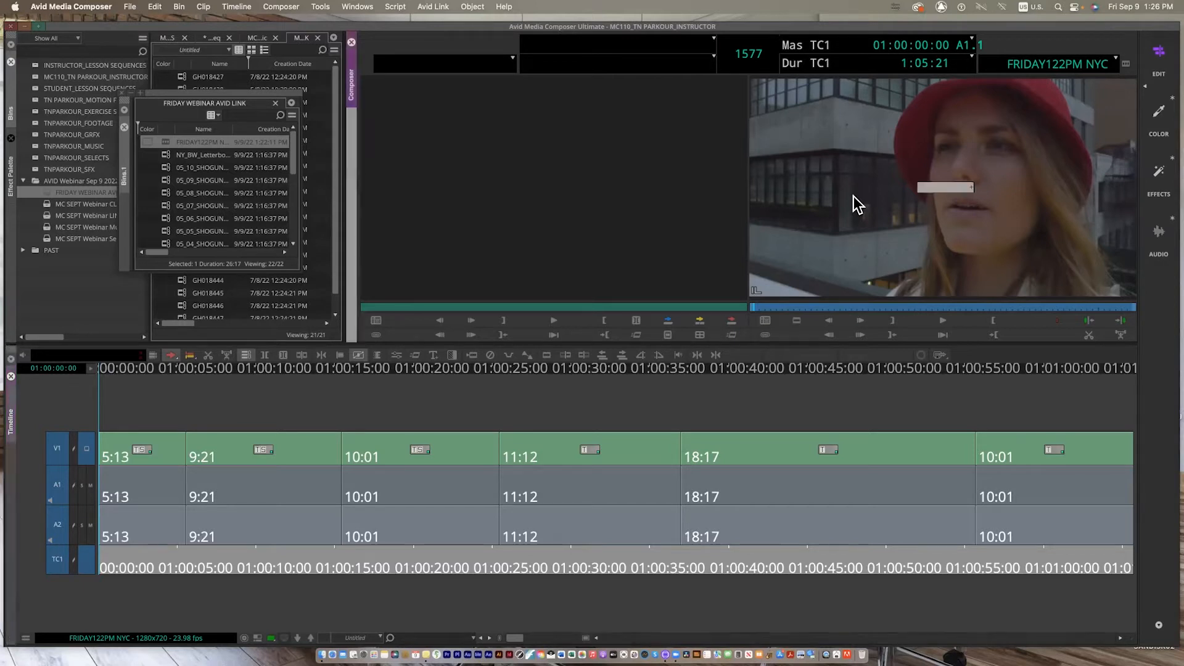
type("+3:00")
key("Return")
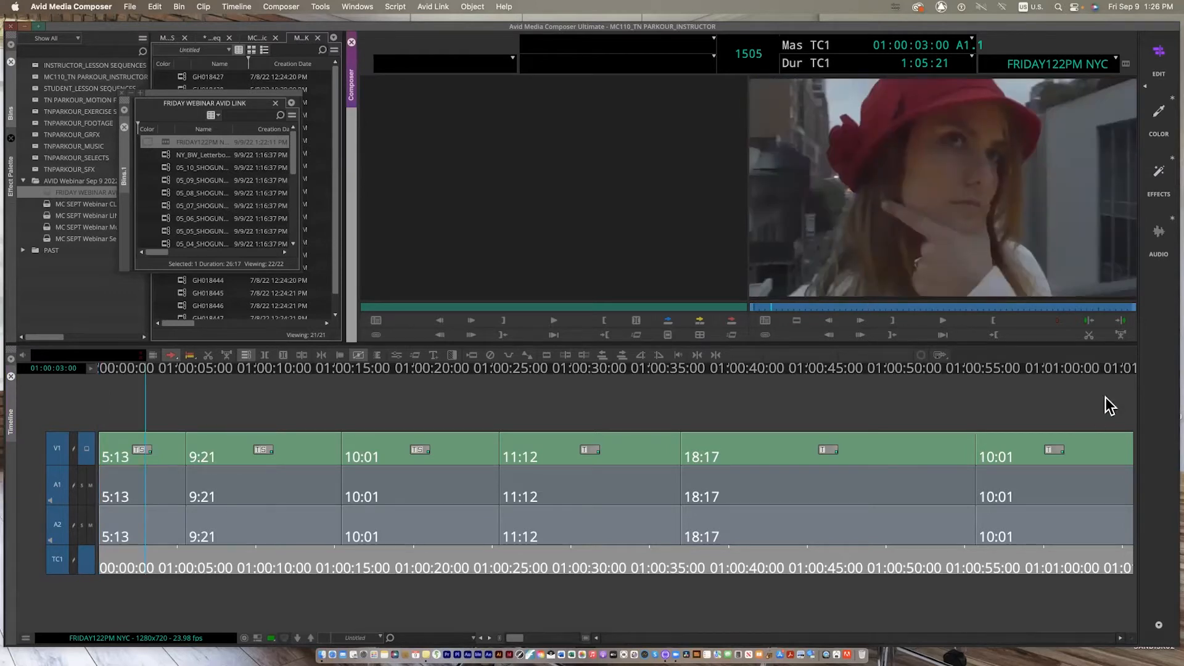
left_click(586, 357)
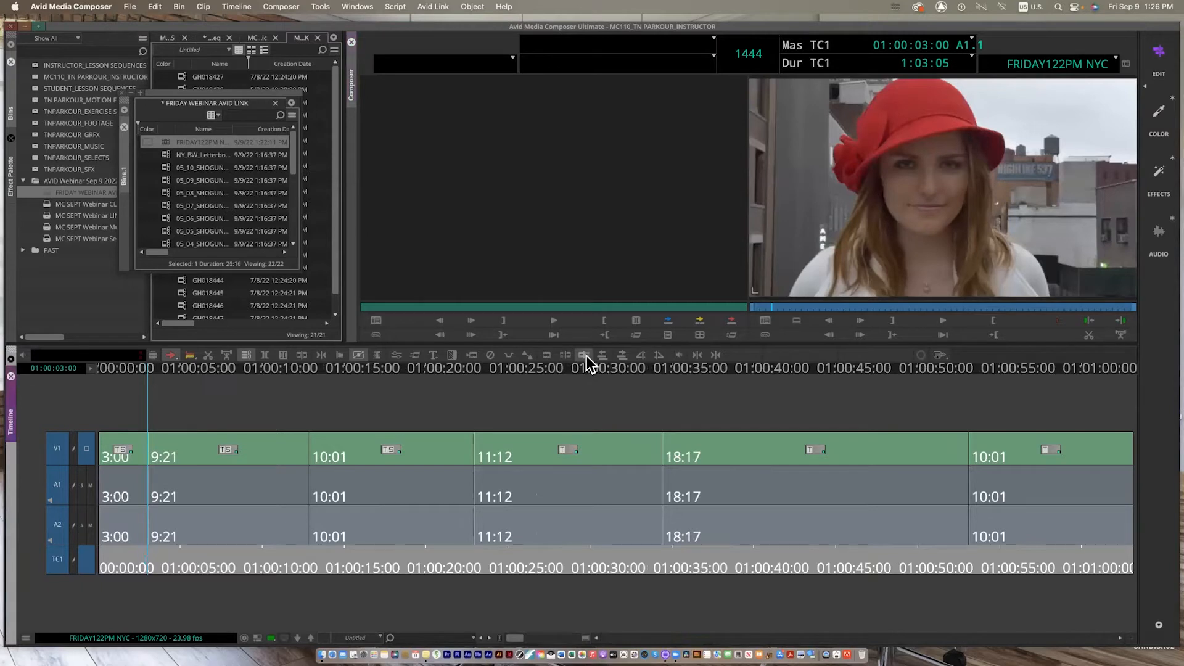
type("+30")
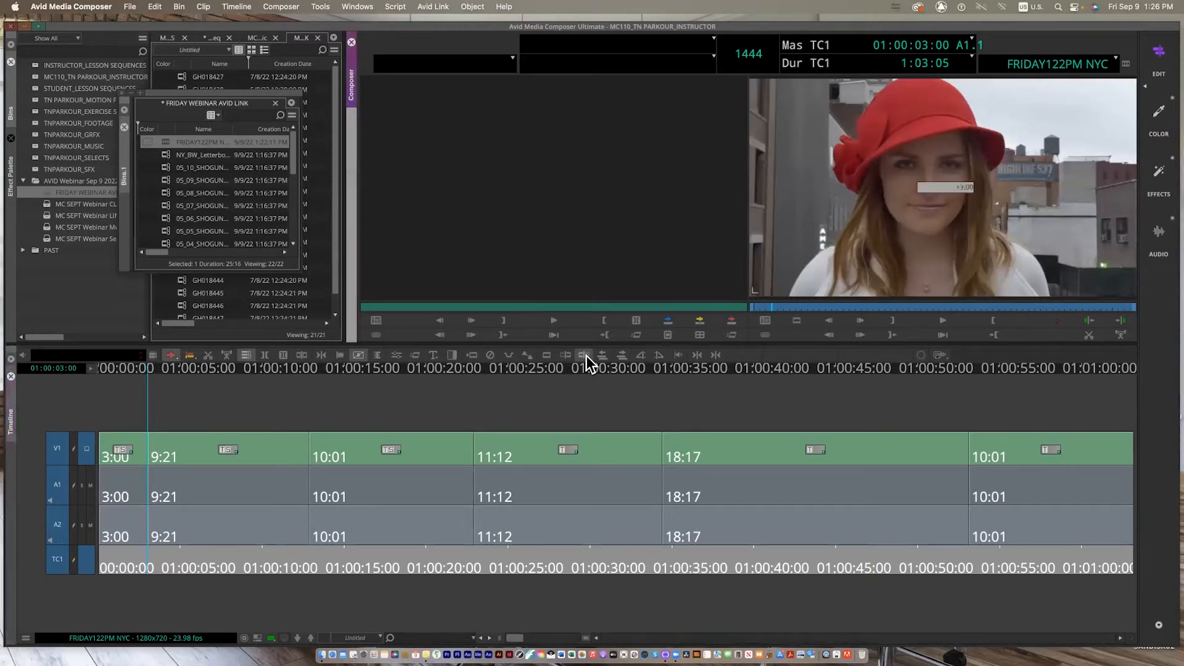
key("Return")
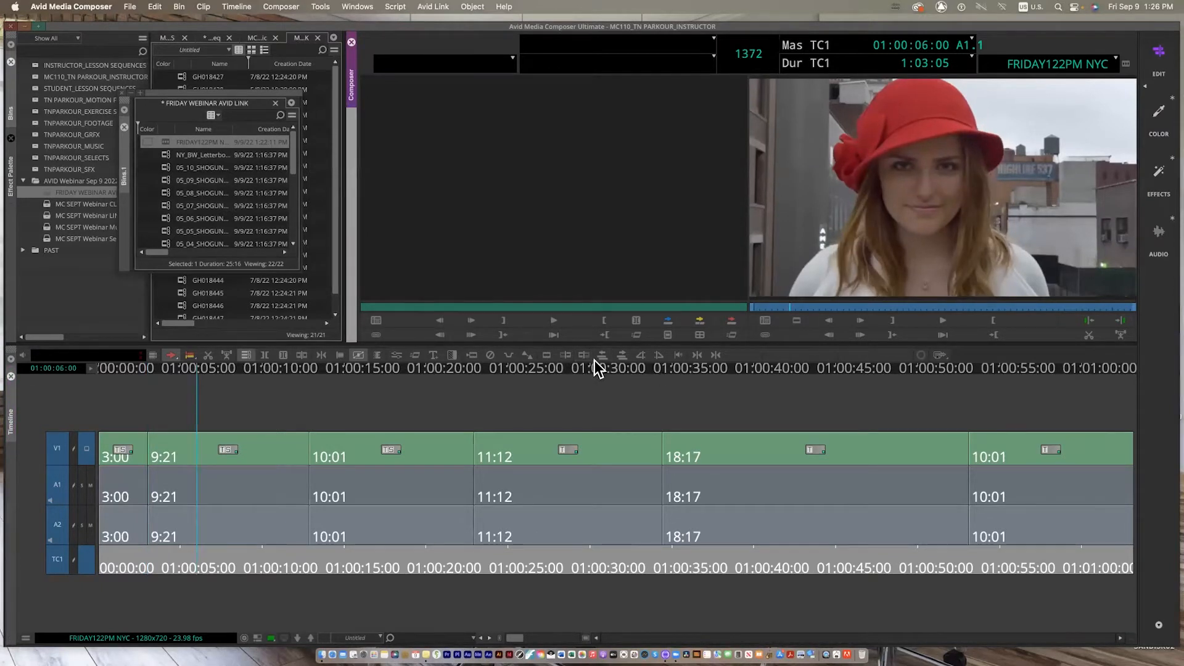
left_click(583, 357)
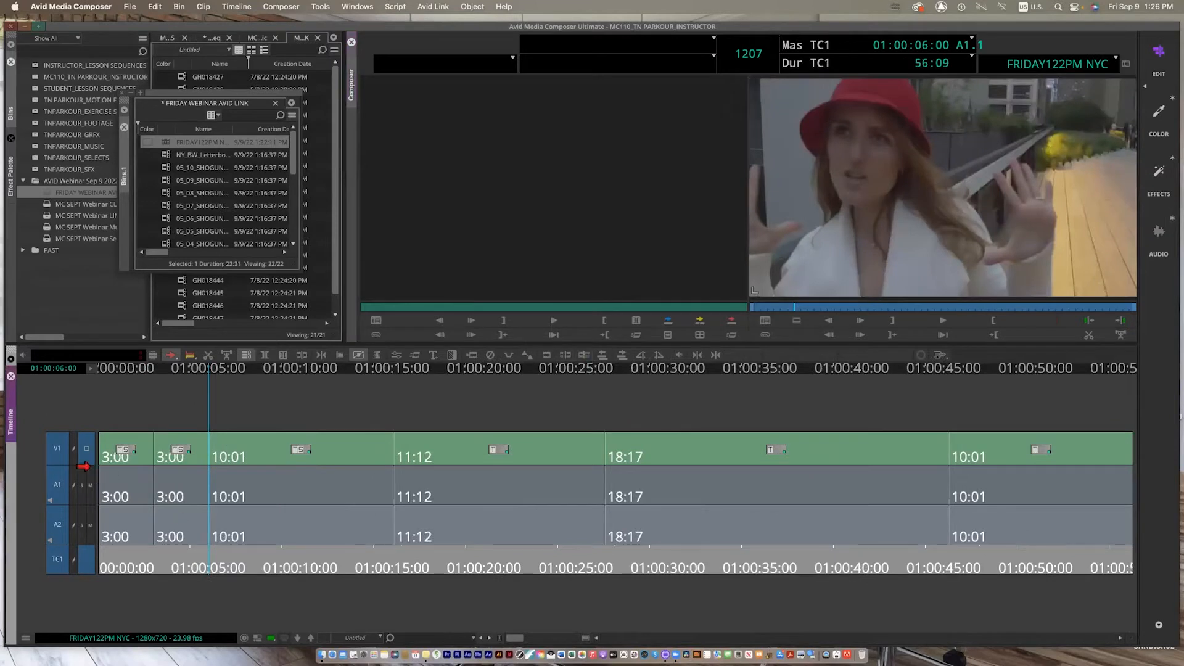
type("+300")
key("Return")
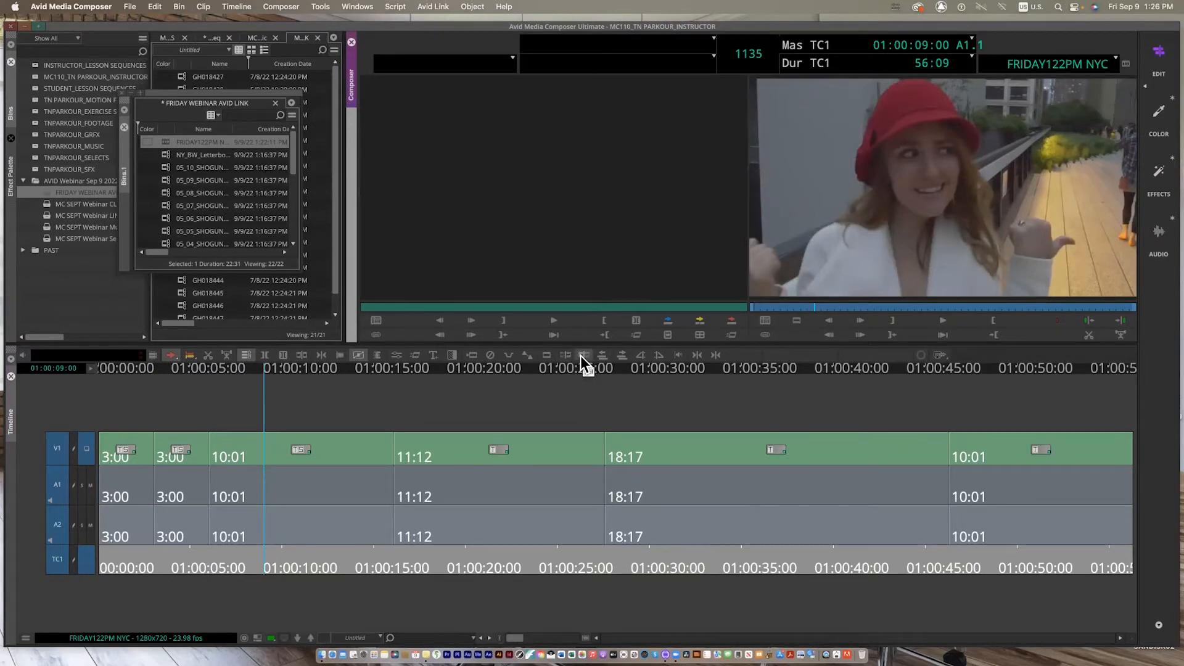
- Examine the key assignments of the MINE keyboard layout in the user settings, and close both windows
key("super+")
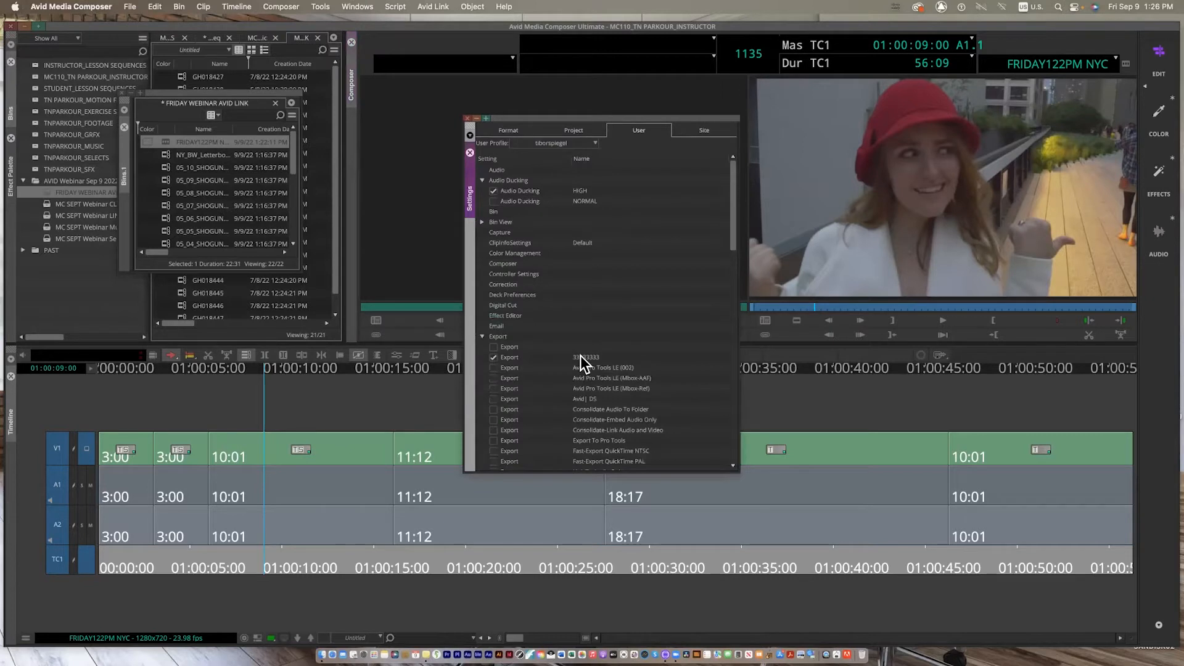
left_click_drag(697, 119, 853, 148)
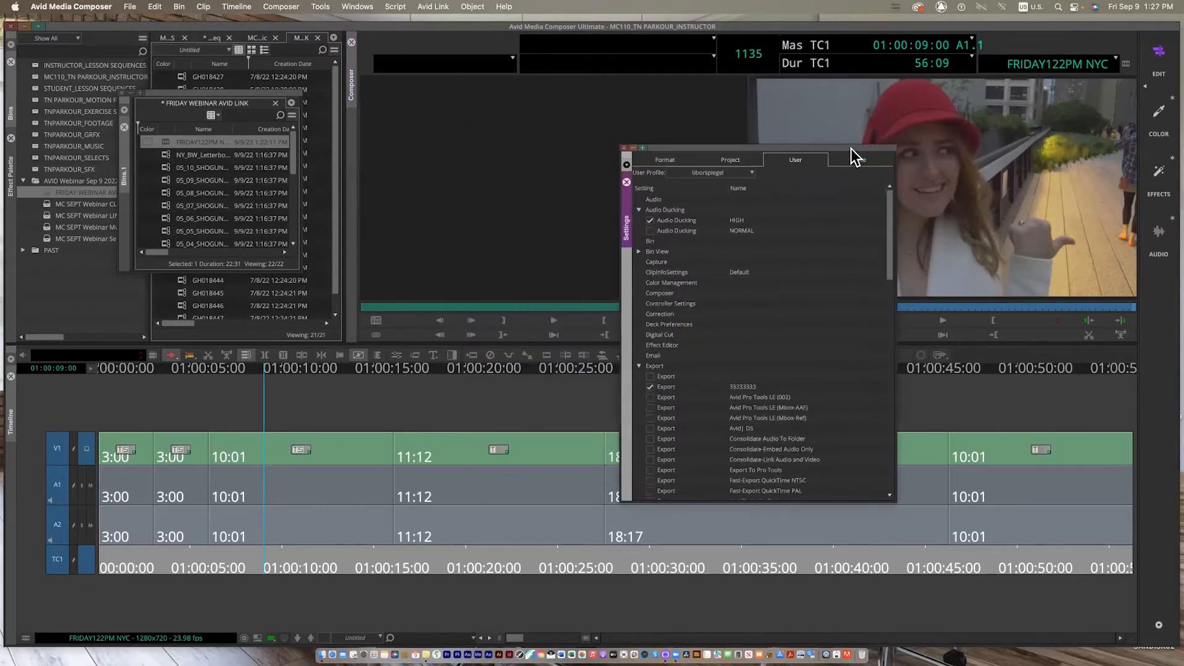
left_click(638, 366)
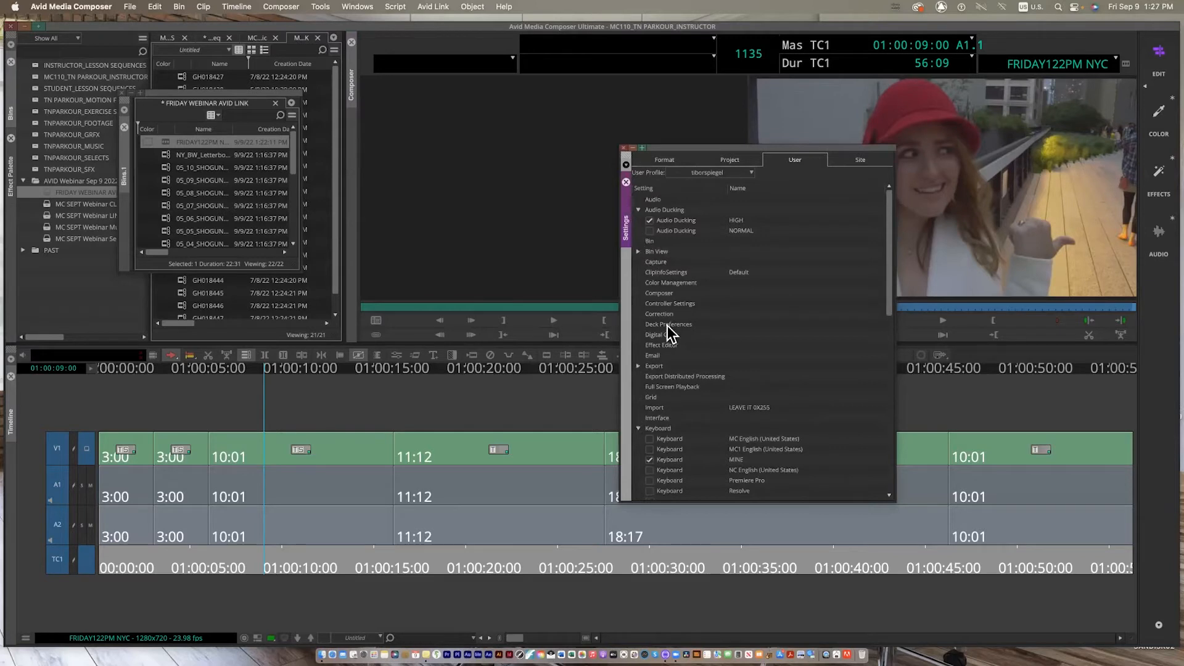
scroll(685, 439, "down", 3)
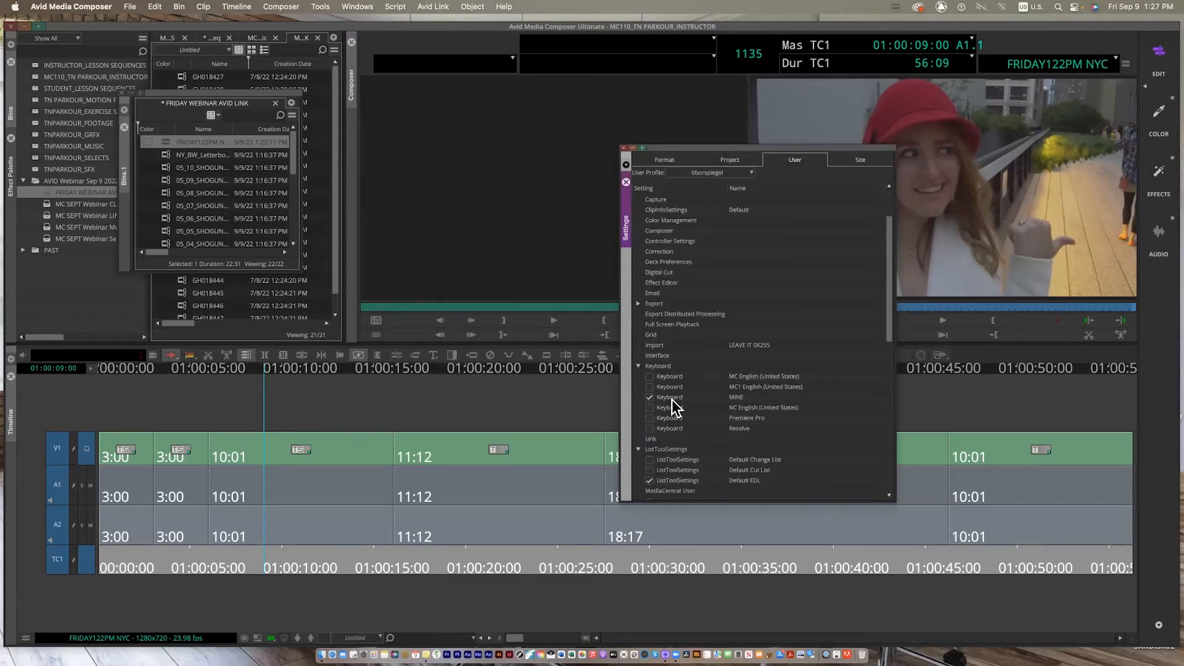
double_click(672, 399)
left_click_drag(685, 275, 565, 319)
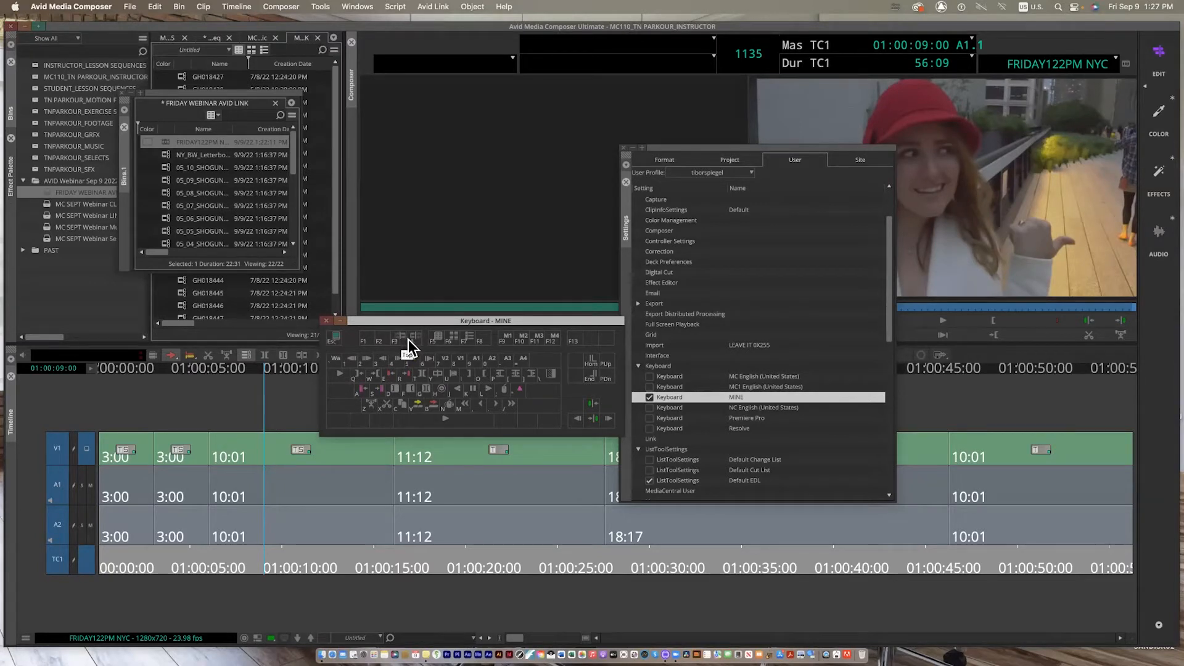
left_click(624, 149)
left_click(326, 319)
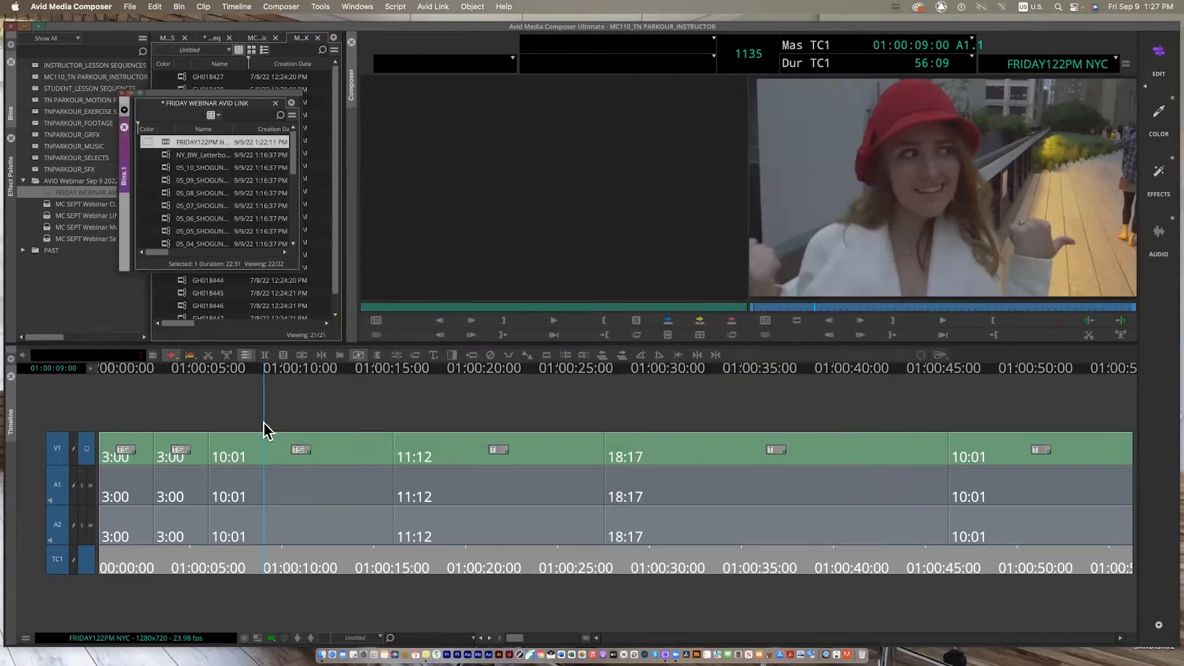
- Ripple-trim the tails of the third through sixth clips to 3:00 each, advancing the playhead 3 seconds for every cut
left_click(284, 387)
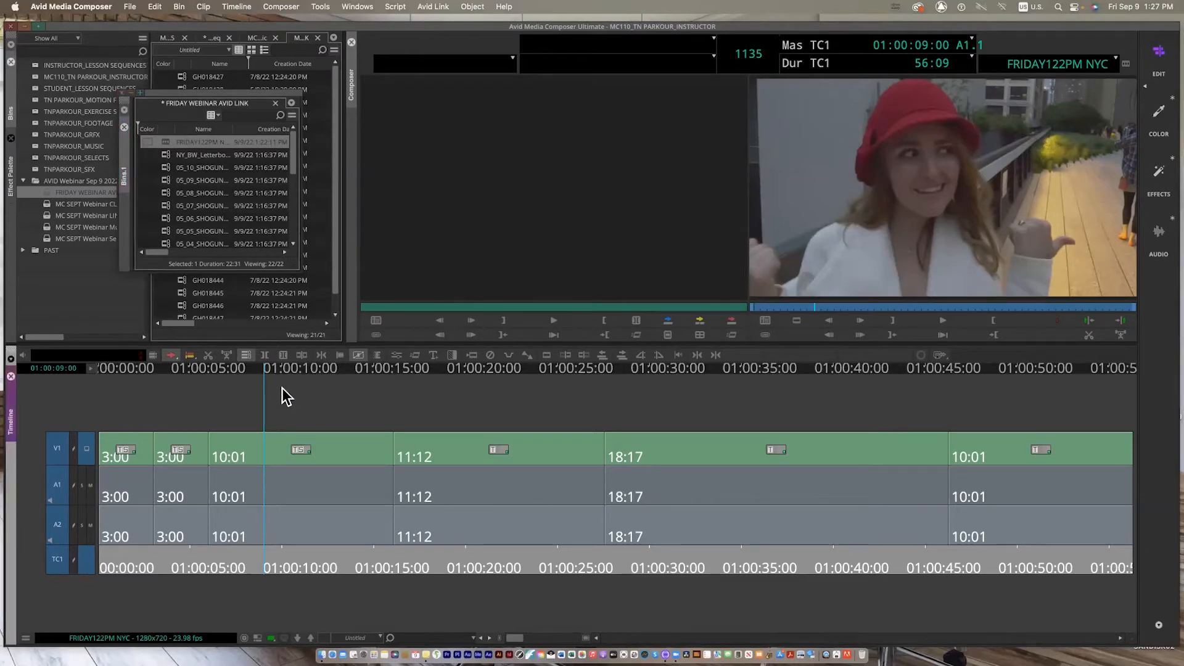
key("shift+o")
type("+300")
key("Return")
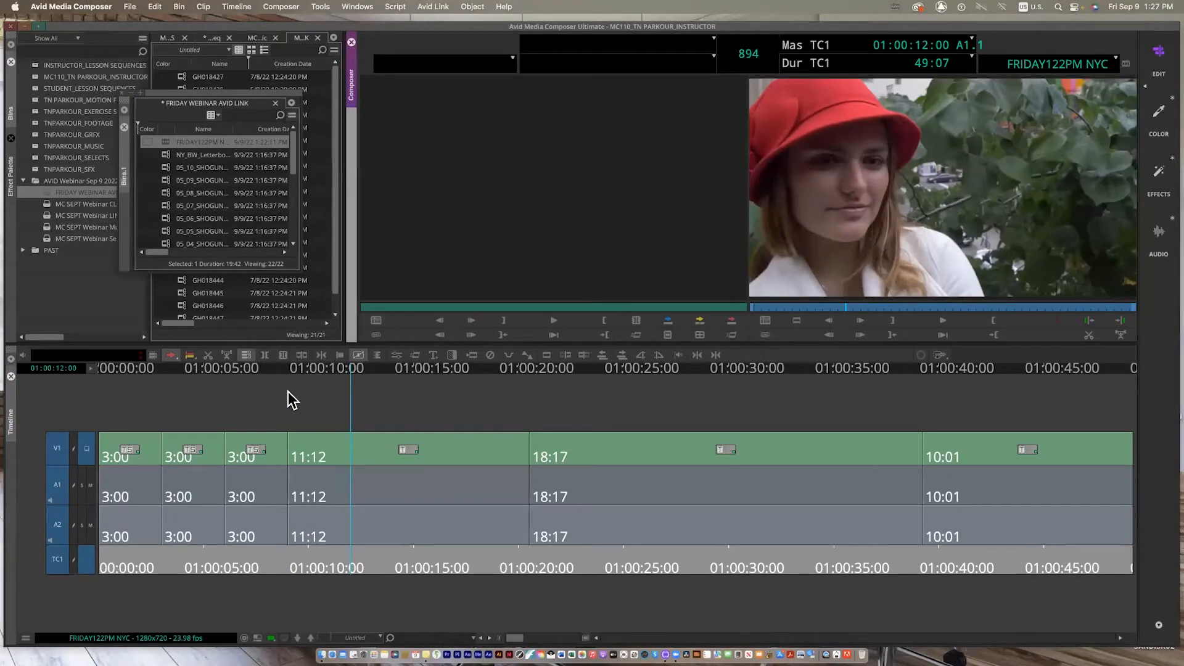
key("shift+o")
type("+300")
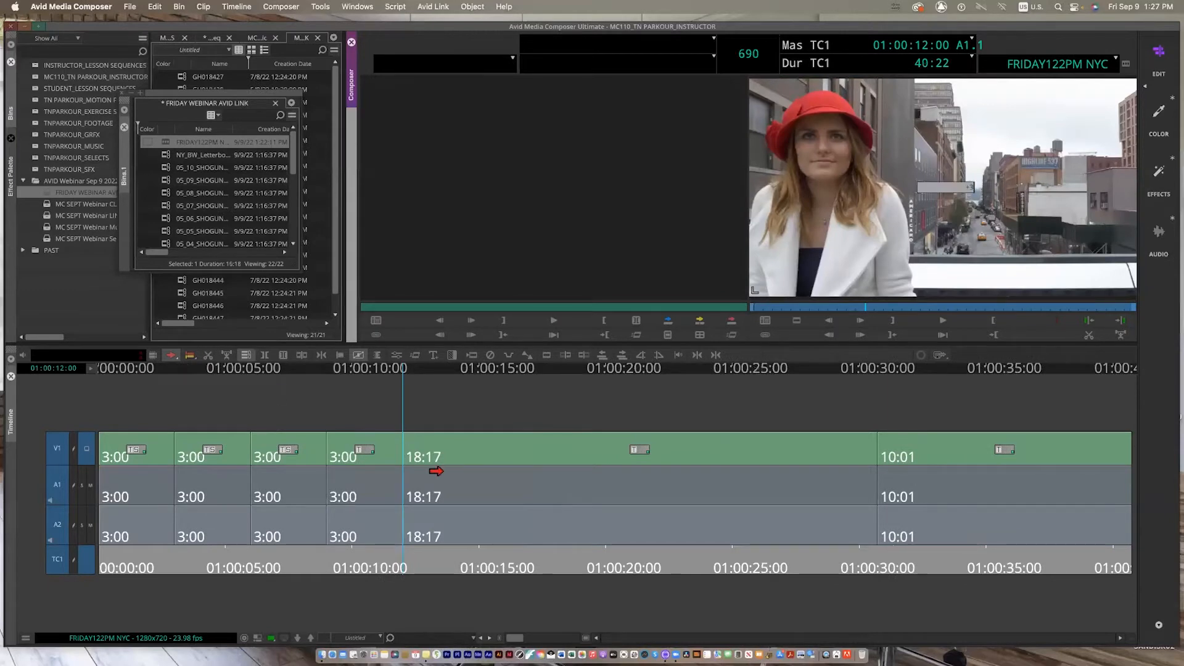
key("Return")
key("shift+o")
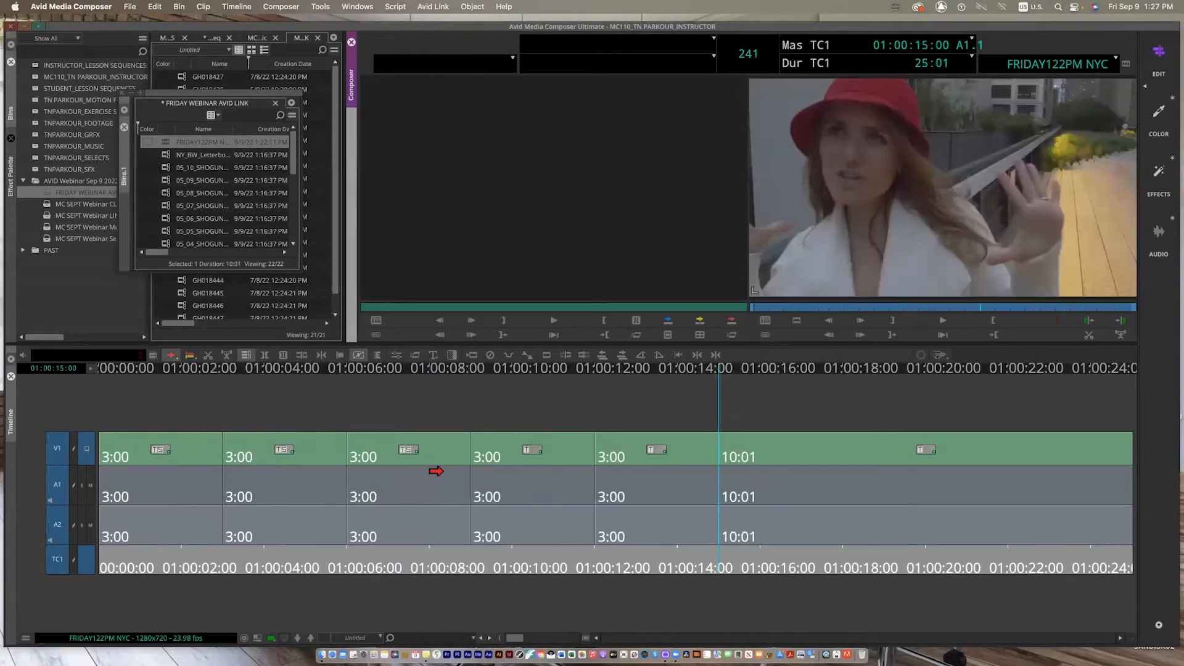
type("+3:00")
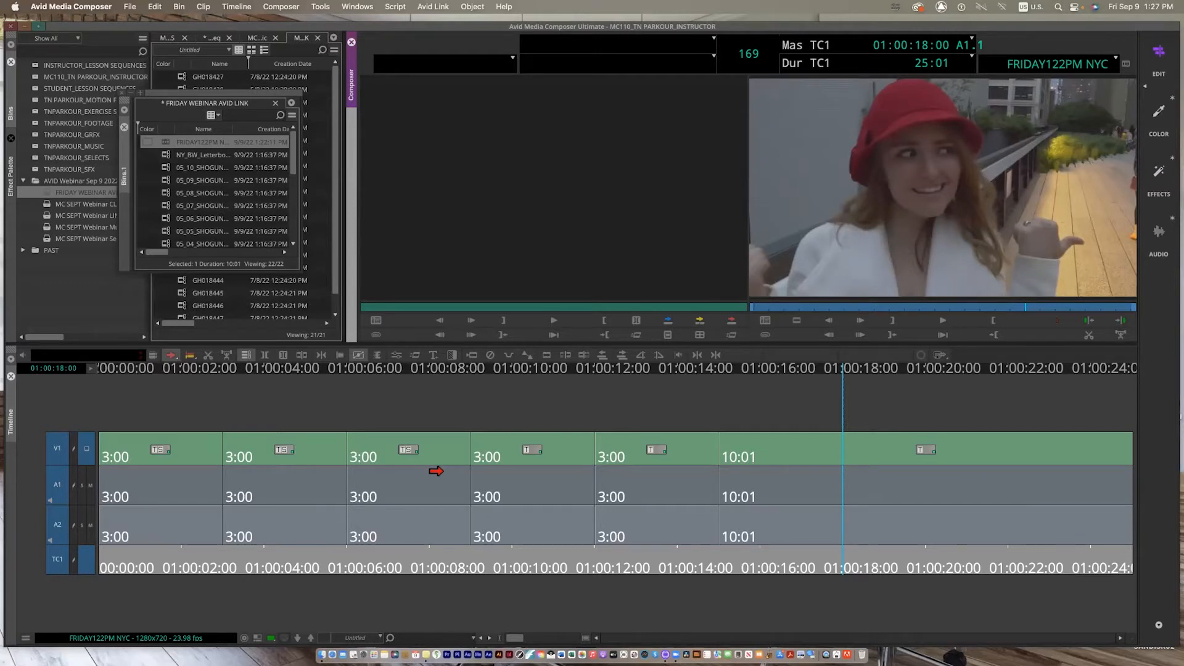
key("x")
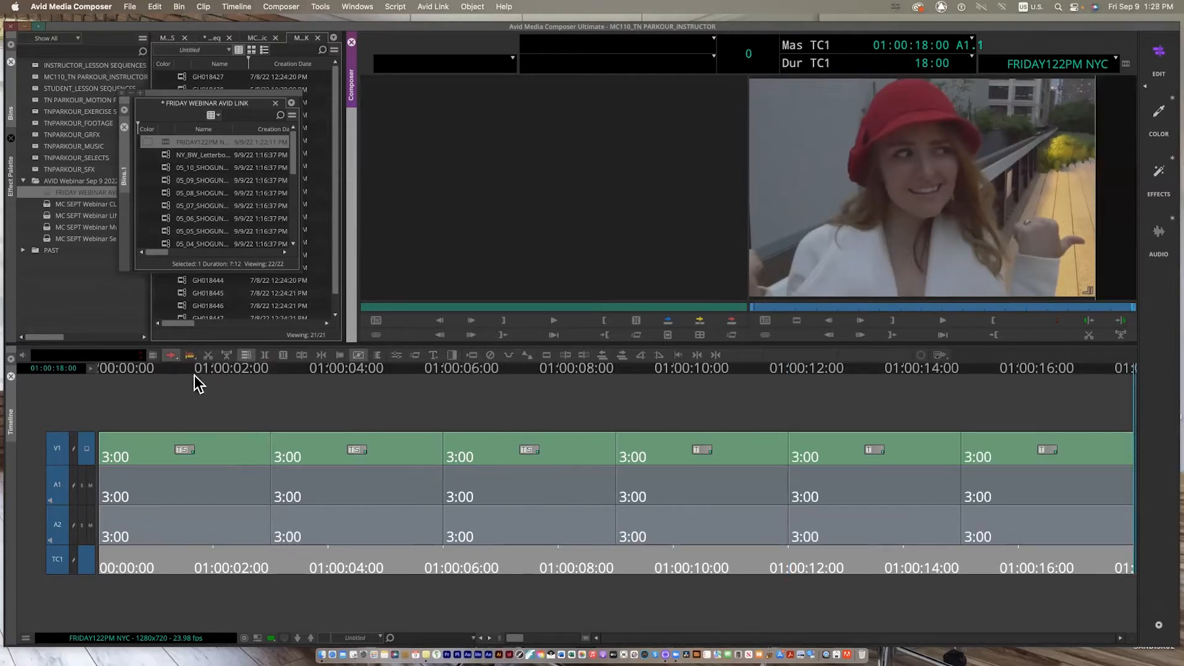
- Park at 01:00:00:19 and add a head fade to the first clip on V1, A1 and A2
left_click_drag(232, 380, 568, 344)
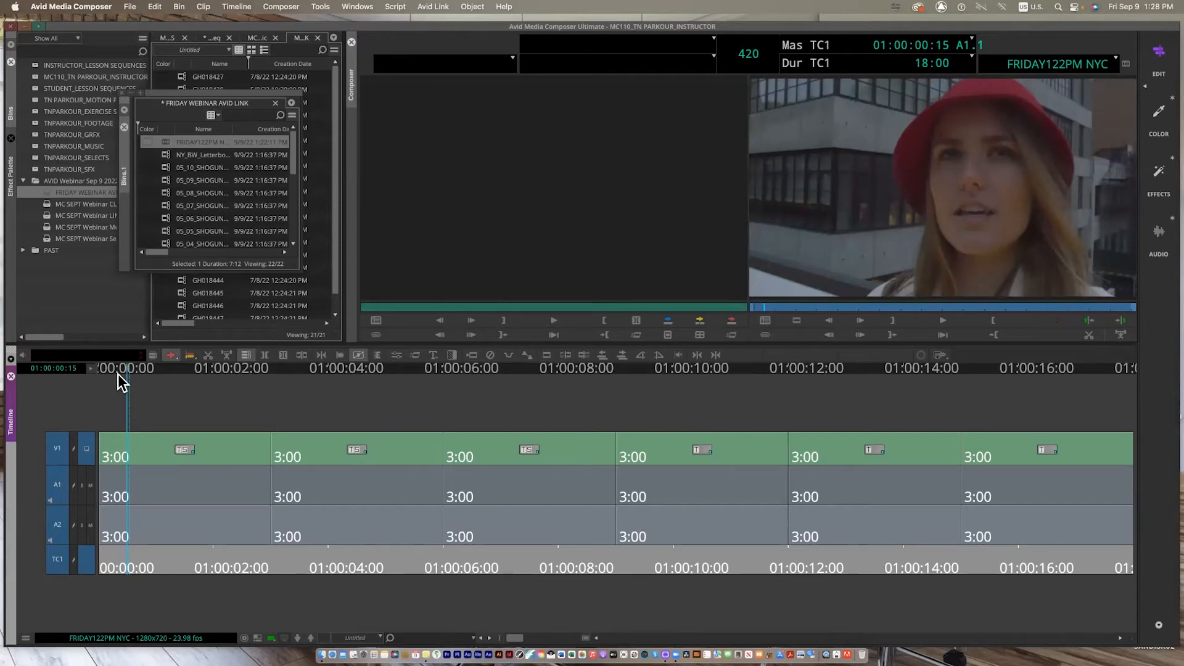
left_click_drag(133, 373, 90, 378)
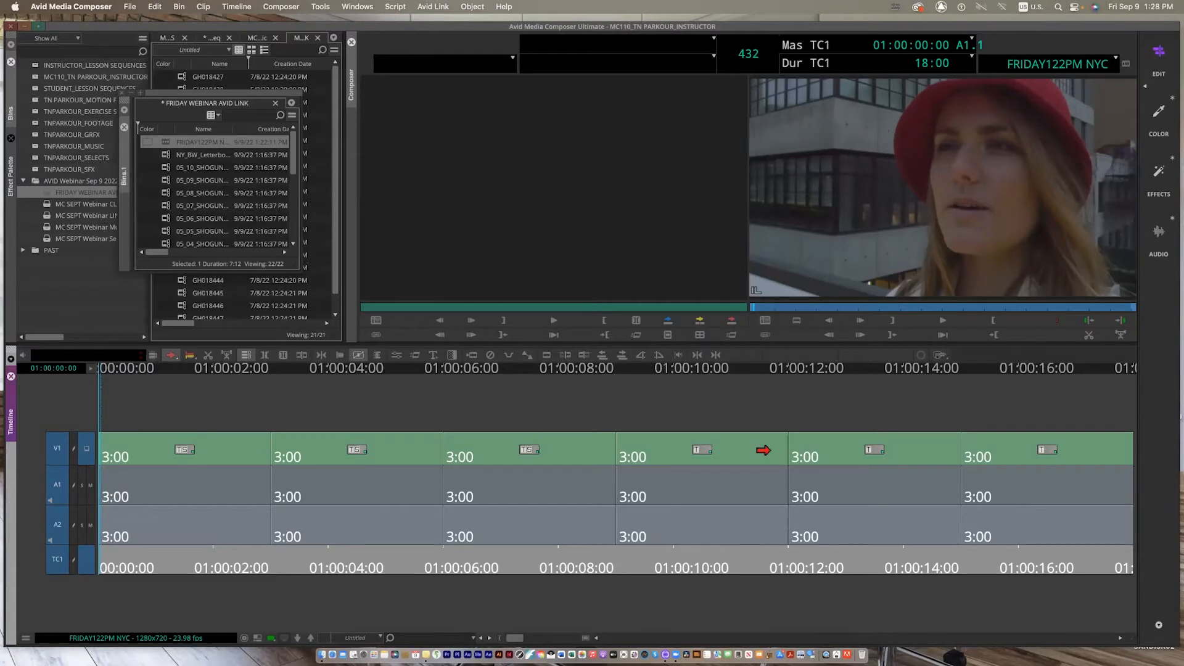
left_click(101, 370)
left_click_drag(102, 373, 138, 382)
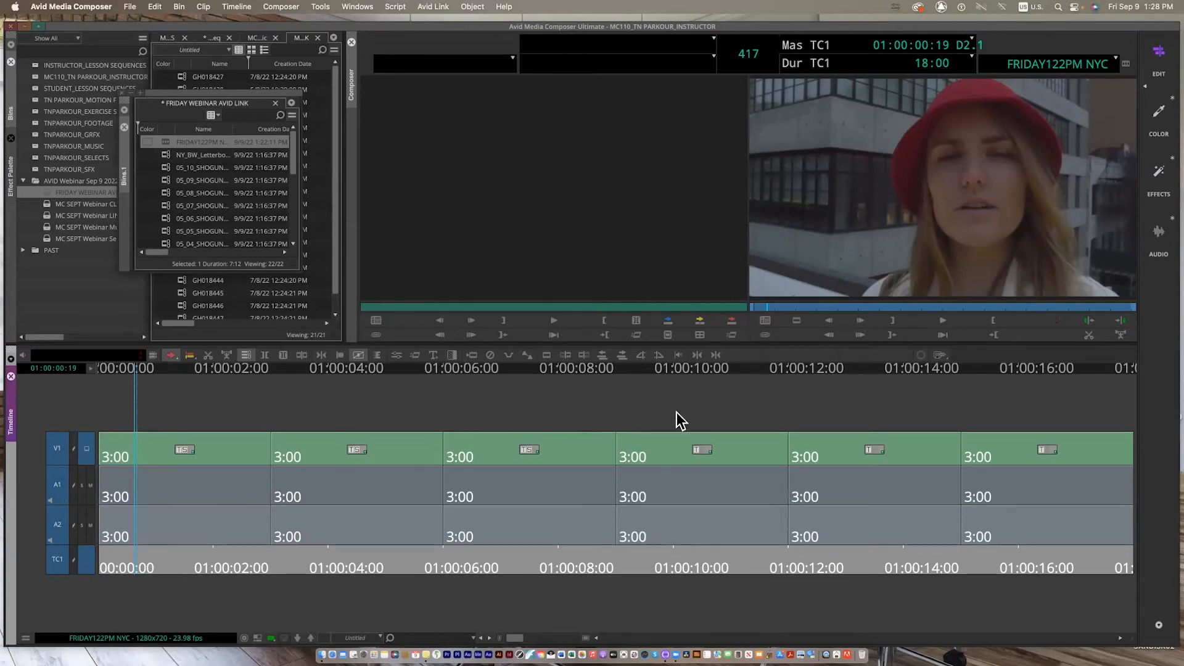
left_click(642, 357)
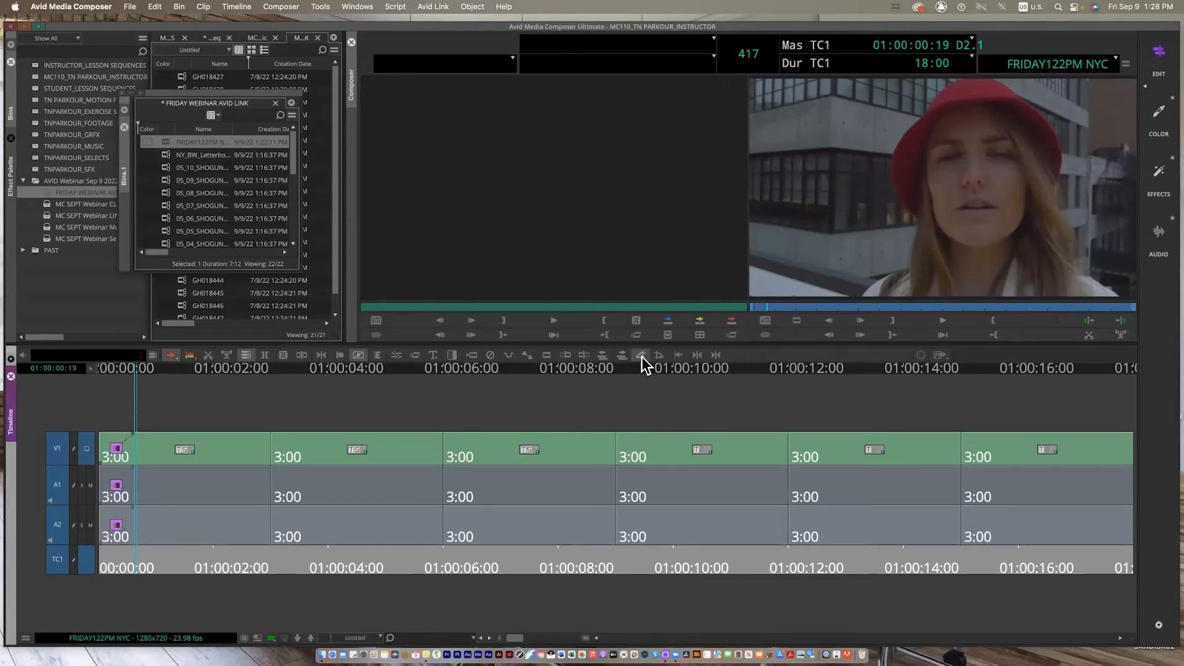
- Play the opening fade-in from the start of the sequence to check it
left_click_drag(130, 372, 98, 376)
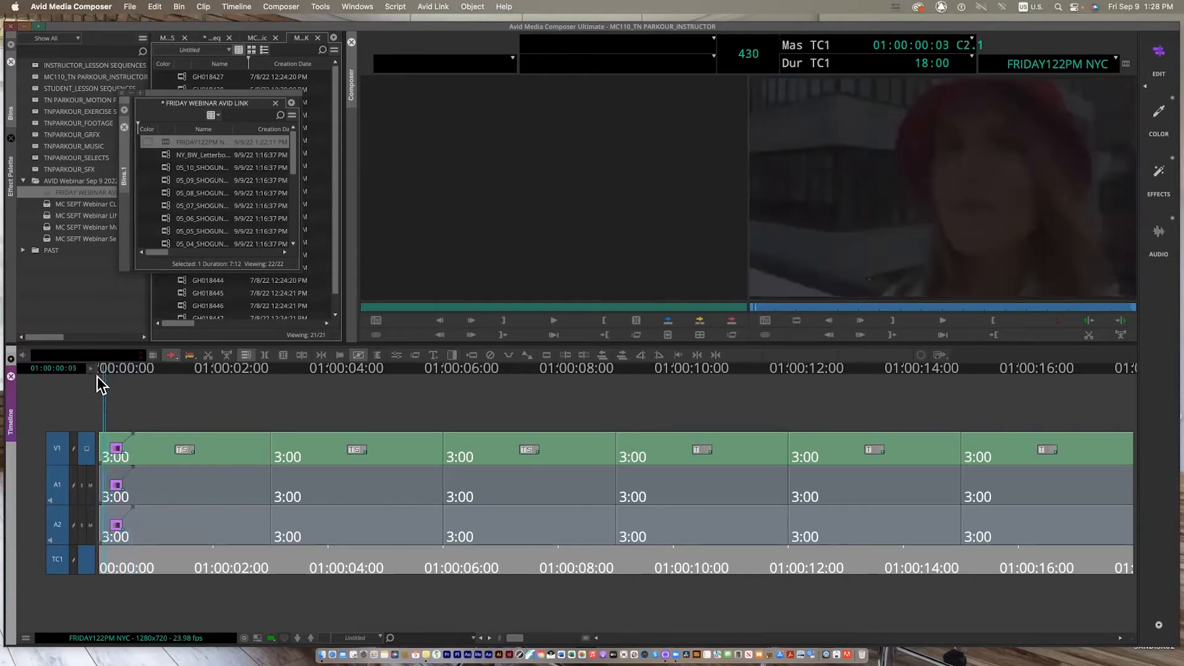
key("space")
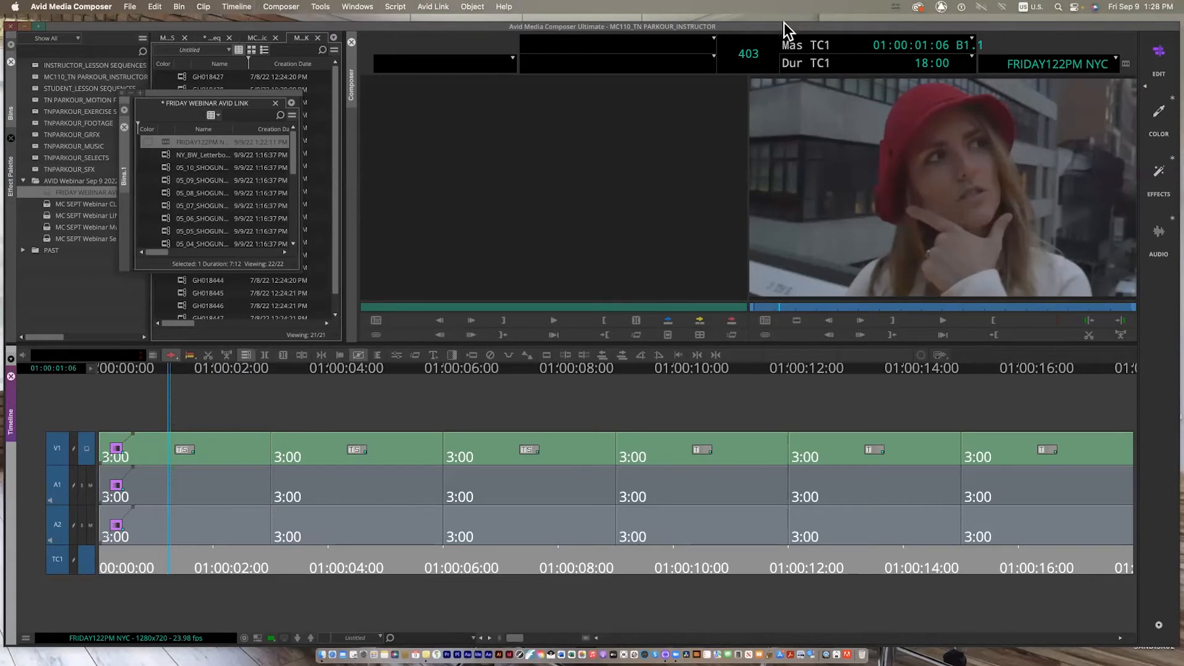
left_click_drag(783, 22, 760, 22)
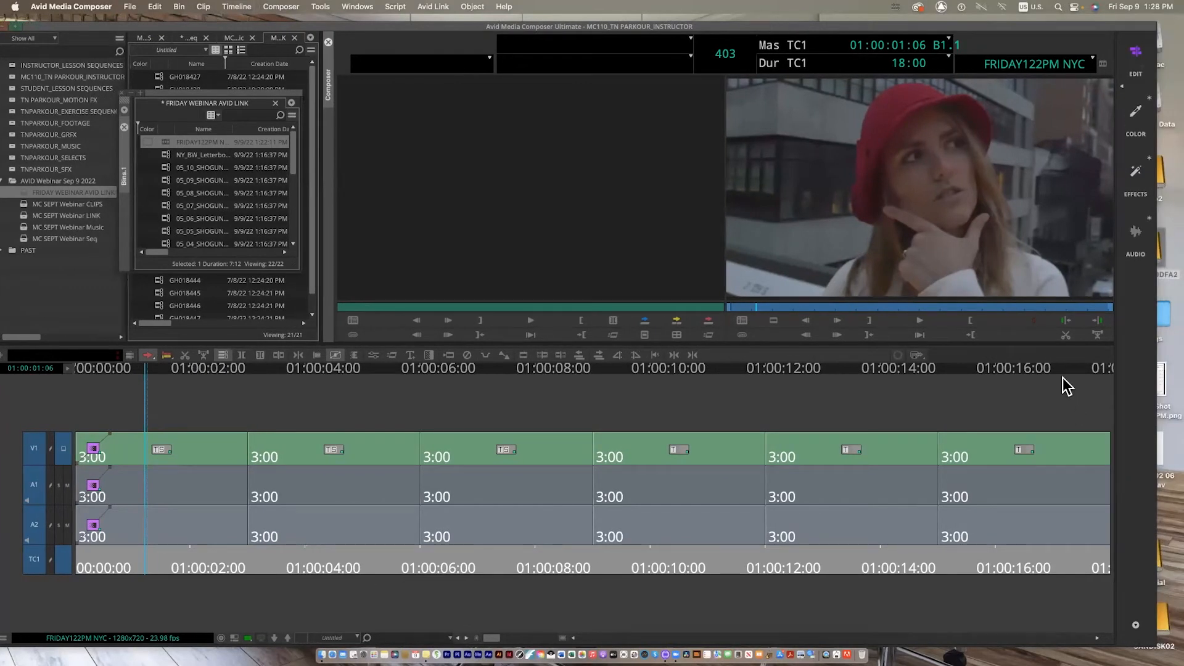
- Add a tail fade to the last clip on V1, A1 and A2 from 01:00:16:18 to its end, and play it back
left_click_drag(775, 308, 1092, 321)
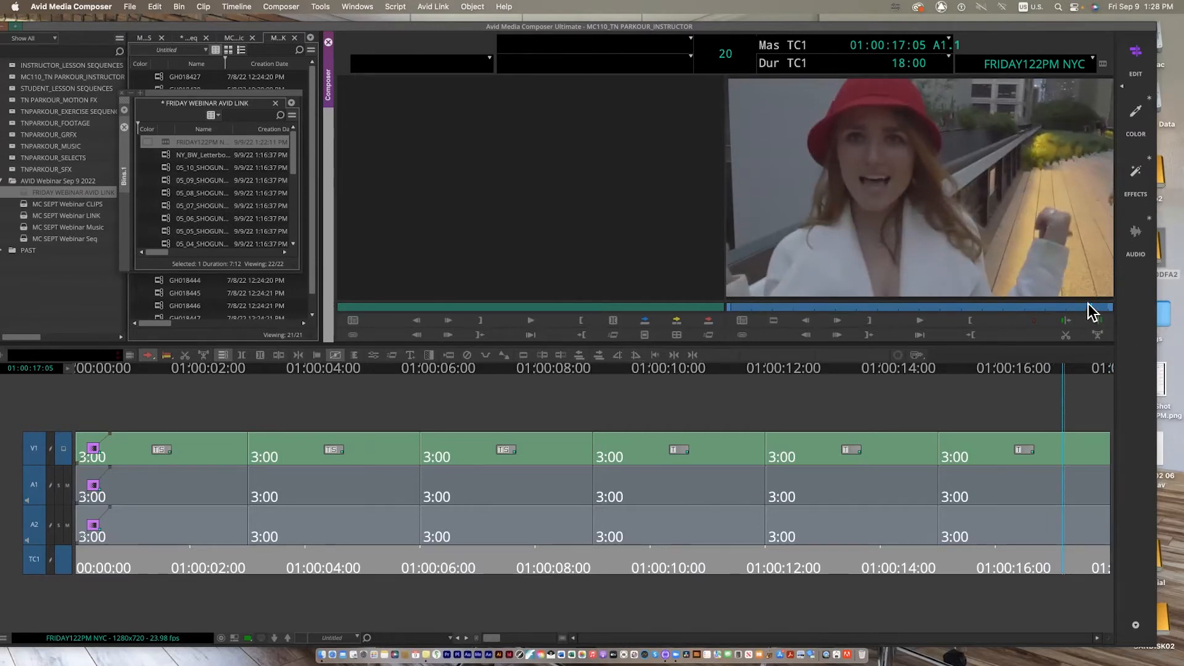
left_click_drag(1088, 303, 1125, 303)
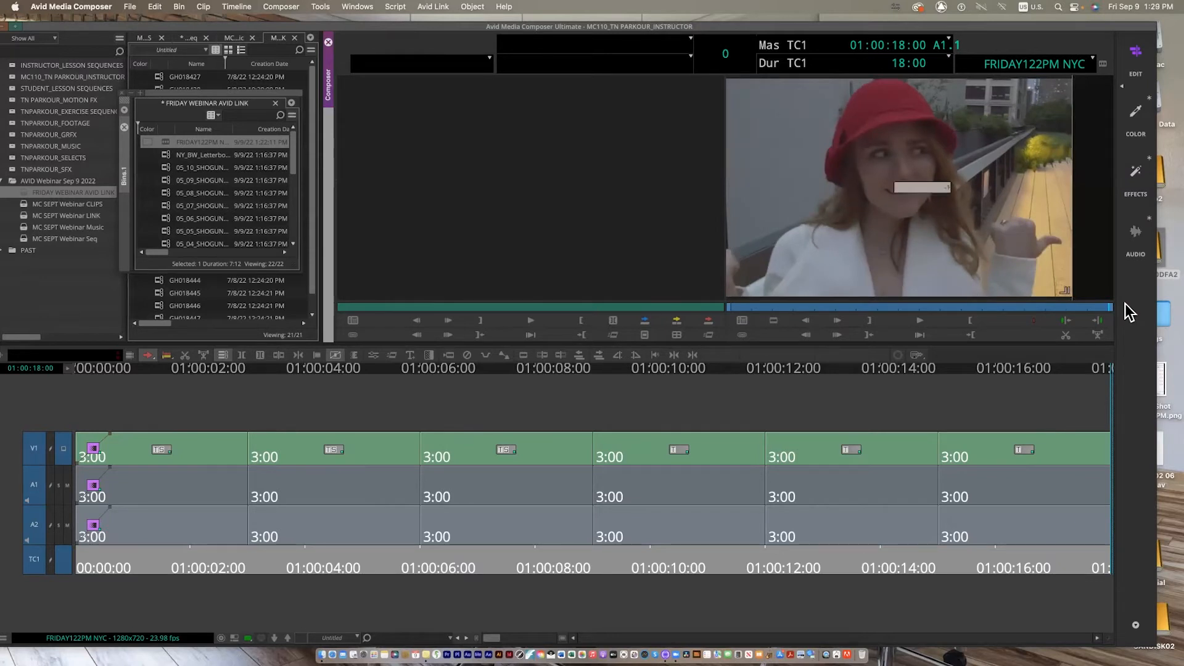
key("Return")
key("space")
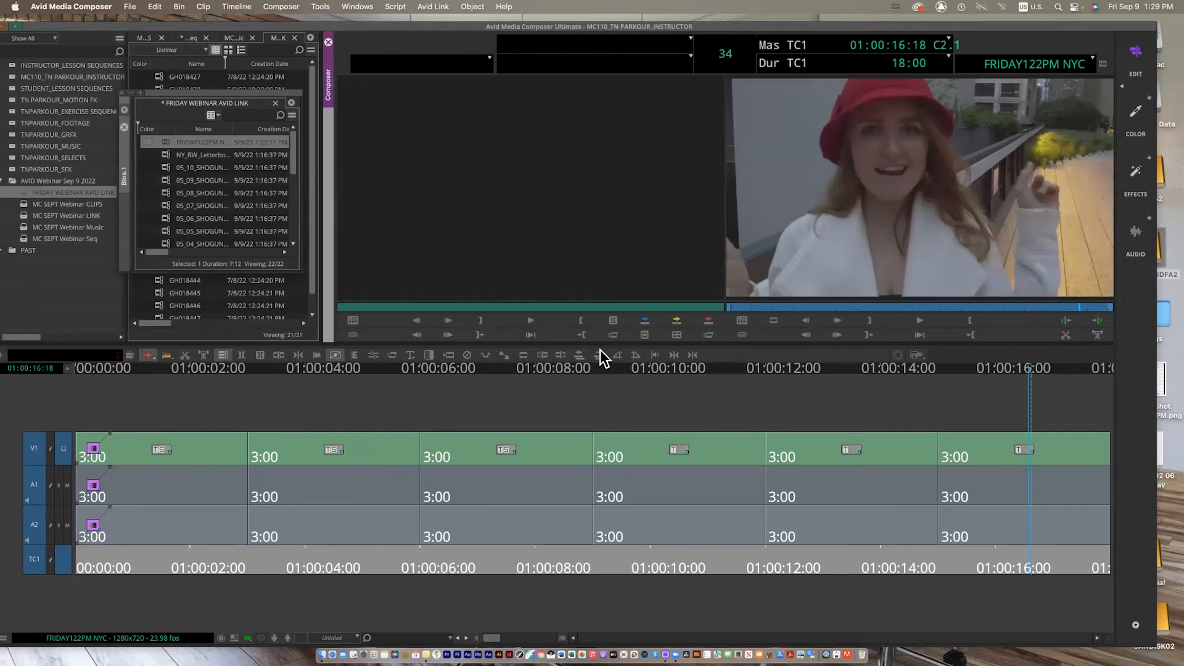
left_click(635, 354)
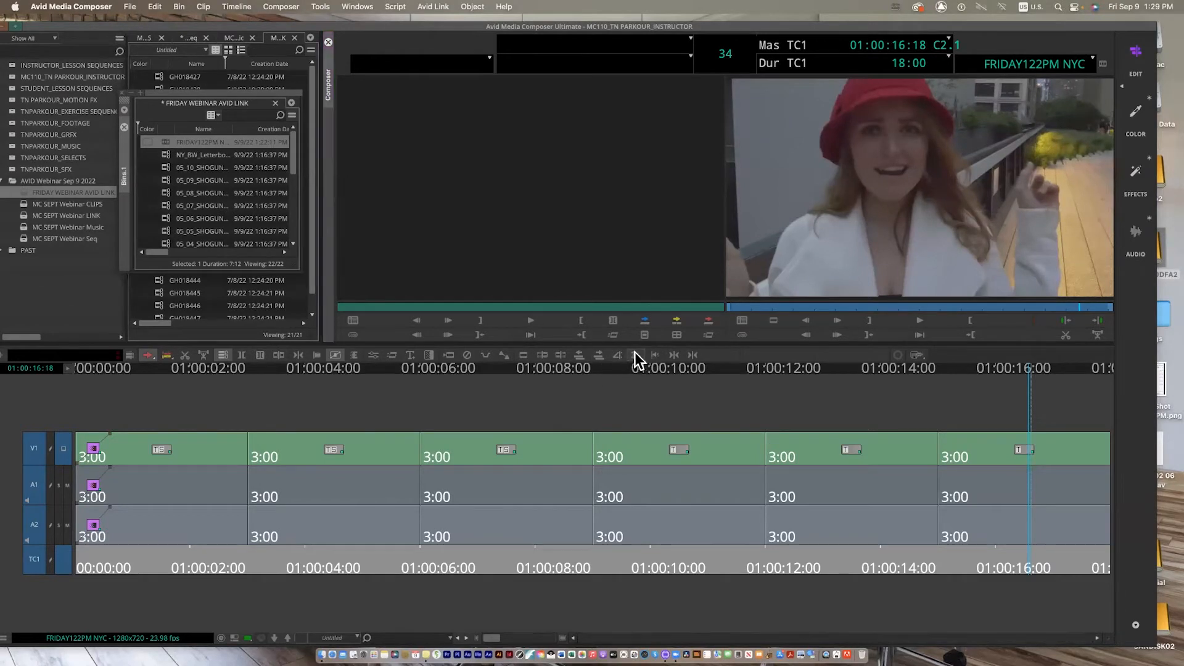
left_click(1006, 446)
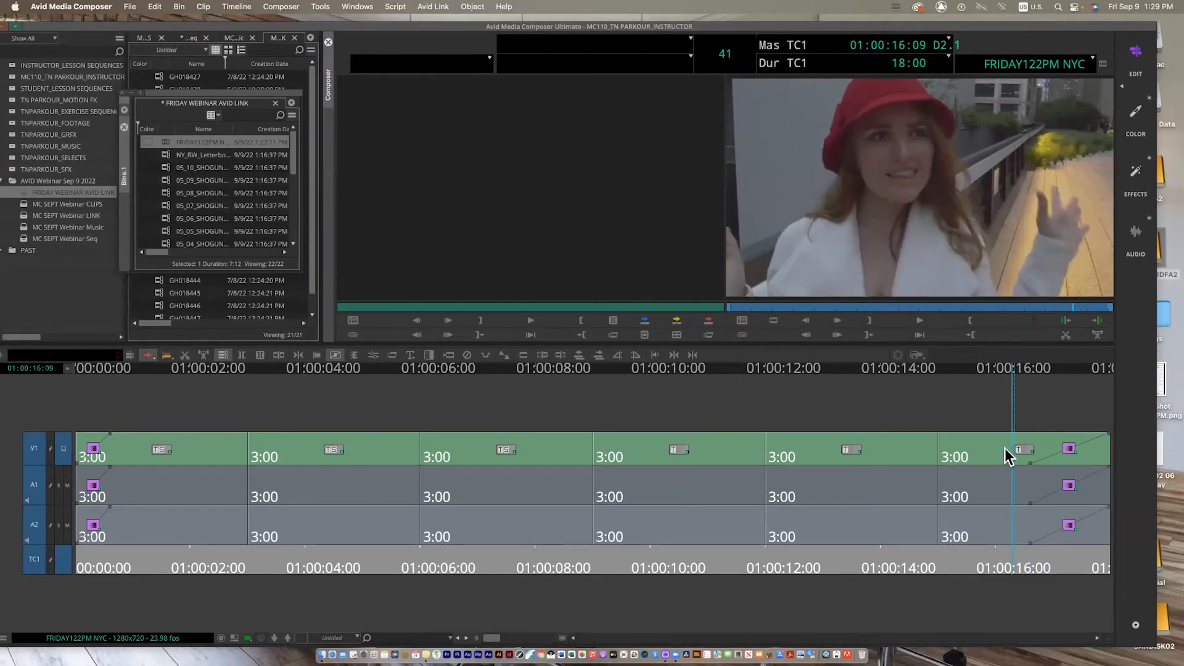
key("space")
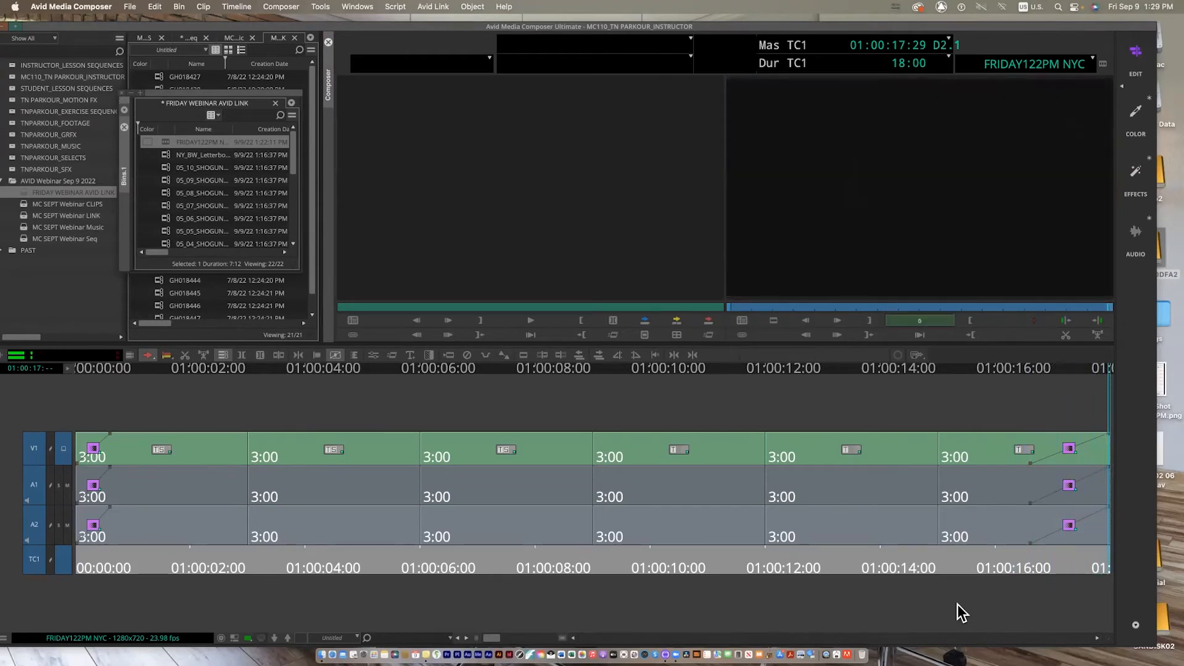
- Start exporting the FRIDAY122PM NYC sequence, choose the SANDISK250DFA2022 drive as the destination, and open the export setting's options
left_click(520, 371)
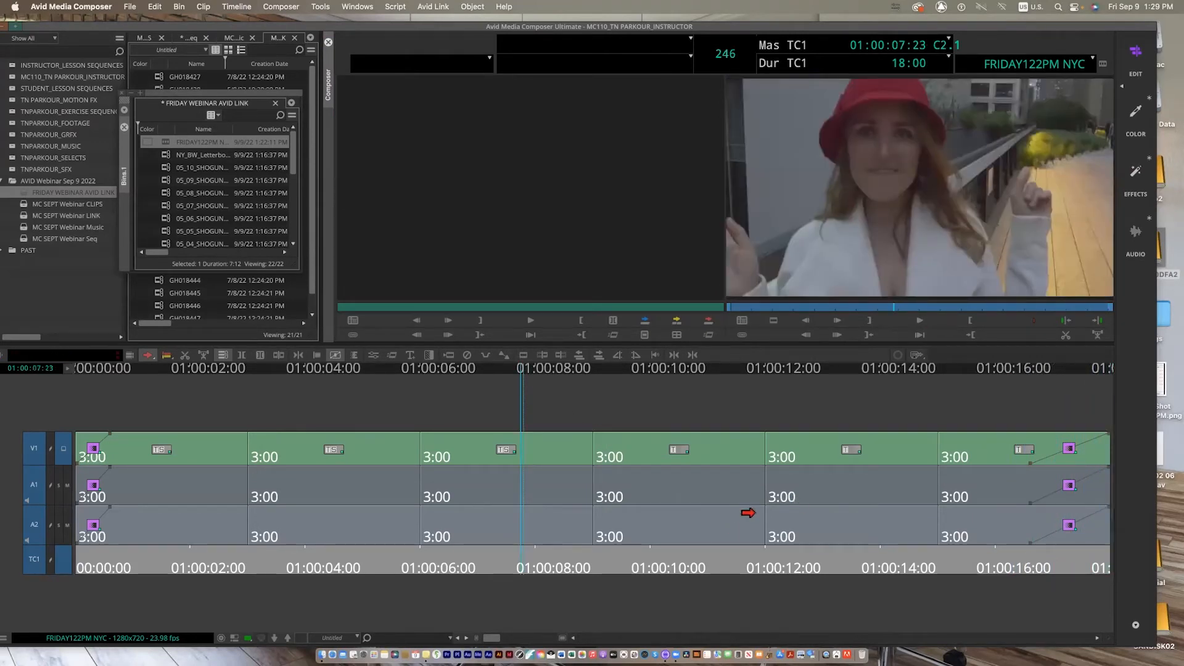
right_click(841, 247)
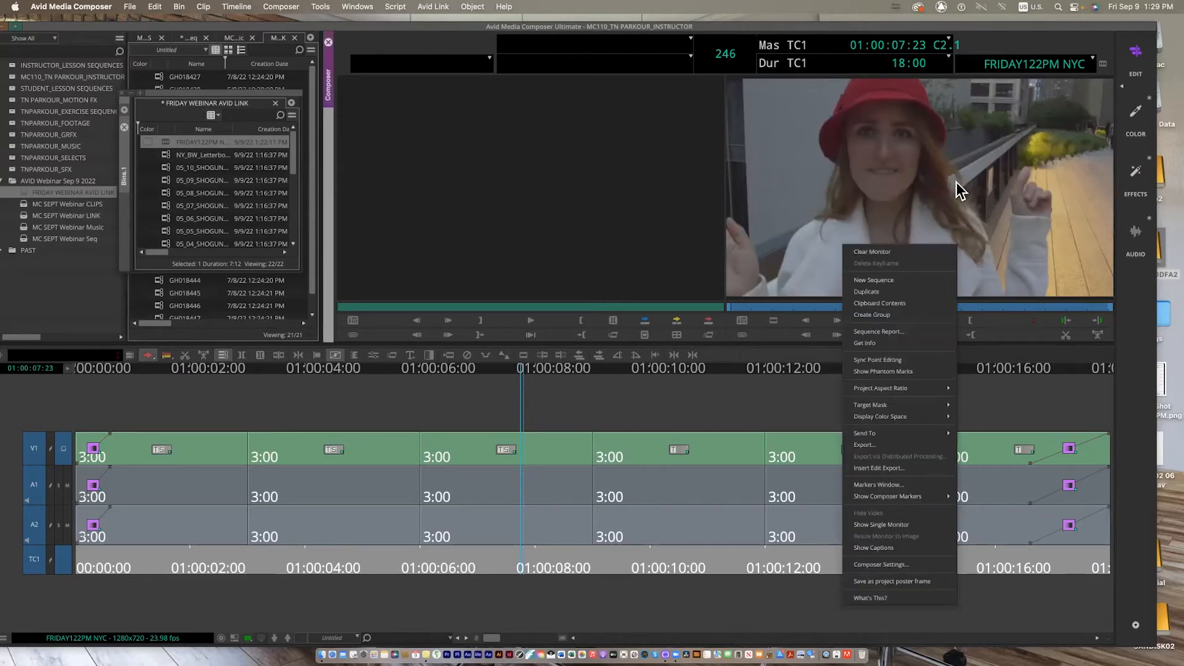
left_click(897, 446)
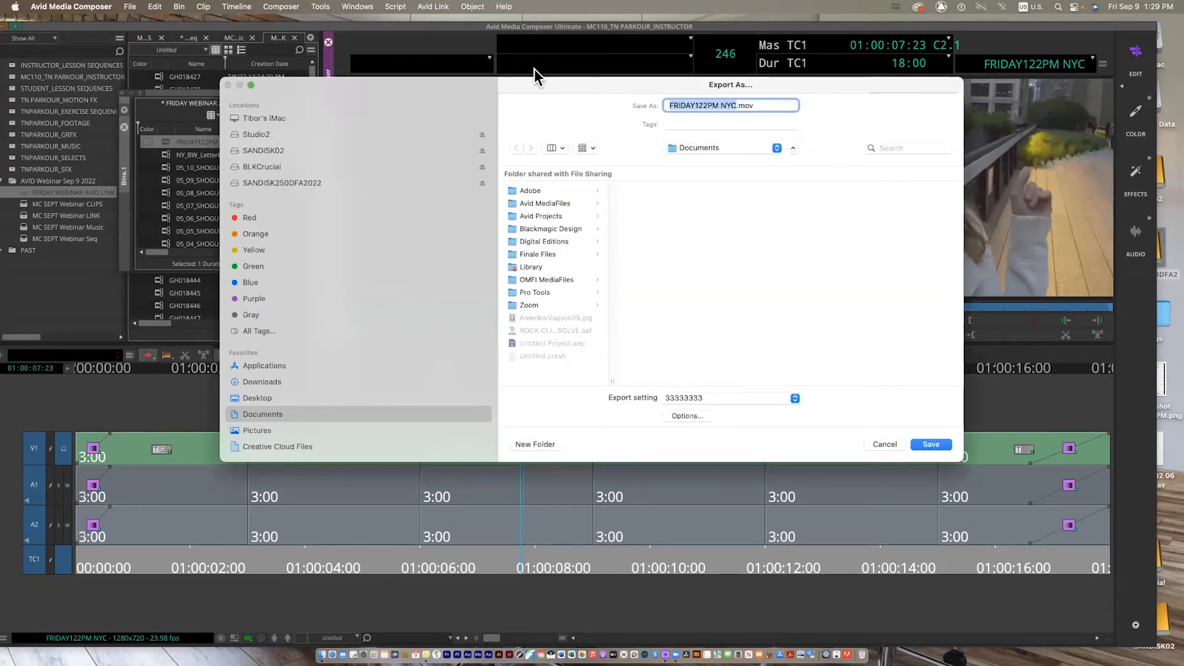
left_click_drag(543, 83, 534, 120)
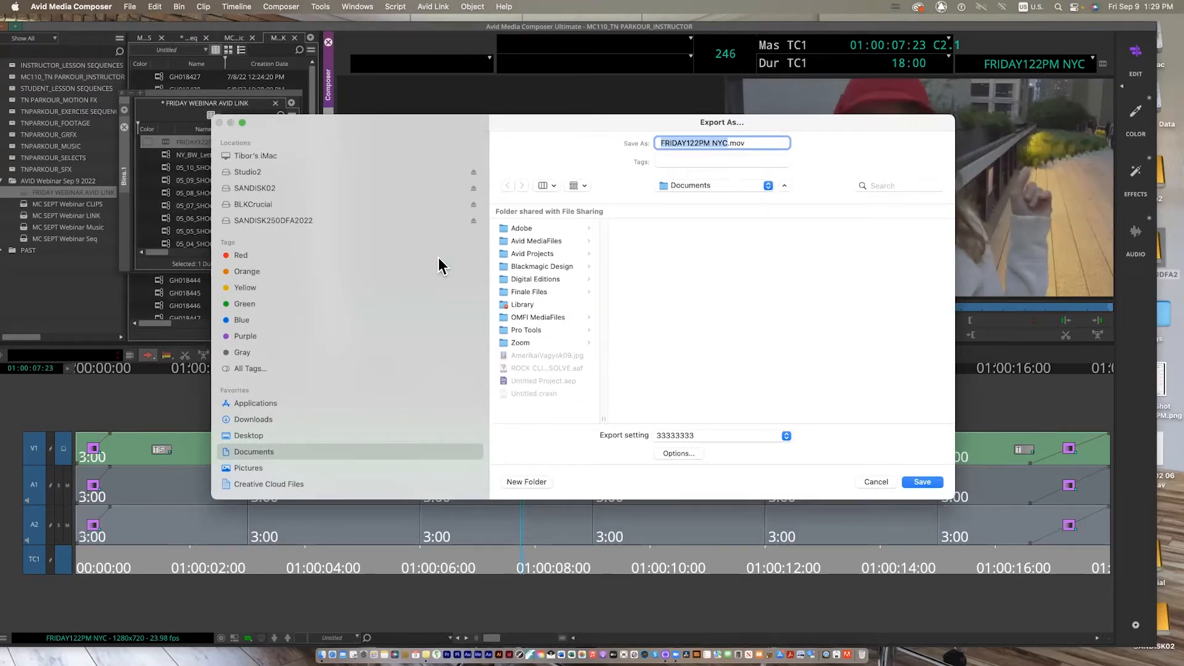
left_click(254, 222)
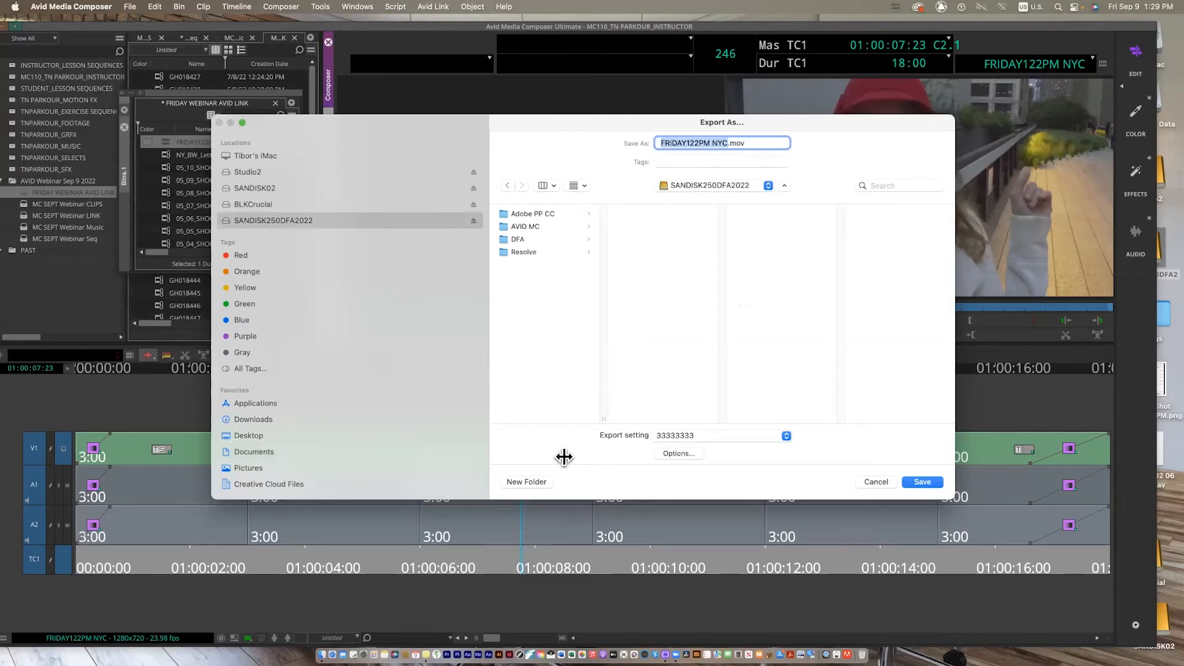
left_click(698, 454)
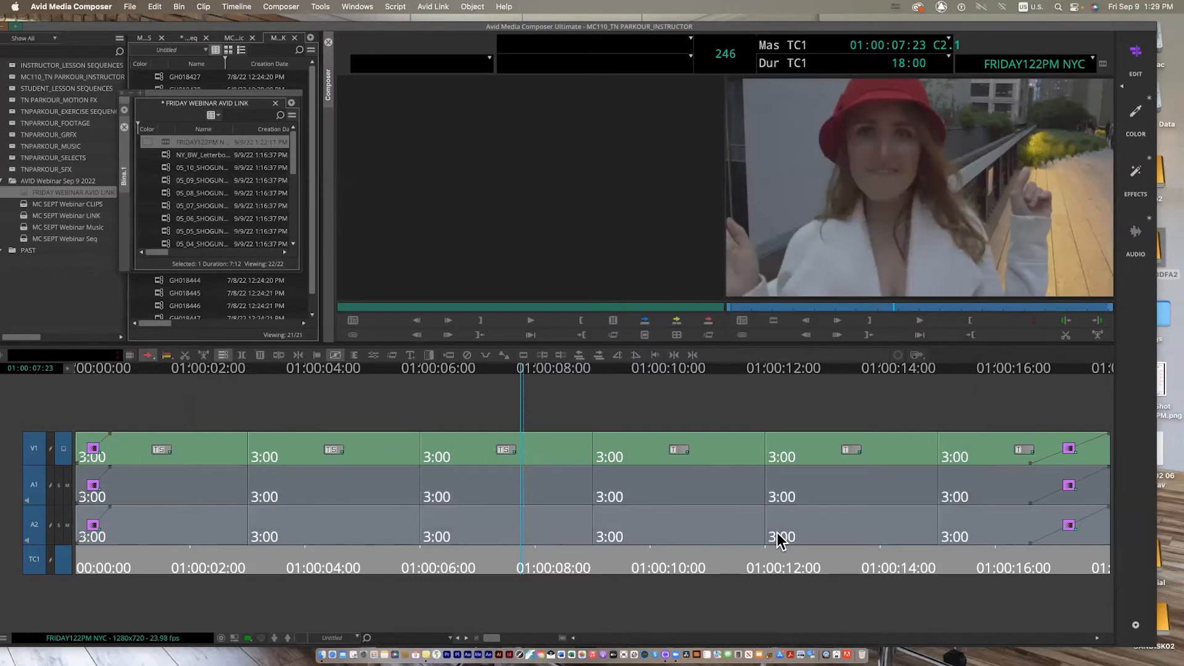
- Examine the available export formats, including MOV and MP4, and cancel the export
left_click_drag(627, 144, 645, 187)
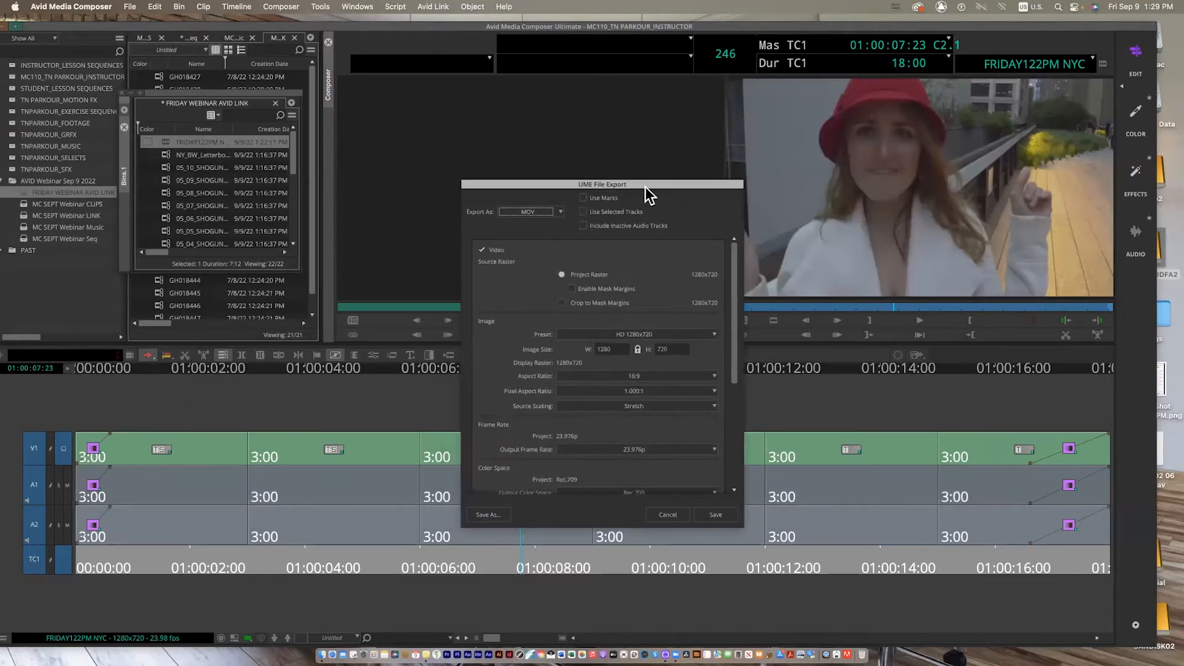
left_click(558, 213)
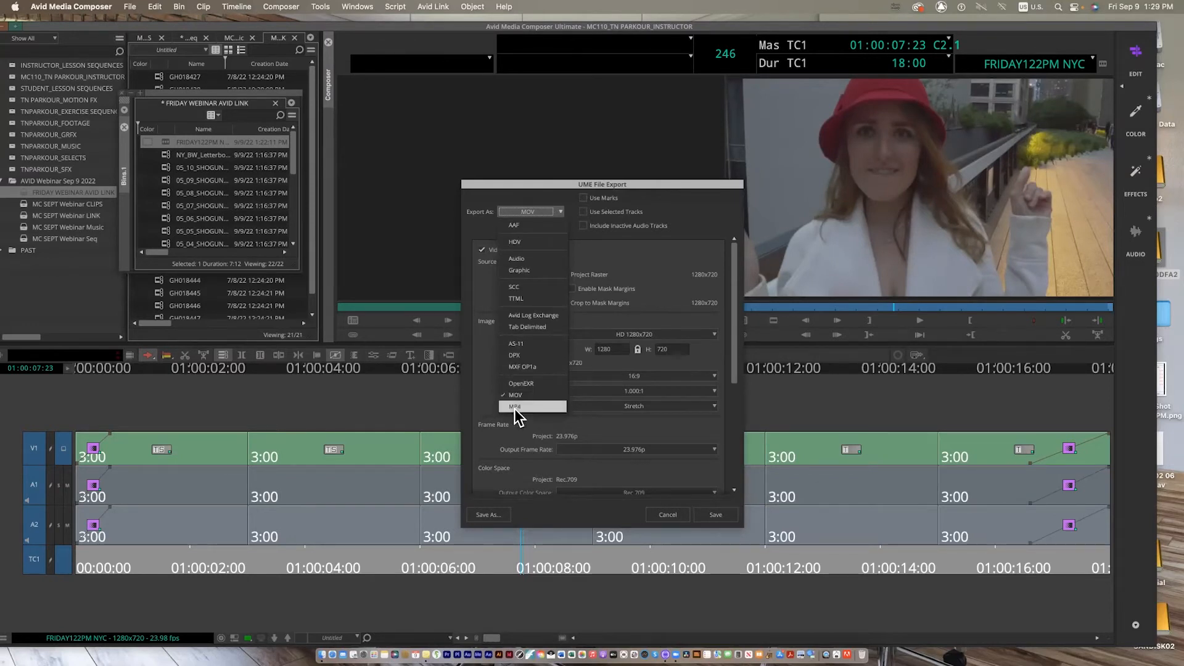
left_click(679, 207)
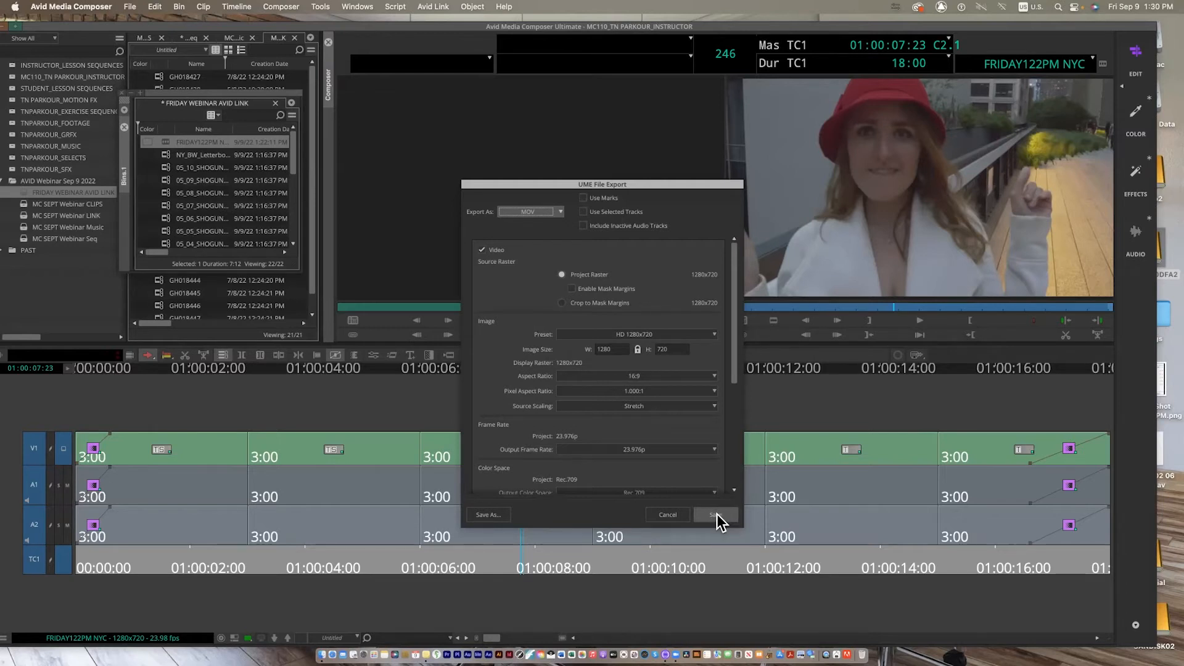
left_click(672, 519)
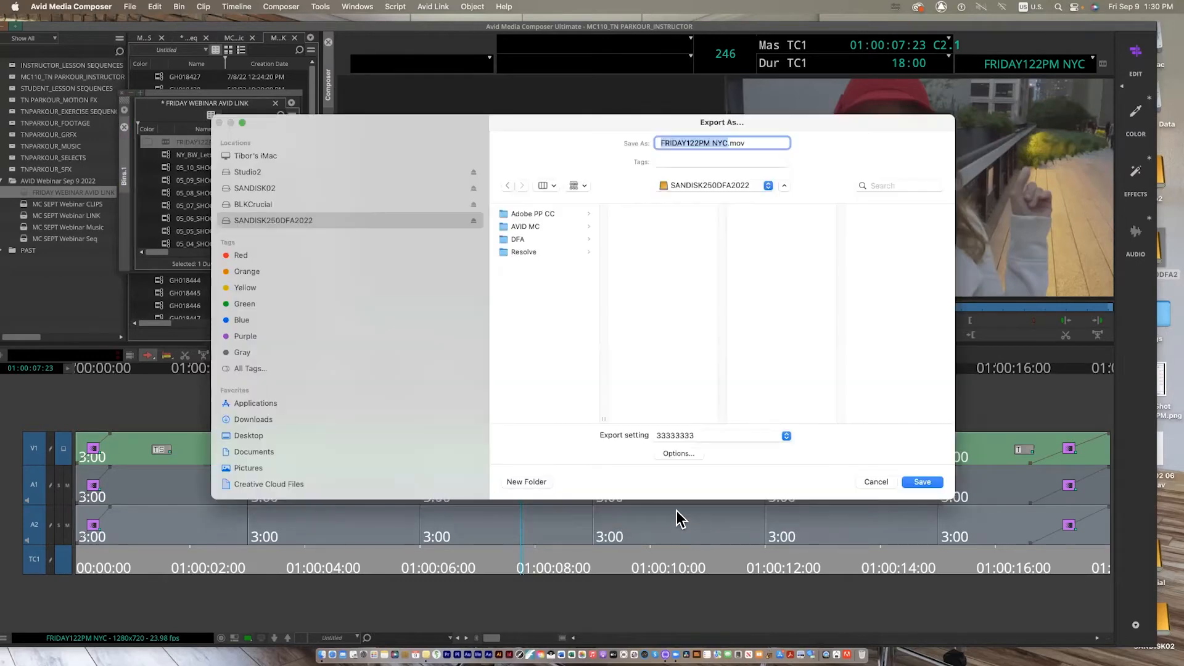
left_click(874, 482)
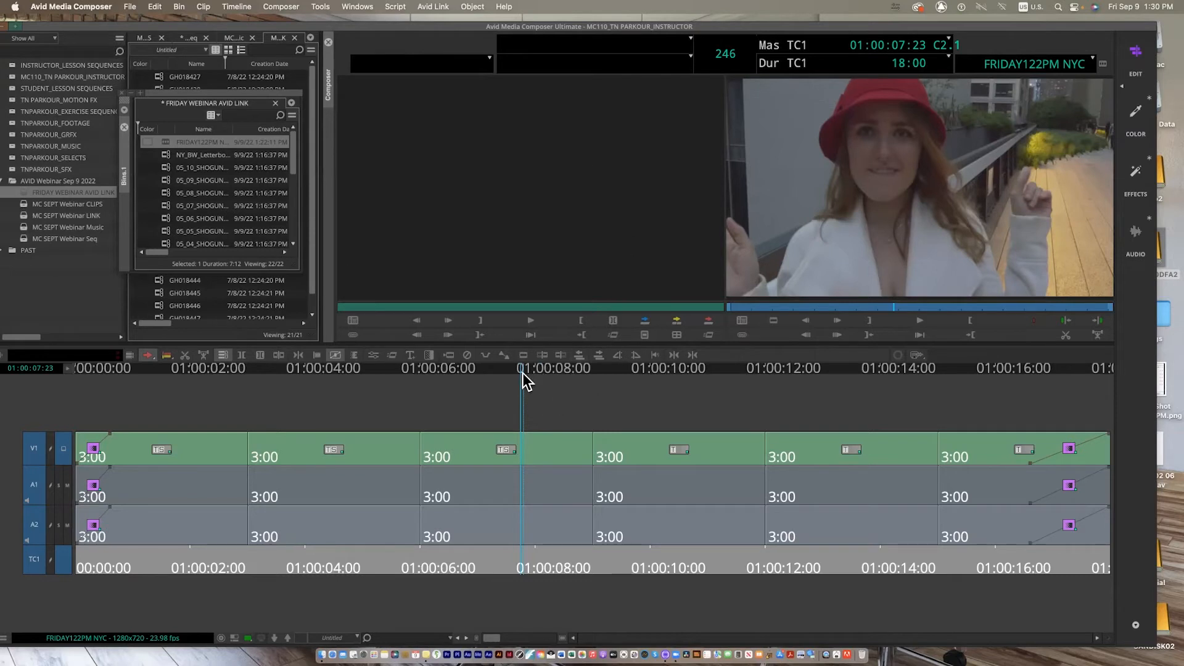
- Clear the FRIDAY122PM NYC sequence from the record monitor and empty that monitor's list of loaded sequences
left_click_drag(529, 377, 506, 386)
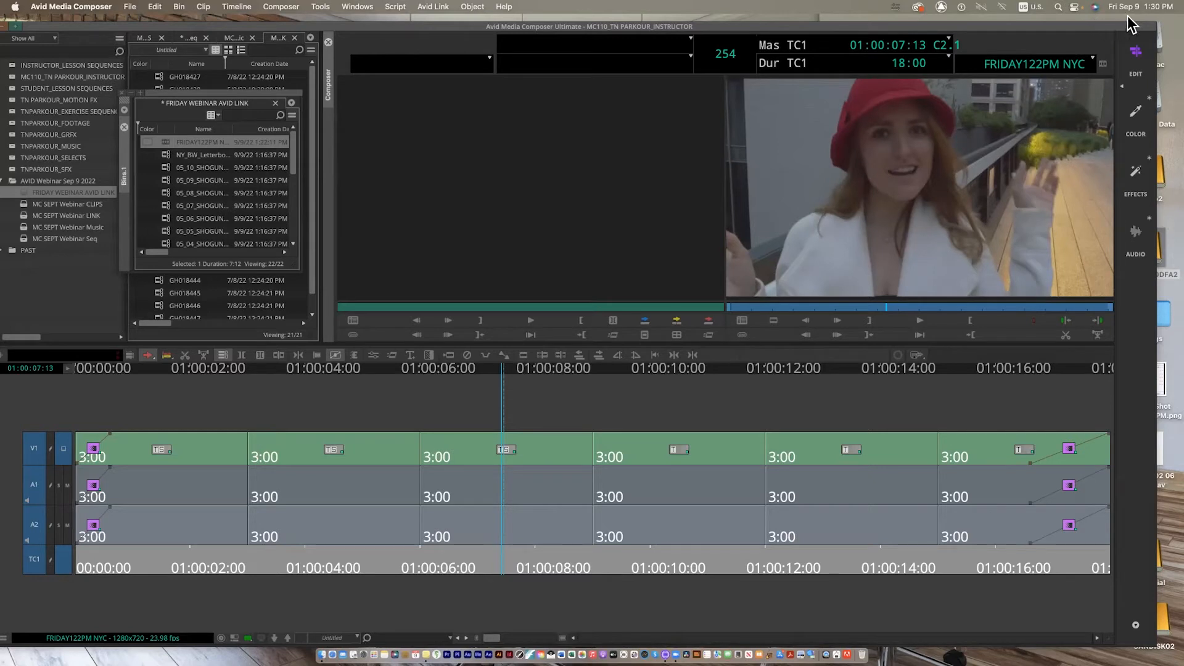
left_click(1091, 60)
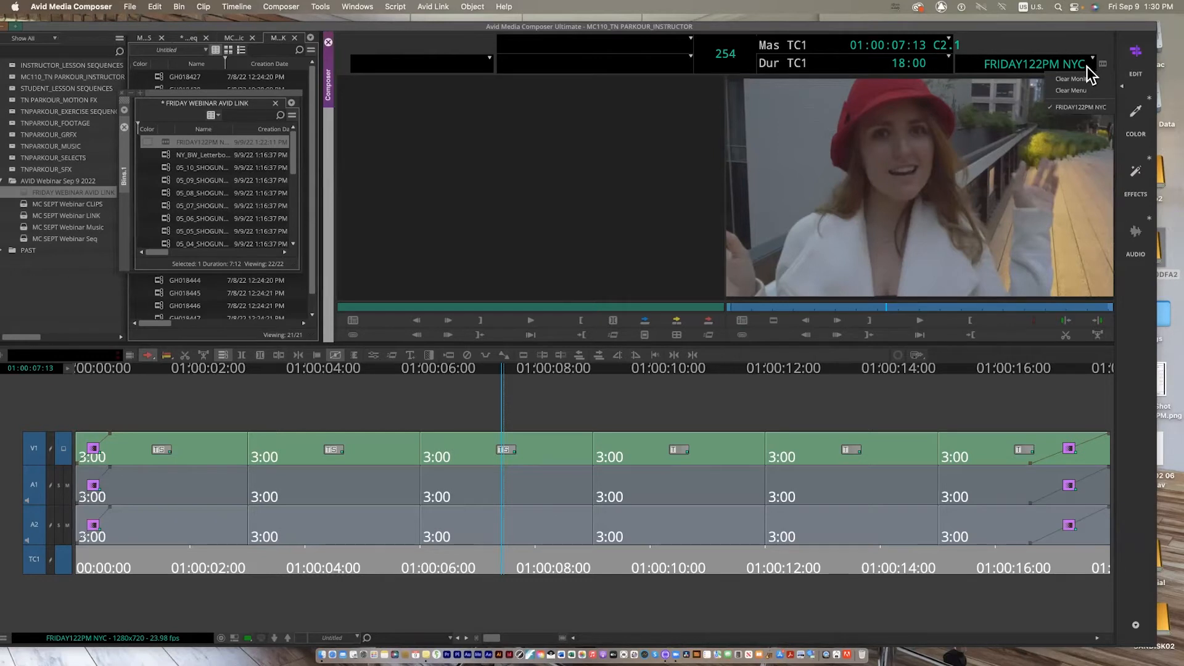
left_click(1082, 79)
left_click(1091, 60)
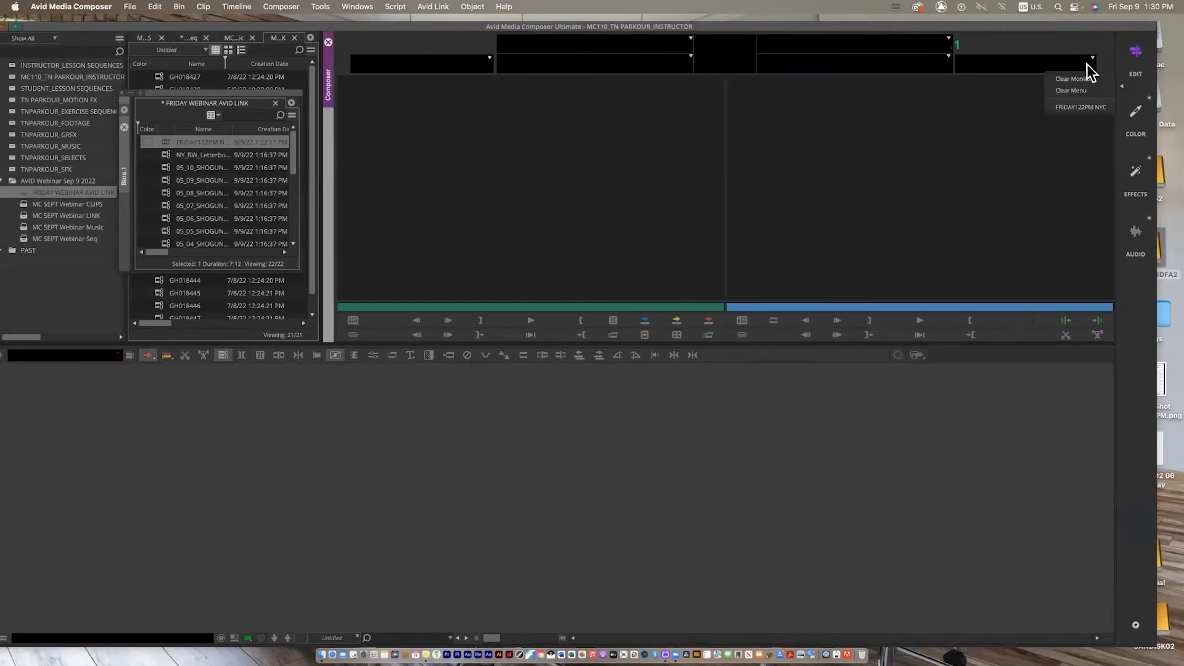
left_click(1083, 92)
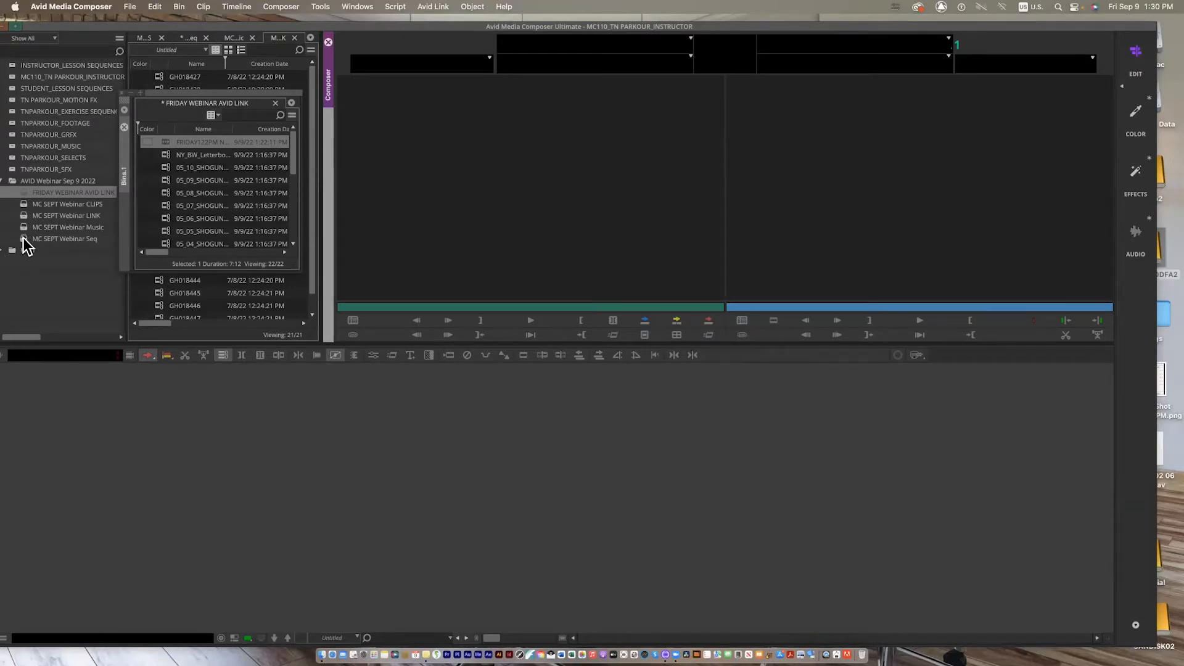
- Close all five bins in the AVID Webinar Sep 9 2022 folder, from FRIDAY WEBINAR AVID LINK through MC SEPT Webinar Seq
double_click(28, 238)
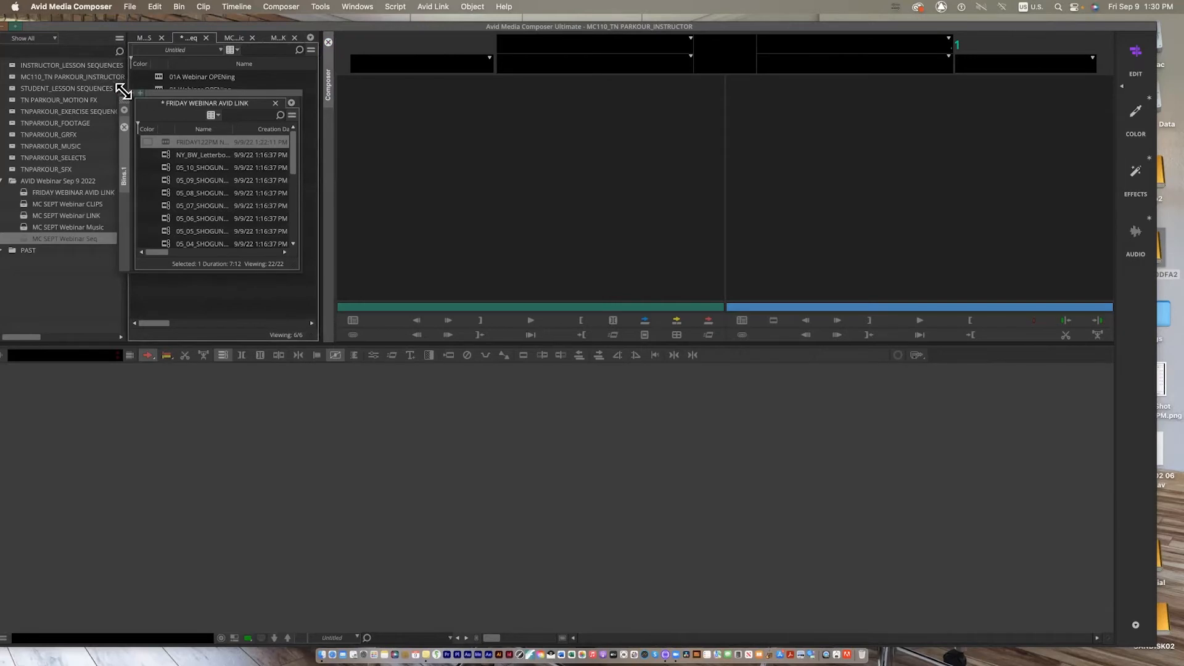
left_click(25, 193)
left_click(25, 241, "shift")
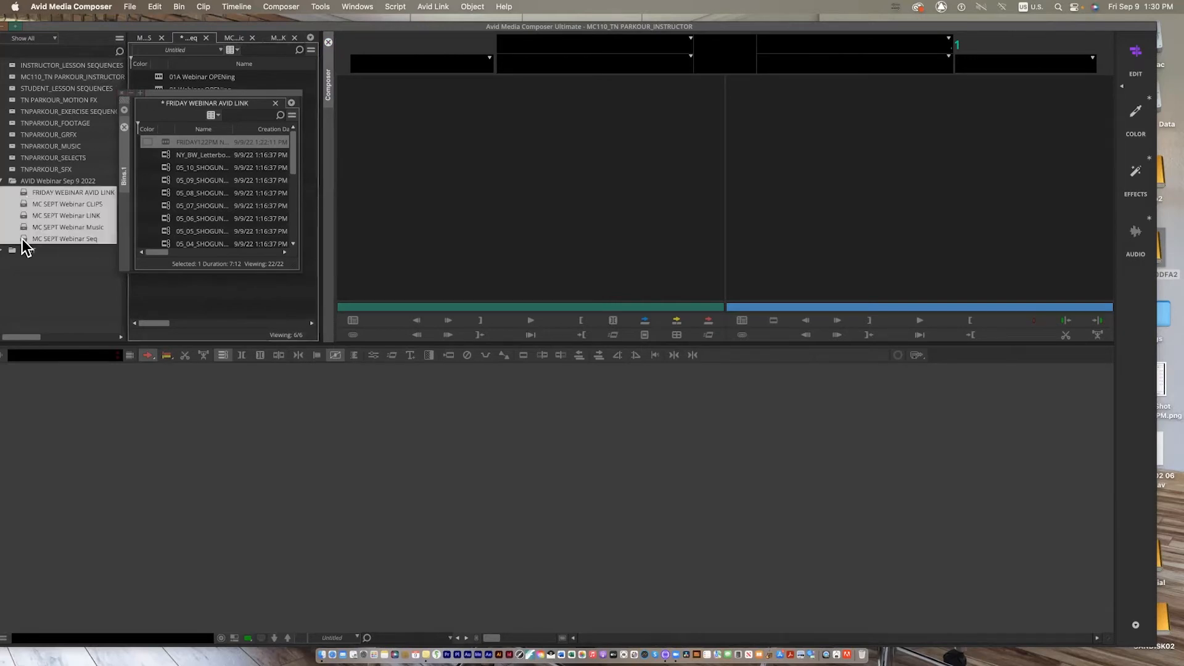
left_click(29, 207)
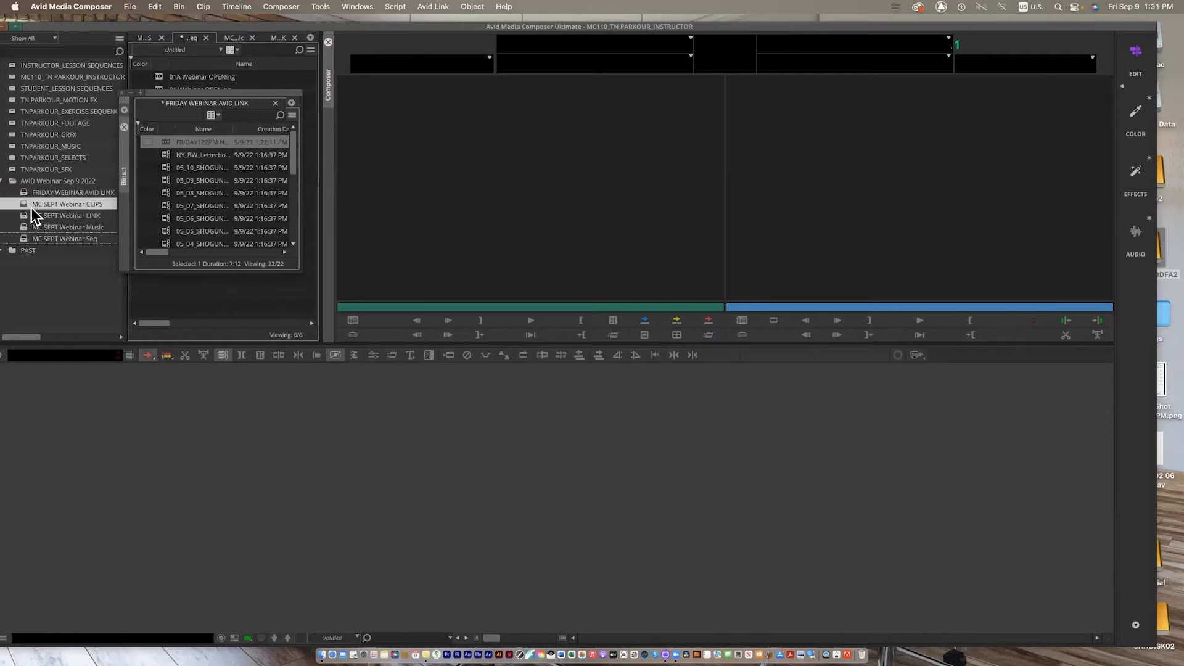
left_click(22, 193)
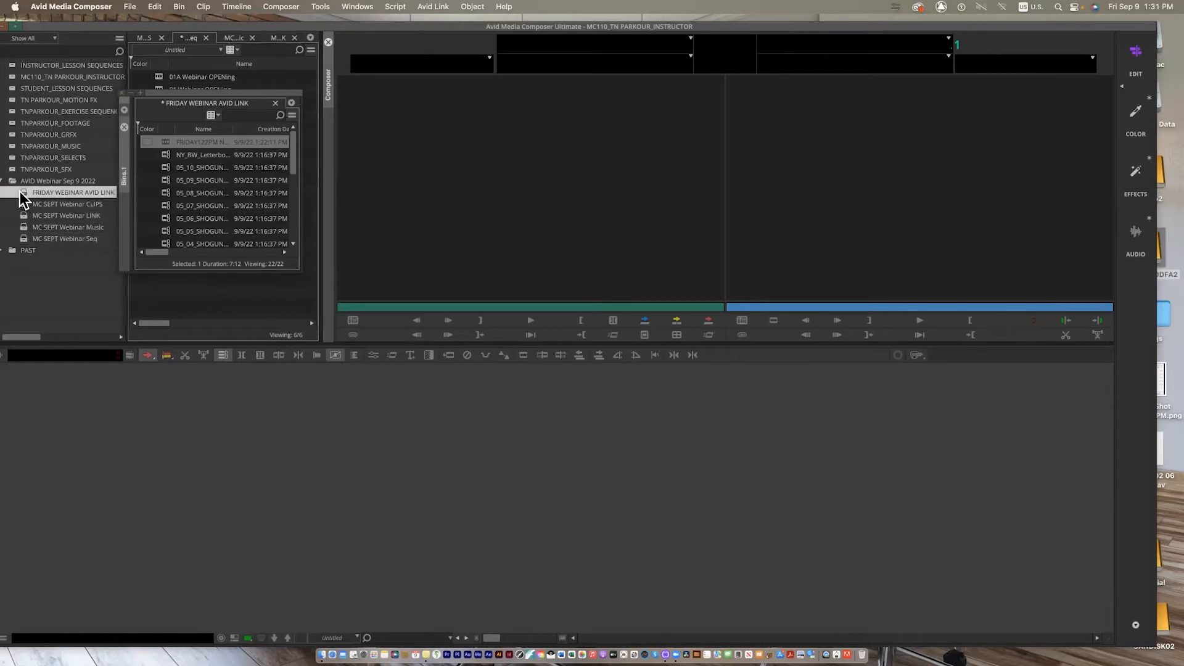
left_click(27, 241, "shift")
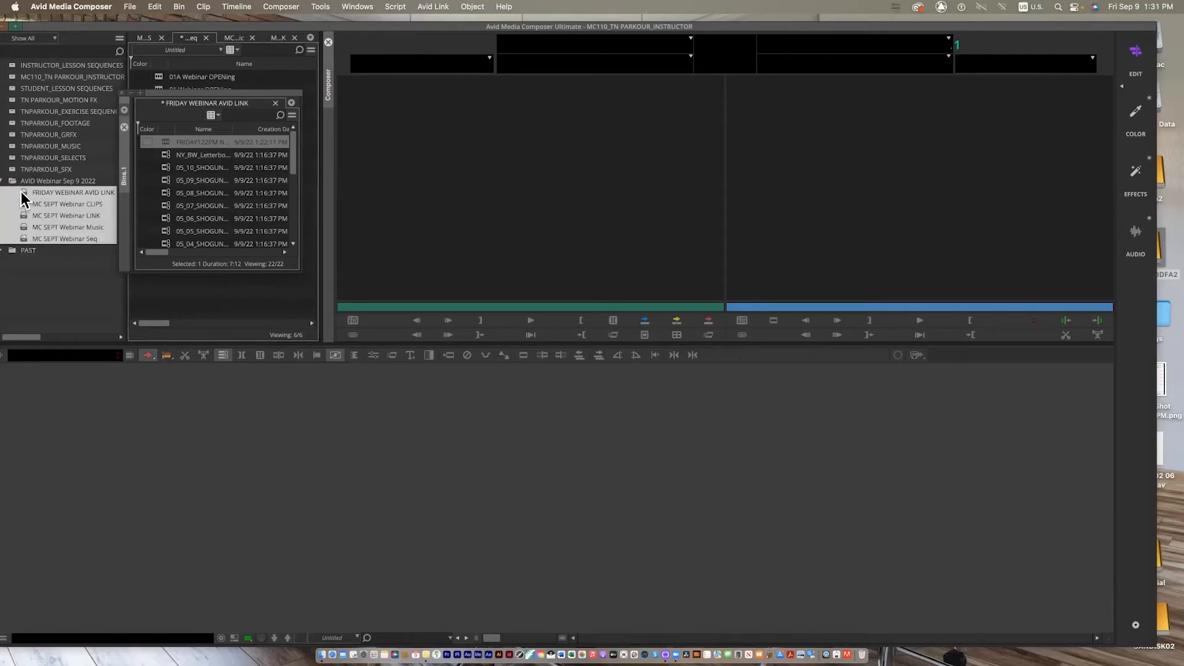
right_click(26, 195)
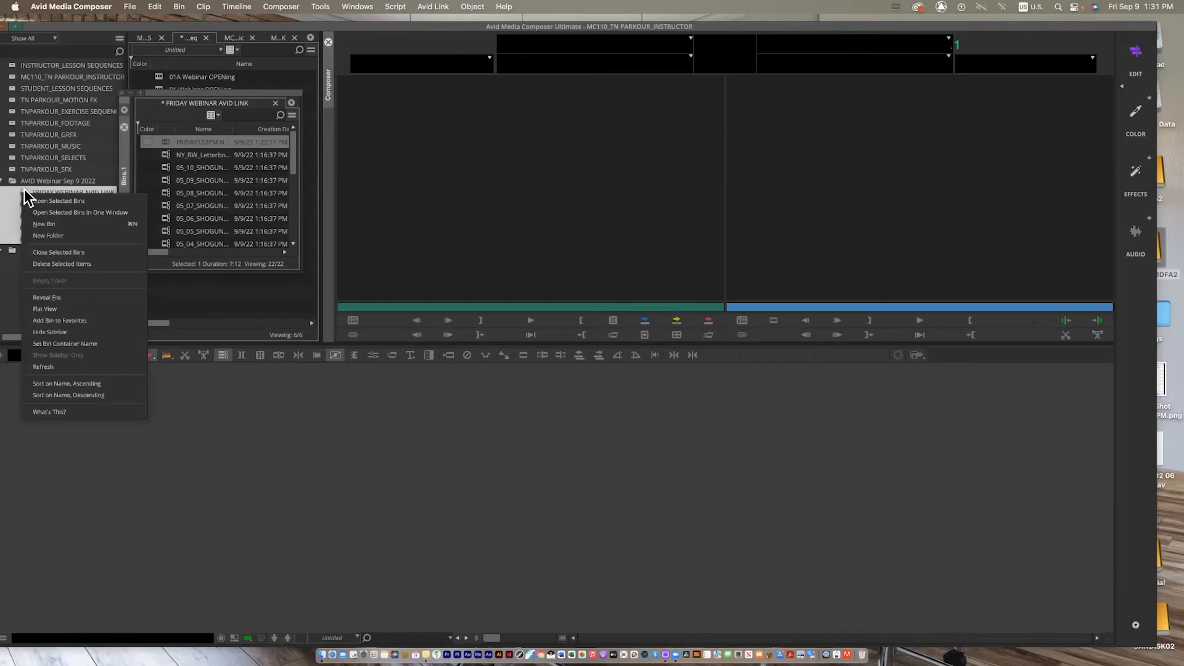
left_click(87, 251)
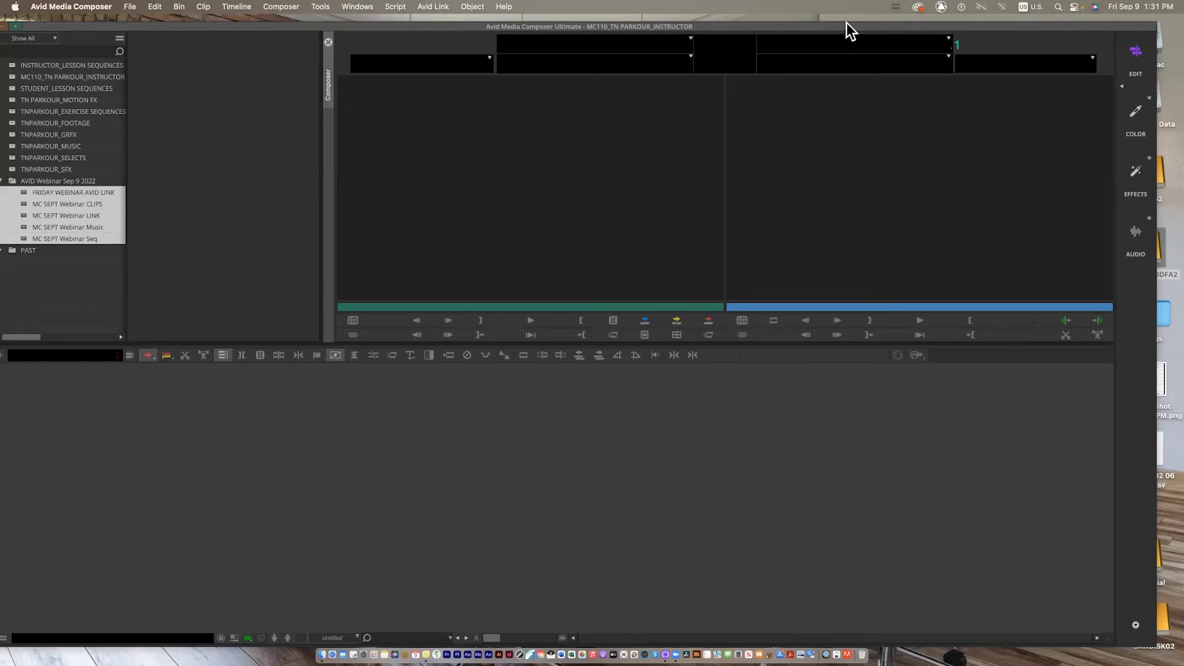
left_click(34, 266)
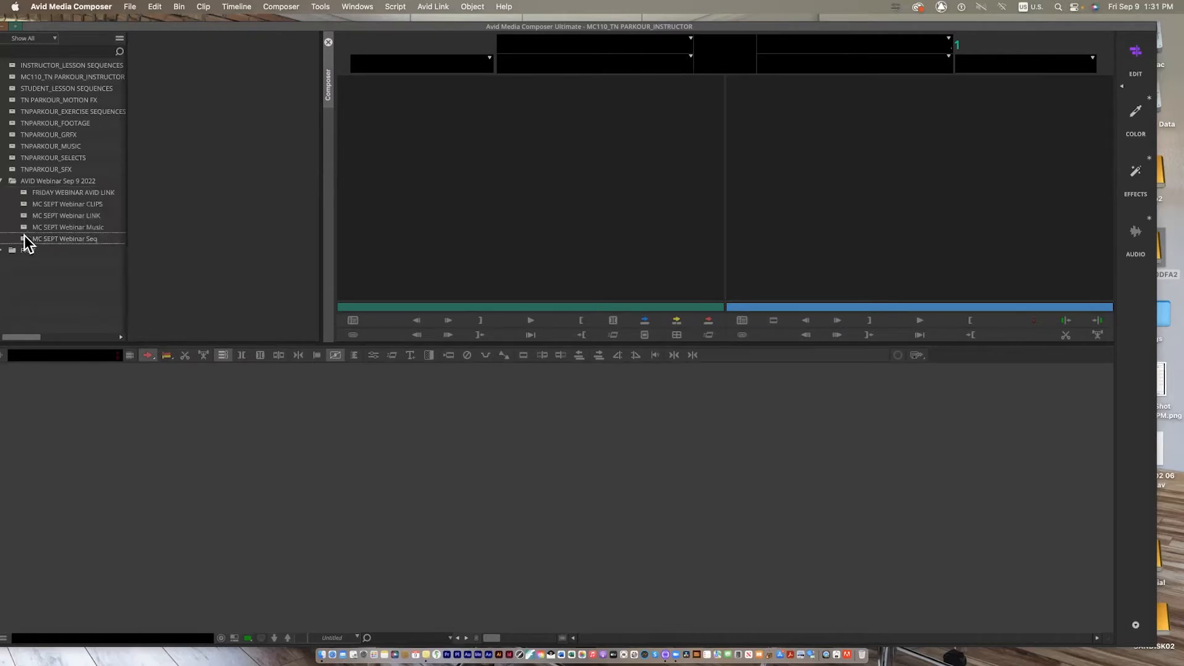
- Open the MC SEPT Webinar Seq bin and load the 01 Webinar OPENing sequence into the record monitor
left_click(23, 240)
double_click(23, 239)
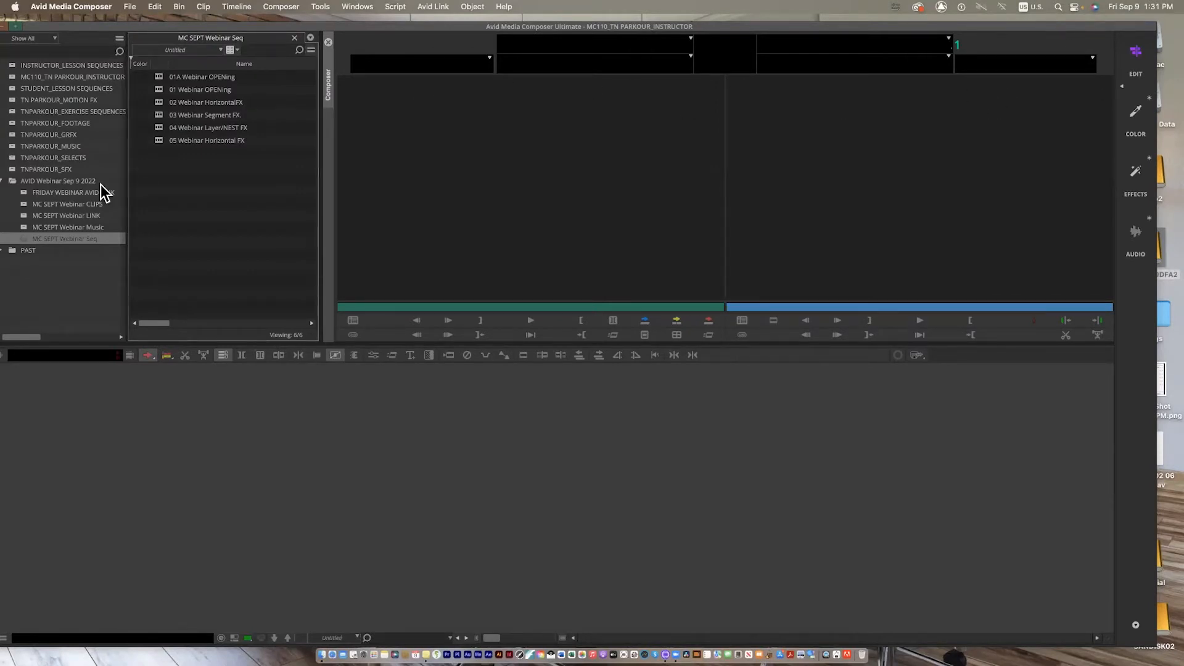
left_click(157, 87)
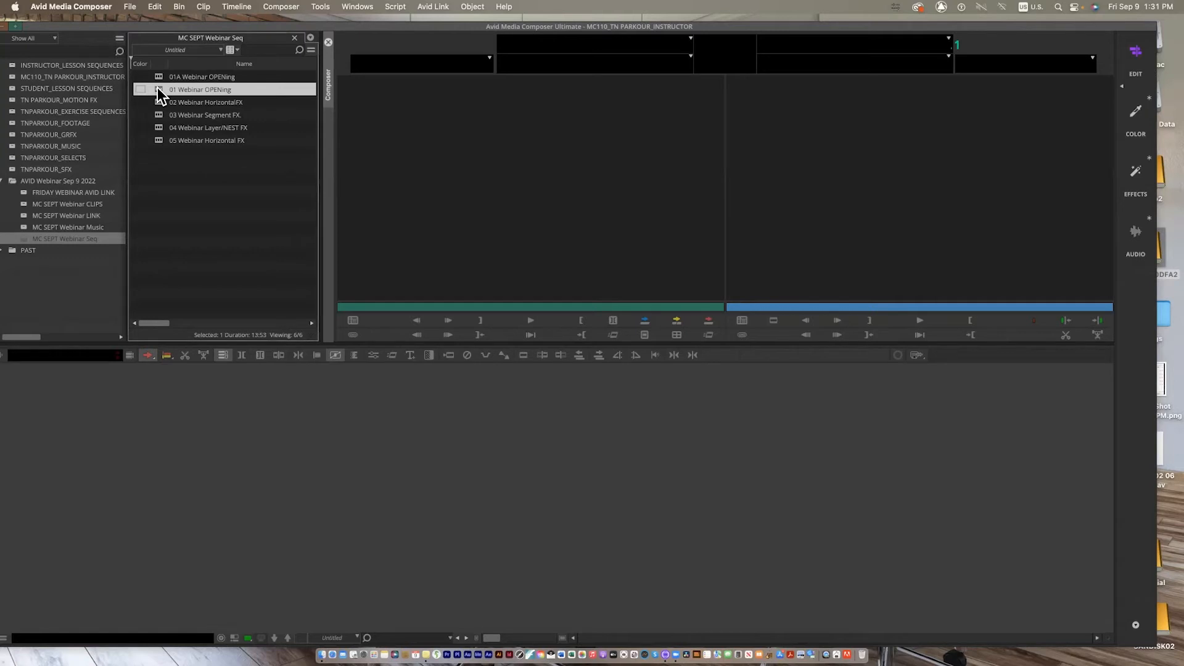
double_click(157, 87)
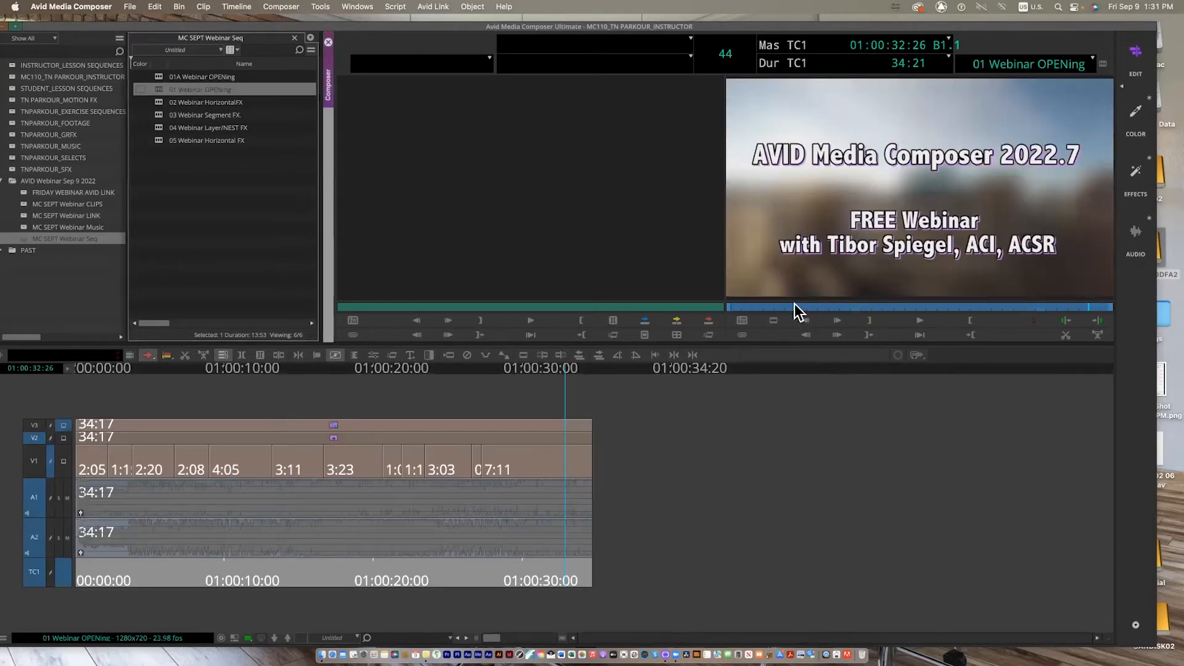
- Play 01 Webinar OPENing from its start and stop at 01:00:16:15
key("Home")
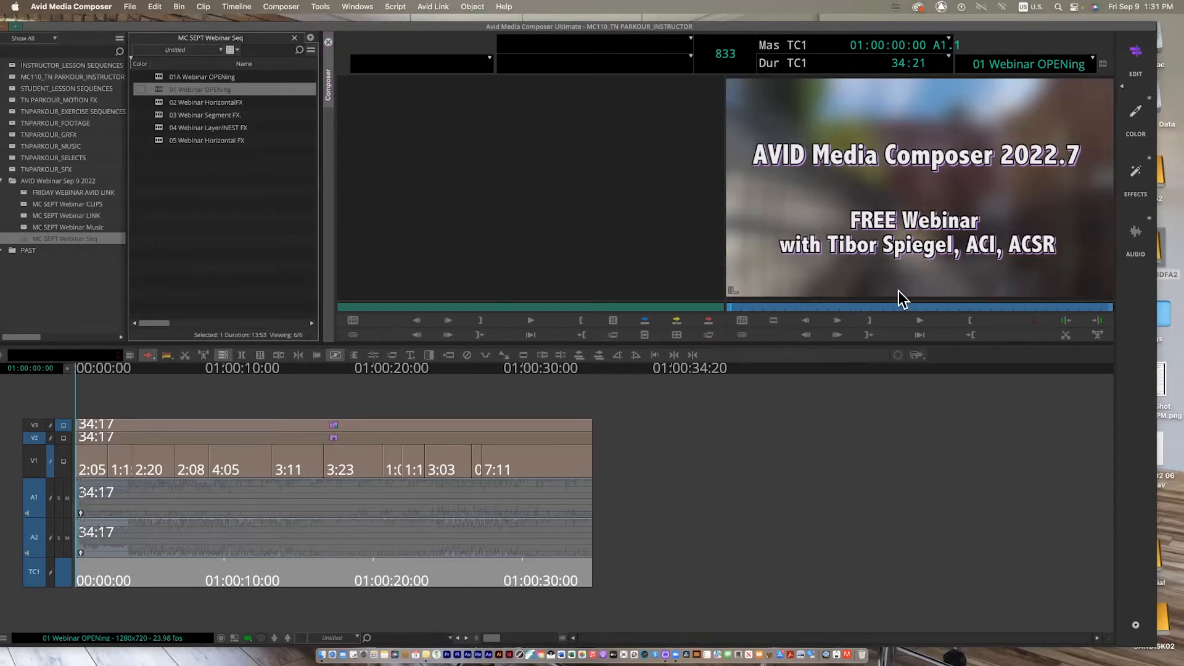
left_click(938, 324)
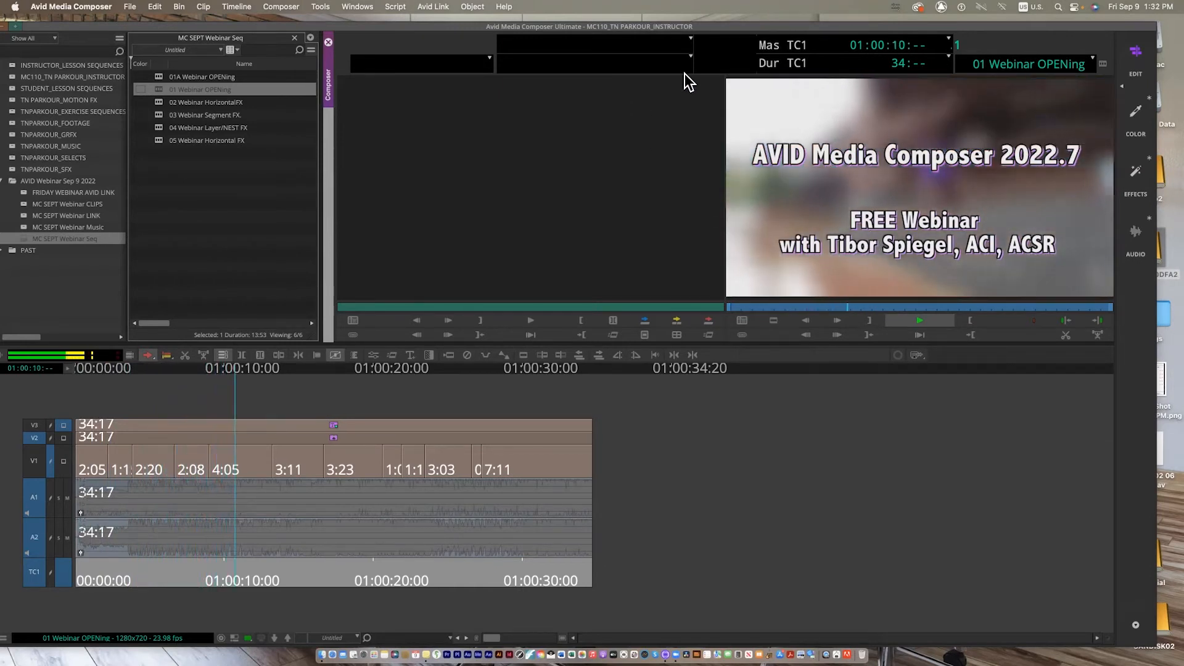
key("space")
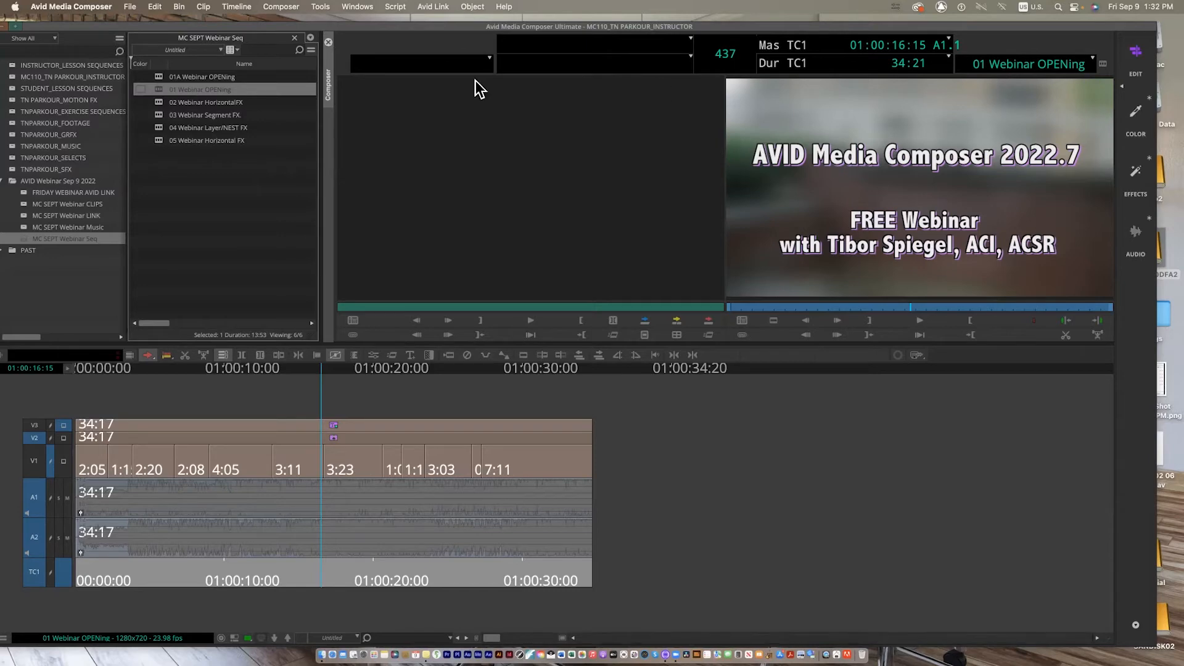
- Load 01A Webinar OPENing, park at its start, and compare the picture with V2 monitored against V1 only
double_click(161, 78)
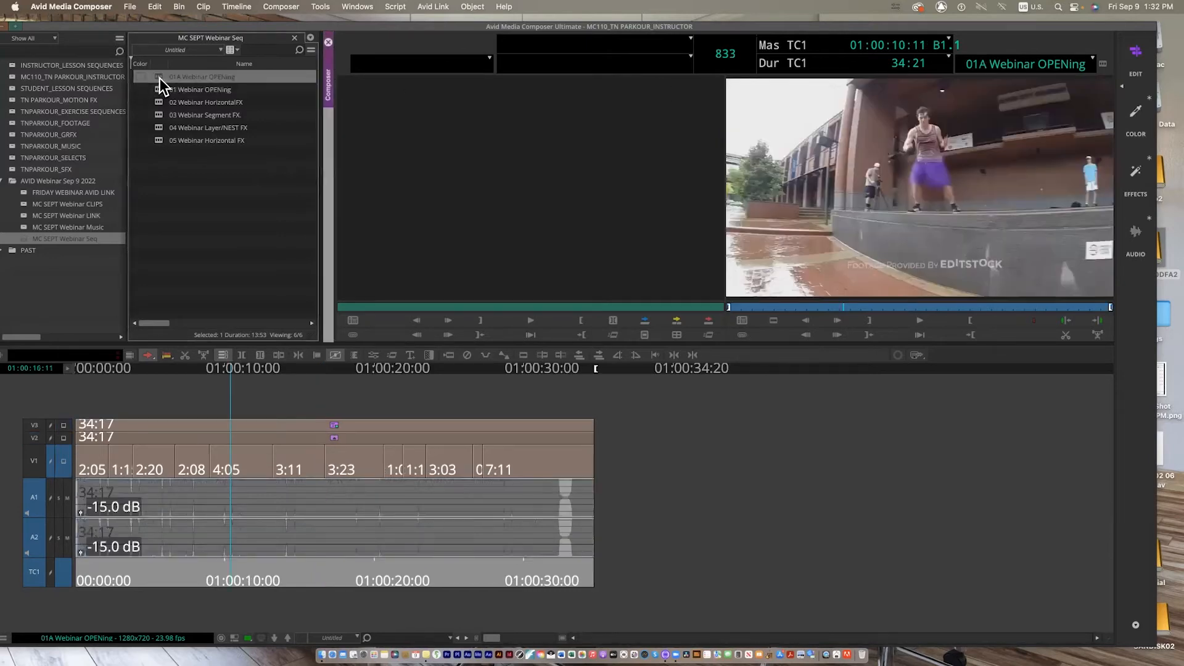
left_click_drag(802, 309, 668, 336)
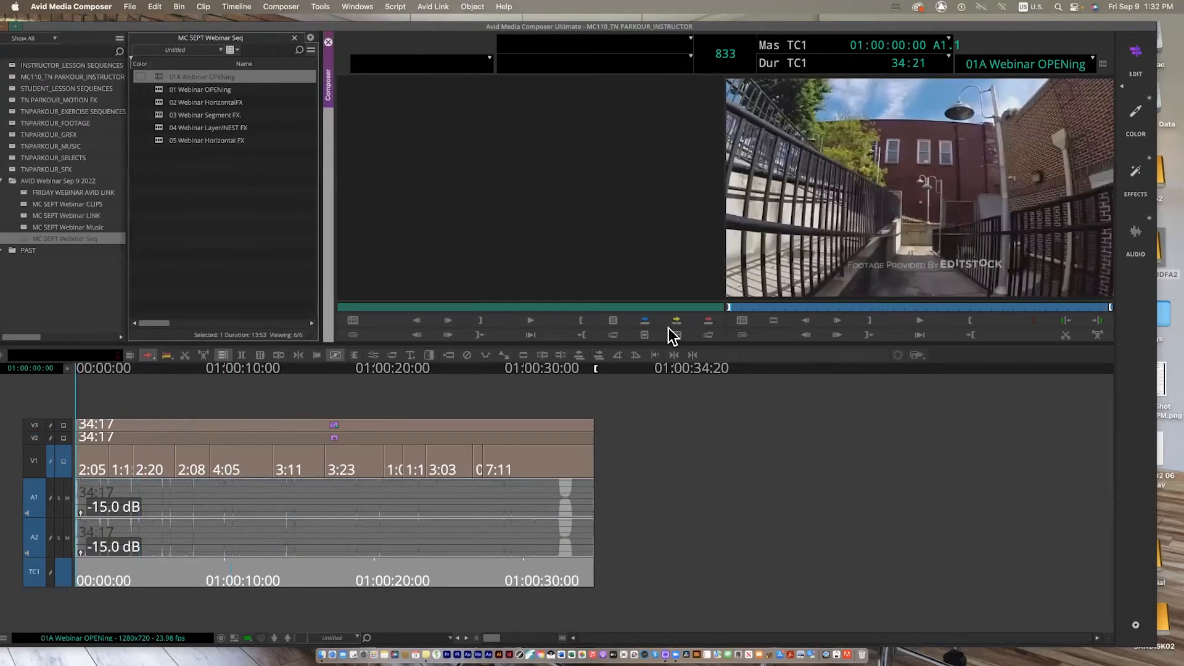
left_click(63, 439)
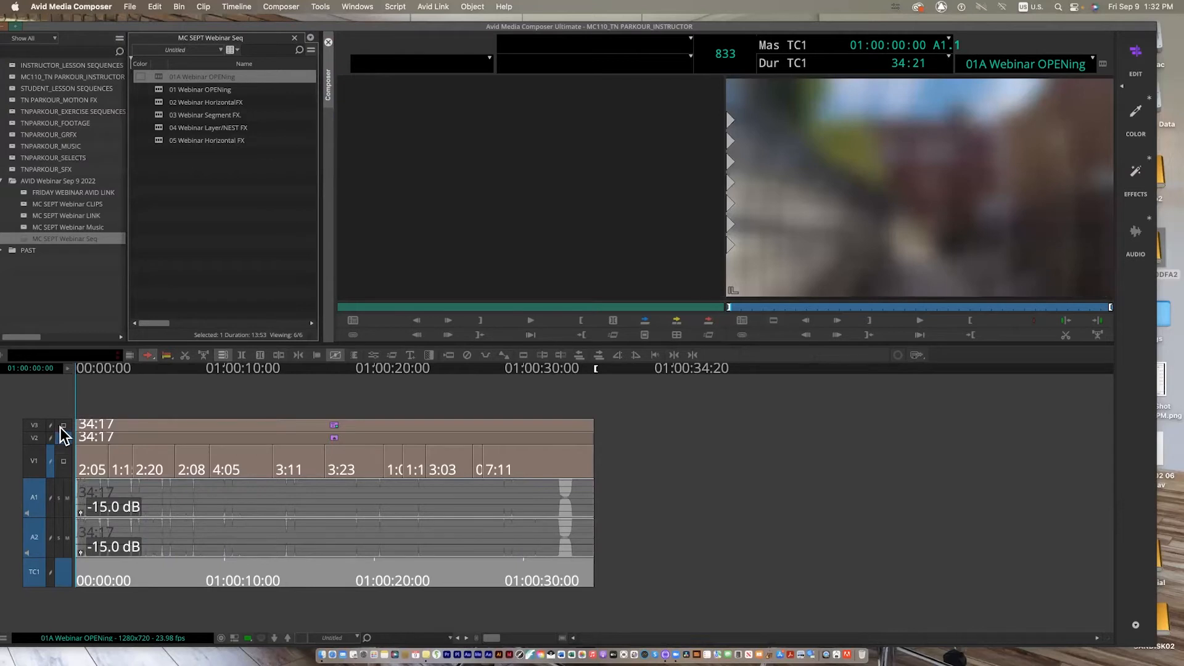
left_click(64, 438)
left_click(64, 461)
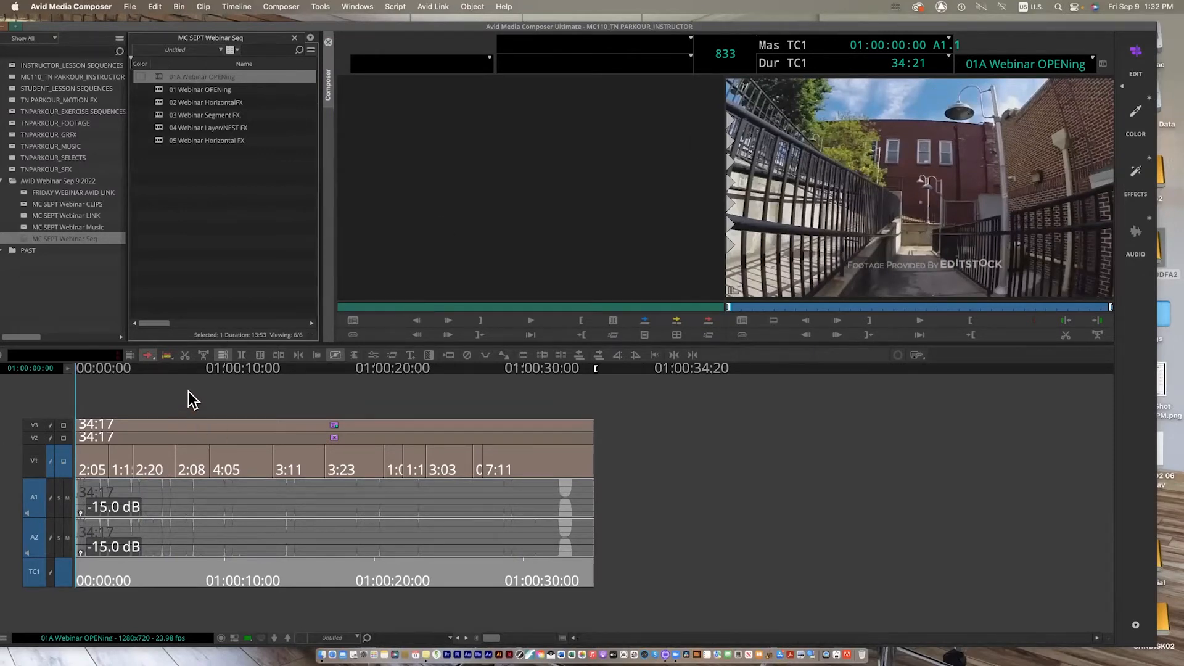
- Play 01A Webinar OPENing from its start with only V1 monitored and stop at 01:00:10:08
left_click_drag(321, 376, 26, 410)
key("super+slash")
left_click(529, 369)
left_click_drag(238, 387, 46, 420)
key("space")
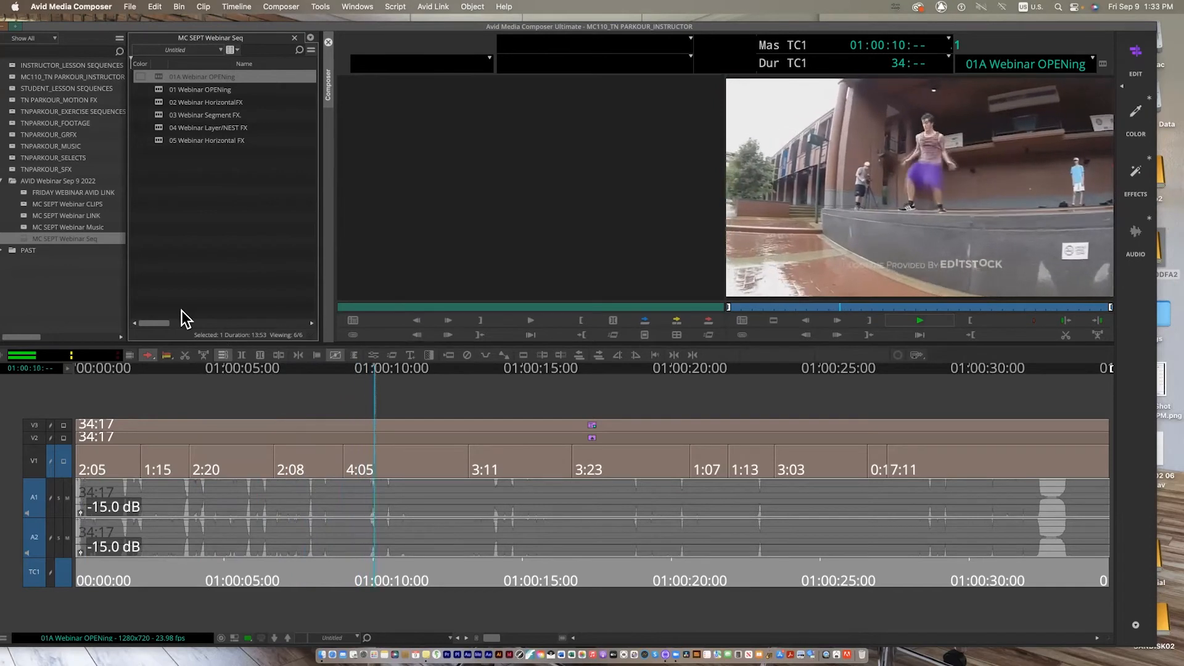
key("space")
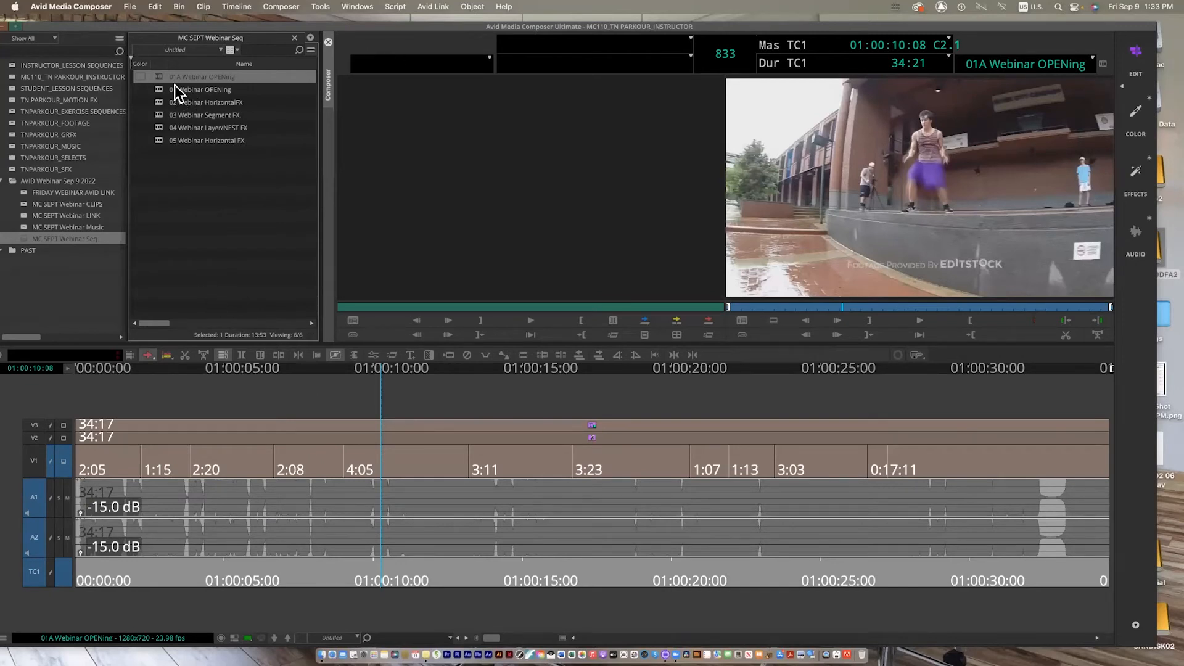
- Duplicate the 01A Webinar OPENing sequence, name the copy "4 U guys ONLY", and save the bin
left_click(161, 76)
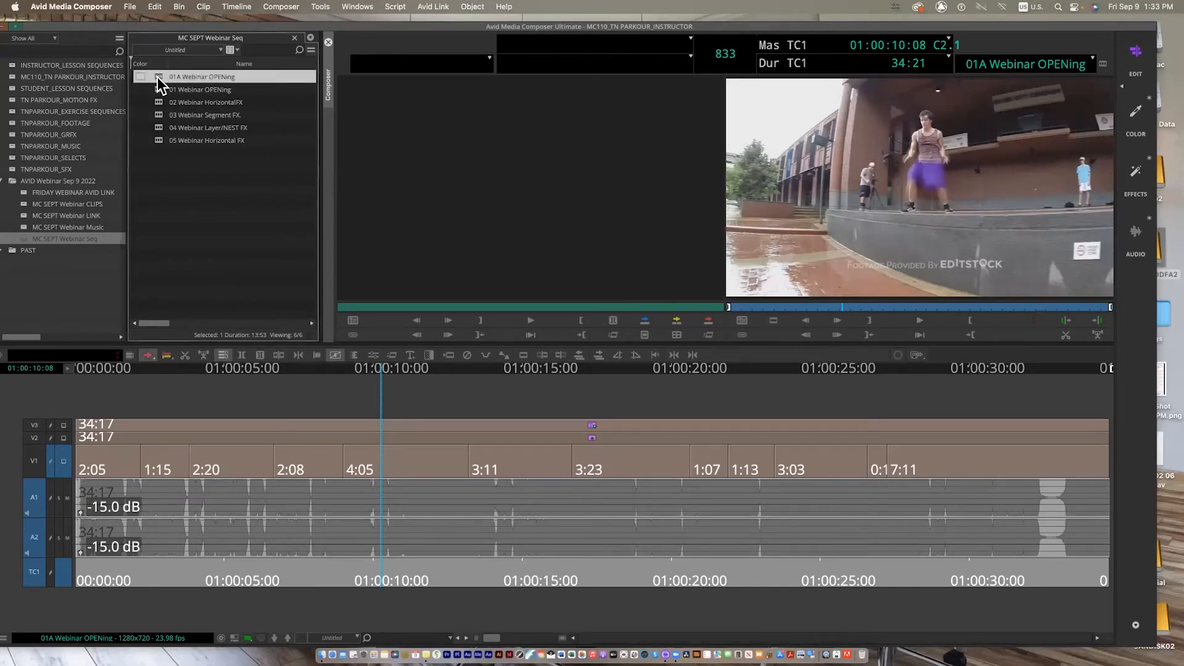
key("super+d")
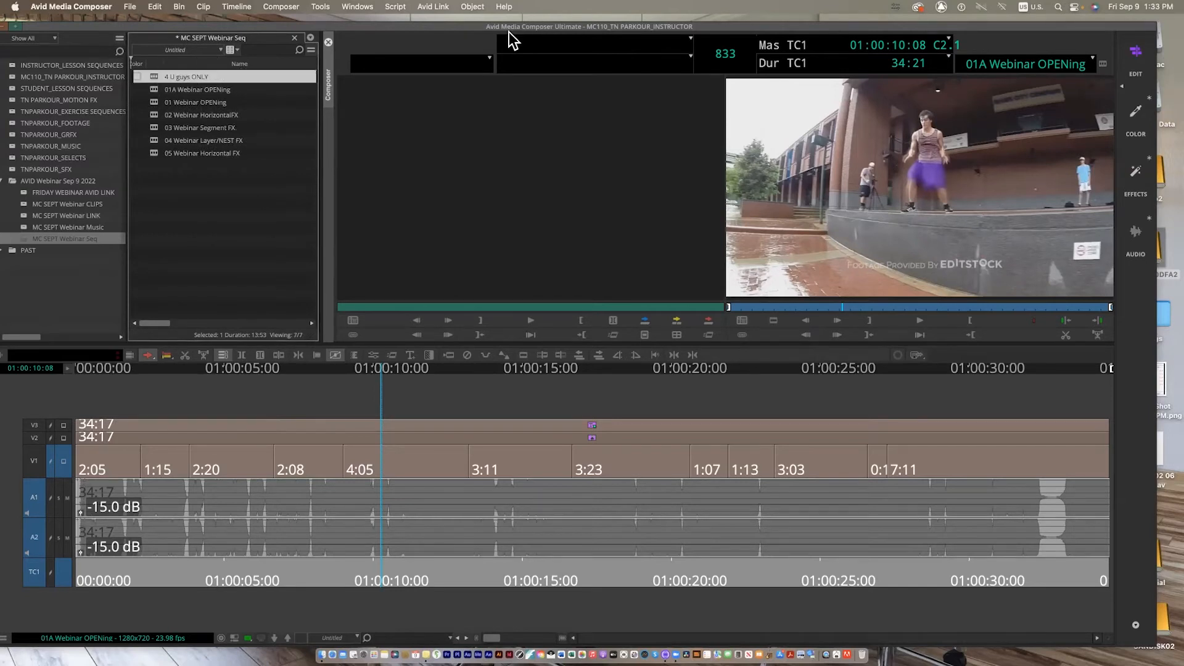
key("super+s")
- Monitor up to V3 in 01A Webinar OPENing and delete the full-length title on V3 and blur segment on V2
left_click(65, 437)
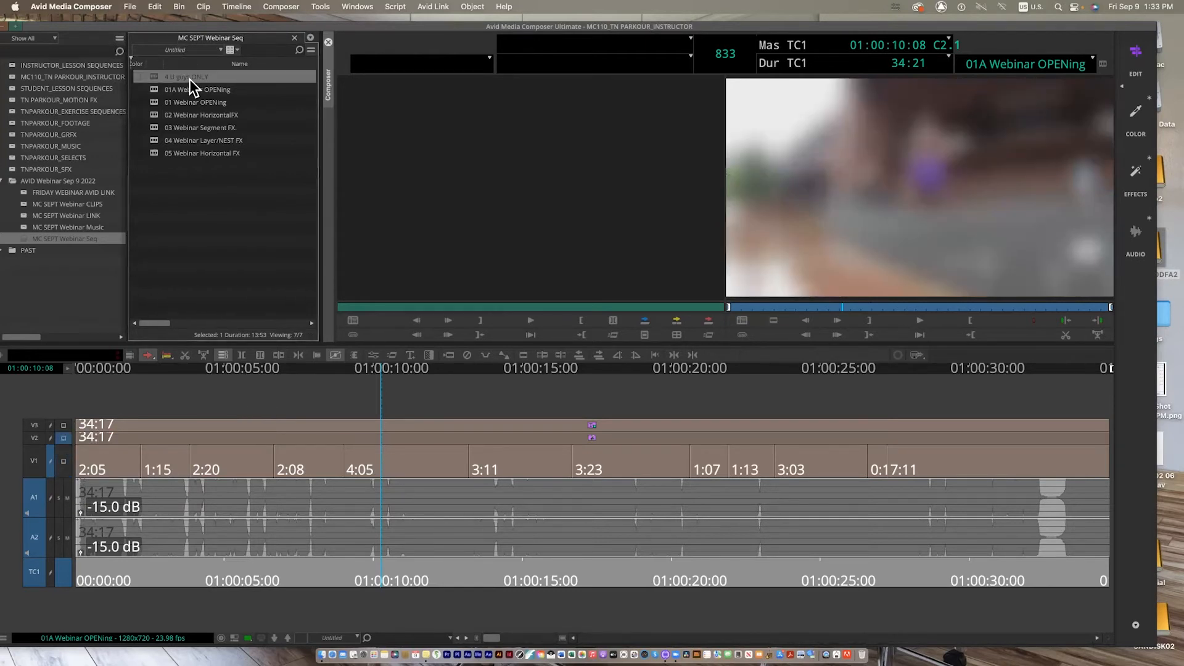
left_click(63, 424)
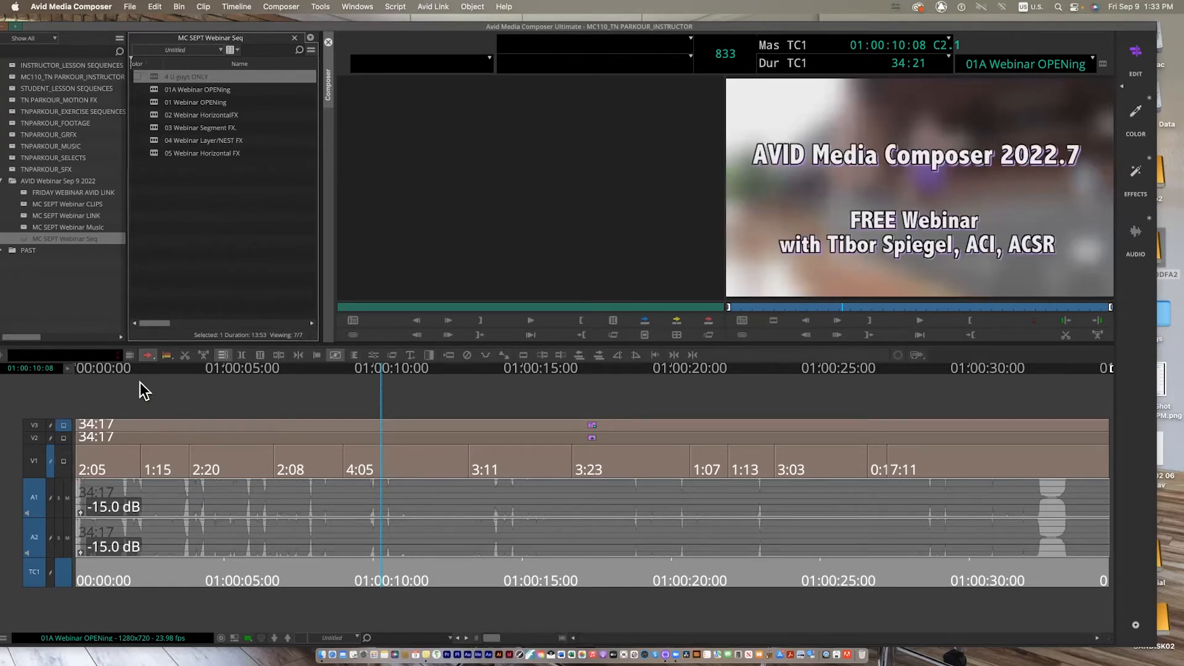
left_click(203, 422)
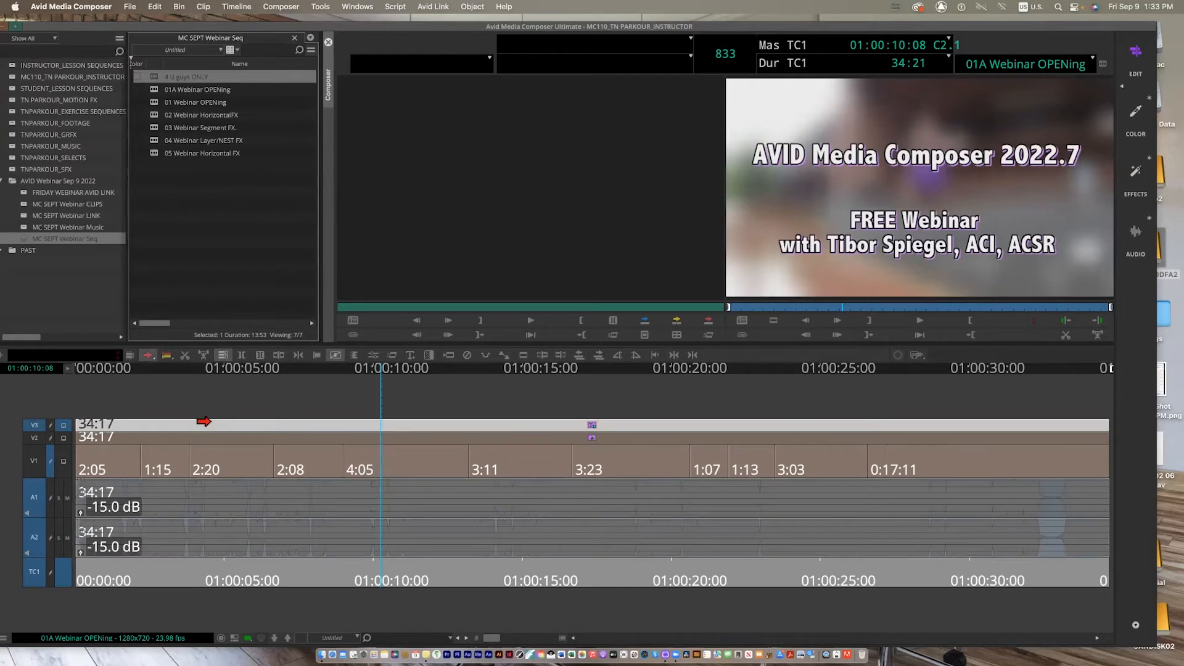
left_click_drag(203, 421, 199, 442)
key("Delete")
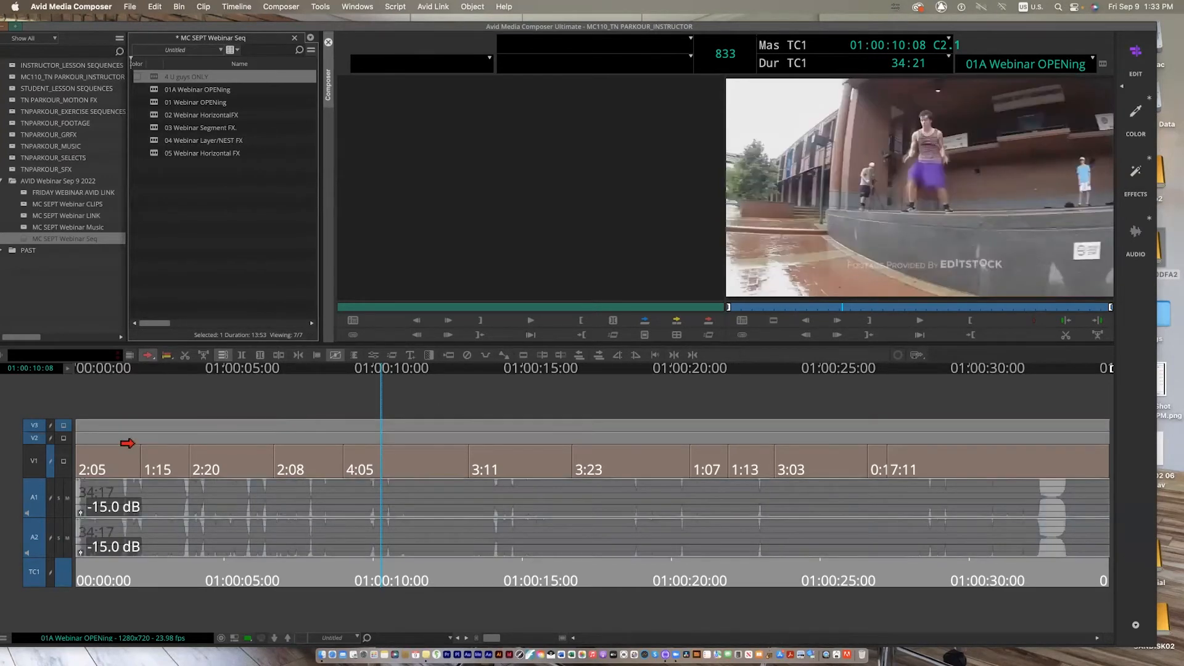
- Play 01A Webinar OPENing from its start without the titles and return the position indicator to 01:00:00:00
left_click(33, 463)
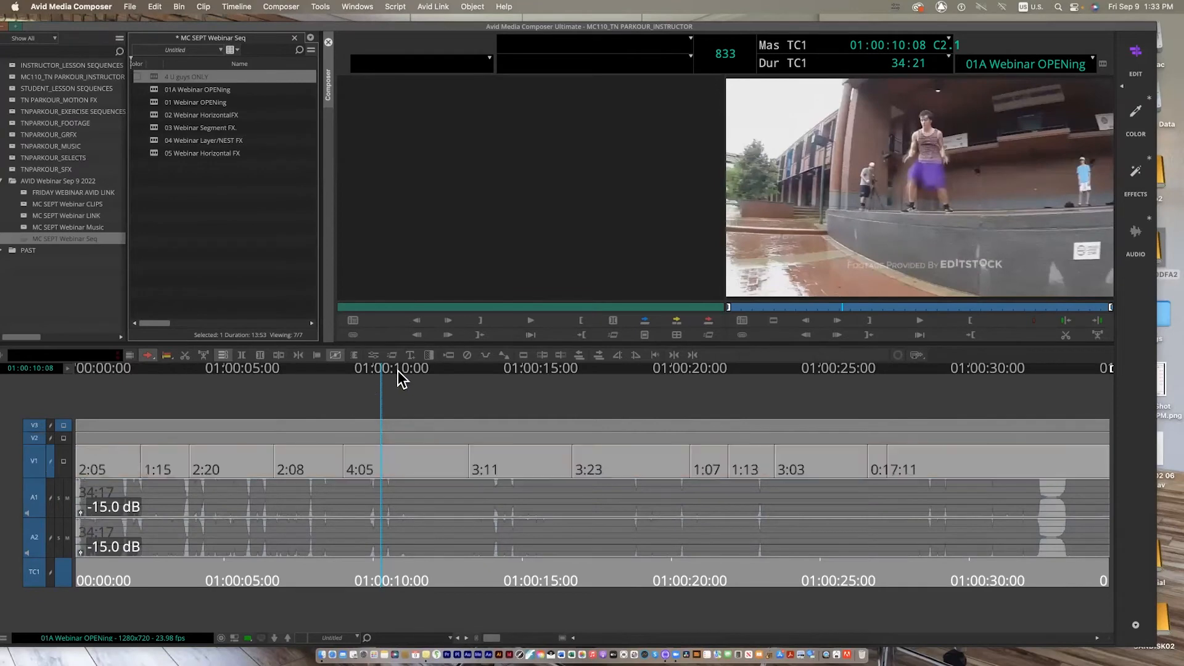
left_click_drag(380, 368, 6, 402)
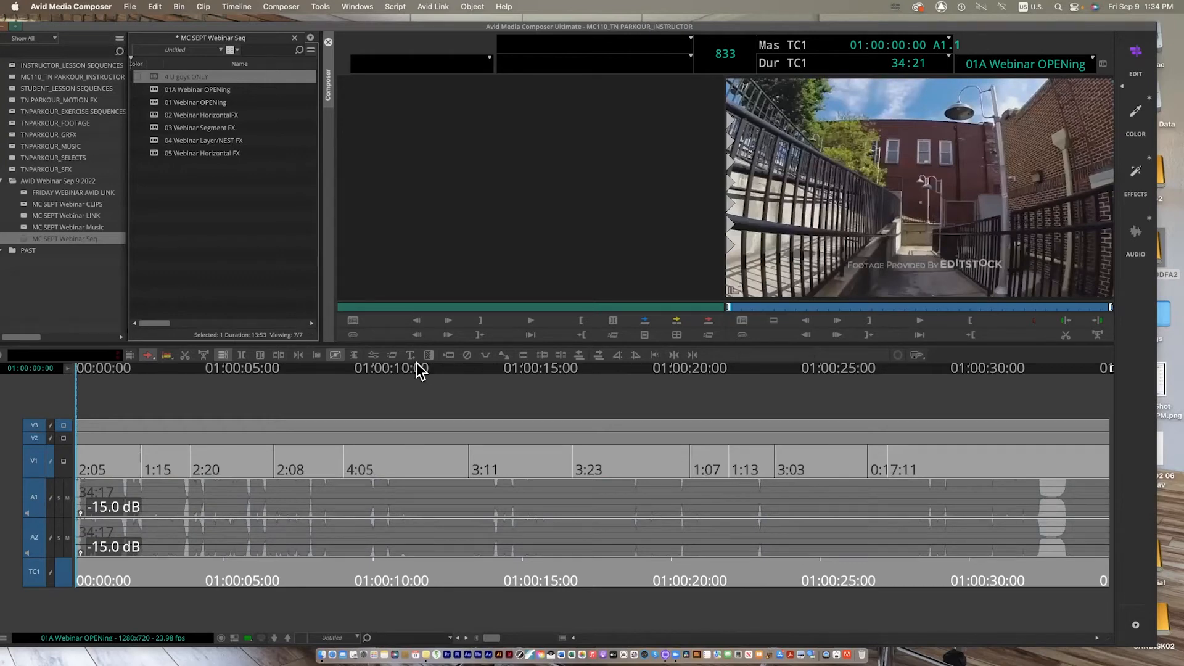
key("space")
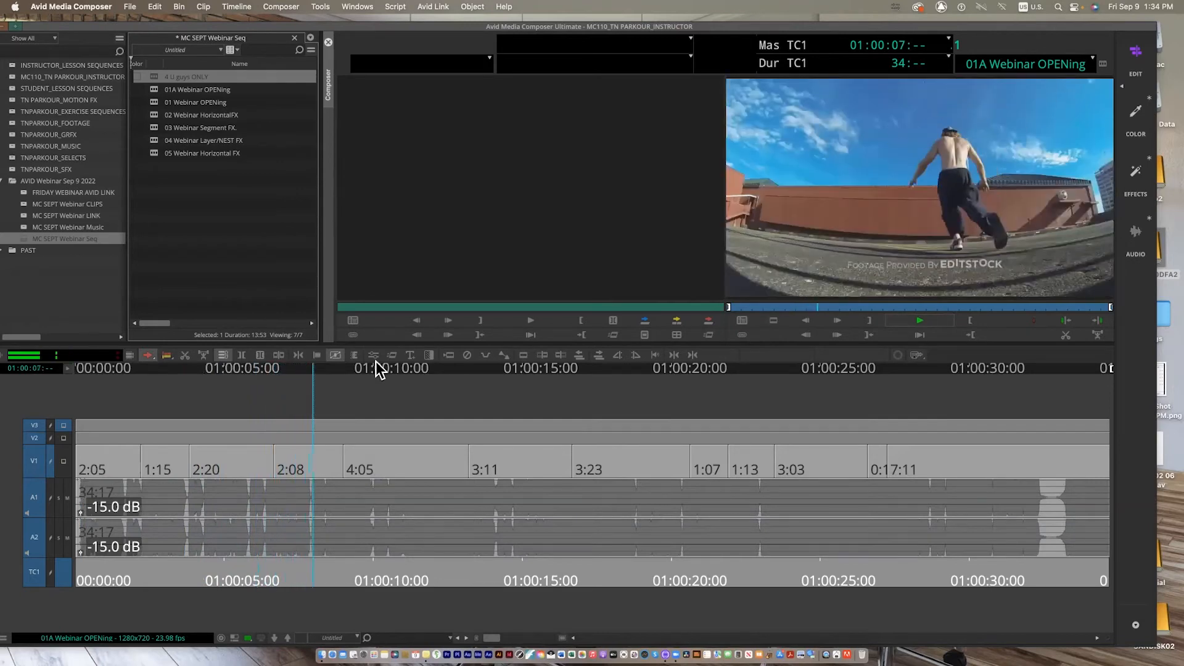
key("Home")
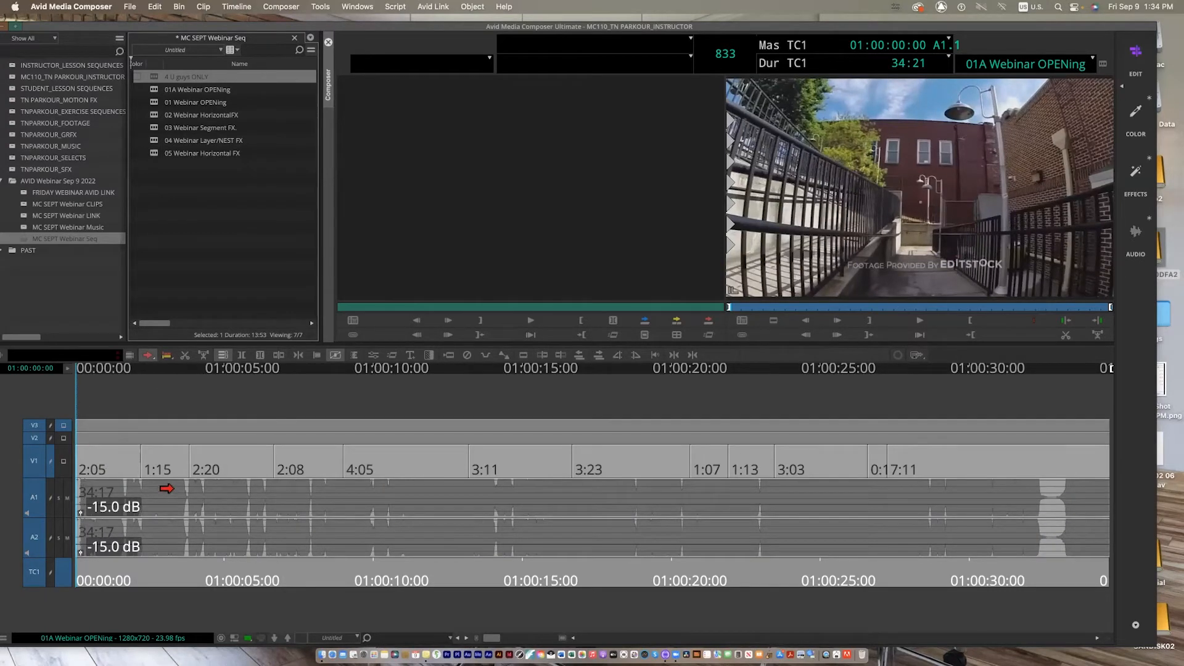
- Deselect all tracks in the timeline and enable only the TC1 track
key("super+a")
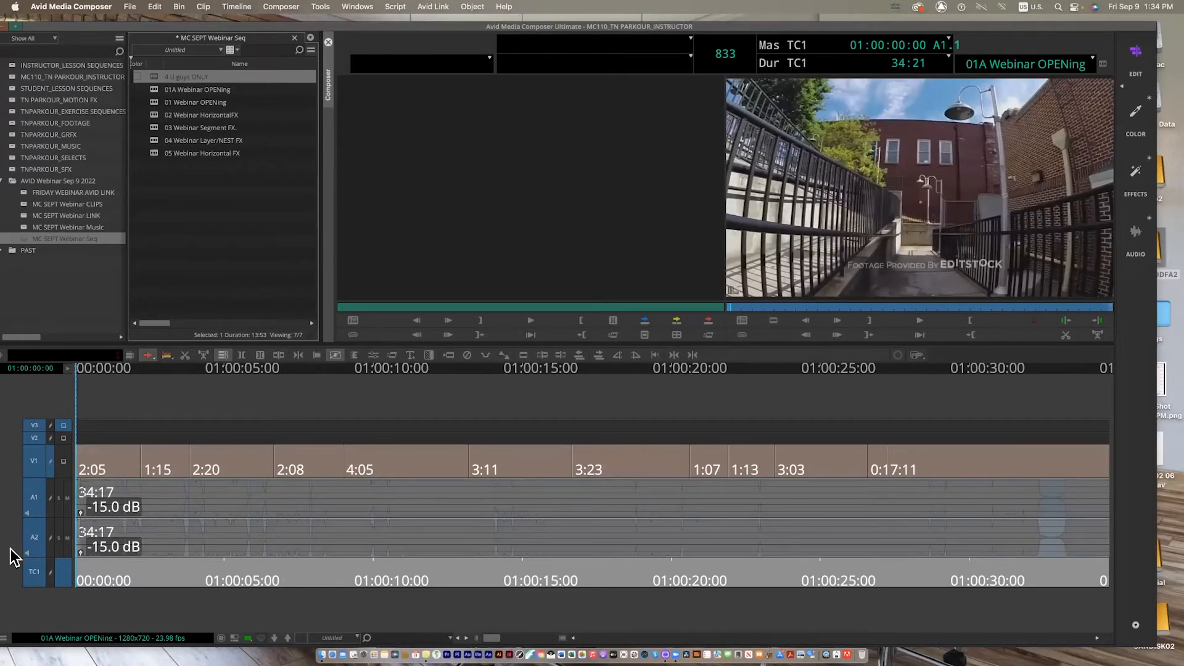
key("shift+super+a")
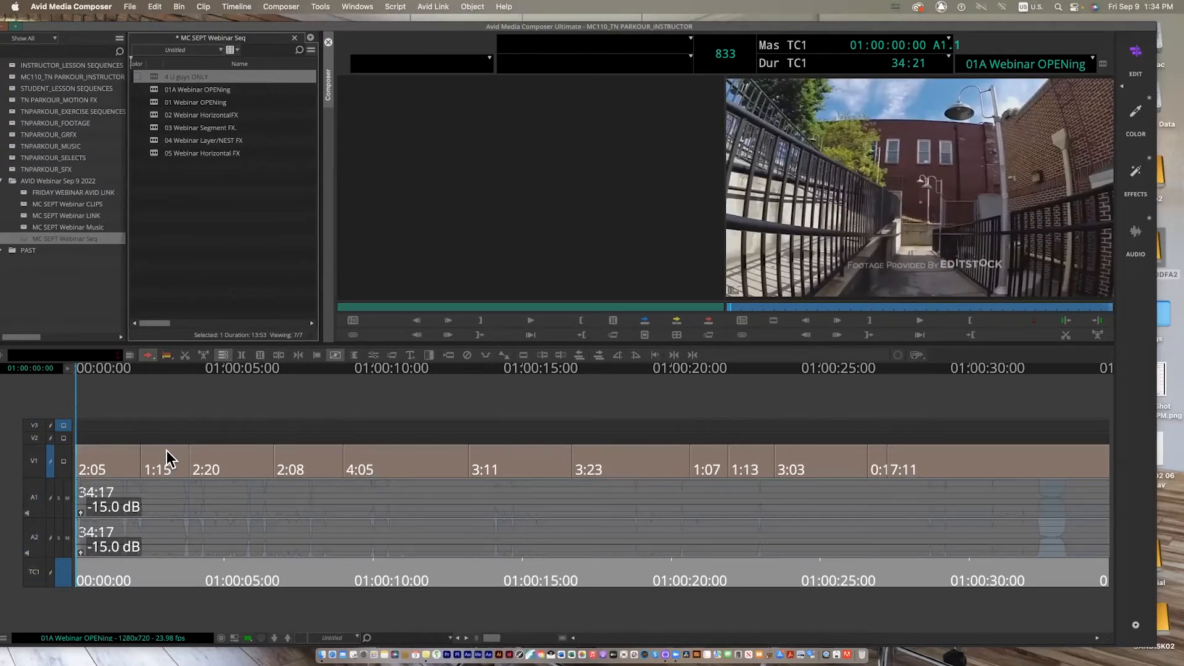
left_click(35, 572)
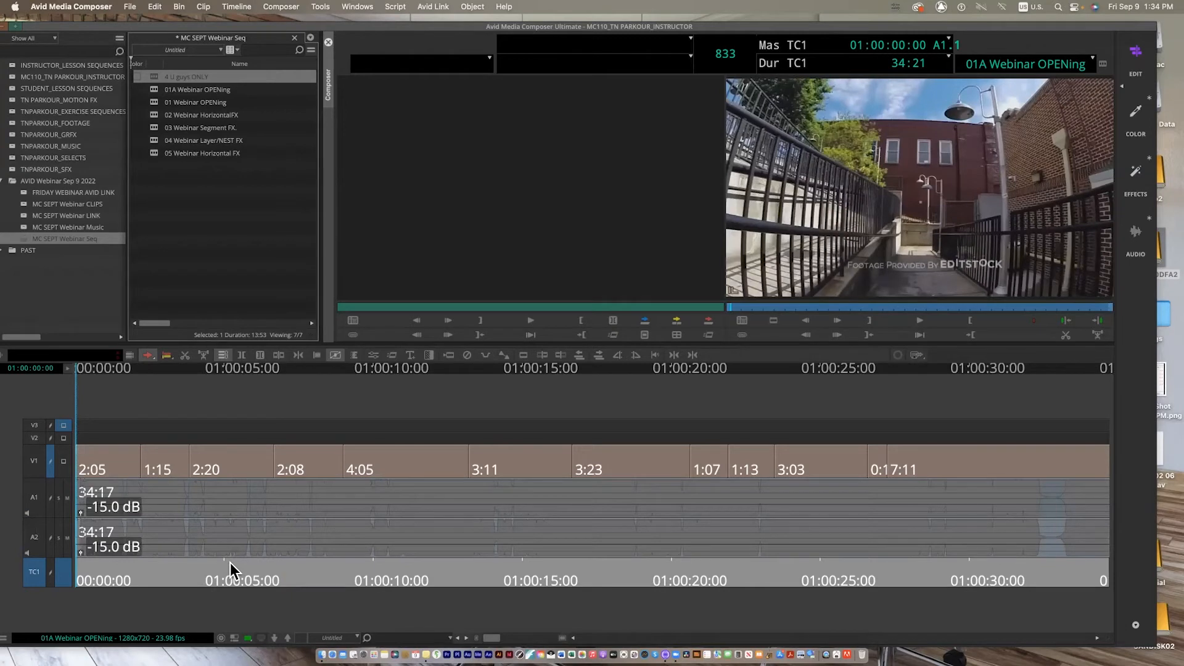
- Open the MINE keyboard setting, examine its Shift layer for the Add Marker mapping, and close the settings
key("super+equal")
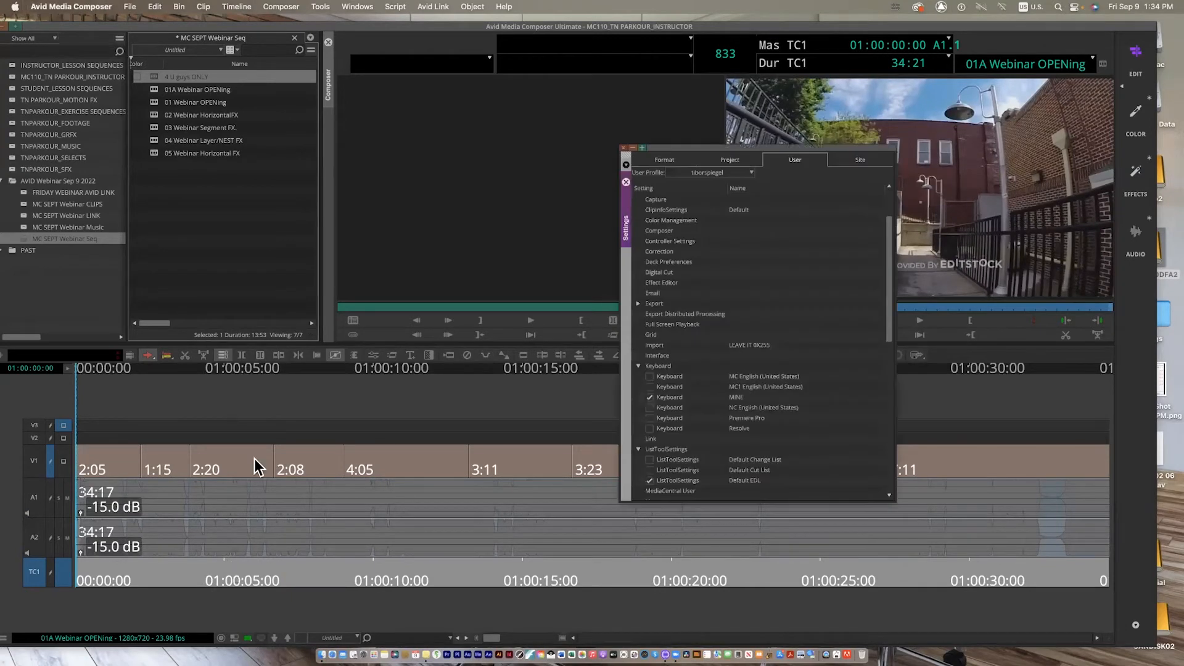
left_click(676, 397)
double_click(677, 399)
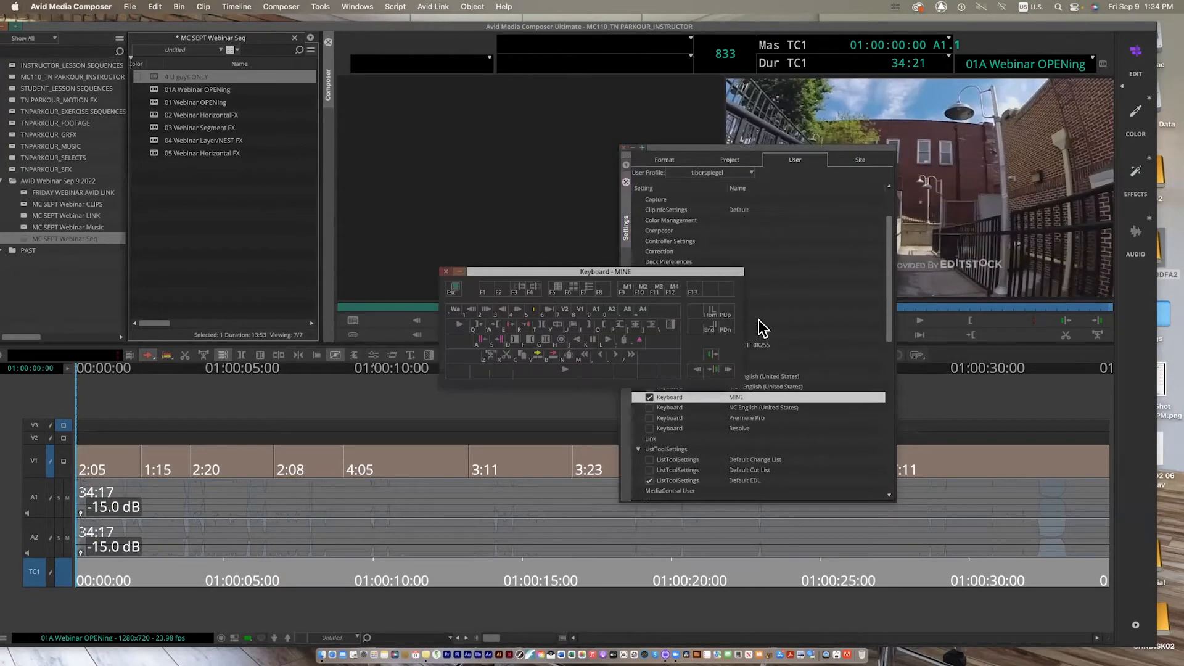
left_click_drag(697, 270, 558, 218)
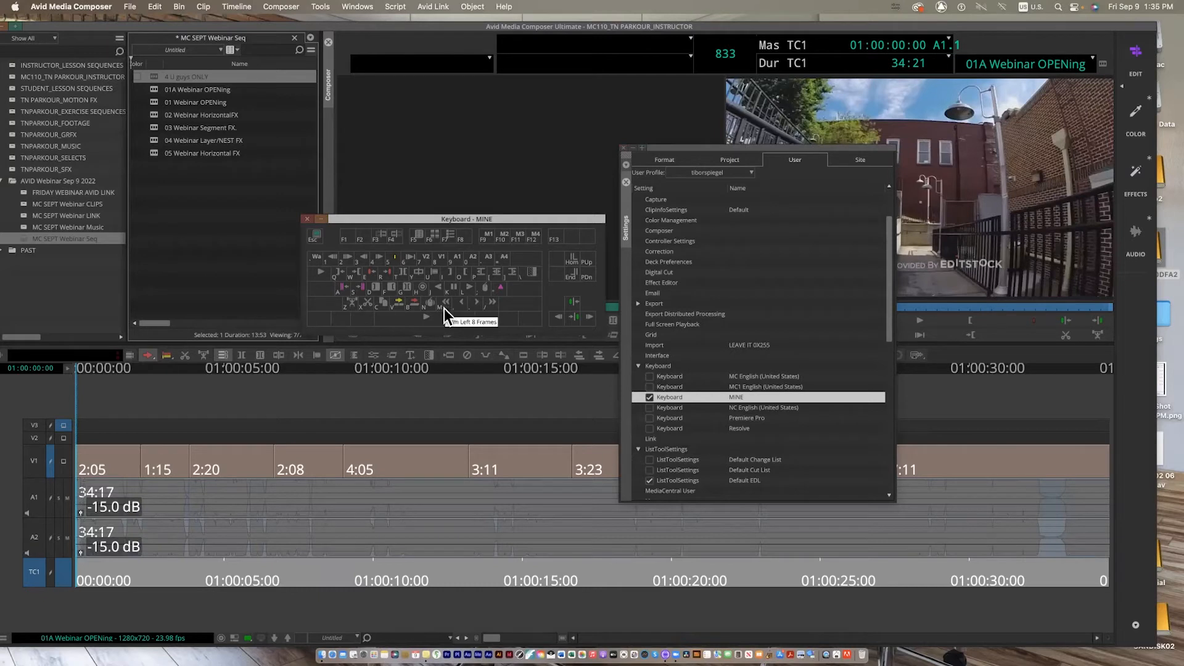
key("shift")
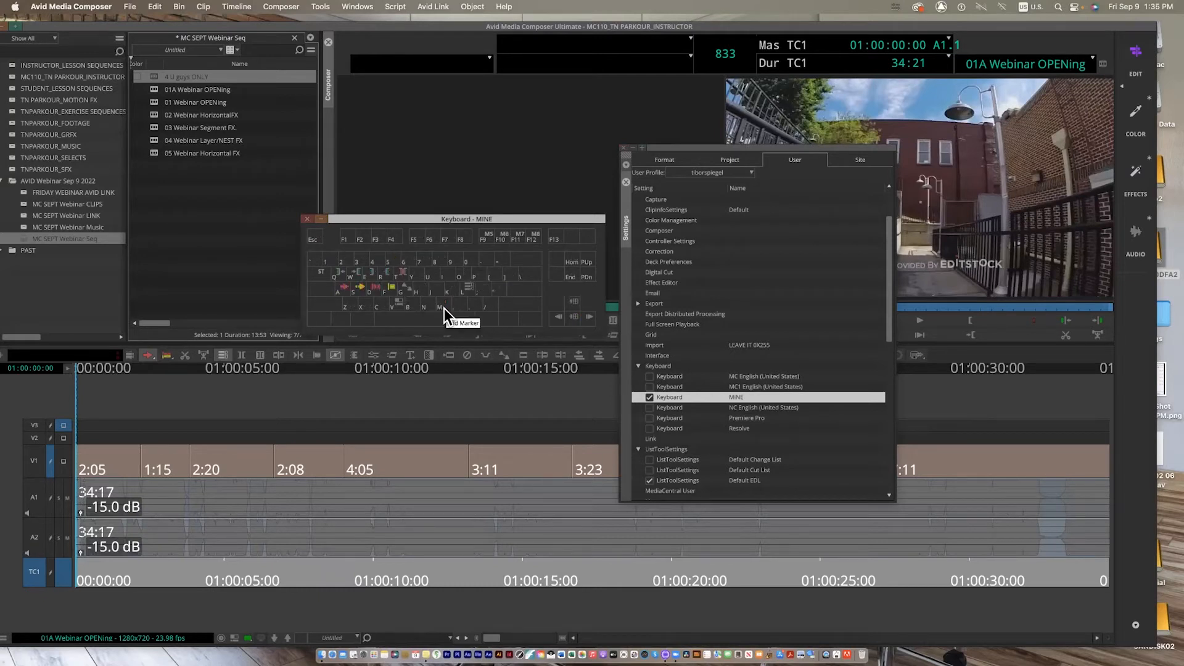
key("shift")
left_click(307, 219)
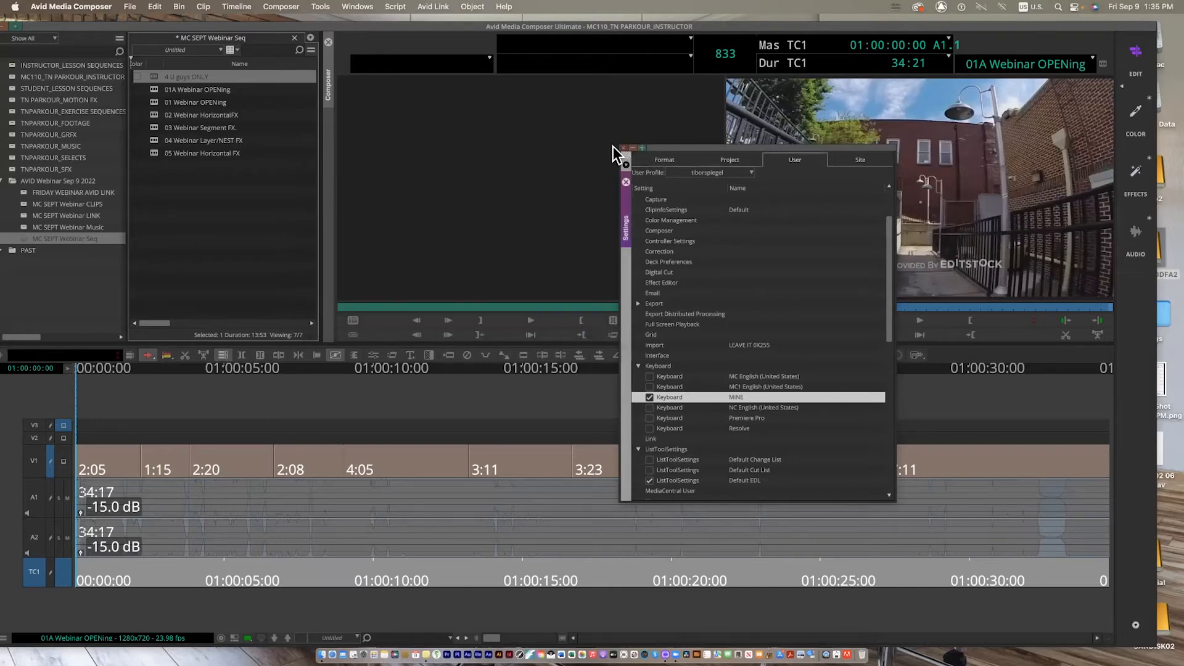
left_click(624, 148)
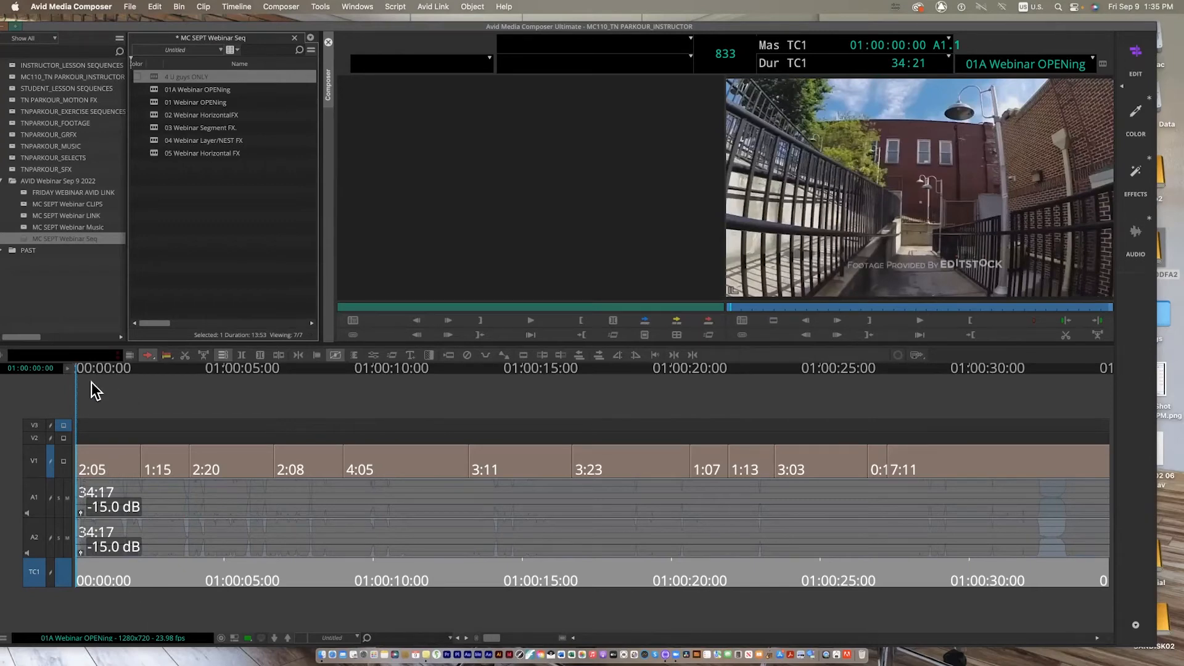
- Play the sequence from its start, adding eight red markers on TC1 during playback, and stop at 01:00:08:15
key("space")
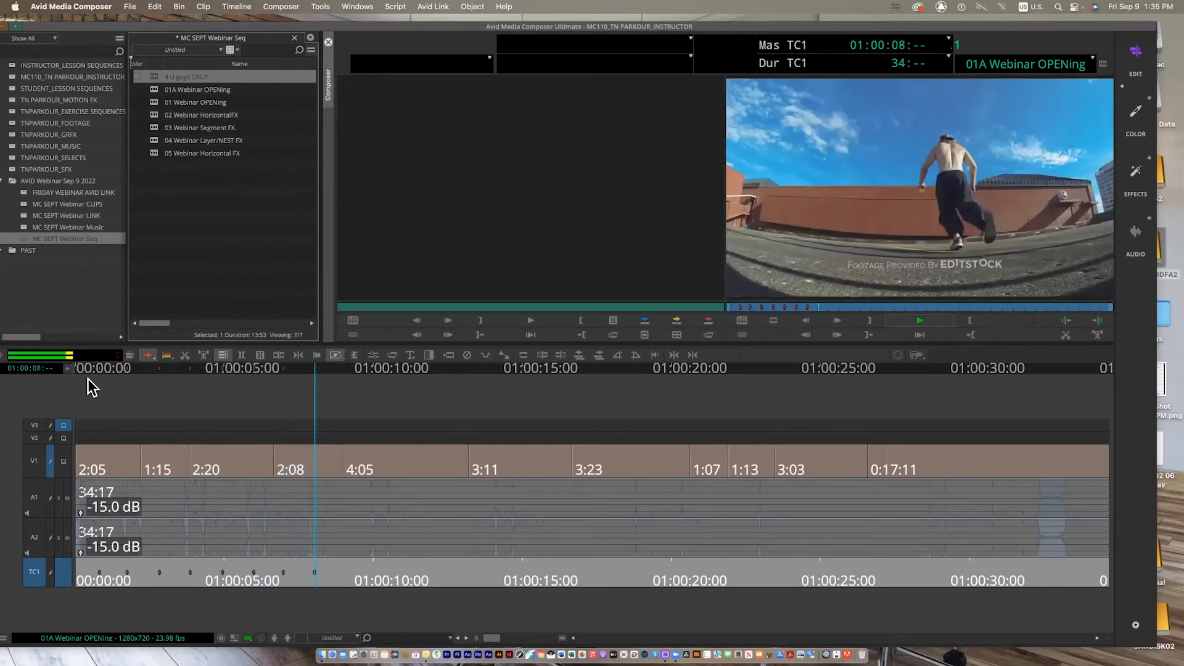
key("space")
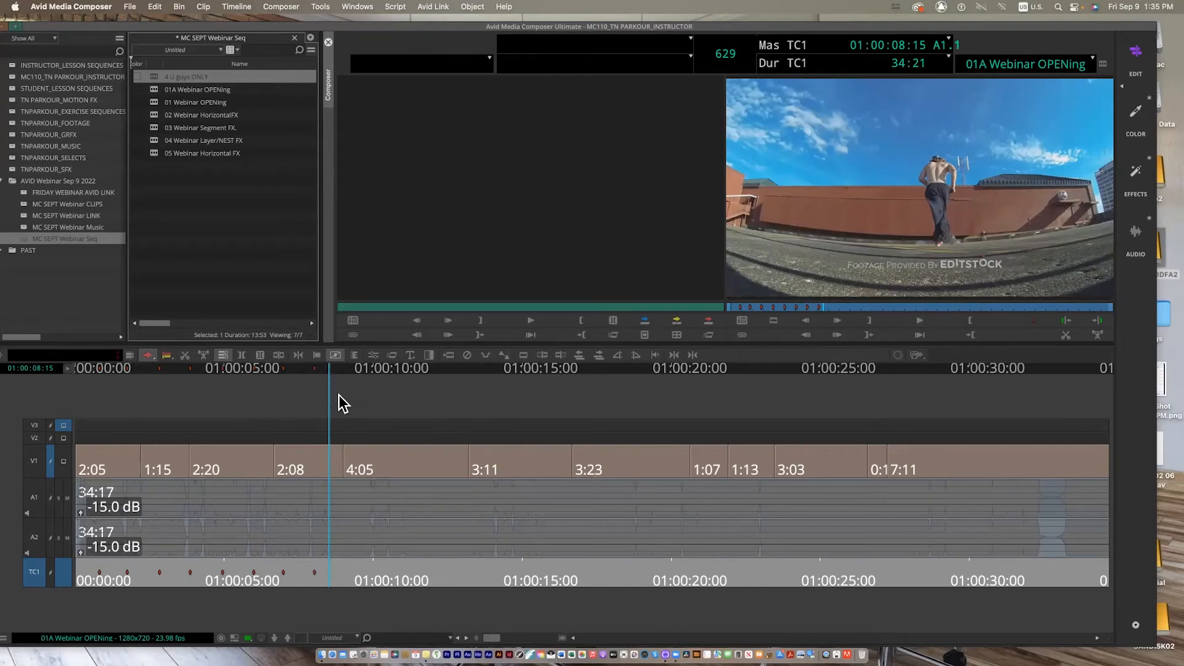
- Set the timeline's Open Sans font size to 12
left_click(6, 642)
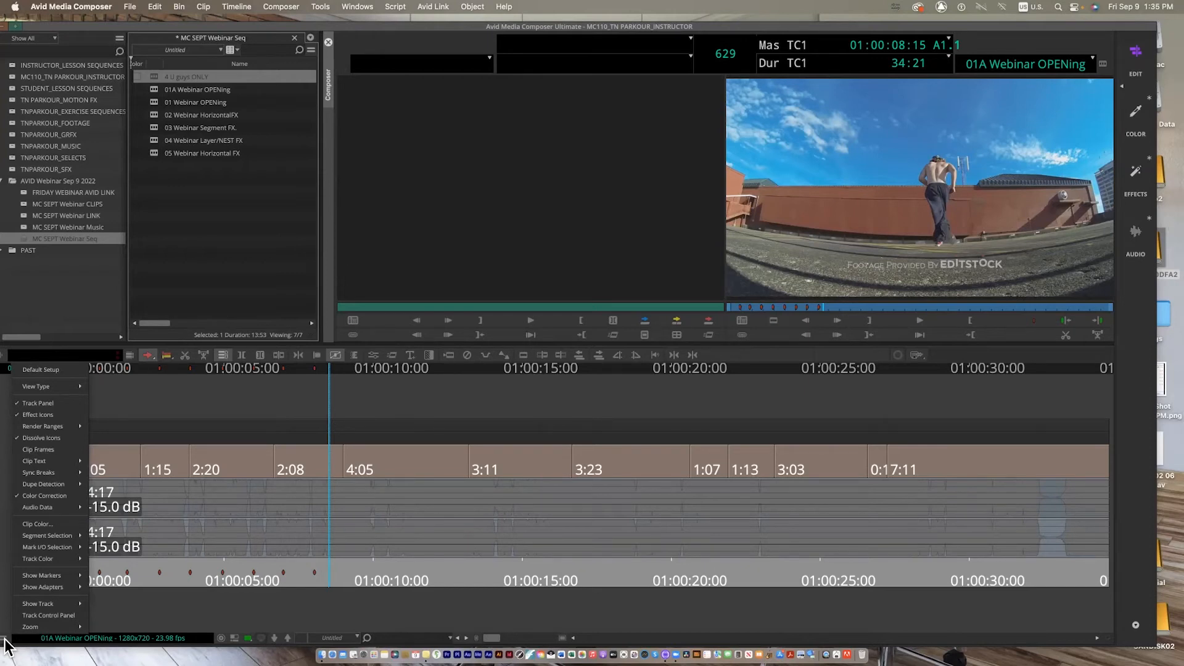
left_click(383, 418)
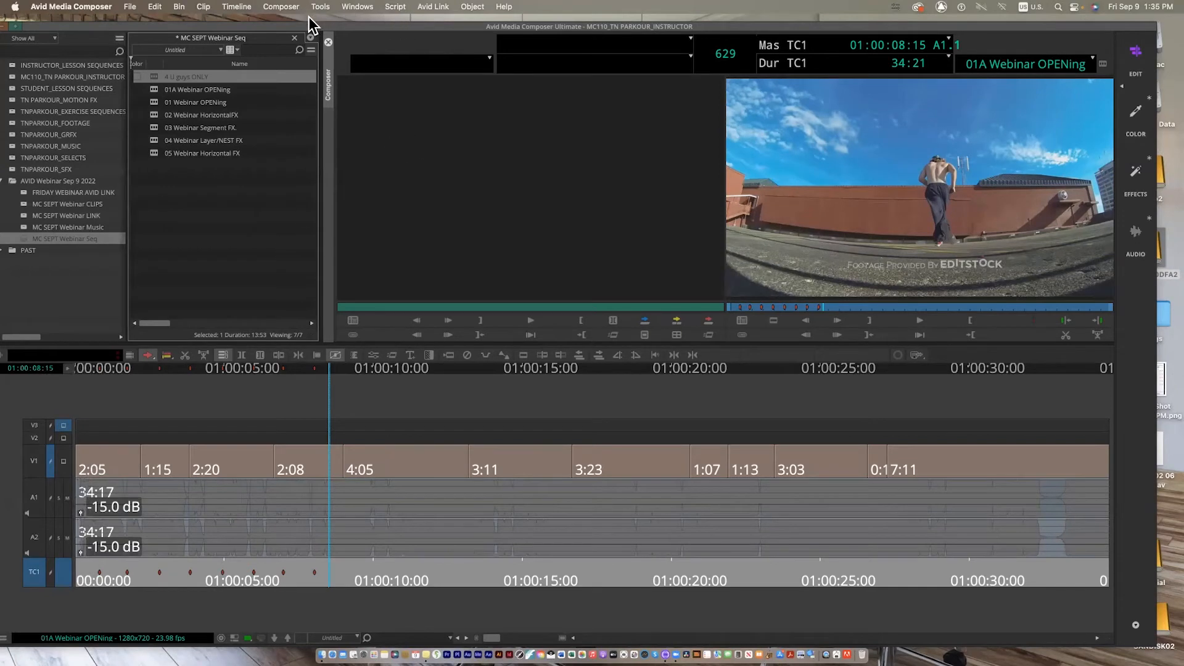
mouse_move(260, 26)
left_mouse_down()
mouse_move(314, 21)
mouse_move(280, 18)
left_mouse_up()
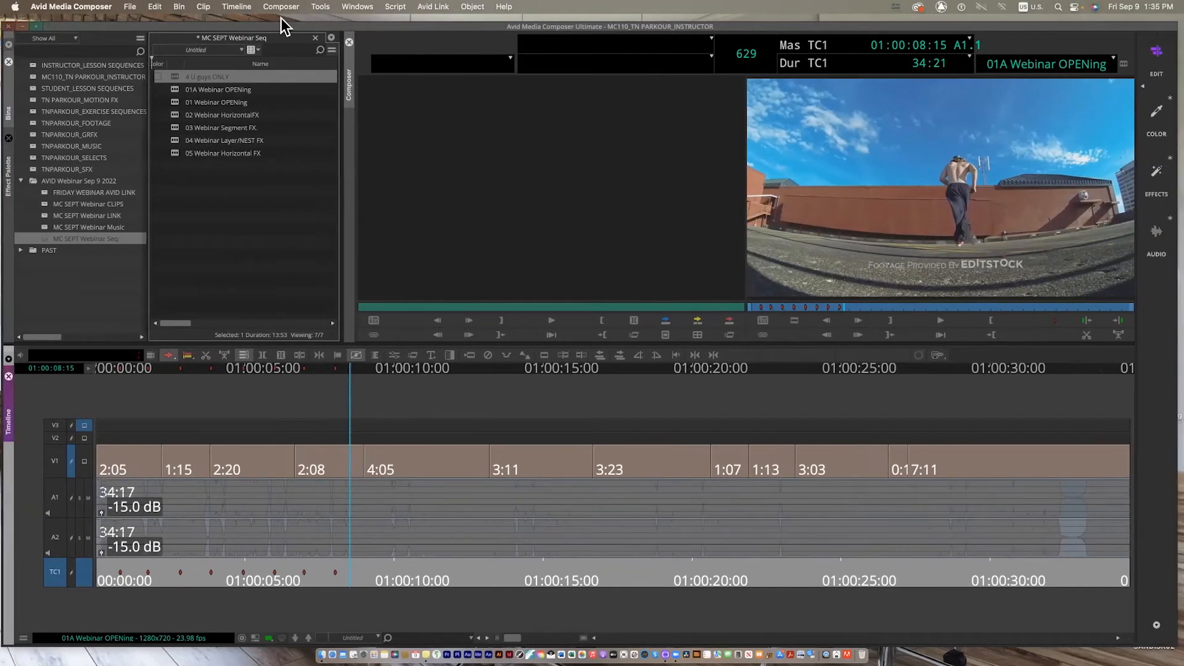
left_click(363, 9)
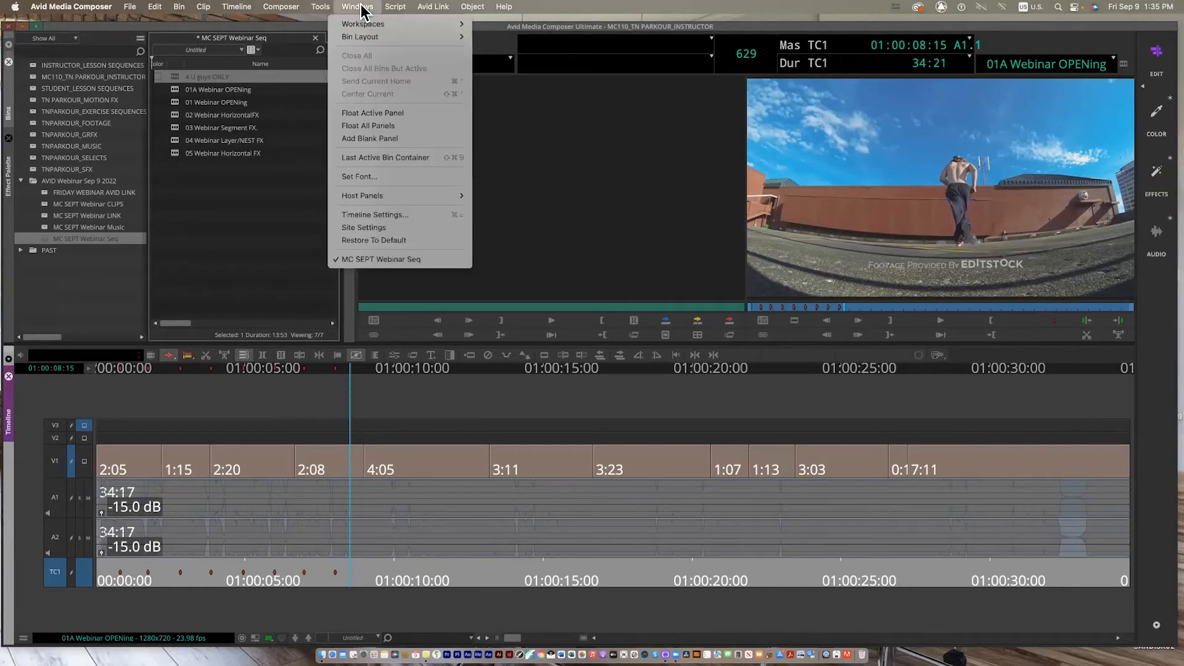
left_click(417, 177)
type("12")
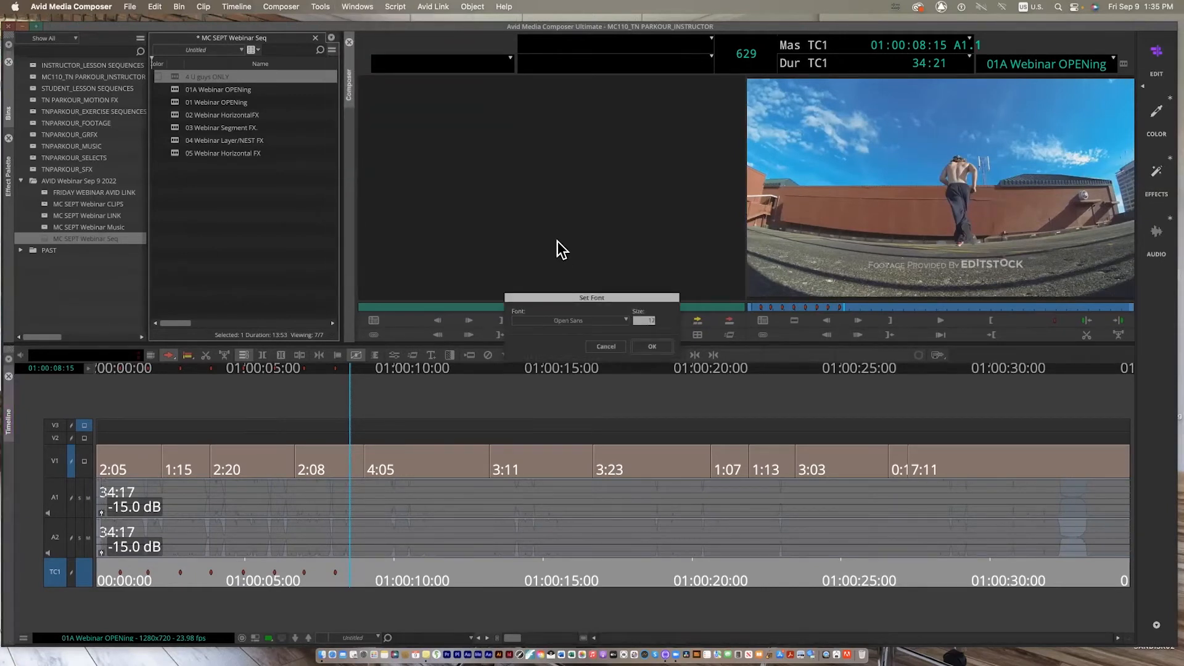
key("Return")
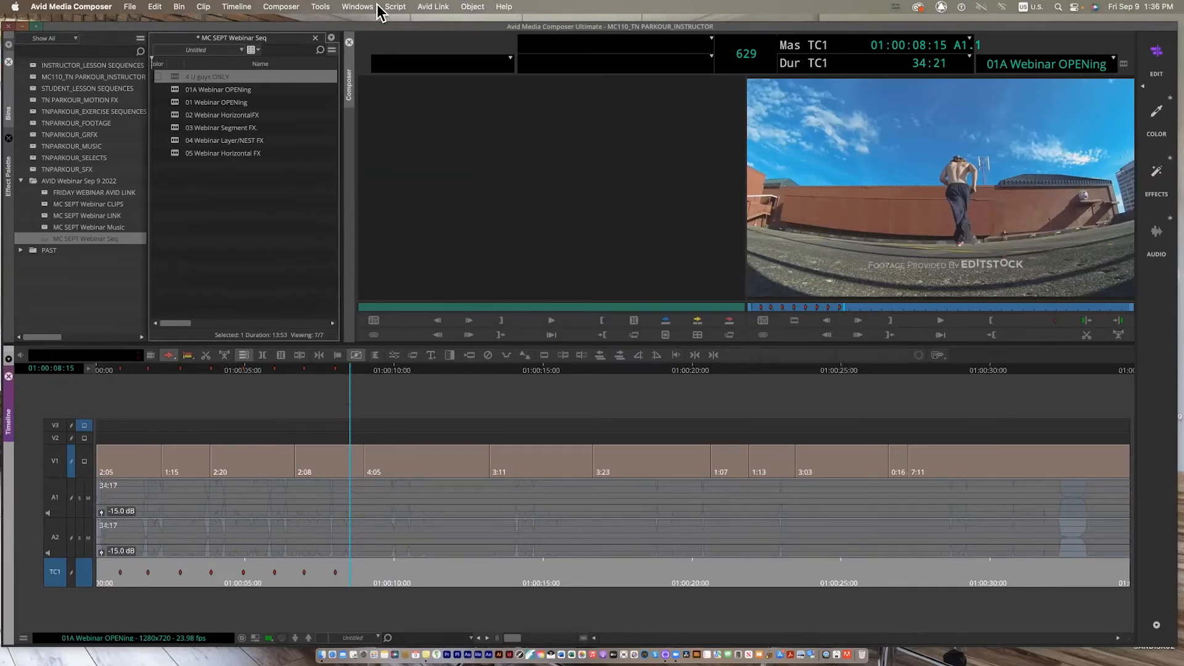
- Open the Markers list, select all eight TC1 markers, and change their color to Cyan
left_click(324, 7)
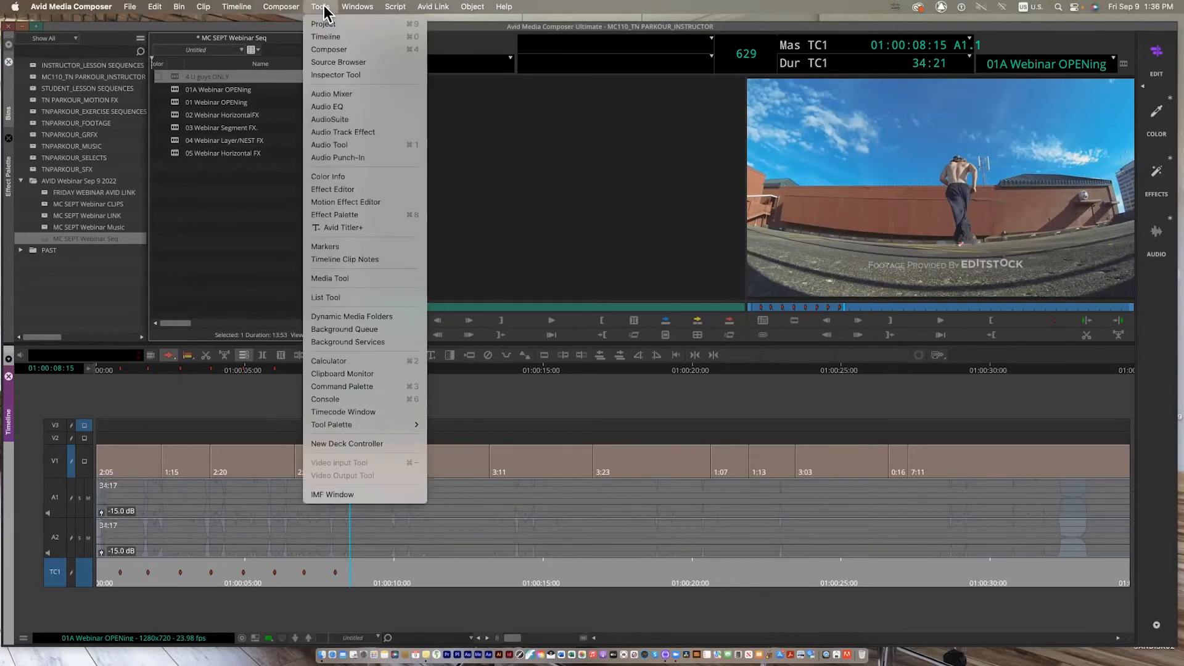
left_click(325, 248)
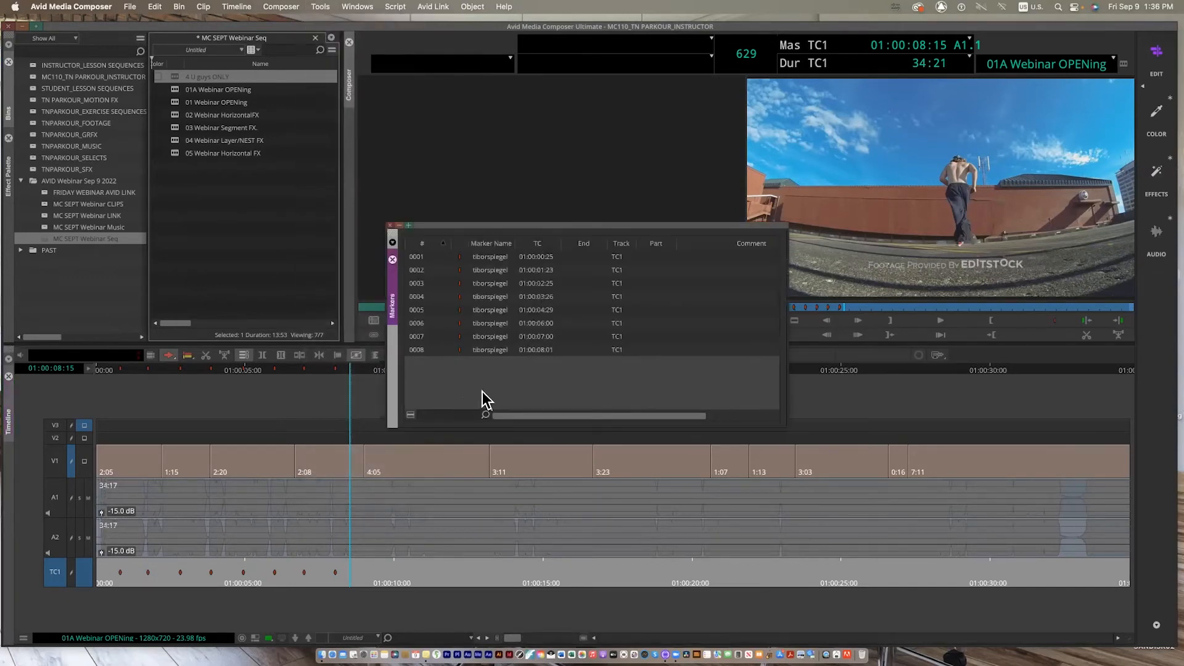
left_click(416, 256)
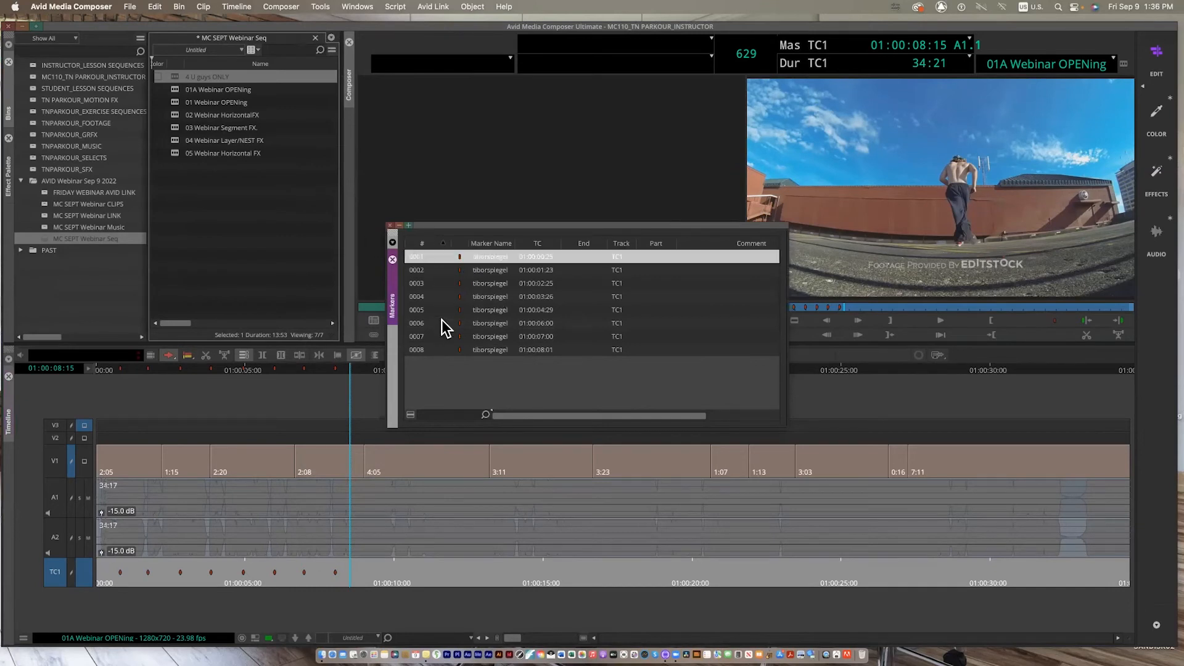
left_click(416, 349, "shift")
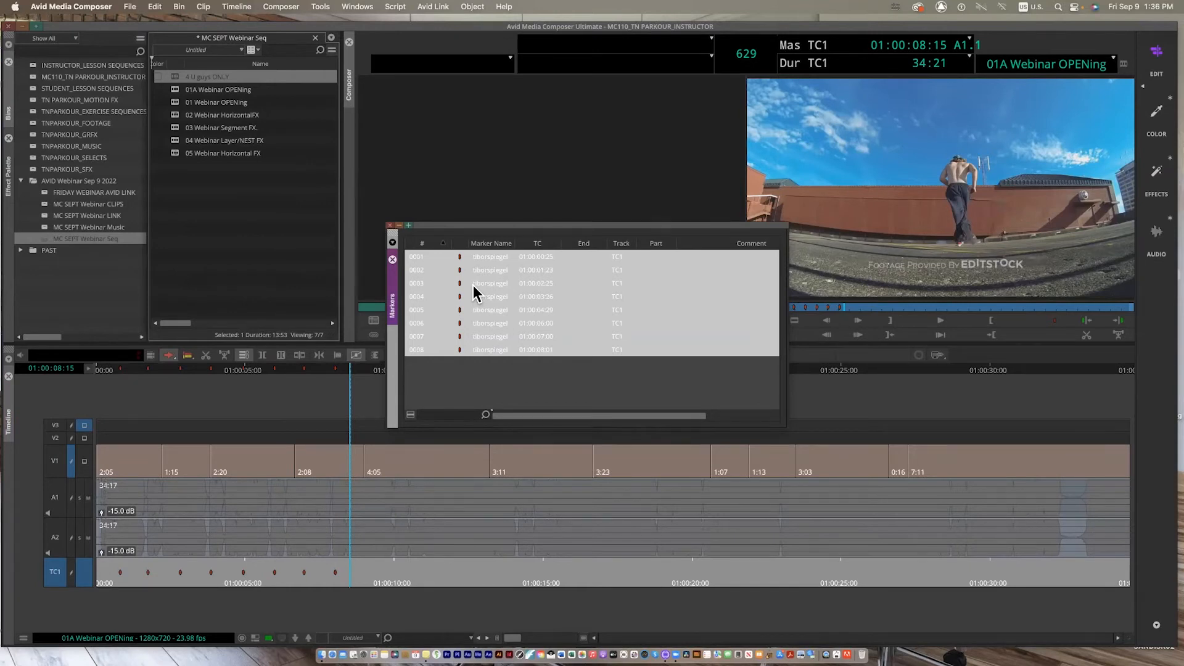
right_click(461, 254)
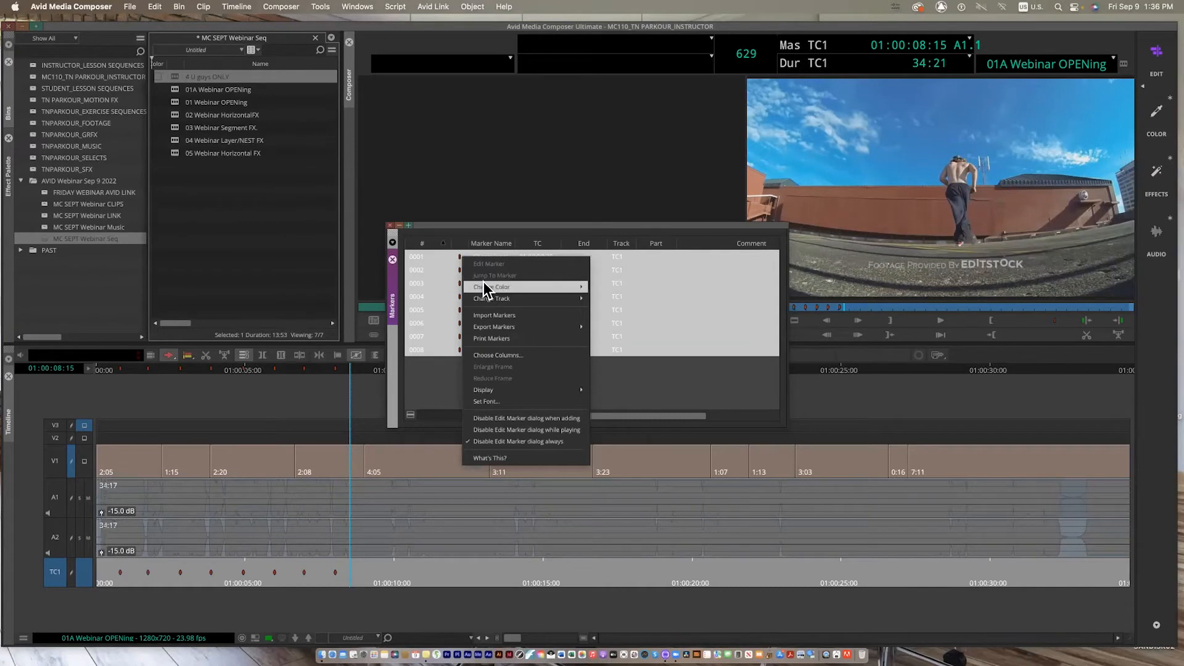
mouse_move(487, 287)
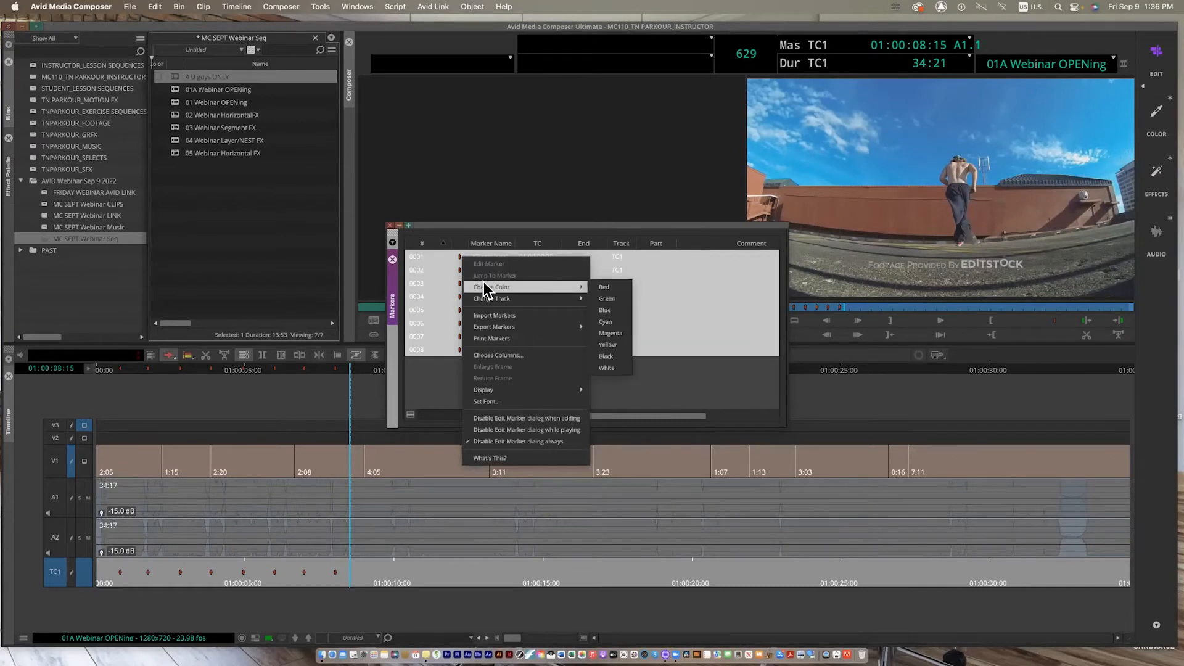
left_click(610, 322)
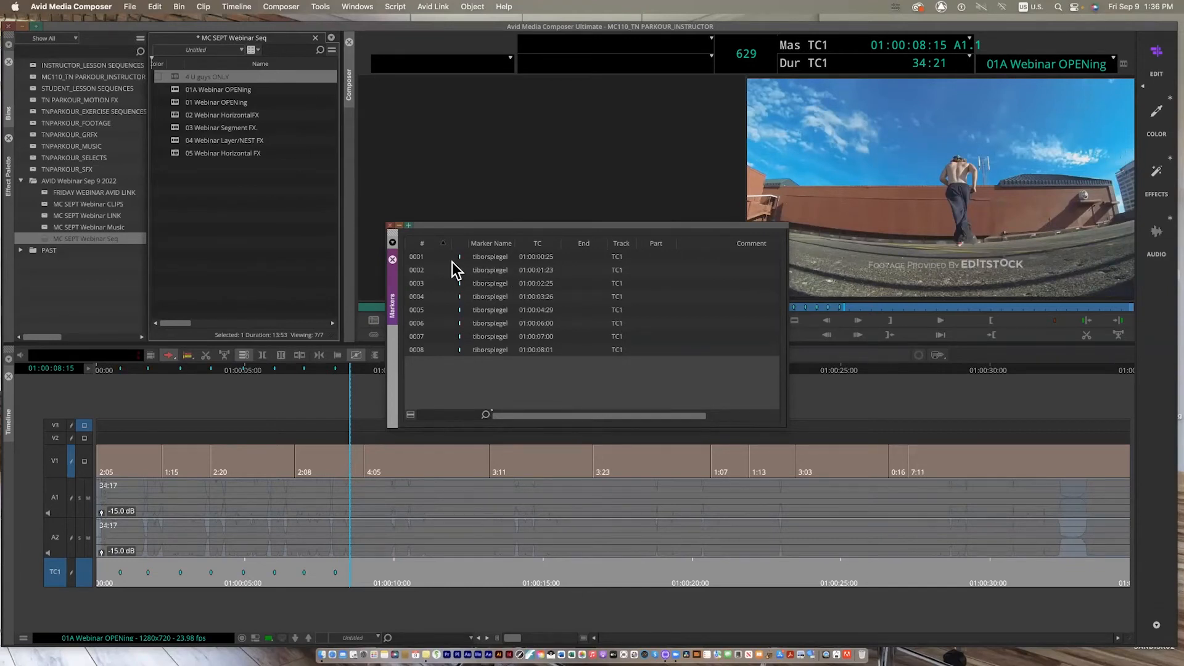
- Select all eight TC1 markers, change their color to Yellow, and close the Markers list
left_click(419, 256)
left_click(417, 349, "shift")
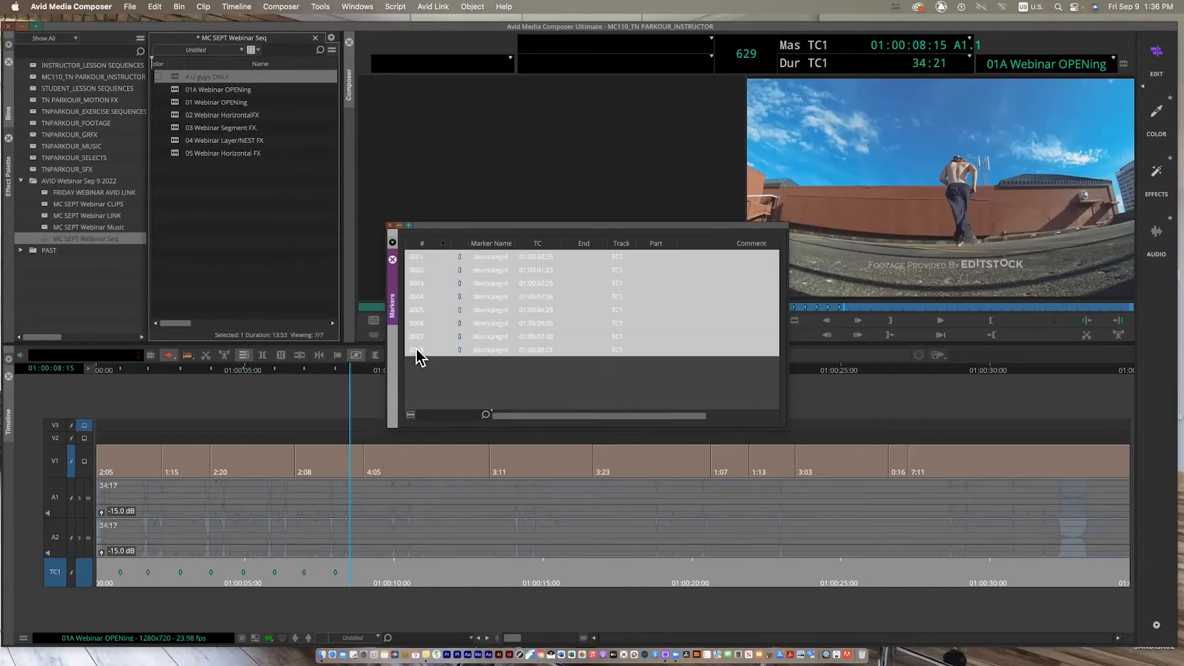
right_click(451, 259)
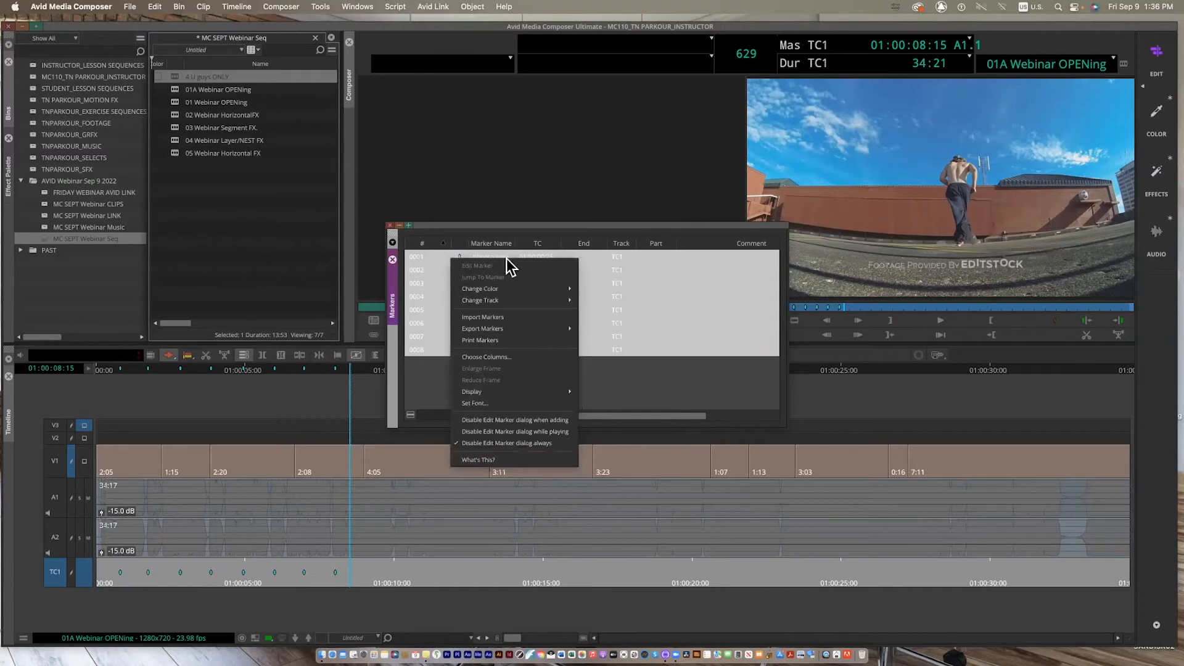
mouse_move(517, 289)
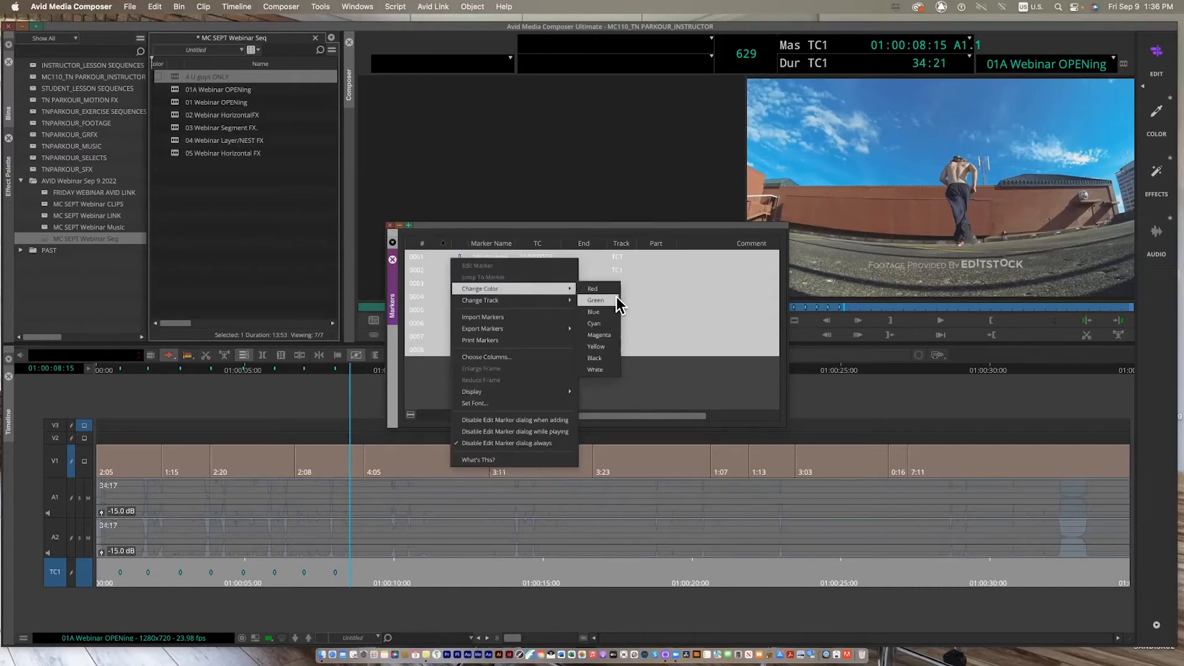
left_click(615, 347)
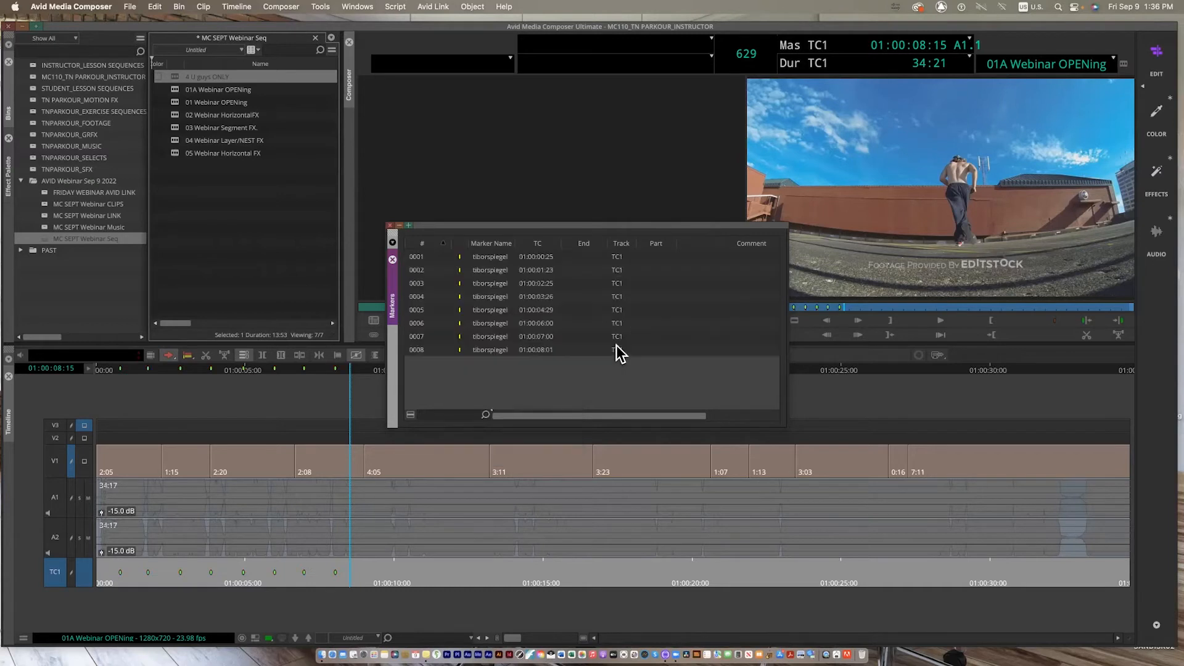
left_click(298, 428)
left_click(390, 225)
left_click(299, 369)
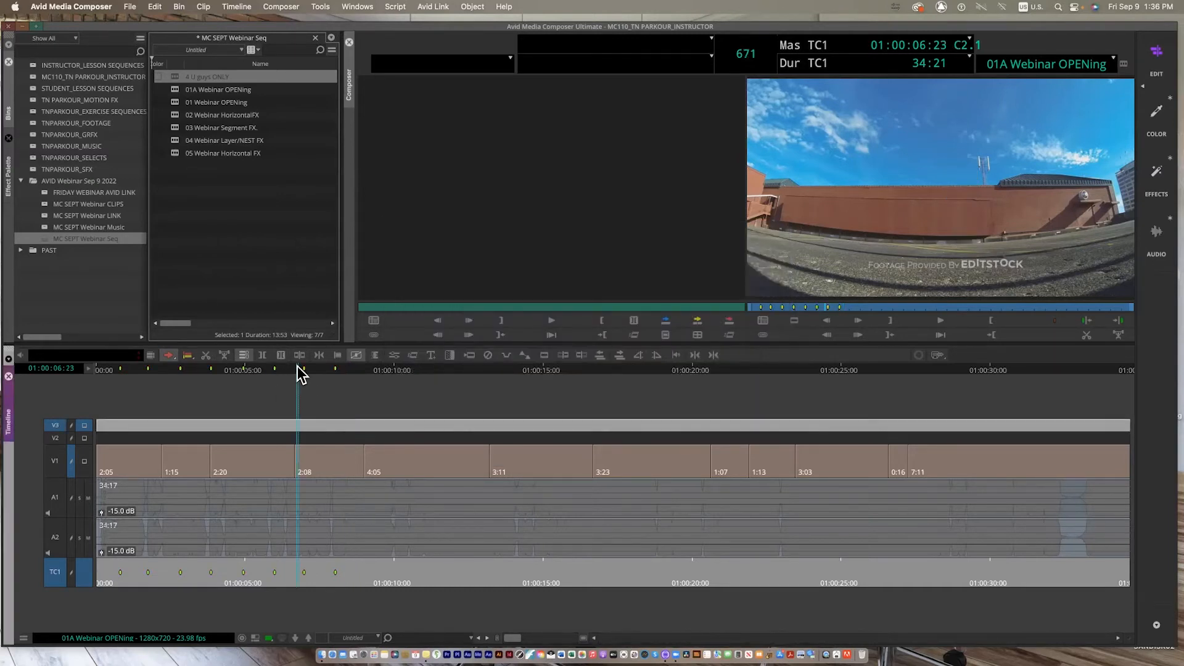
- Delete the empty video tracks V2 and V3 from the sequence, leaving TC1 out of the selection
left_click(65, 455)
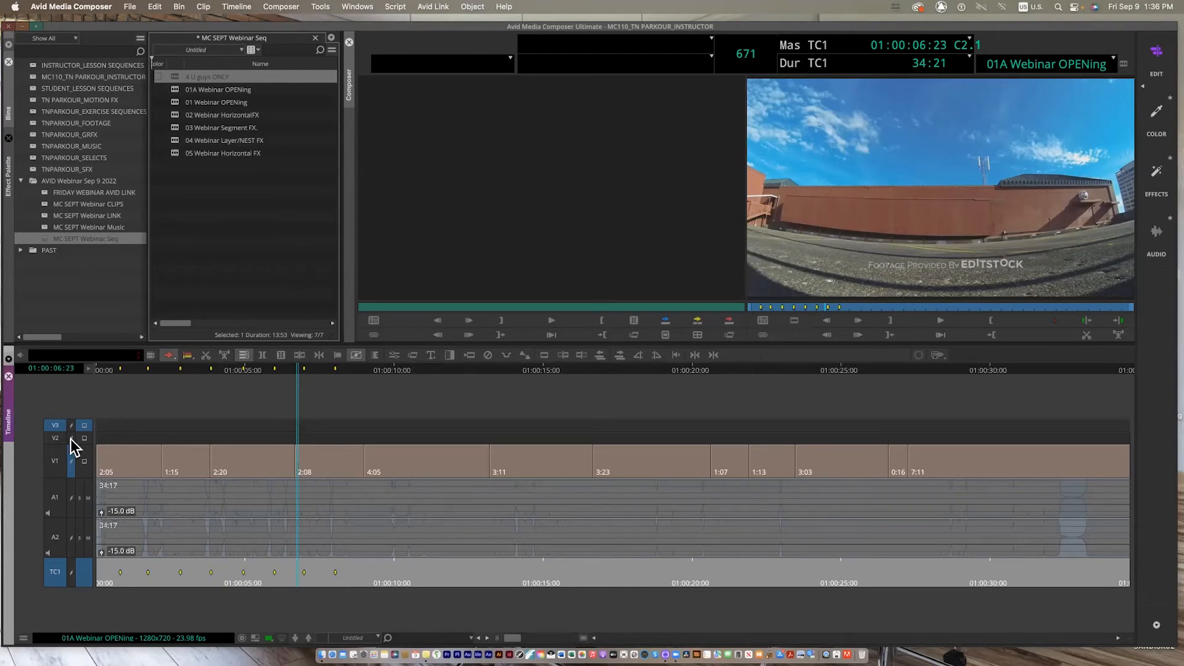
left_click(54, 441)
left_click(55, 571)
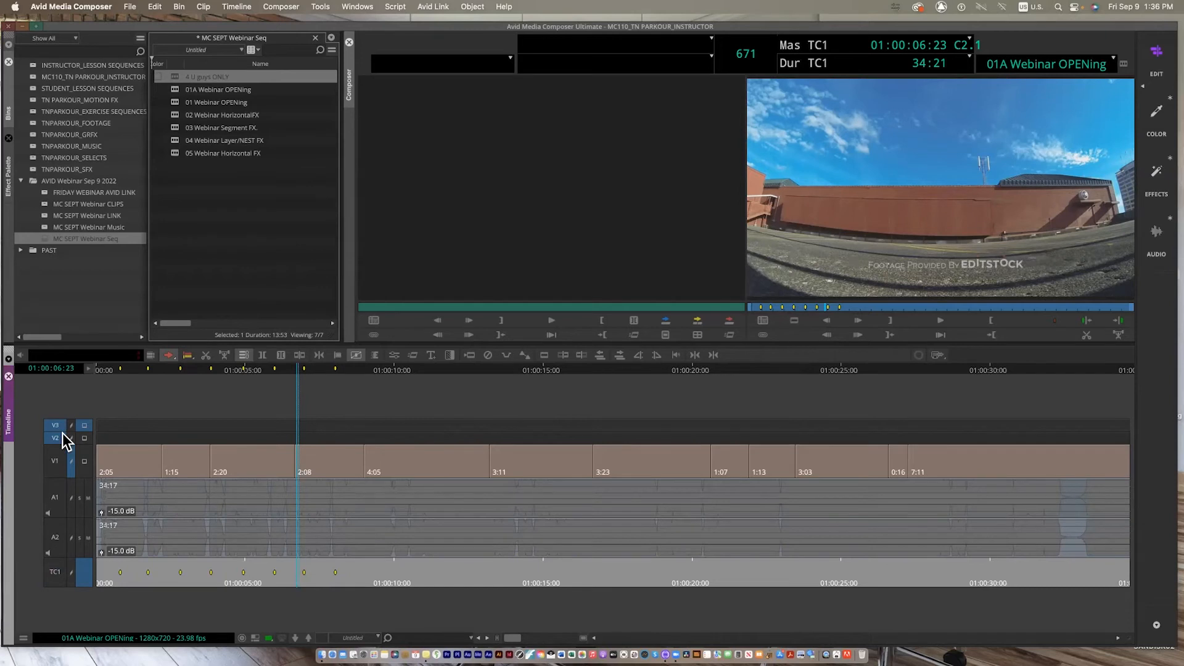
key("Delete")
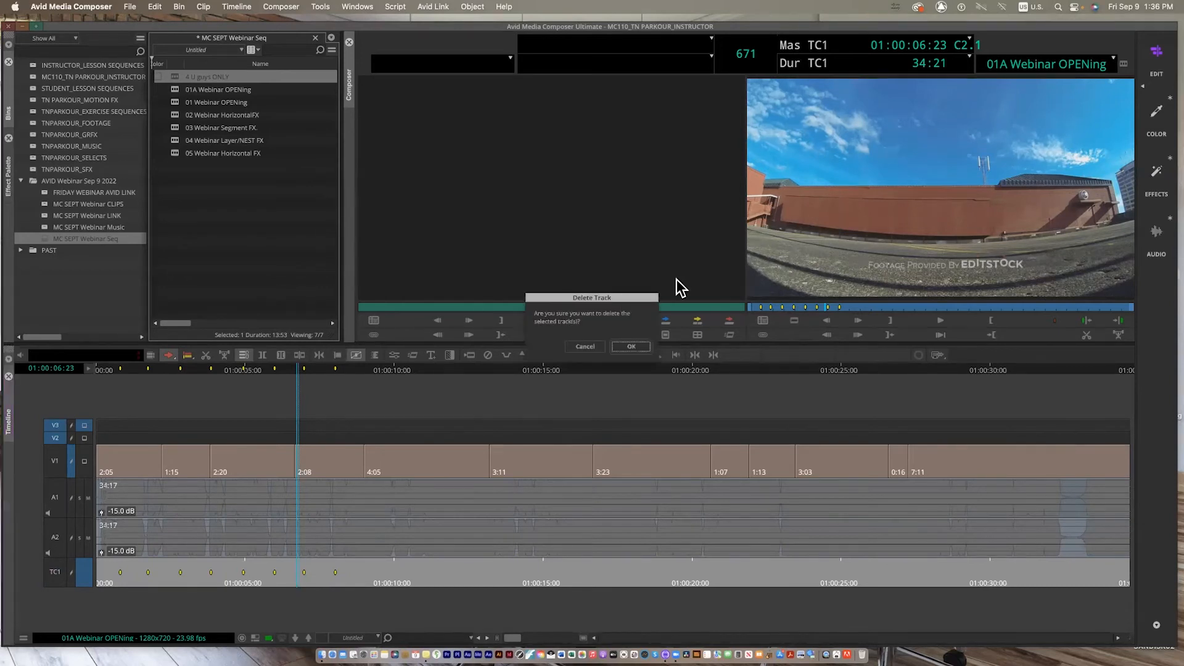
left_click(634, 349)
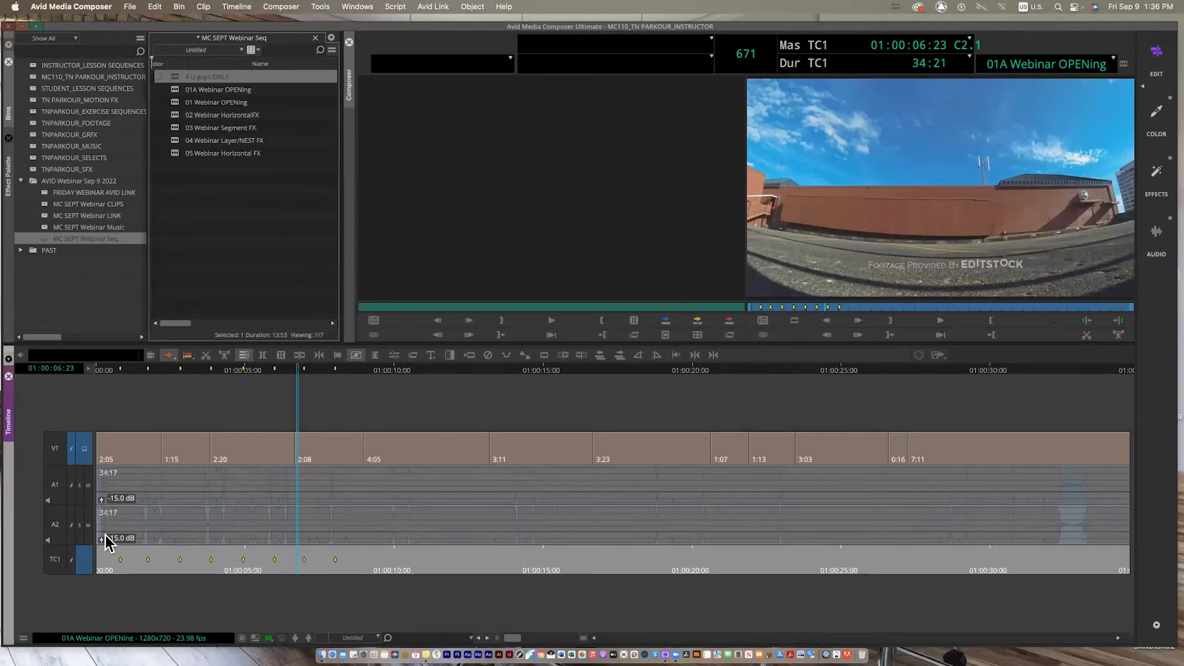
- Set the V1 track color to light orange
left_click(54, 450)
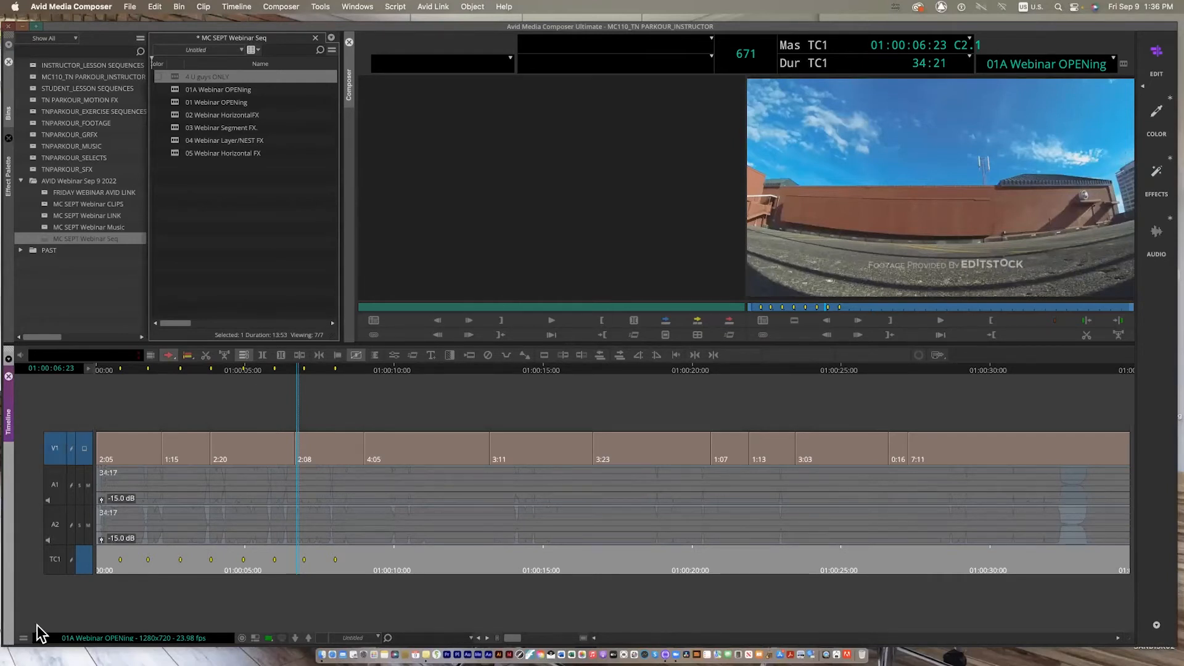
left_click(24, 638)
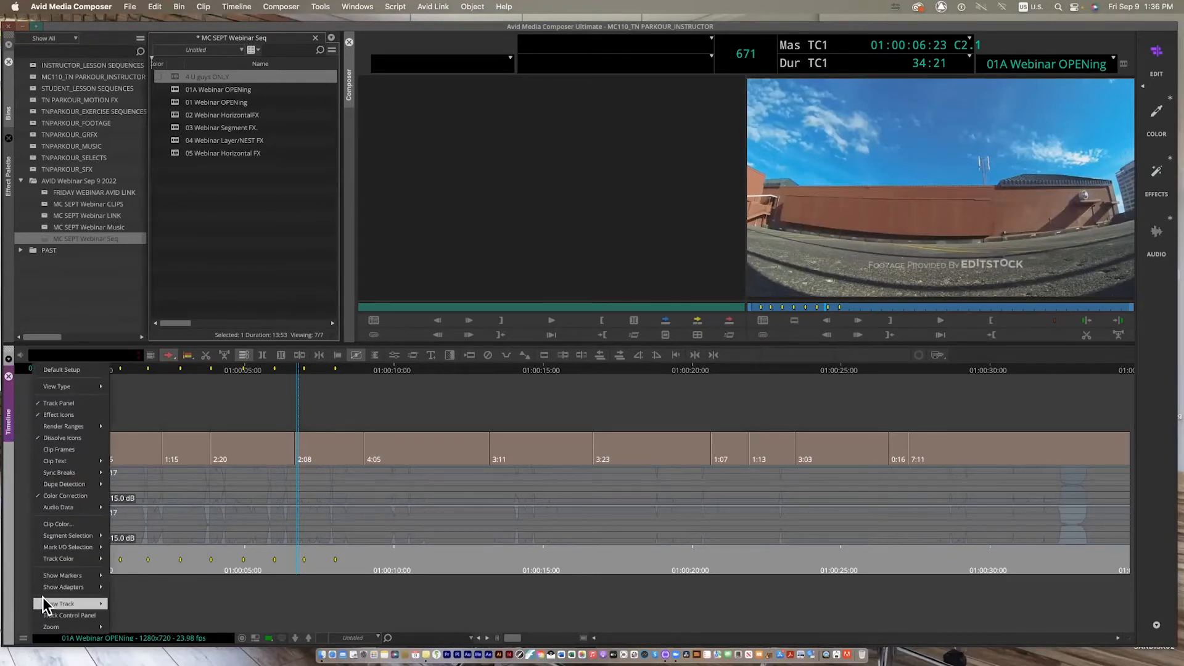
mouse_move(50, 558)
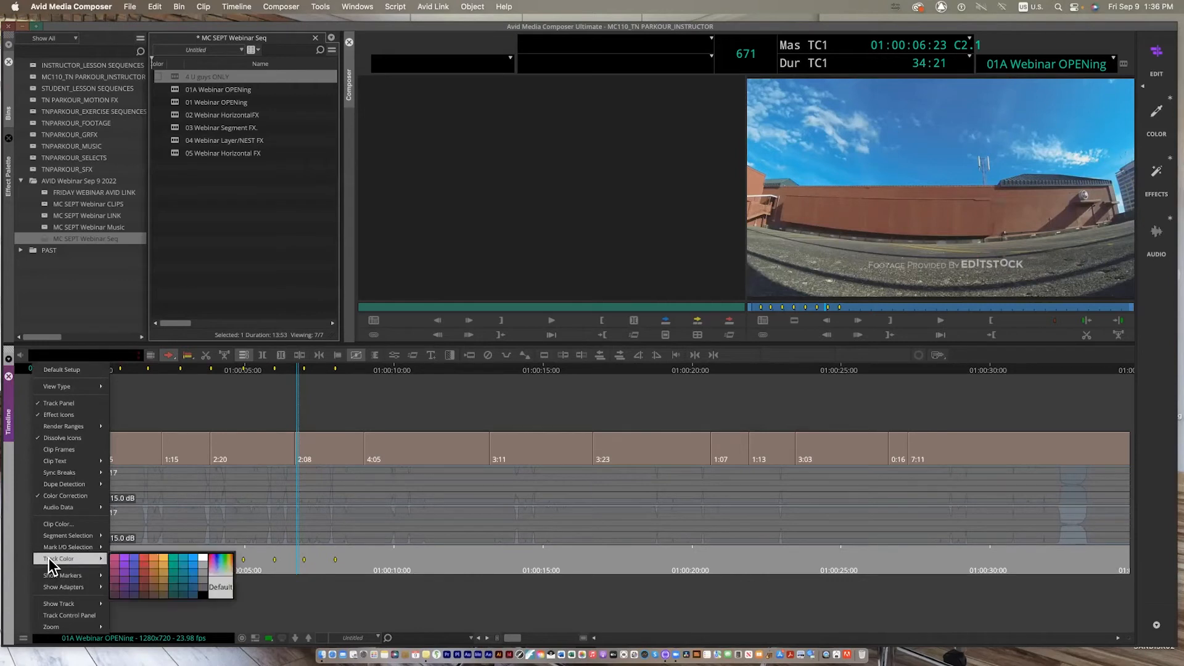
left_click(161, 556)
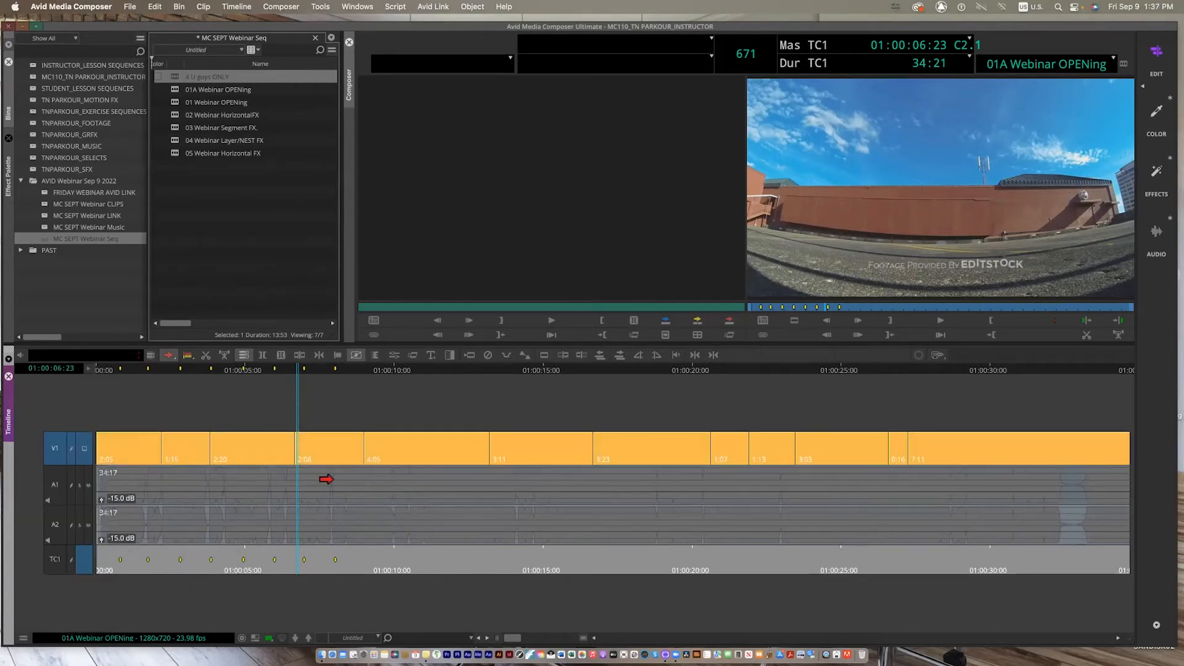
- Set audio tracks A1 and A2 to a custom bright cyan track color from the pencils palette, looking through the other color pickers first
left_click(55, 487)
left_click(55, 524)
left_click(55, 449)
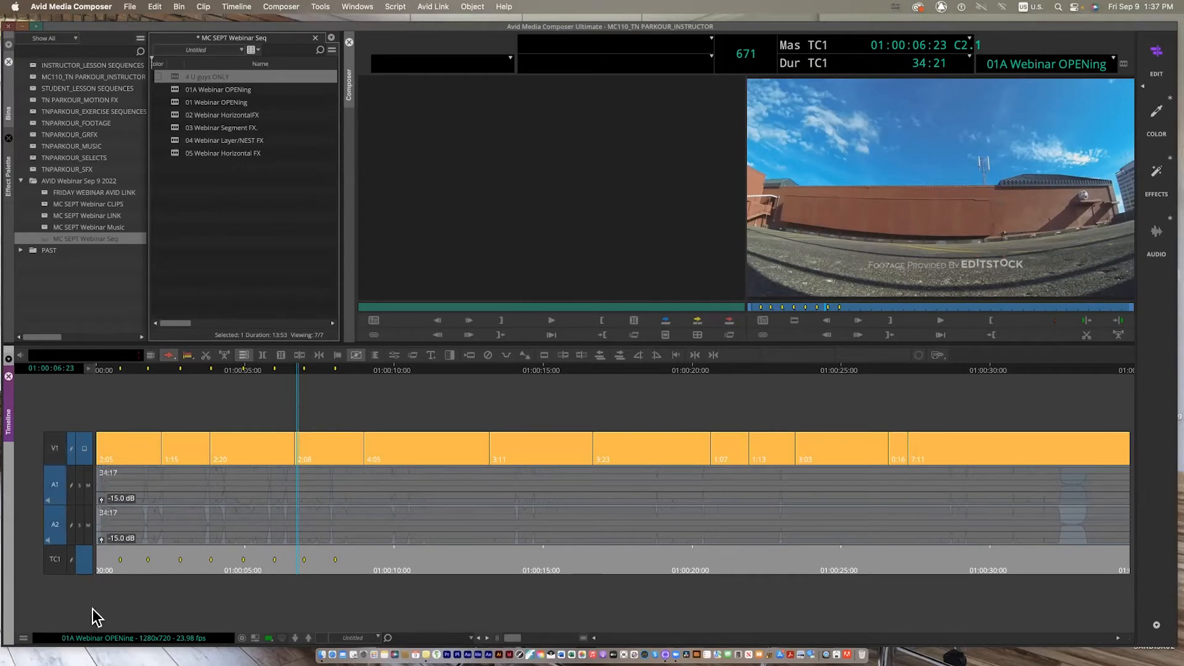
left_click(23, 638)
mouse_move(49, 558)
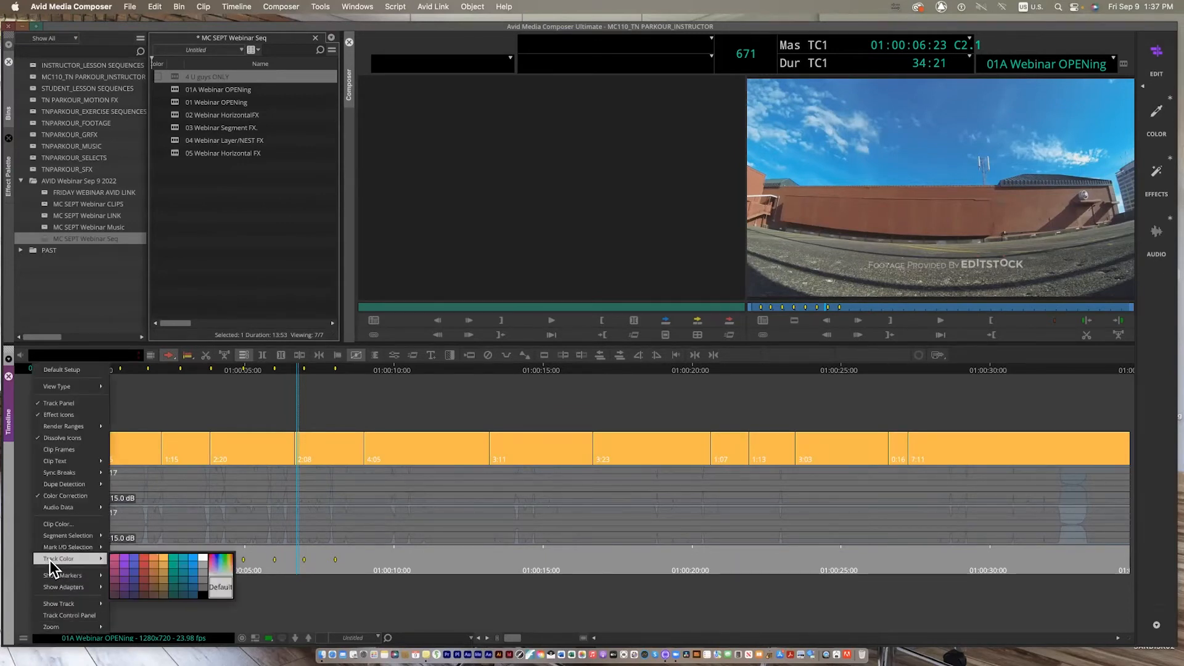
left_click(223, 566)
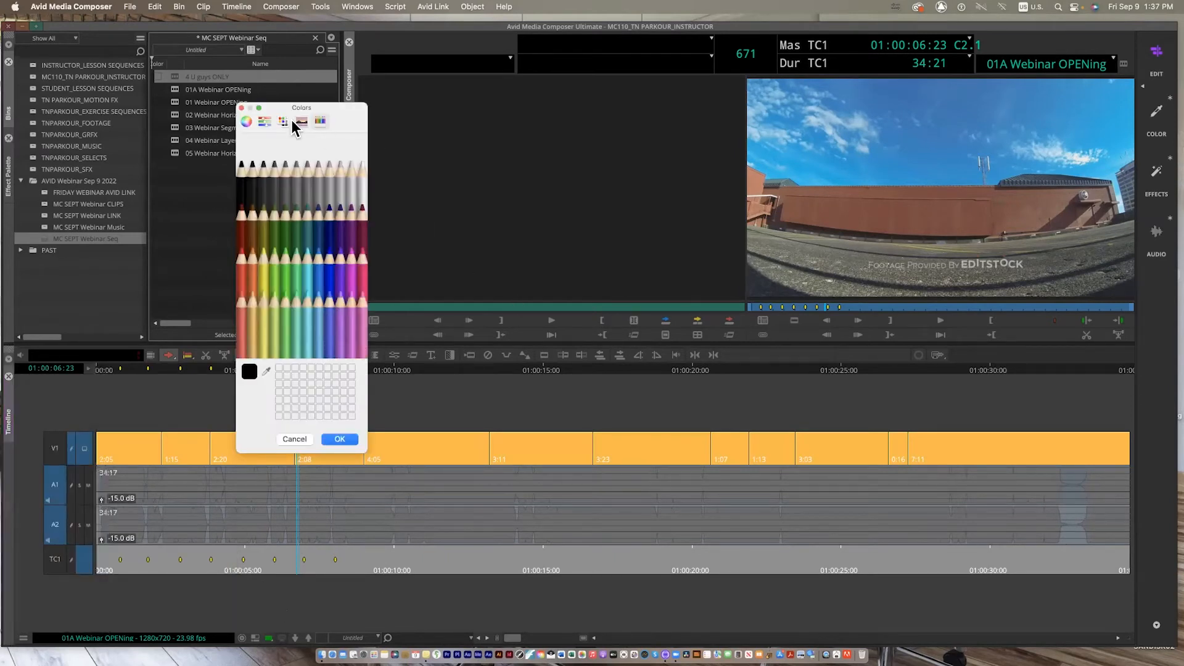
left_click(305, 121)
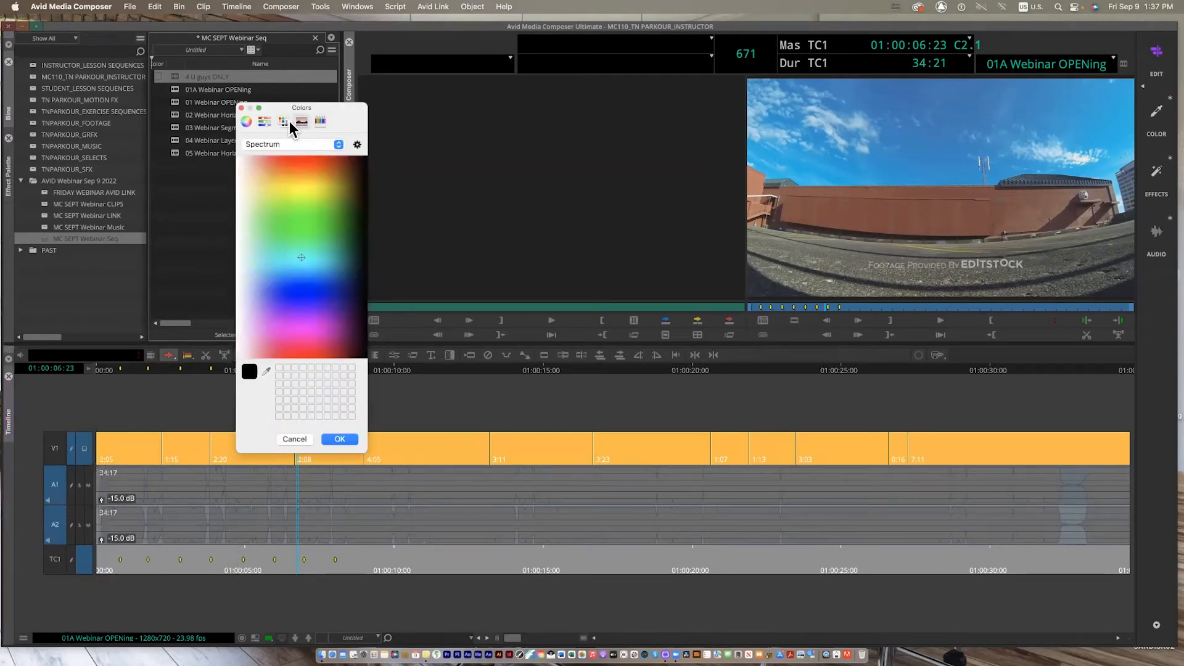
left_click(281, 122)
left_click(265, 121)
left_click(246, 121)
left_click(320, 121)
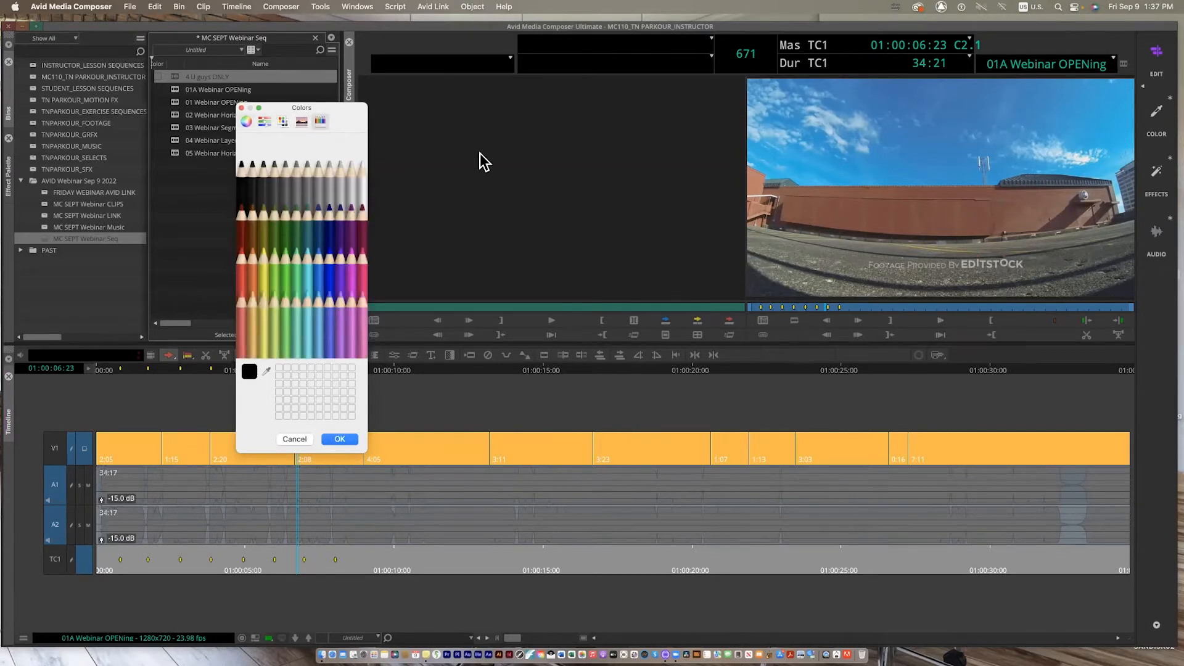
left_click(306, 251)
left_click(338, 439)
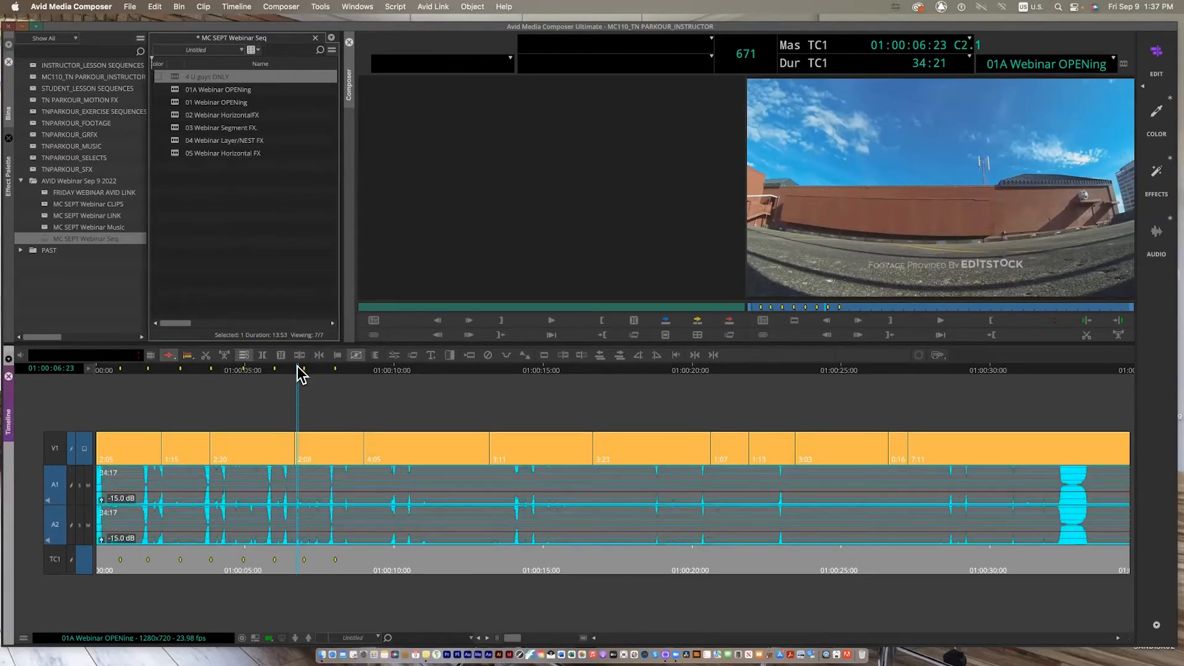
- Show the Track Control Panel and hide the waveforms on audio tracks A1 and A2
left_click_drag(297, 366, 257, 384)
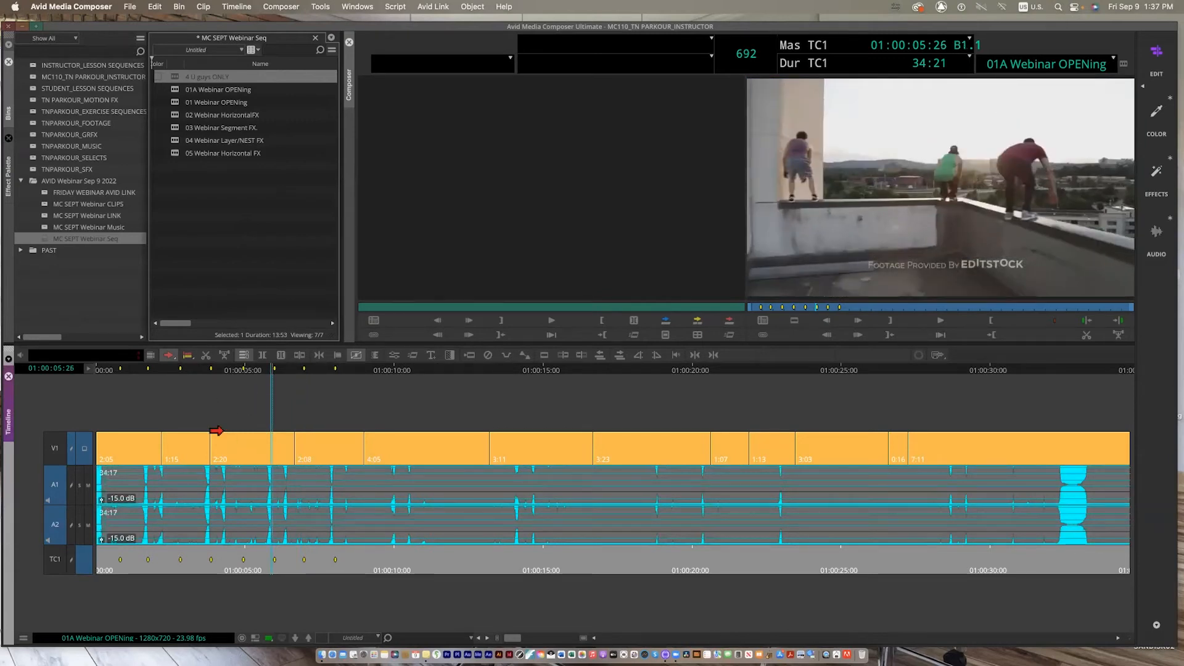
left_click(88, 369)
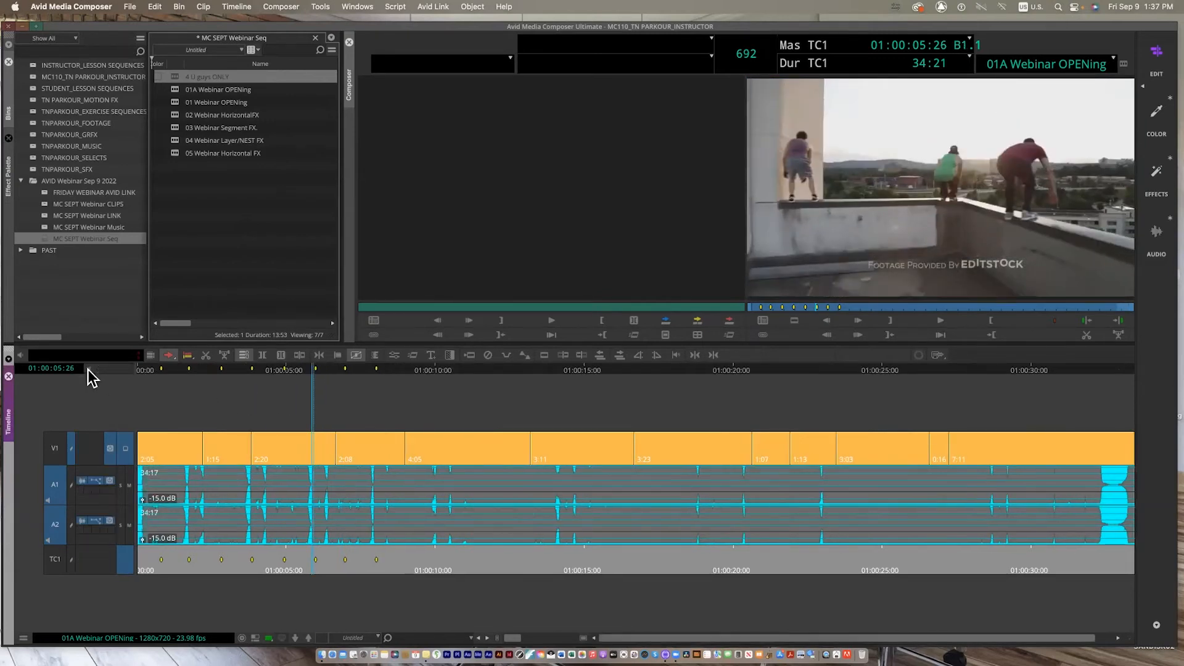
left_click(79, 480)
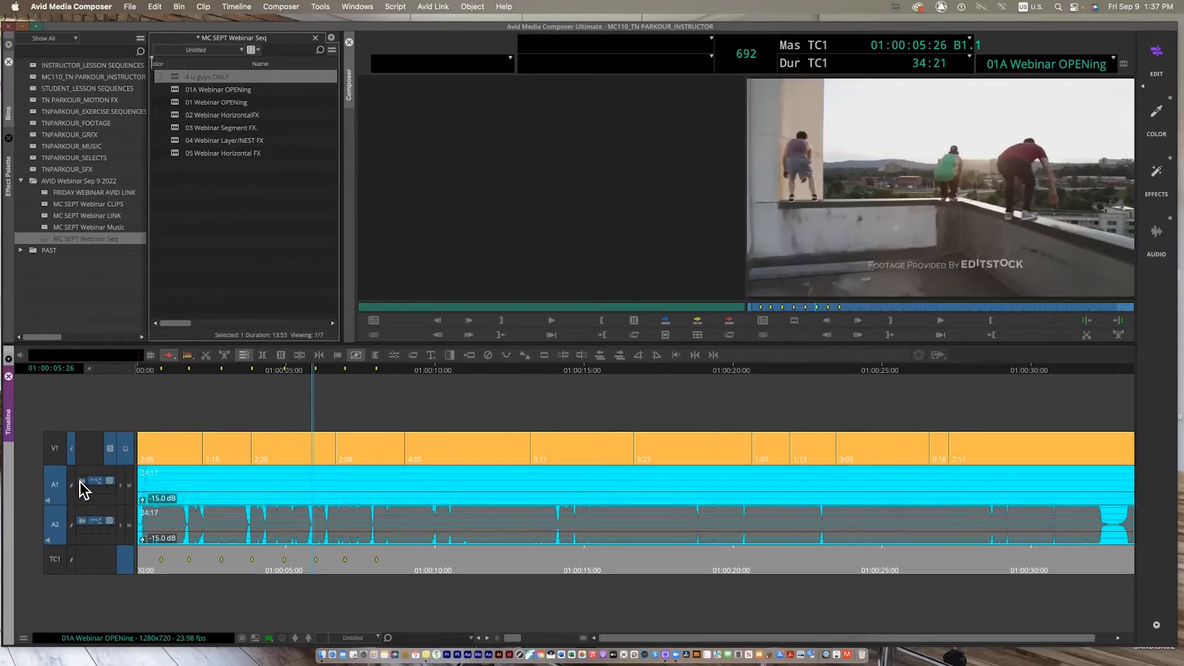
left_click(82, 521)
left_click(82, 521)
left_click(82, 480)
left_click(82, 480)
left_click(79, 521)
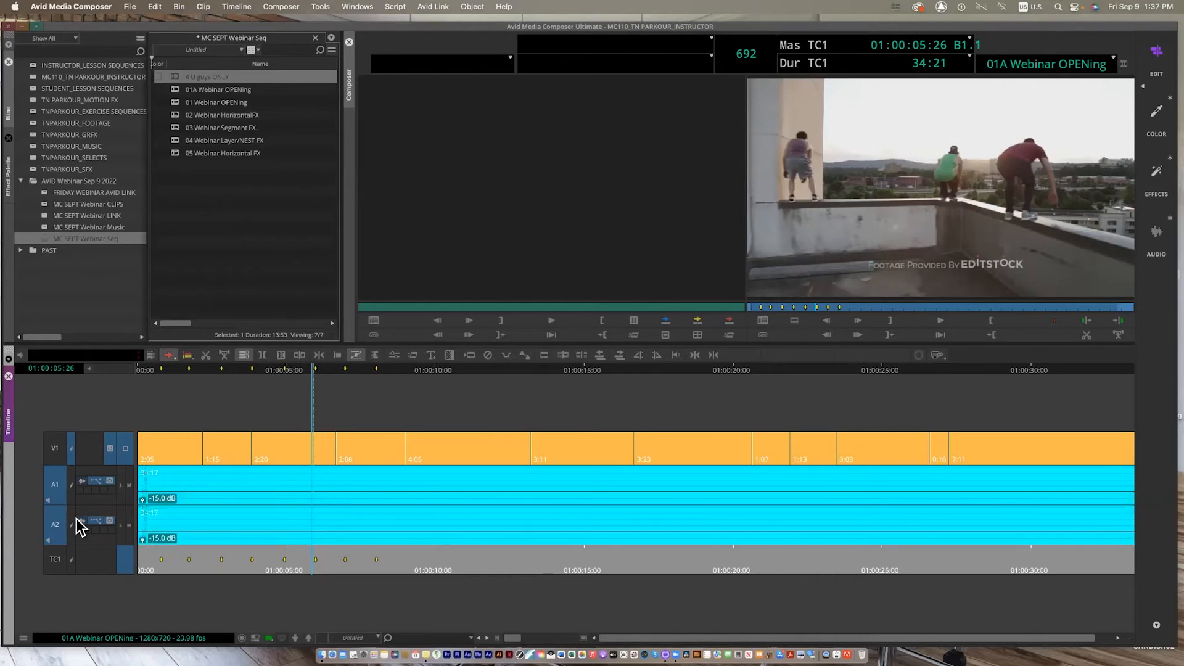
- Switch the A1 and A2 waveforms on and off again, and hide the Track Control Panel
left_click(82, 481)
left_click(82, 522)
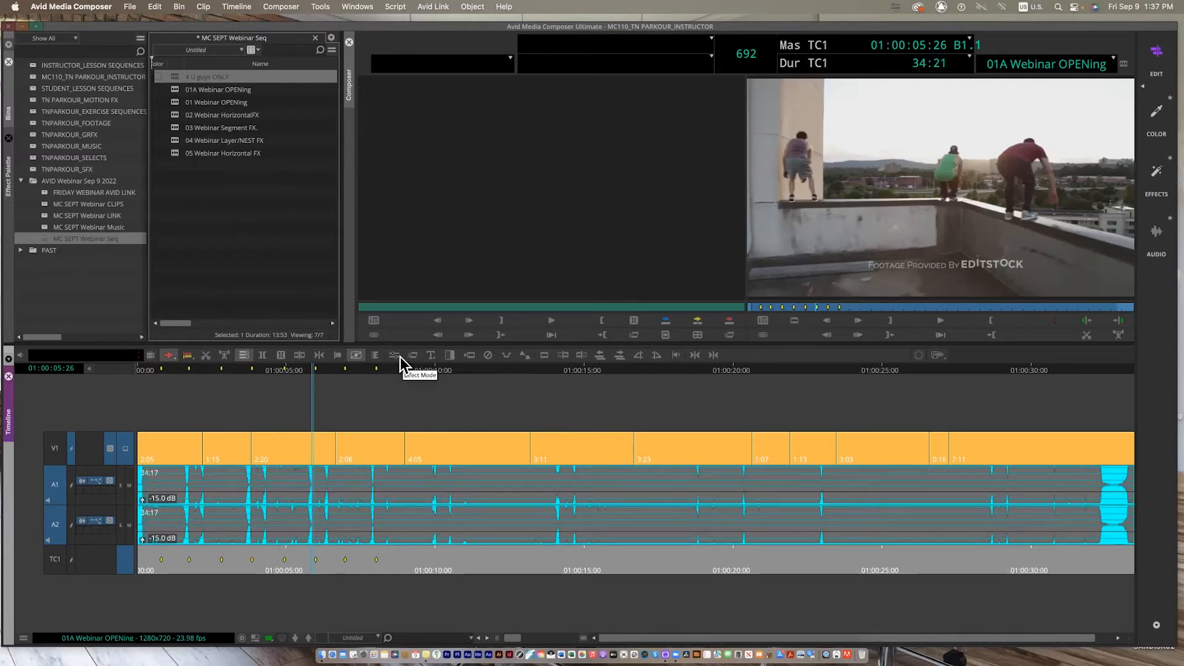
left_click(82, 481)
left_click(81, 521)
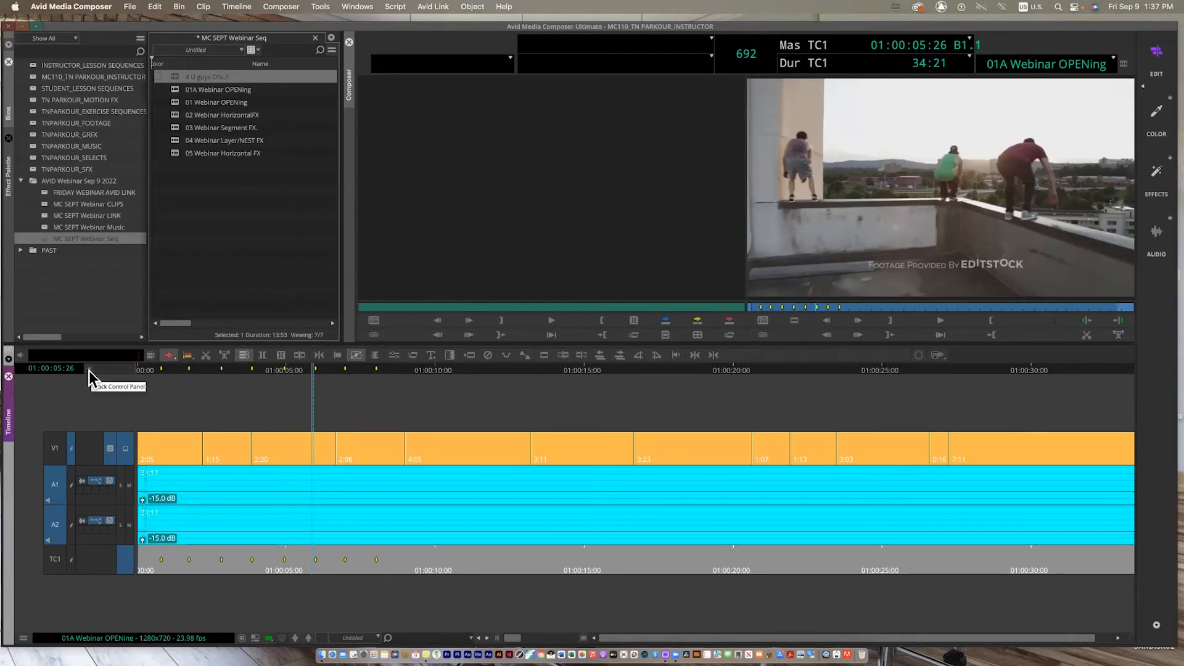
left_click(89, 371)
- Play the opening shots of the sequence from its start
left_click_drag(266, 371, 95, 401)
key("space")
key("space")
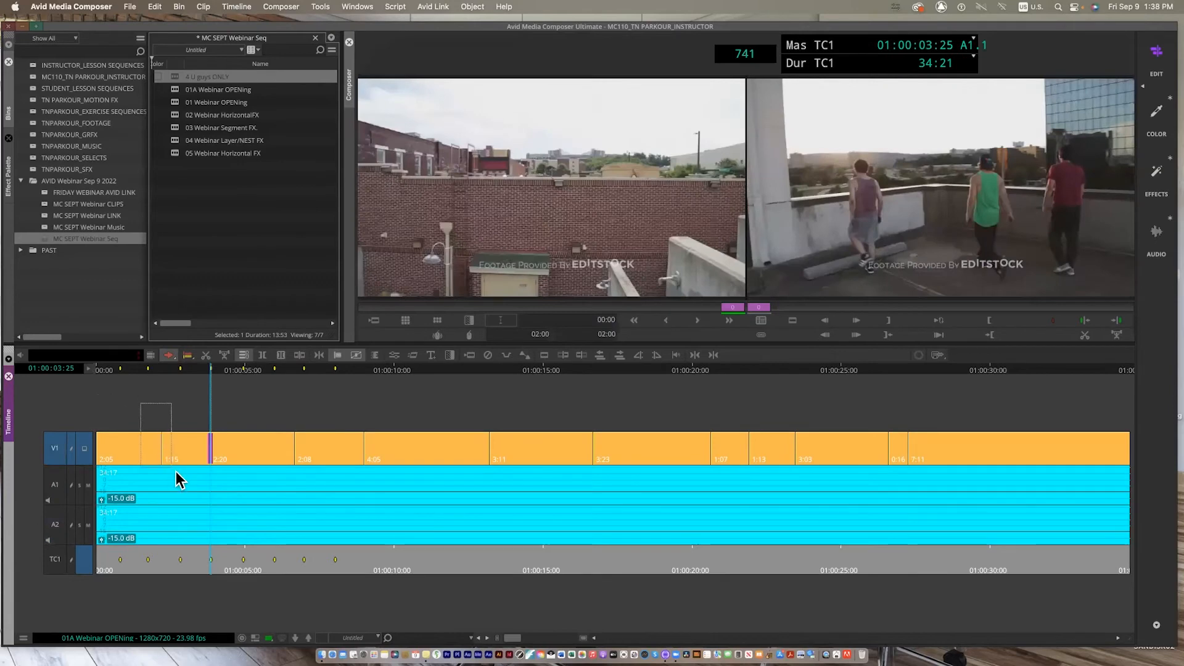
- Roll the first two V1 cuts back to the first and second markers, at 01:00:00:24 and 01:00:01:24
left_click_drag(176, 471, 178, 471)
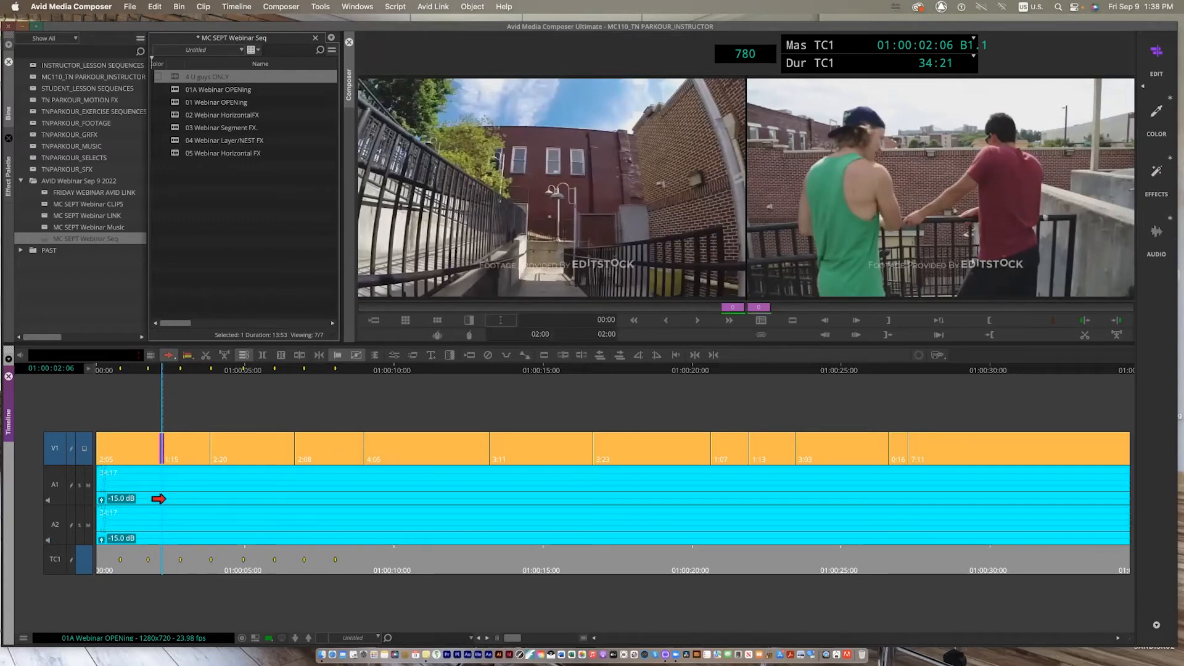
left_click_drag(164, 455, 119, 471)
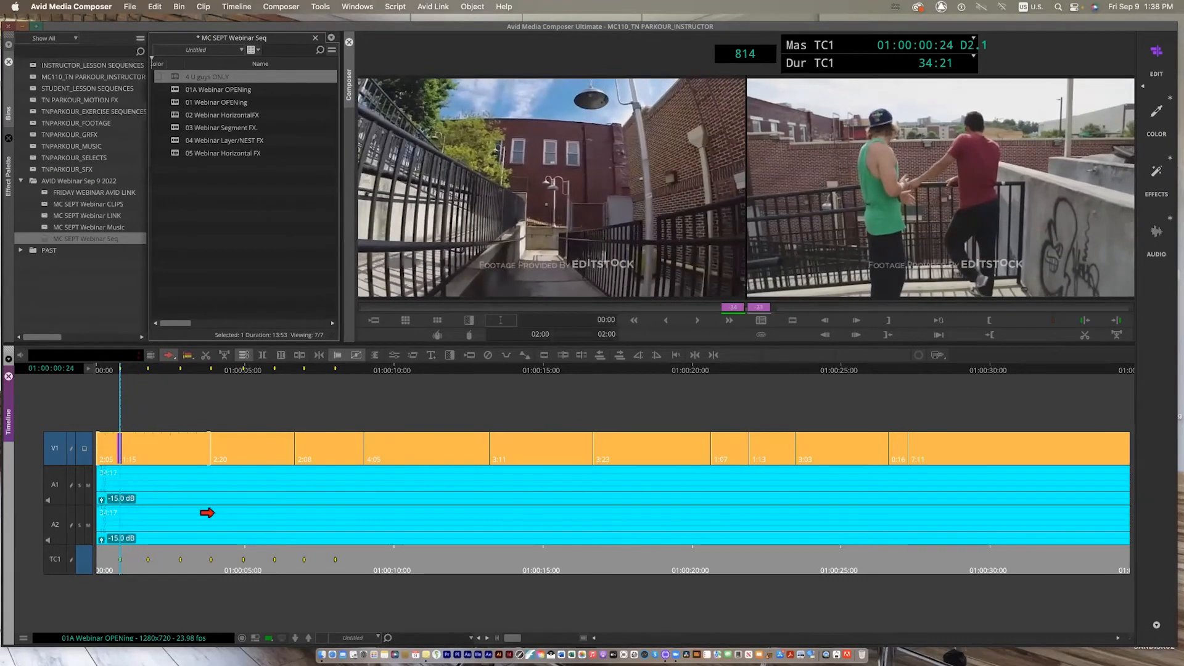
left_click(210, 447)
left_click_drag(182, 460, 152, 467)
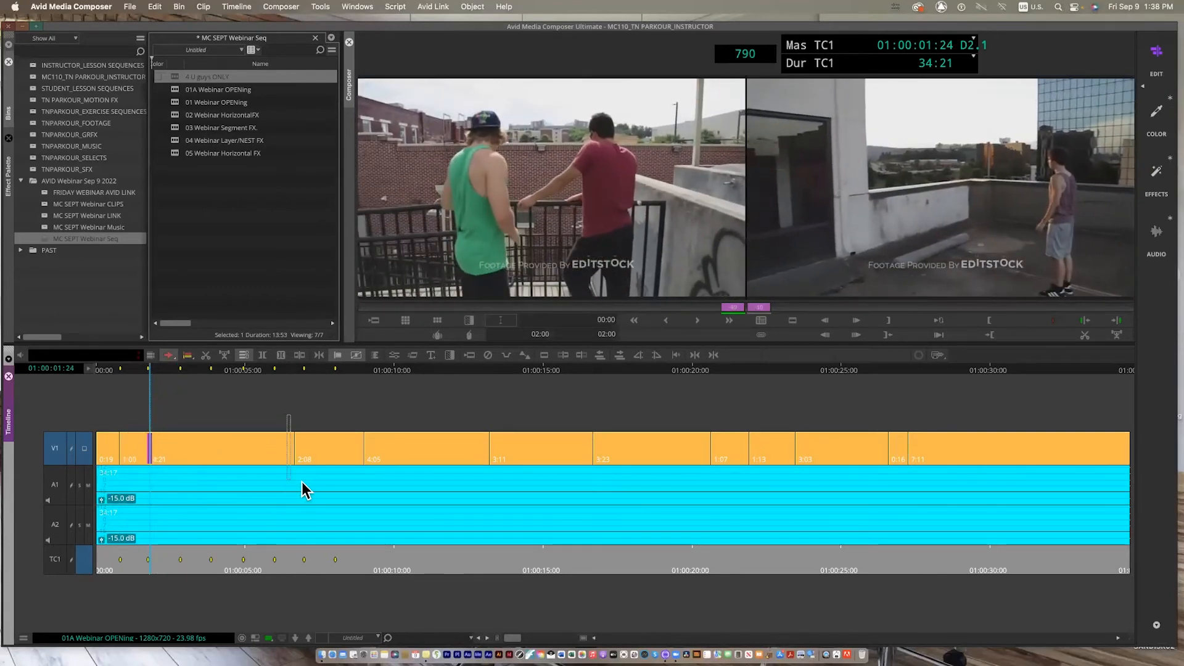
- Roll the third, fourth and fifth V1 cuts back to their matching markers, at 01:00:02:24, 01:00:03:25 and 01:00:04:28
left_click(296, 458)
left_click_drag(300, 455, 179, 471)
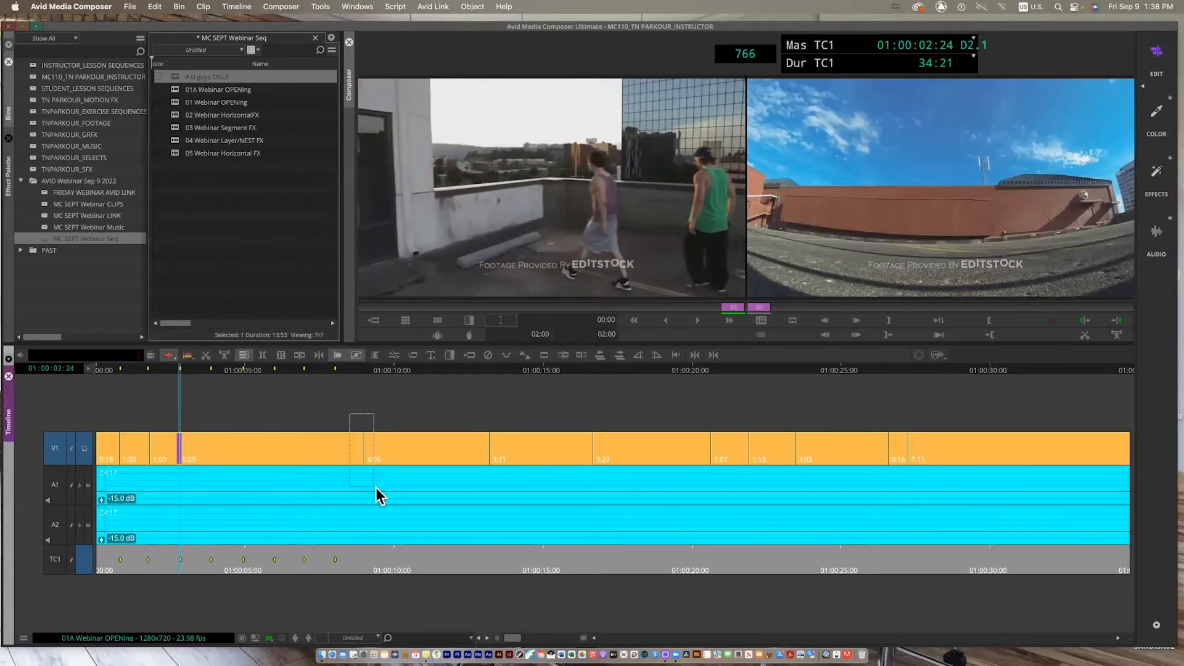
left_click_drag(376, 487, 375, 487)
left_click_drag(266, 457, 211, 461)
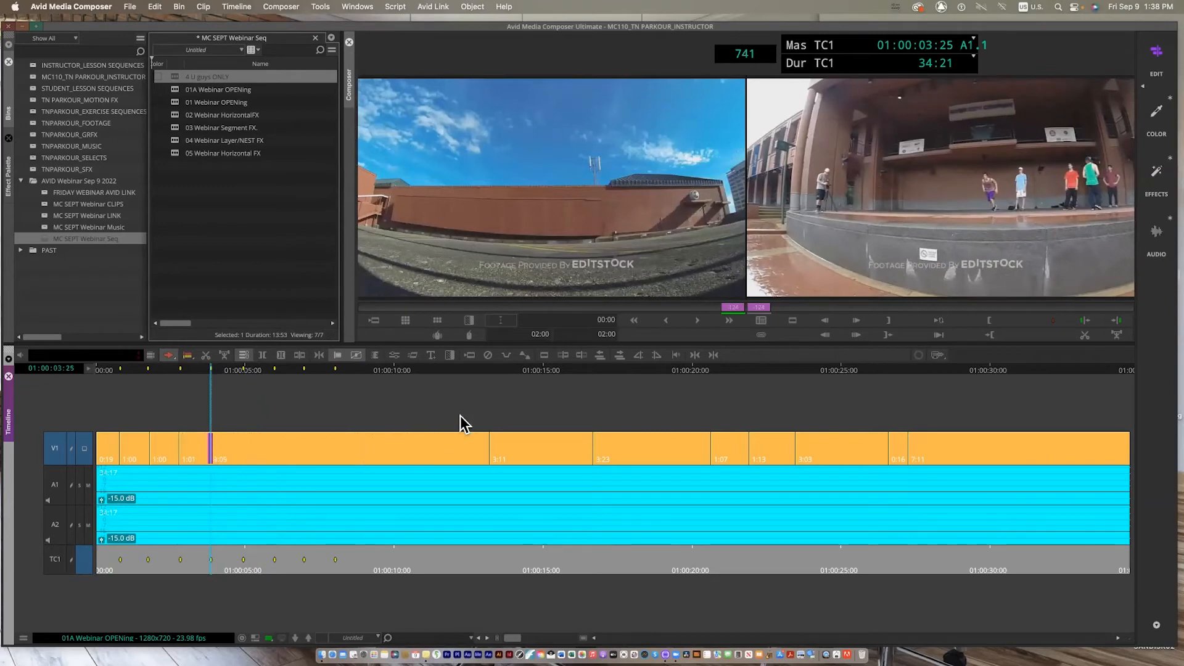
left_click_drag(479, 405, 501, 501)
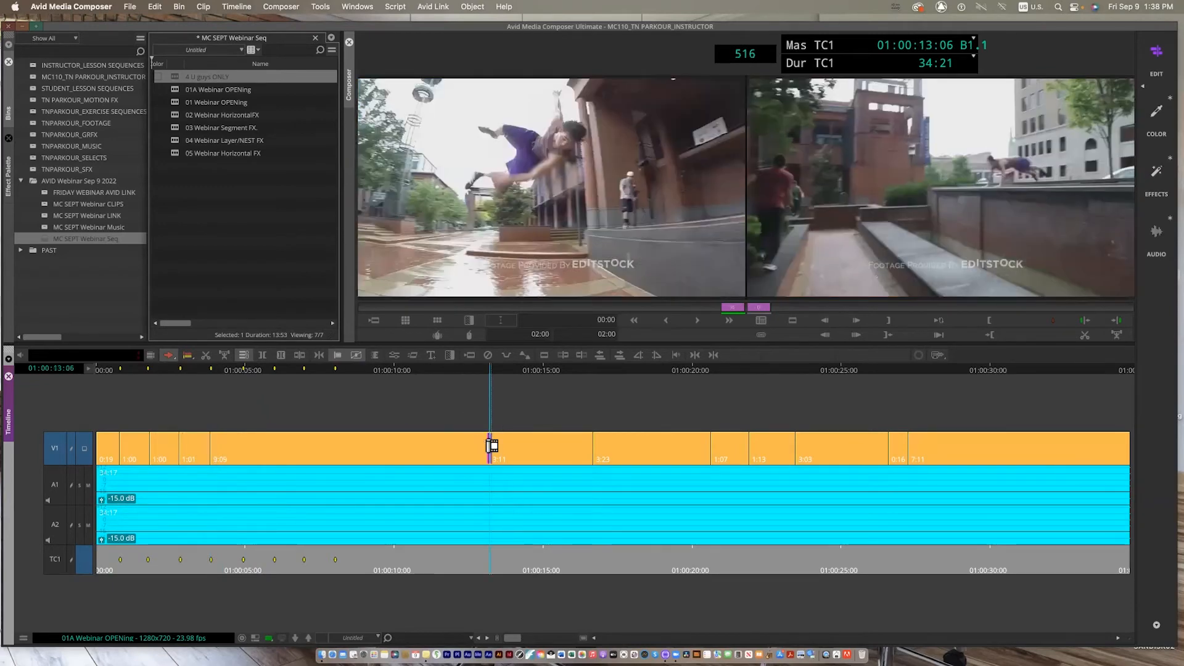
left_click_drag(449, 442, 244, 456)
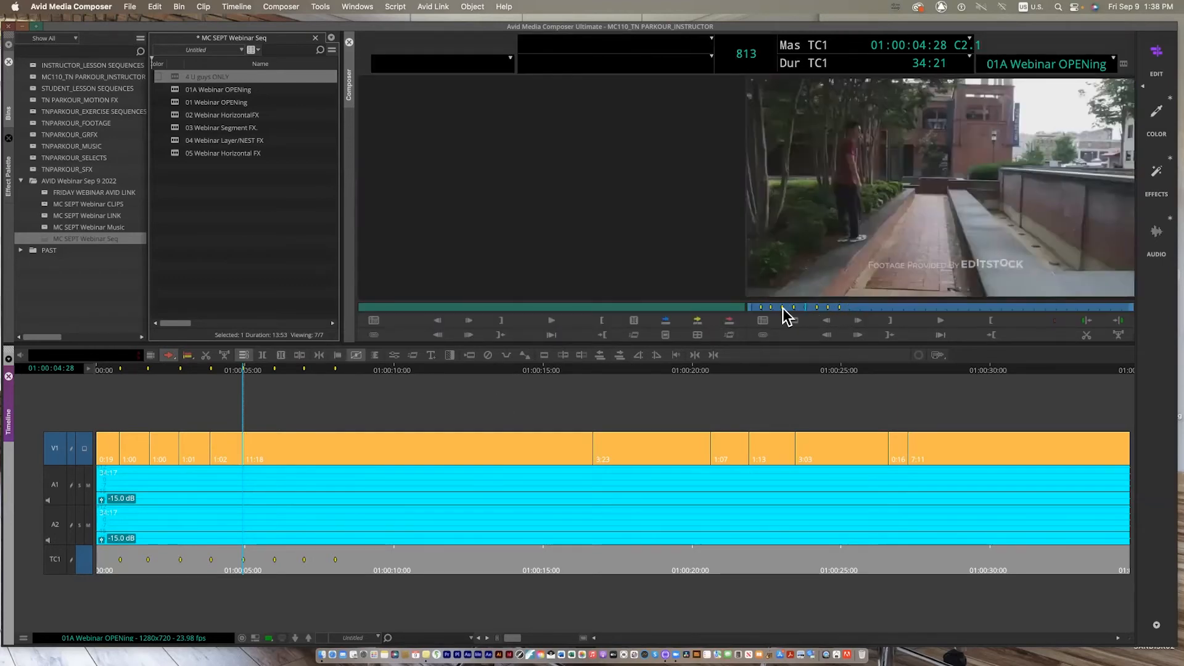
- Save the sequence bin and play the retimed opening full screen from the start
left_click_drag(812, 307, 720, 312)
key("super+s")
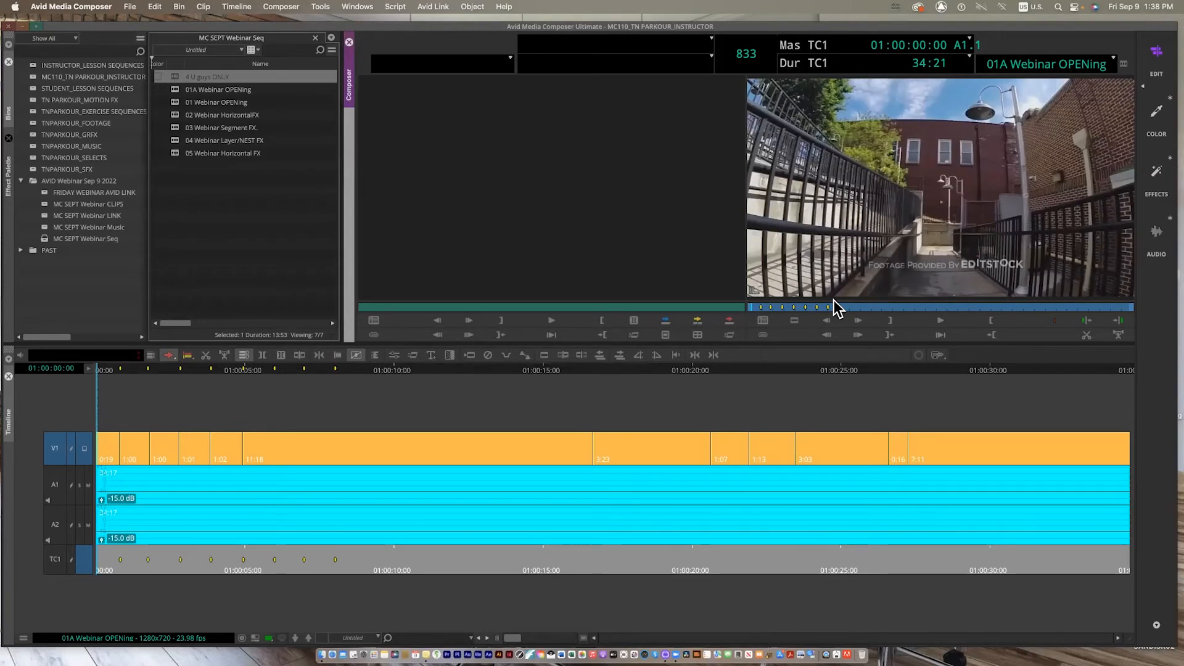
key("super+shift+f")
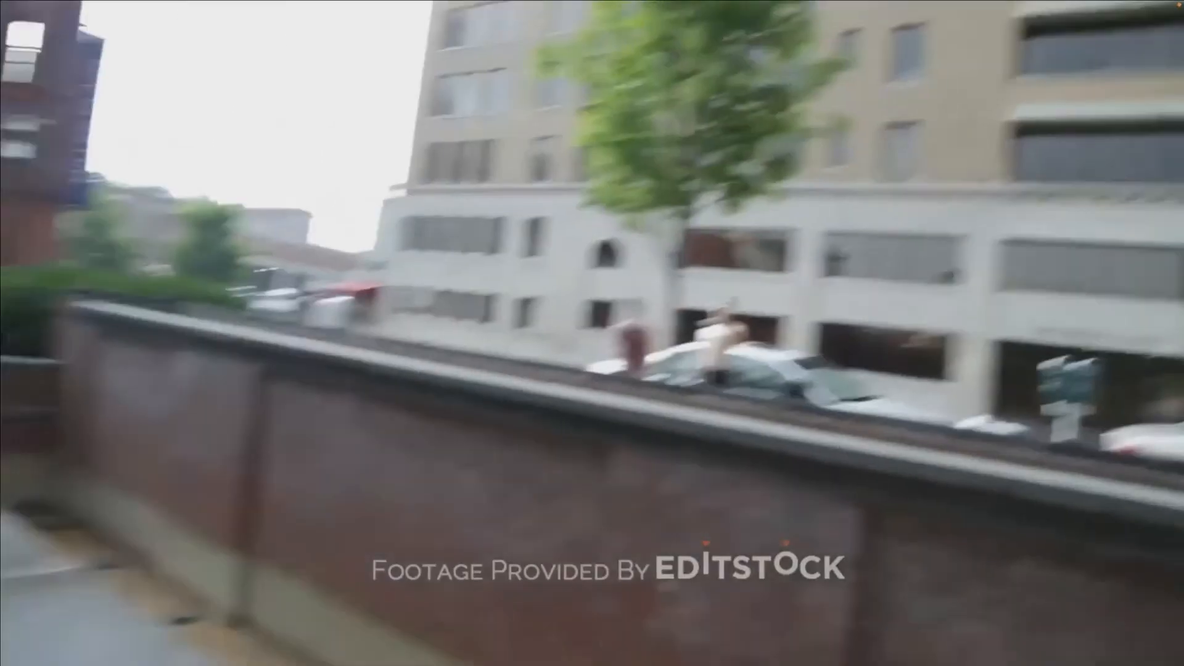
- Leave the full-screen playback and roll the sixth V1 cut back to its marker at 01:00:05:29
key("Escape")
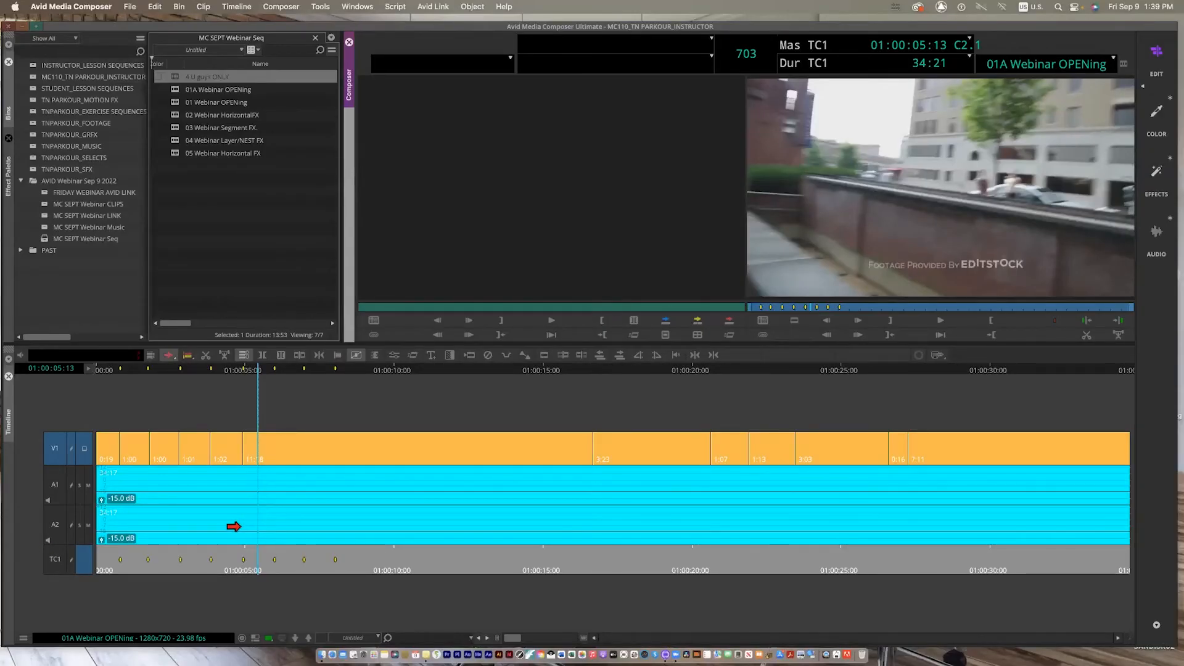
left_click_drag(583, 403, 605, 517)
left_click_drag(587, 456, 272, 479)
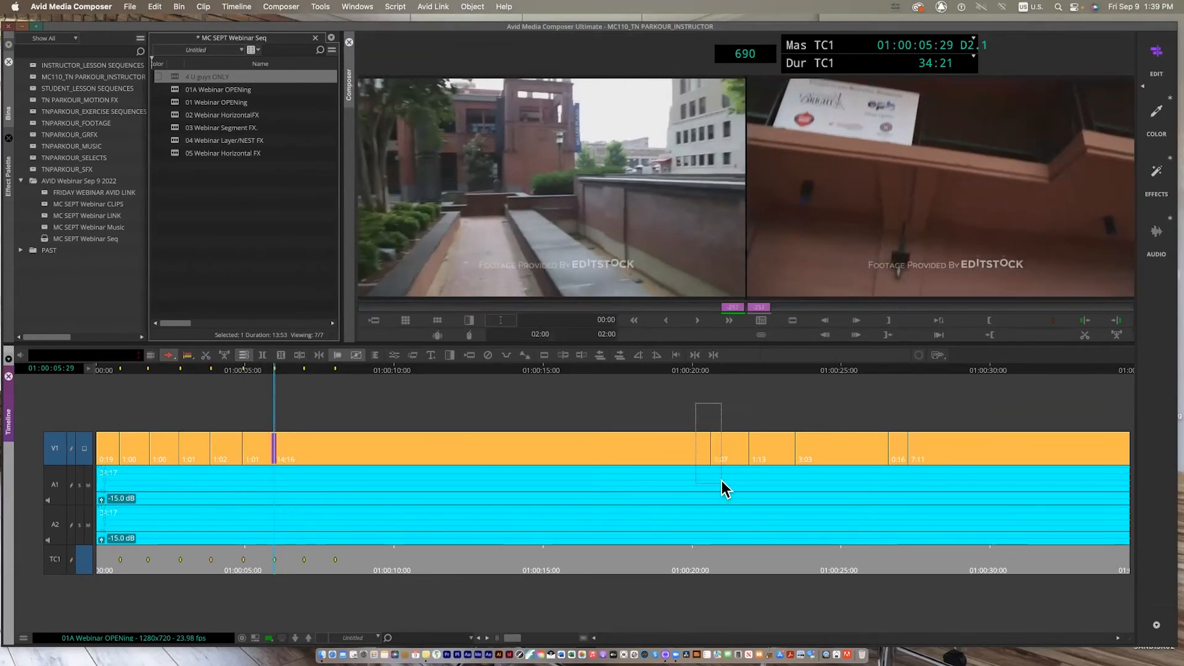
- Trim the seventh V1 cut back to its marker at 01:00:07:00, rippling only the outgoing side for the final move
left_click(712, 457)
left_click_drag(712, 456, 425, 473)
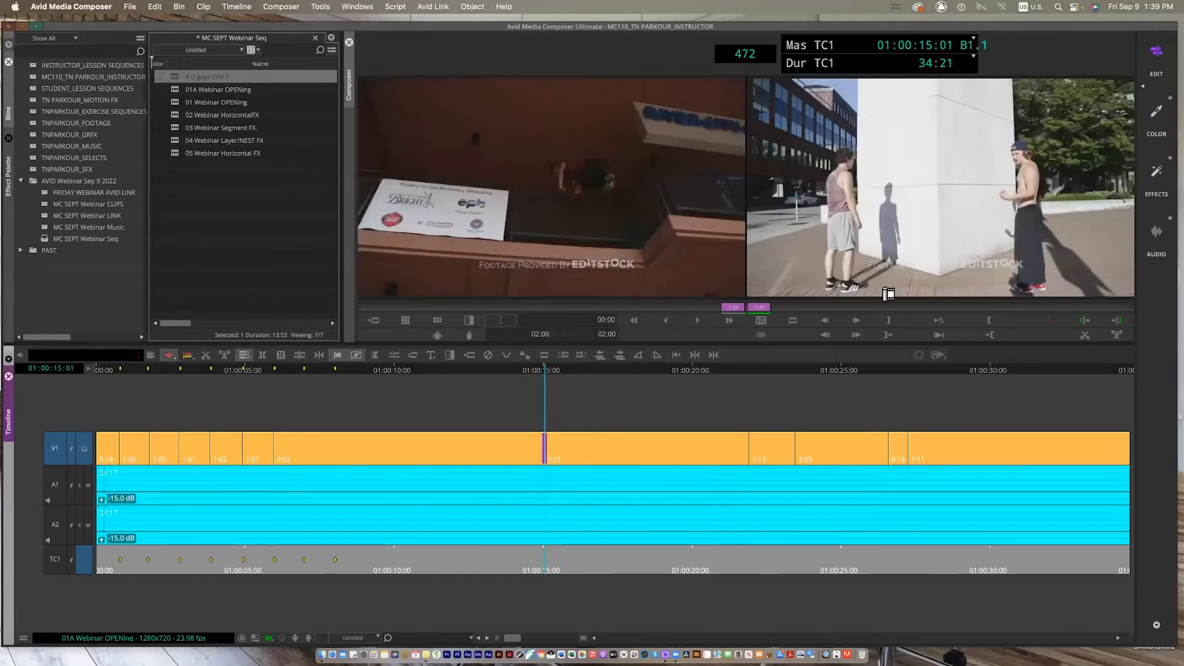
left_click(721, 230)
left_click(722, 307)
left_click_drag(535, 447, 303, 463)
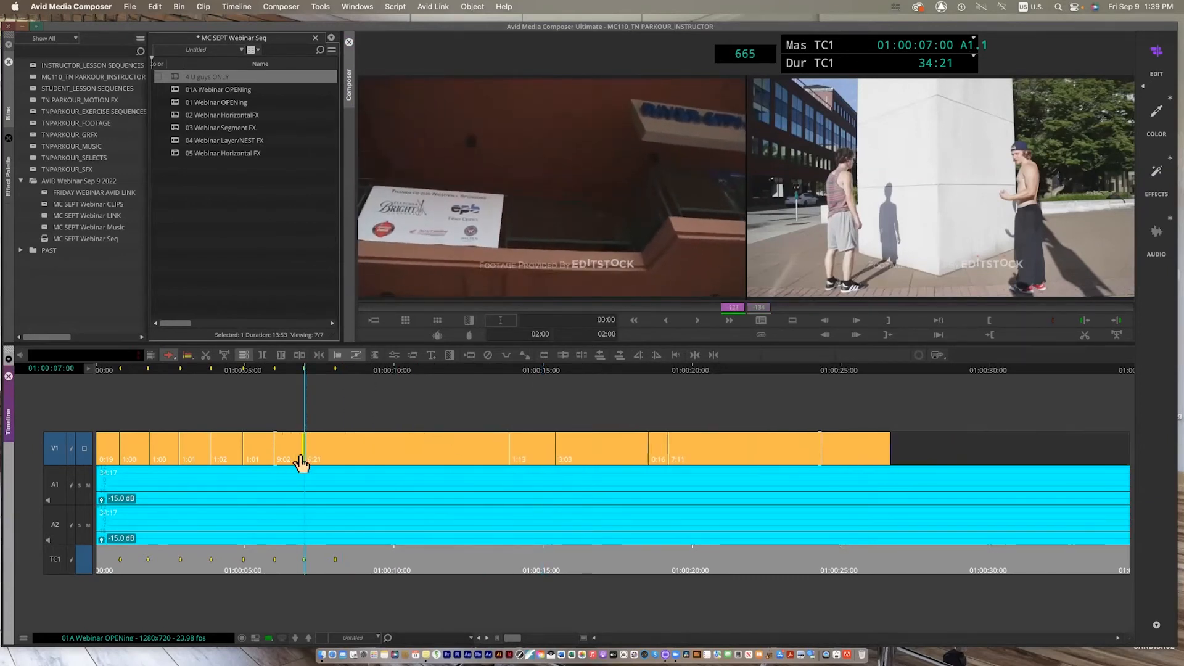
- Ripple the outgoing side of the eighth V1 cut back to its marker at 01:00:08:01 and leave trim mode
left_click(501, 456)
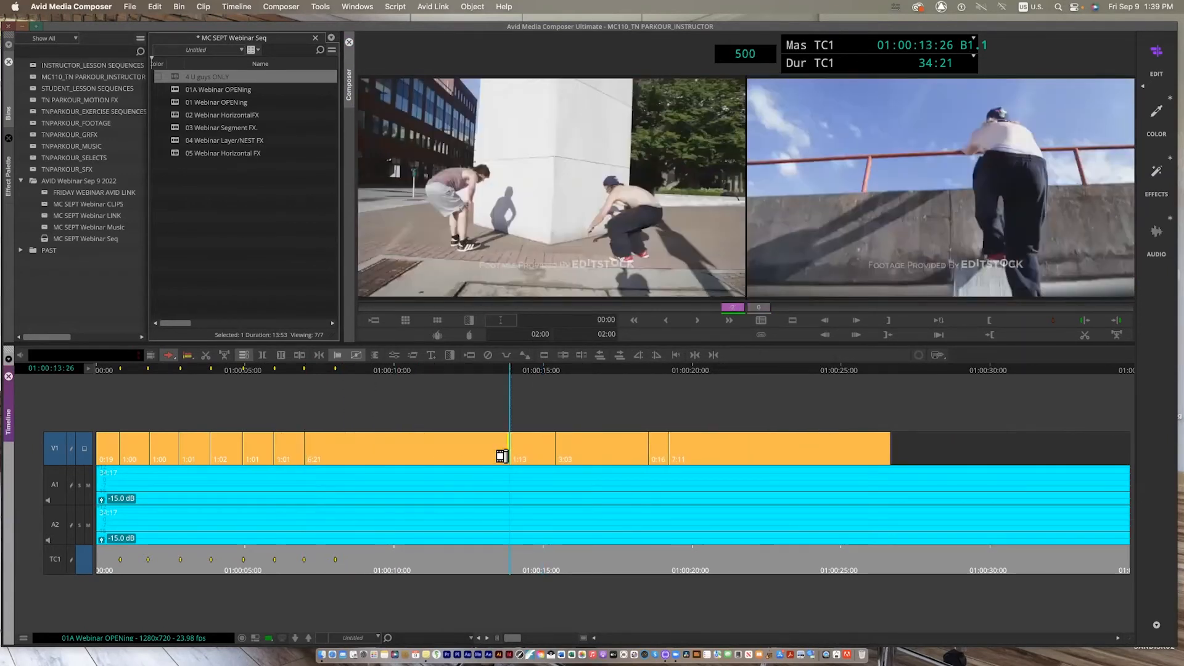
left_click_drag(501, 456, 333, 480)
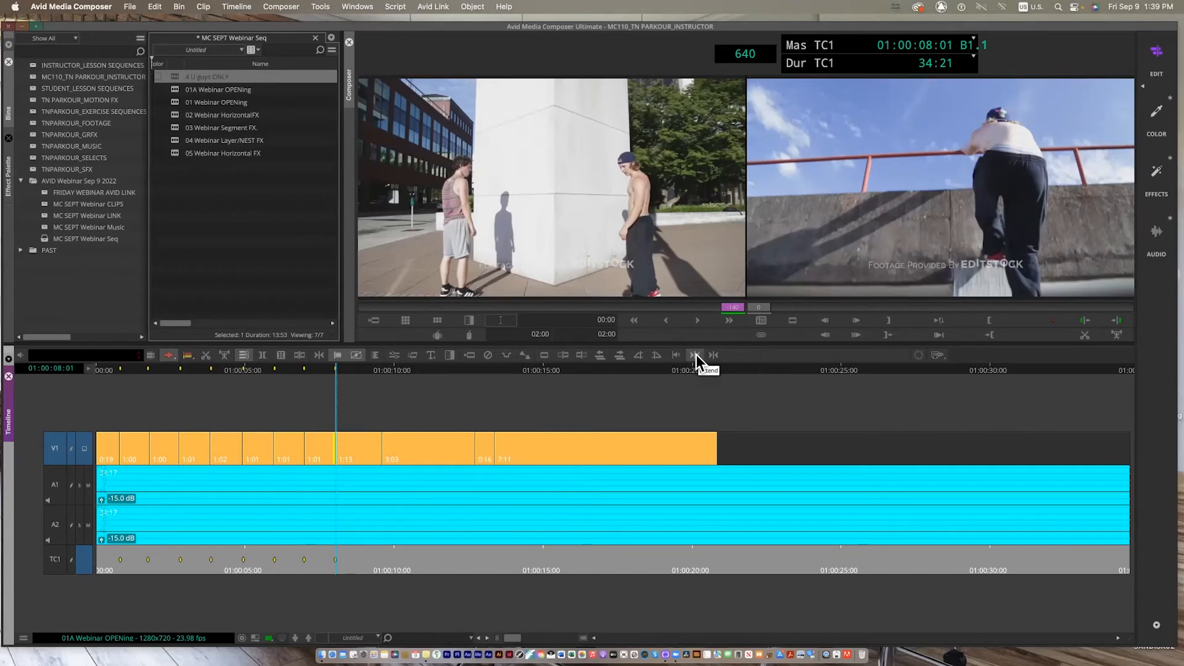
key("u")
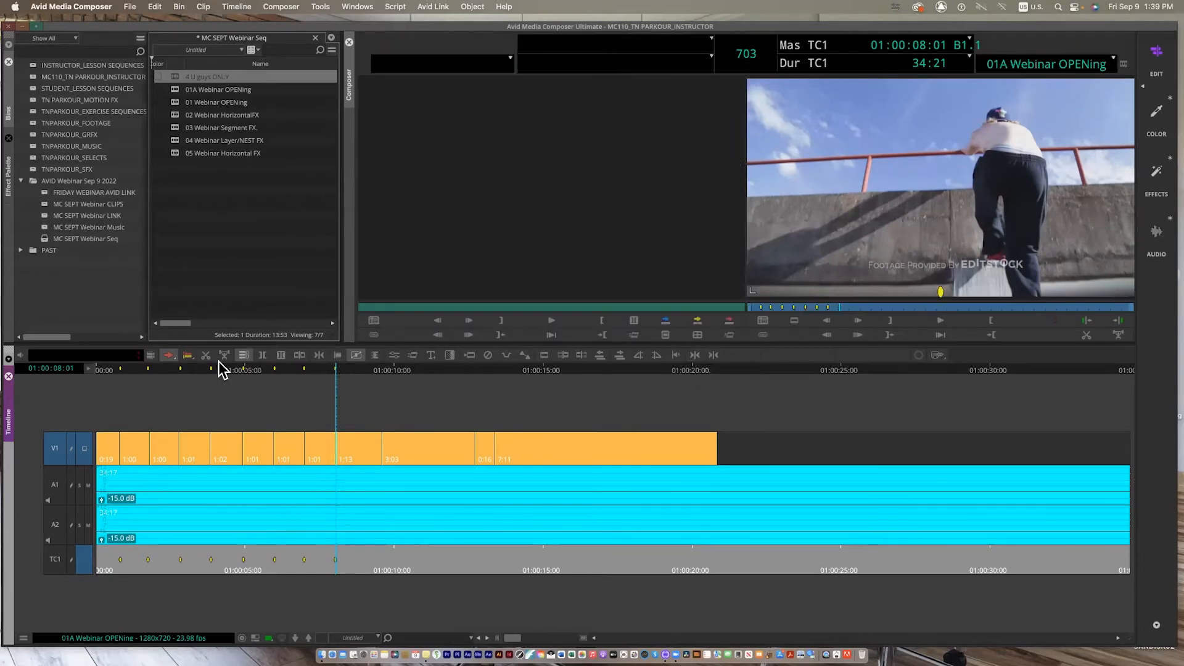
- Save the sequence bin and review the opening full screen from the start, stopping just before the eighth cut
key("Home")
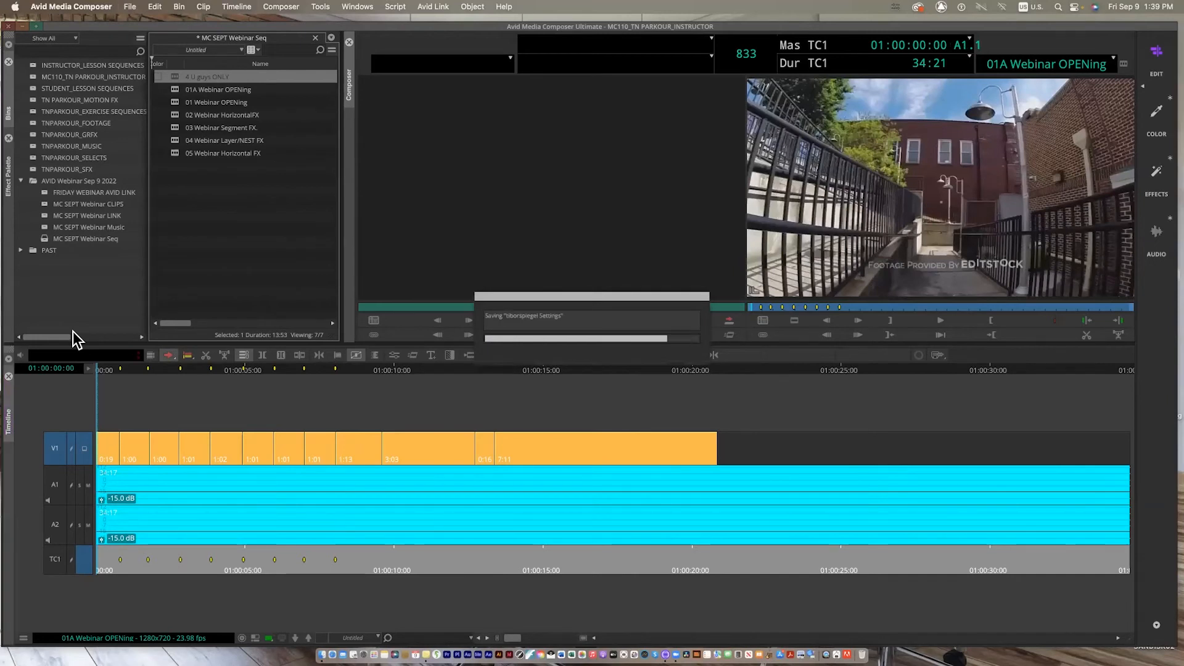
key("super+shift+f")
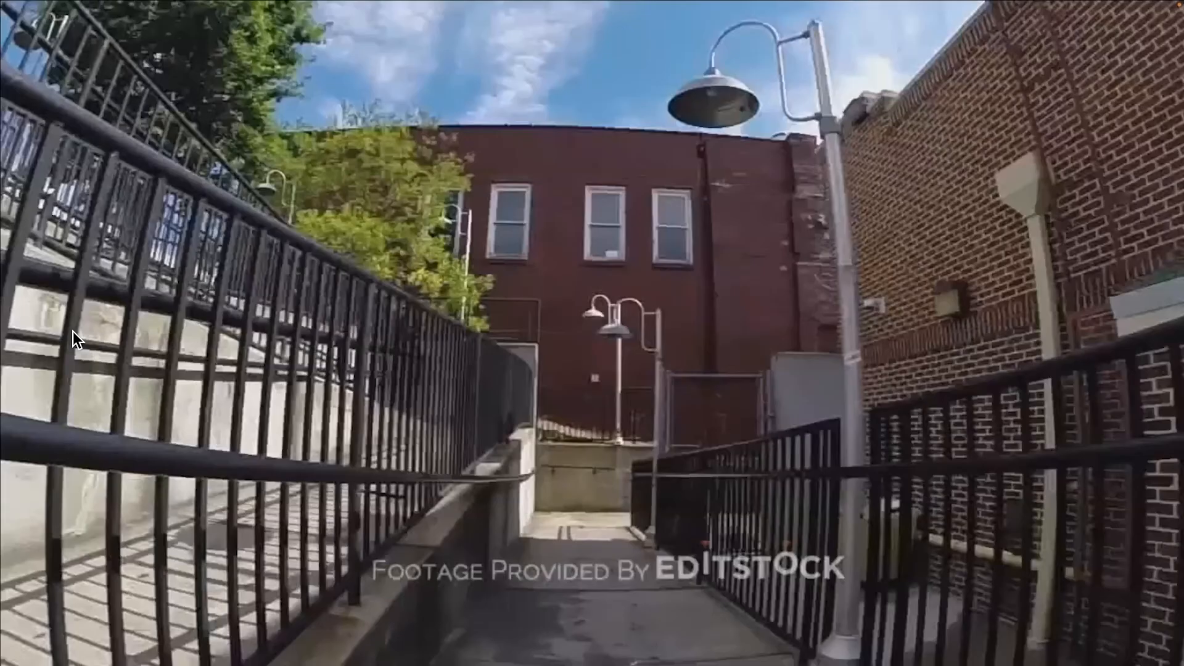
key("space")
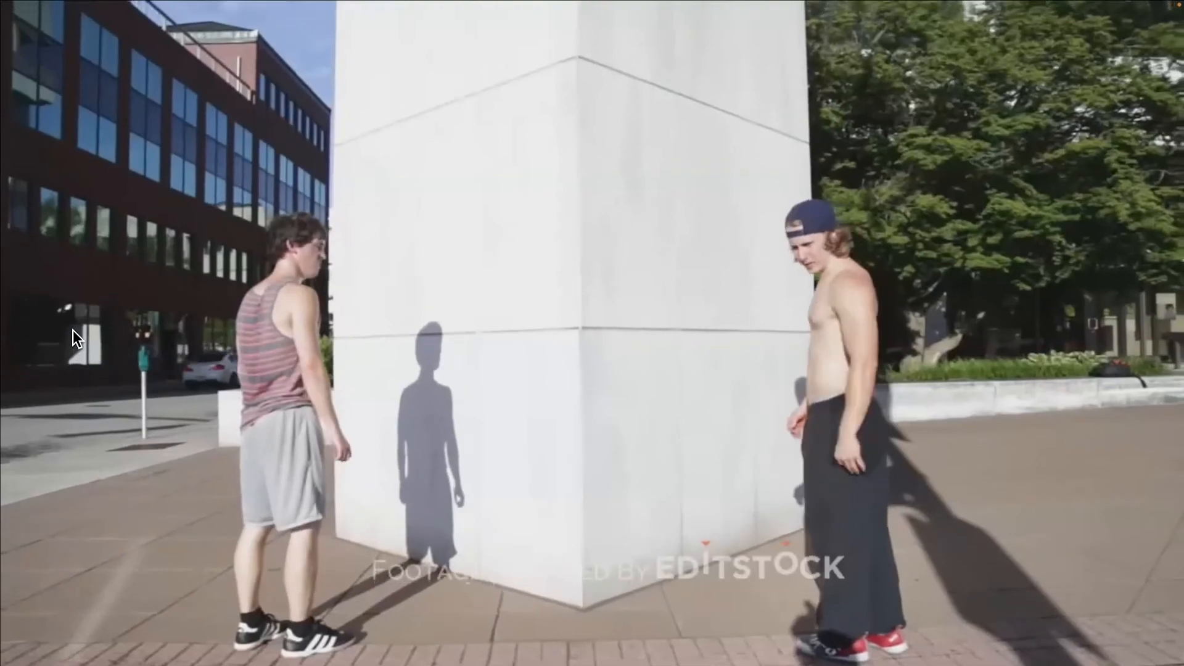
key("space")
key("Escape")
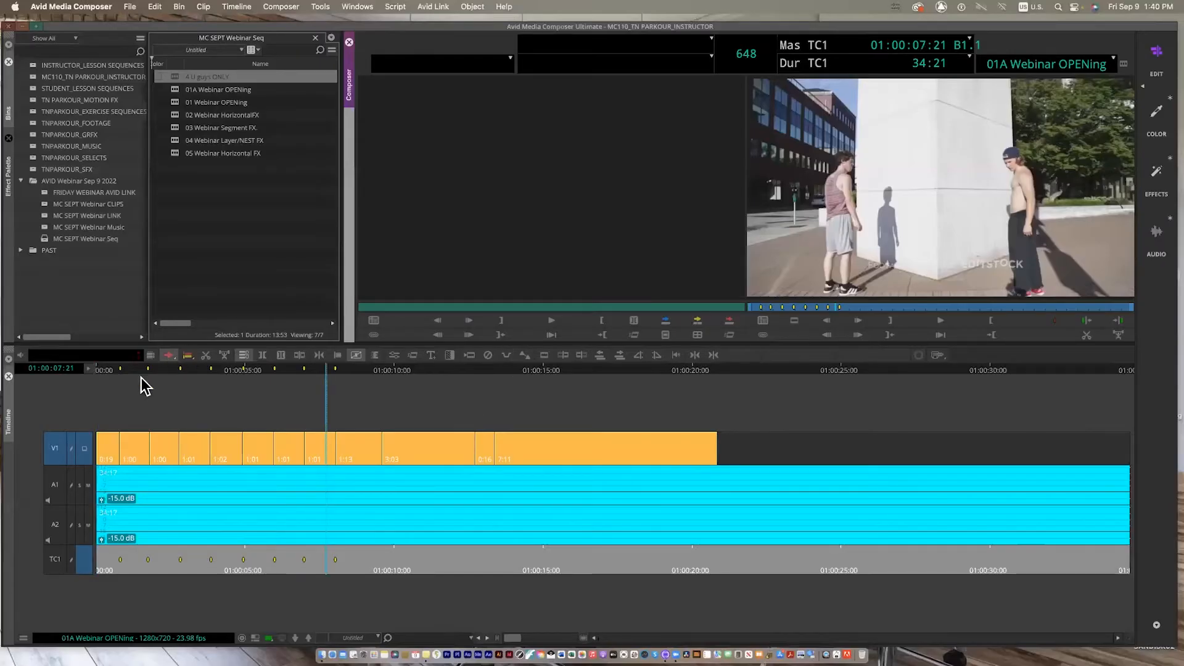
- Enlarge the Composer monitors and match frame the sixth V1 shot at 01:00:05:15 to load its master clip
left_click_drag(139, 376, 257, 414)
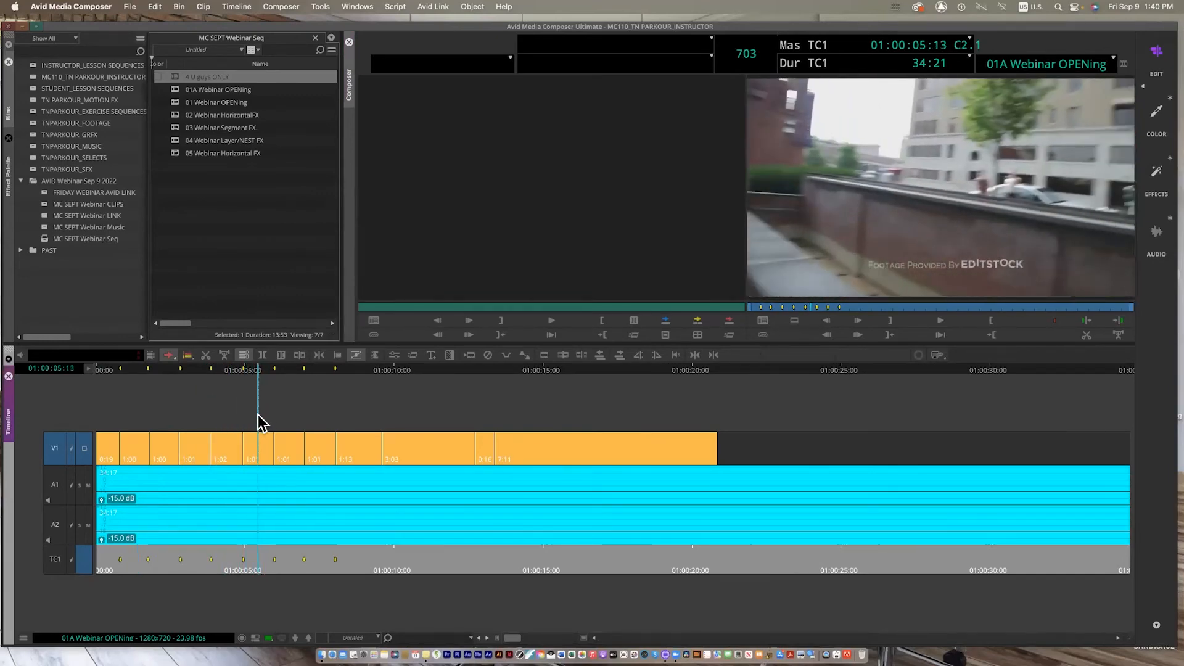
left_click(253, 382)
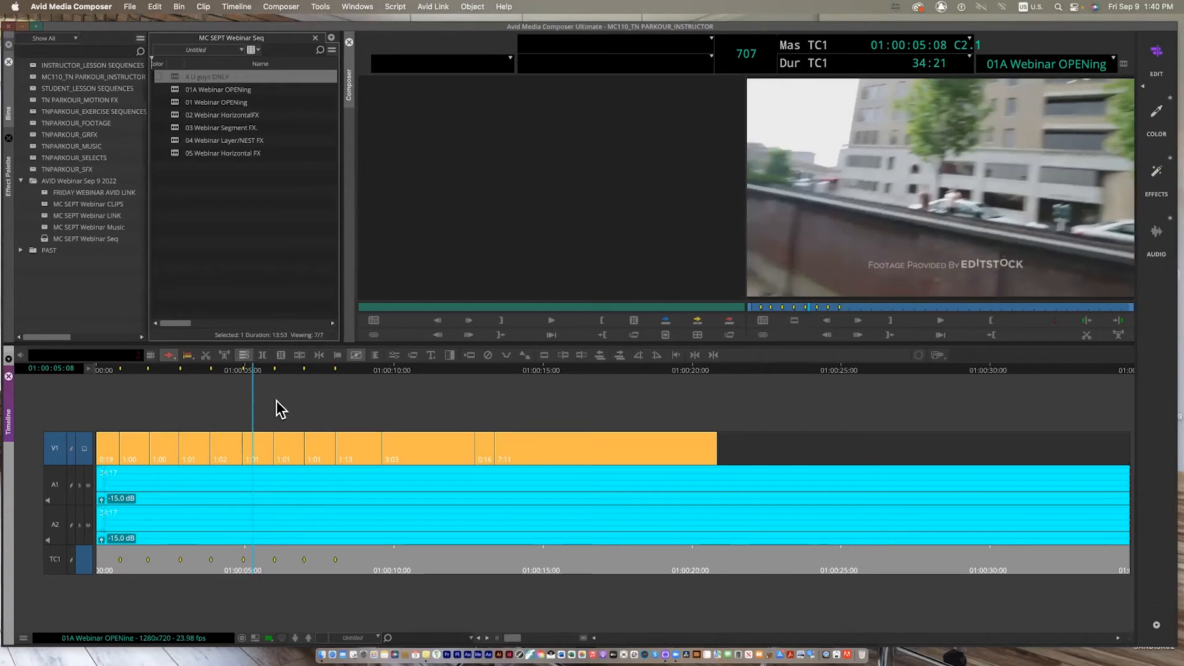
left_click_drag(339, 208, 240, 198)
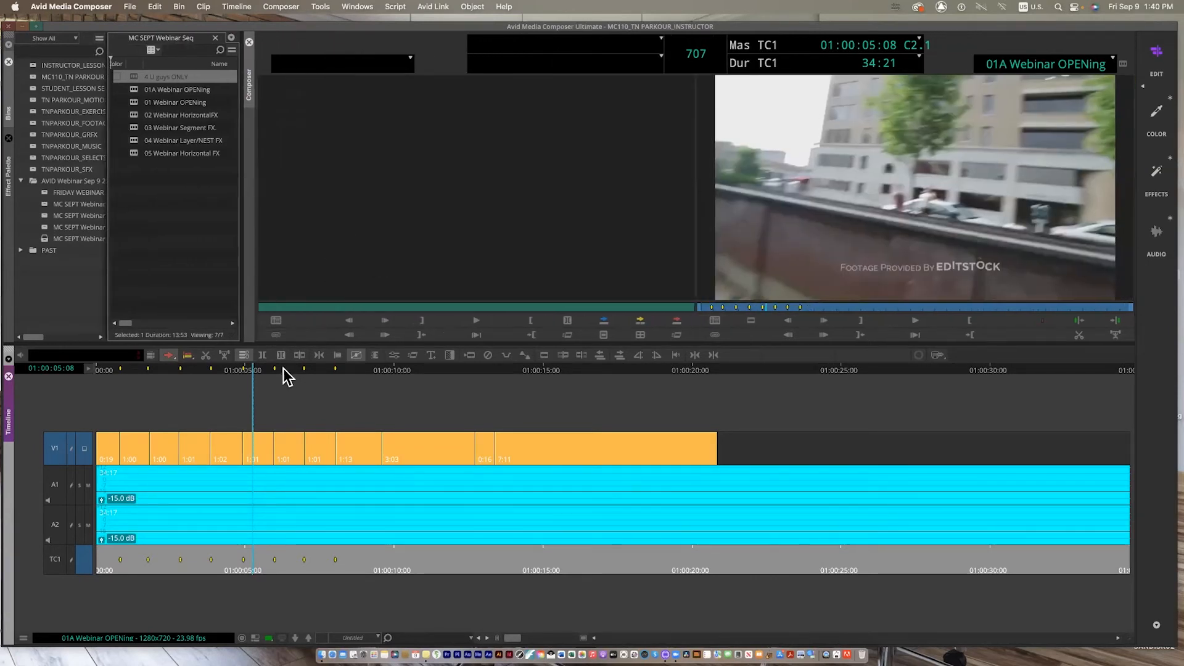
left_click_drag(255, 370, 260, 370)
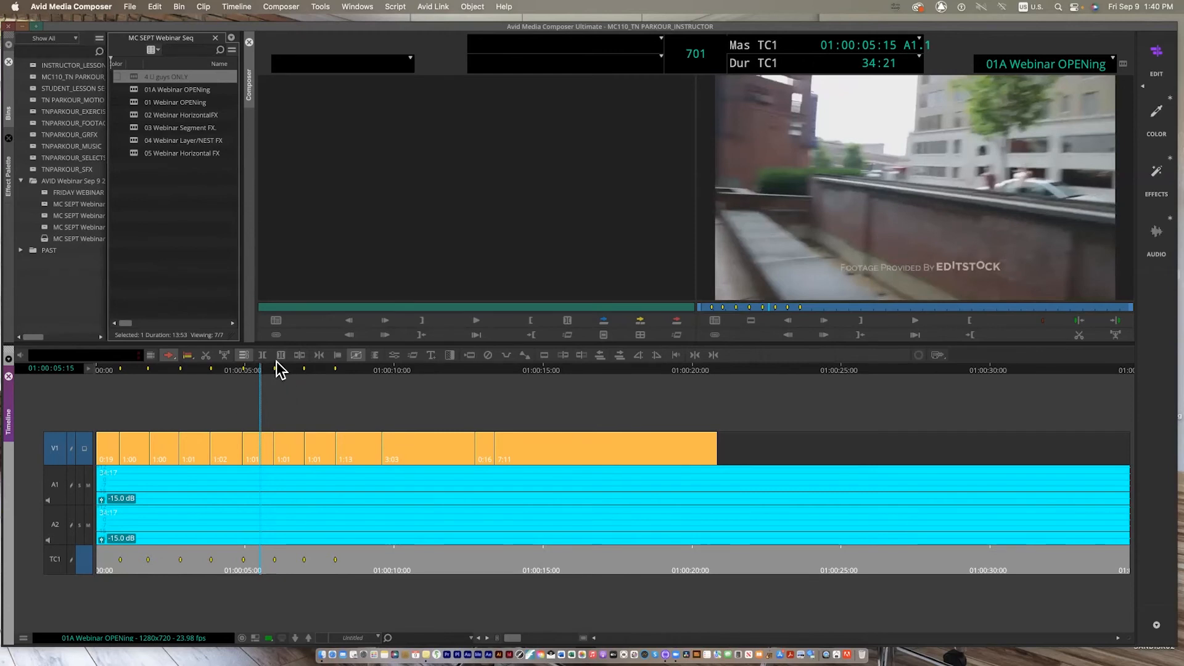
right_click(53, 454)
left_click(65, 462)
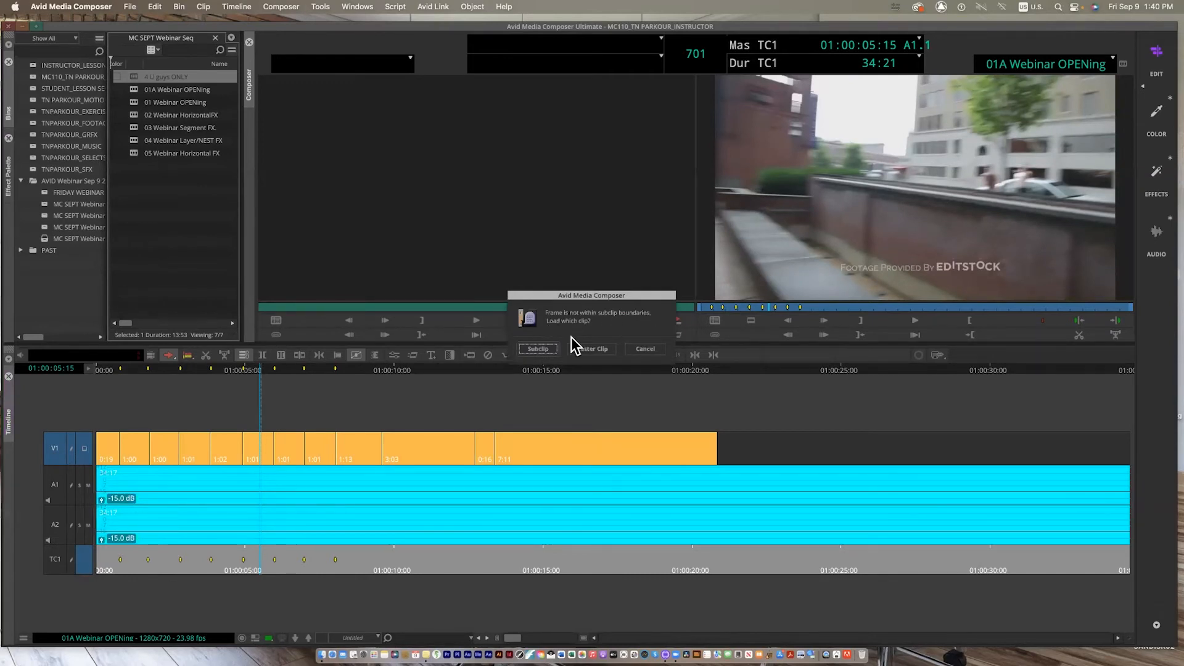
left_click(591, 349)
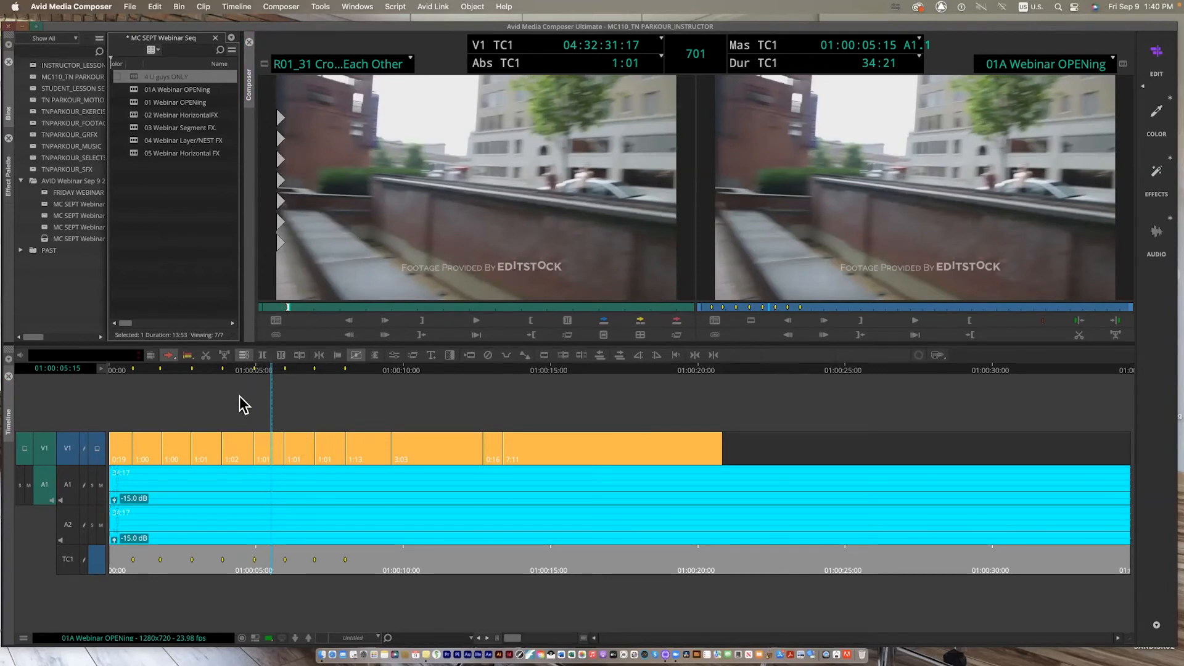
- Set a source In point at 04:32:39:23 in R01_31, exclude source A1, and mark the full sixth V1 shot in the timeline
left_click_drag(317, 307, 503, 305)
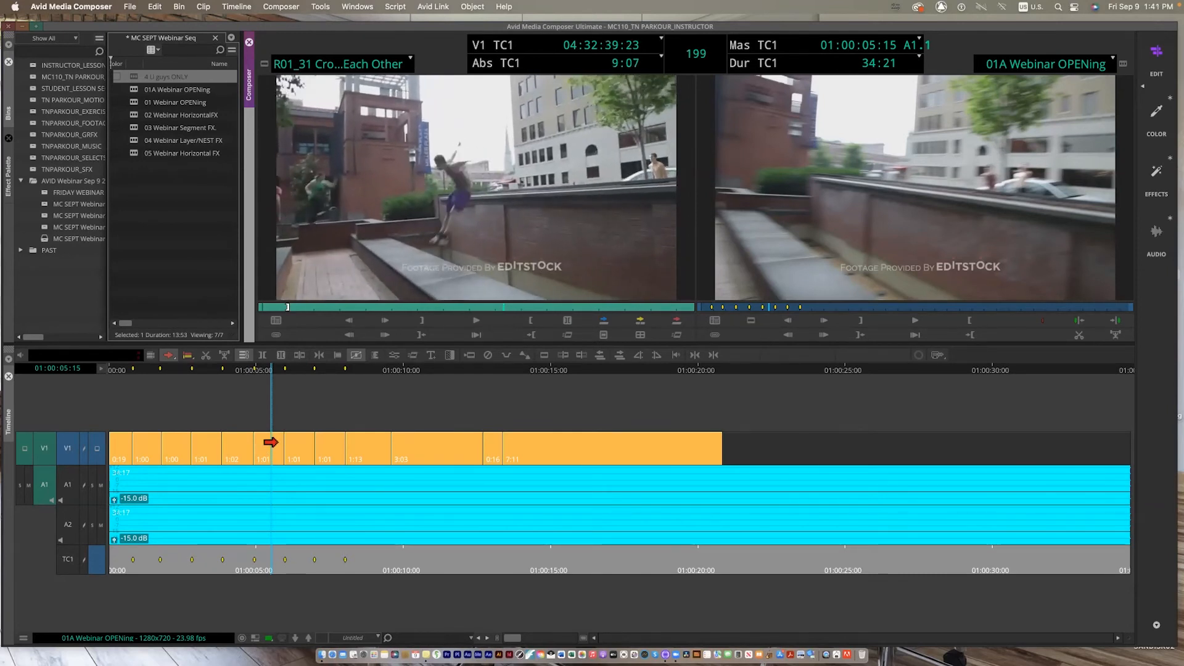
left_click(421, 321)
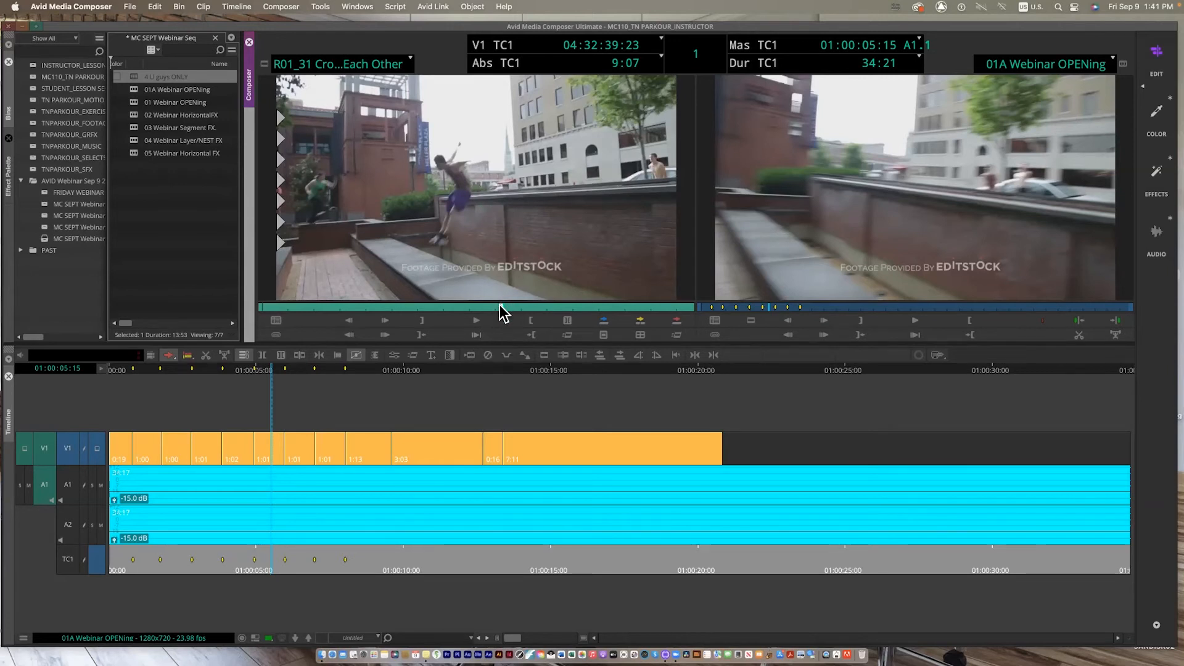
left_click(271, 370)
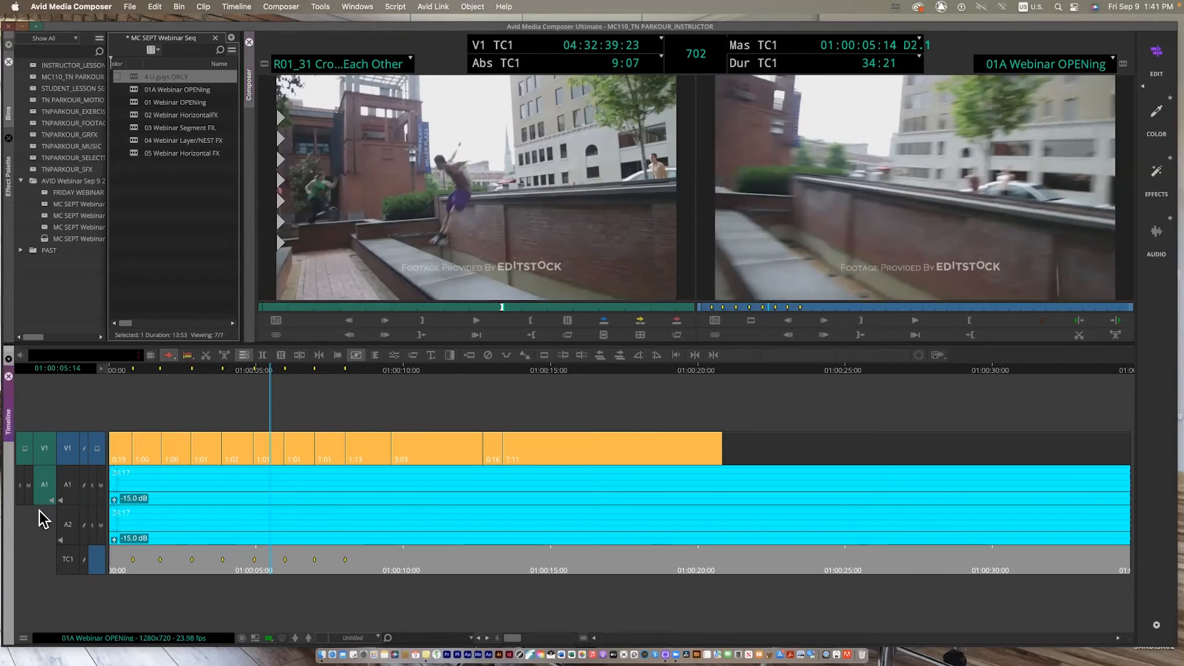
left_click(40, 490)
key("t")
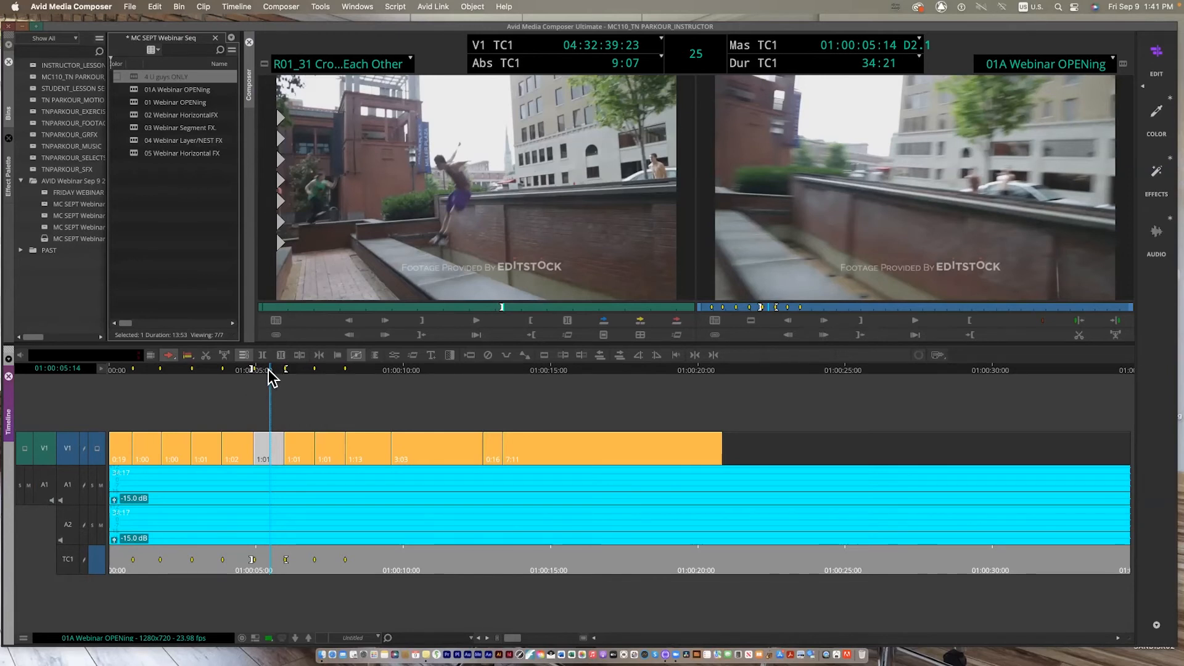
- Check the marked range's ends and overwrite the sixth V1 shot with the marked section of R01_31
left_click_drag(269, 370, 254, 370)
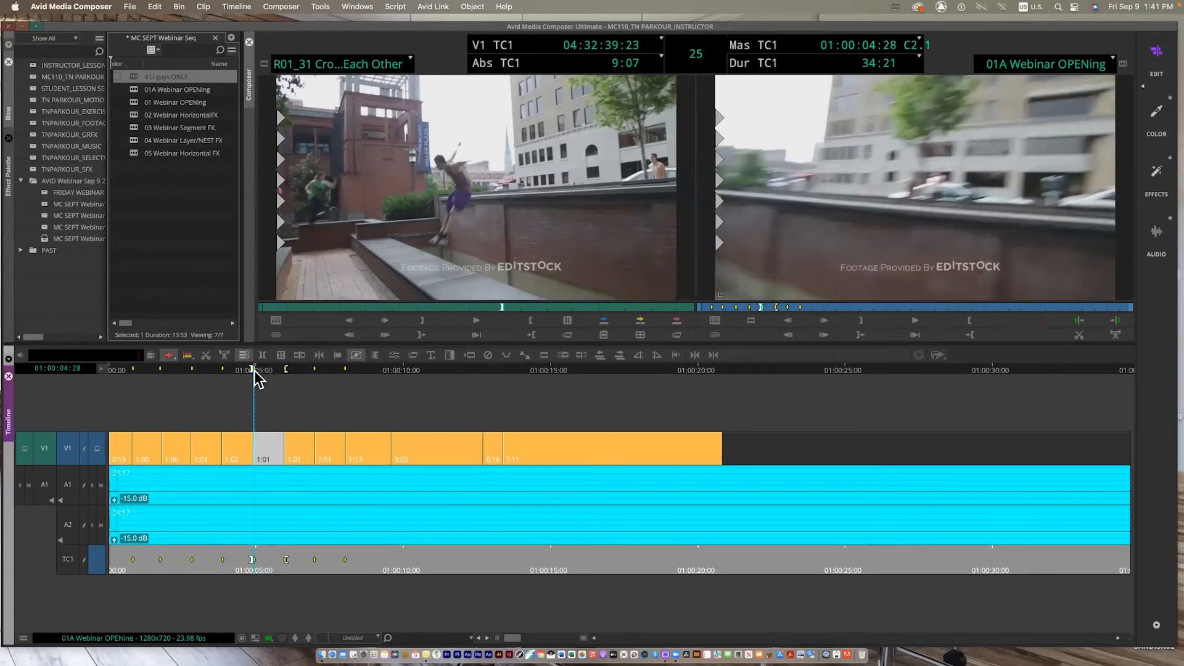
left_click(263, 370)
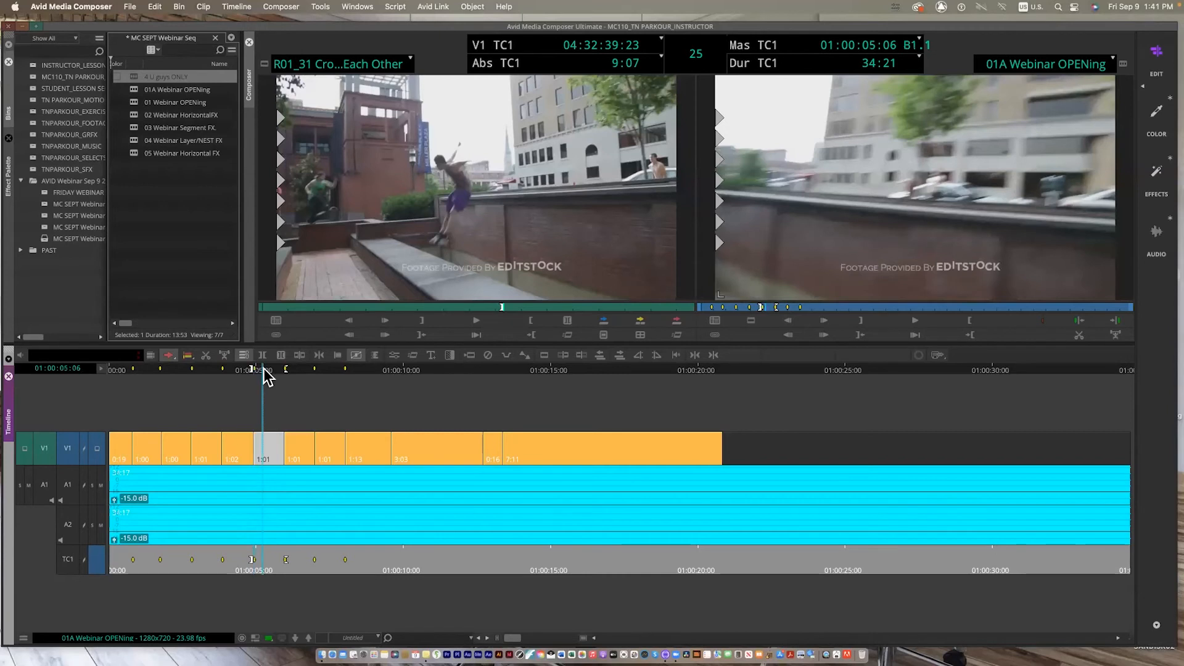
key("w")
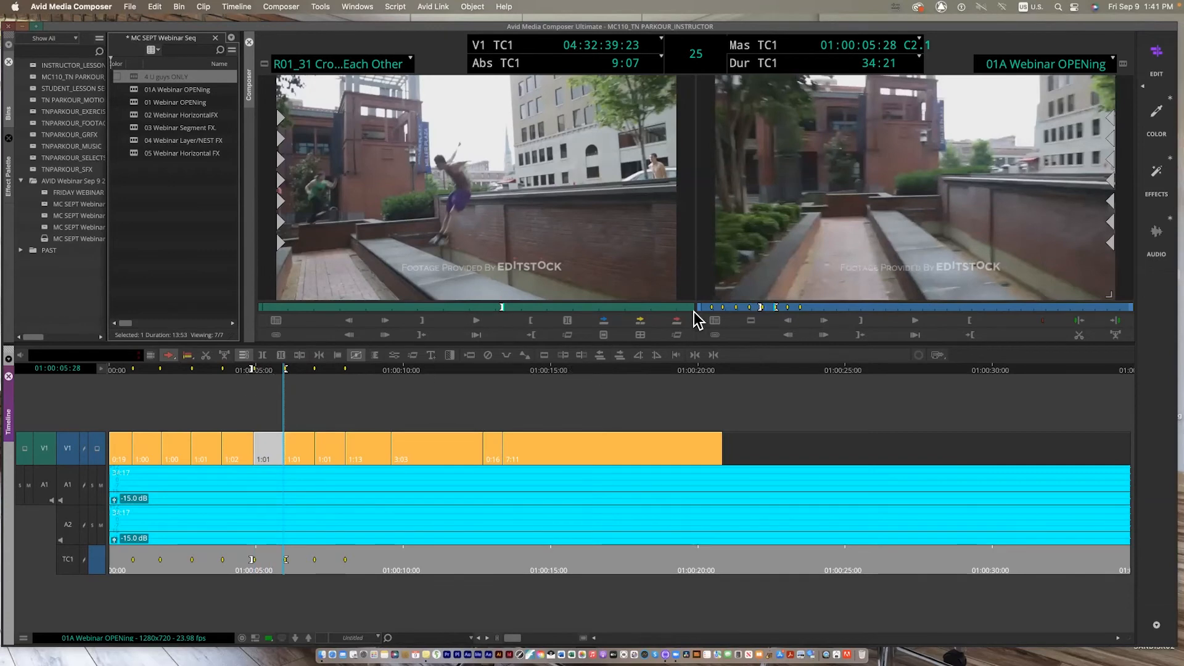
left_click(677, 322)
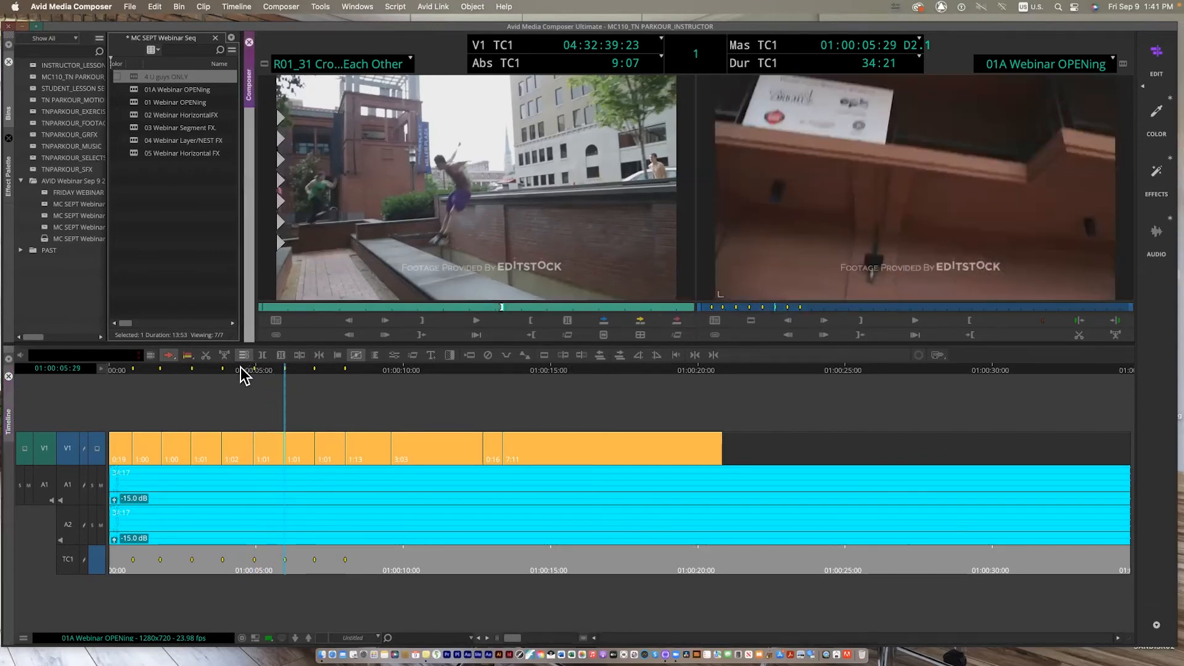
- Play through the replaced sixth shot several times, starting just before its incoming cut
left_click(242, 373)
key("space")
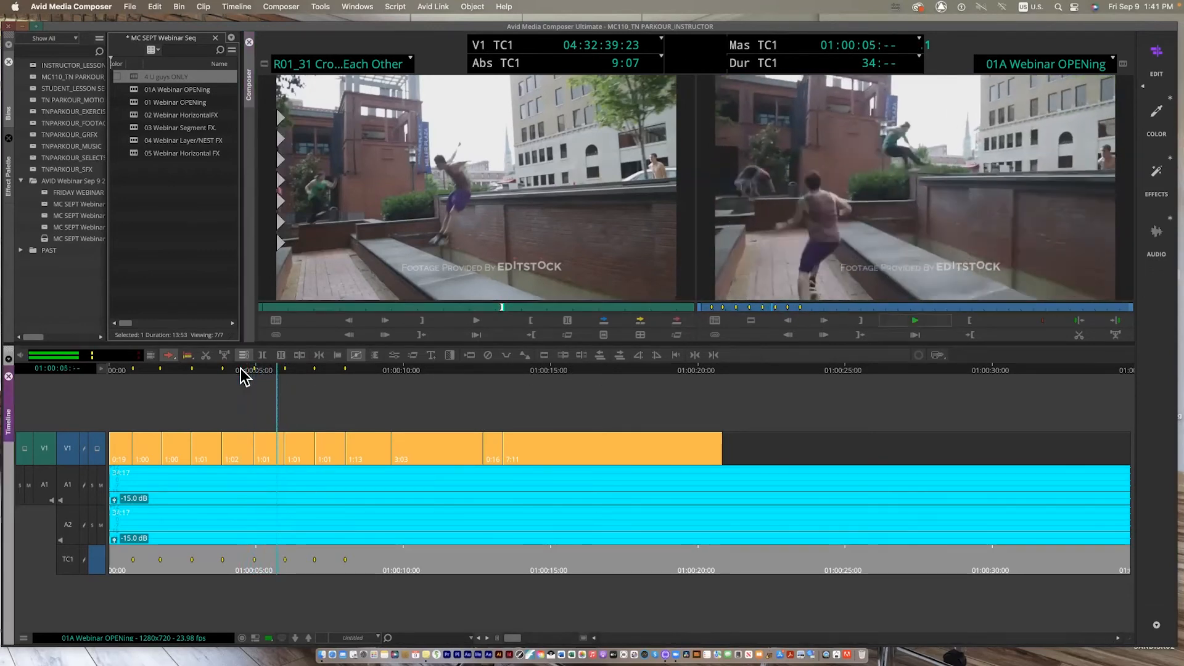
key("space")
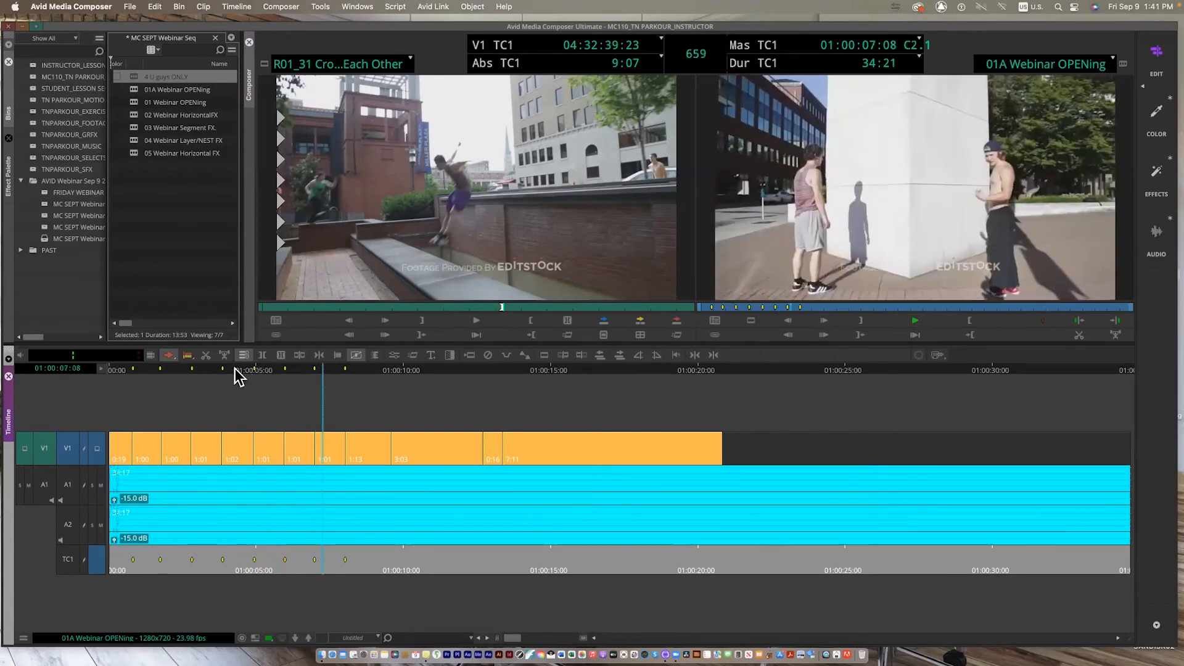
left_click(236, 369)
left_click_drag(237, 370, 245, 370)
key("space")
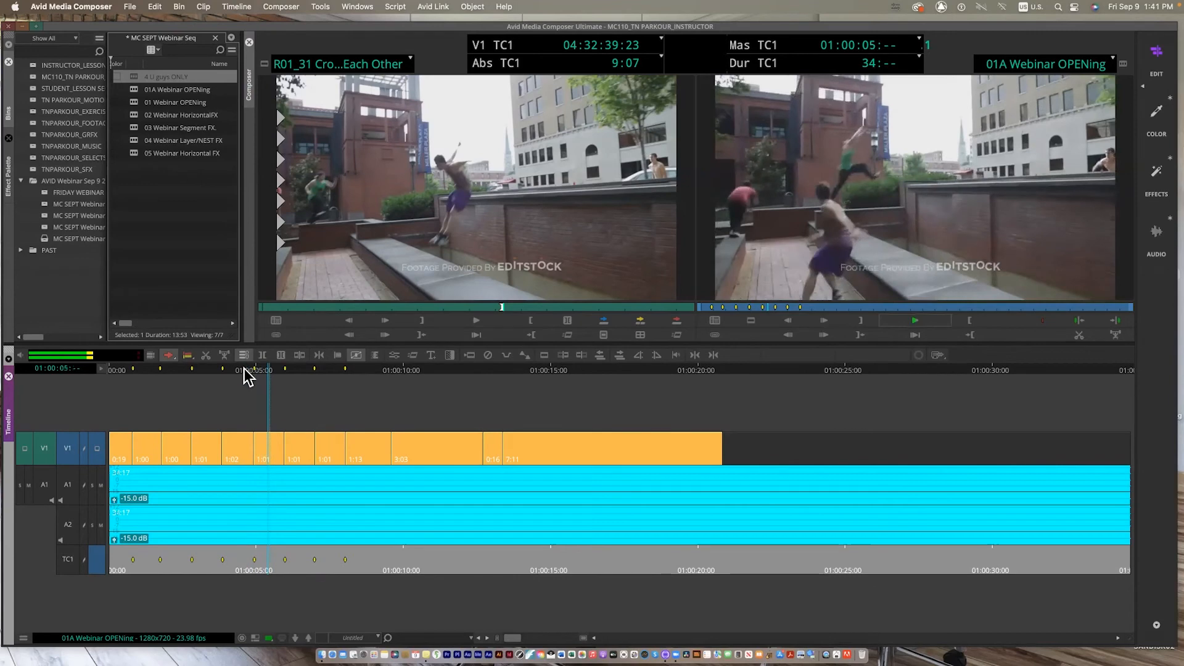
key("space")
left_click(241, 368)
key("space")
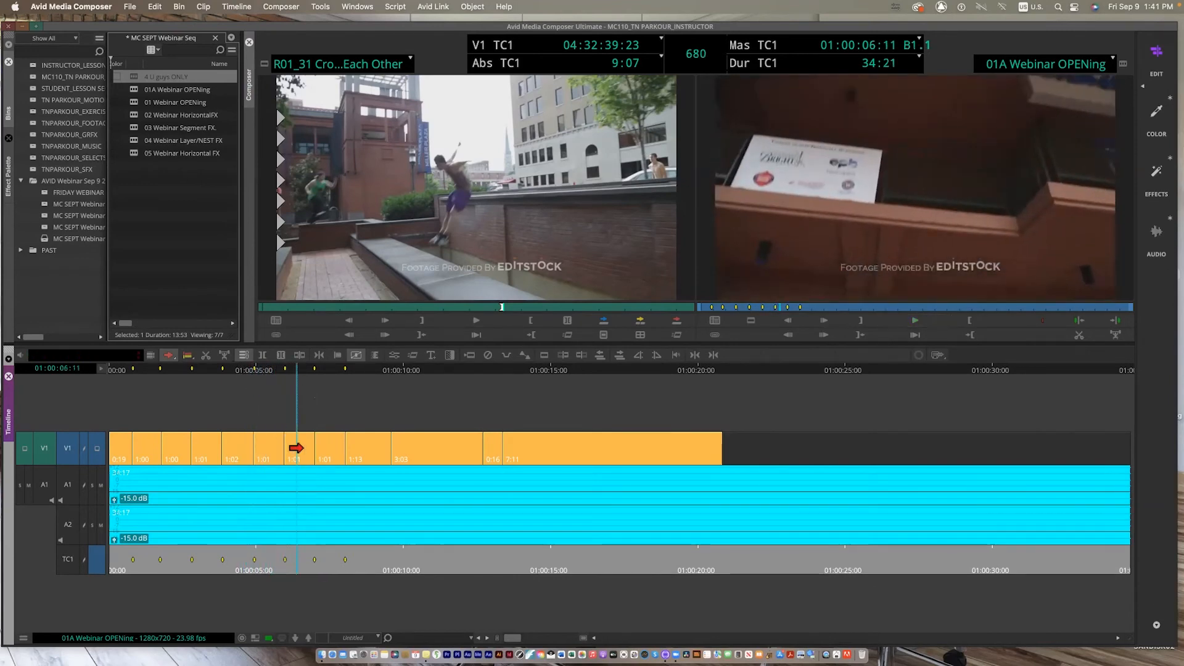
- Match frame the seventh V1 shot at 01:00:06:11 to its master clip and browse the source to 04:29:41:11
right_click(75, 455)
left_click(106, 456)
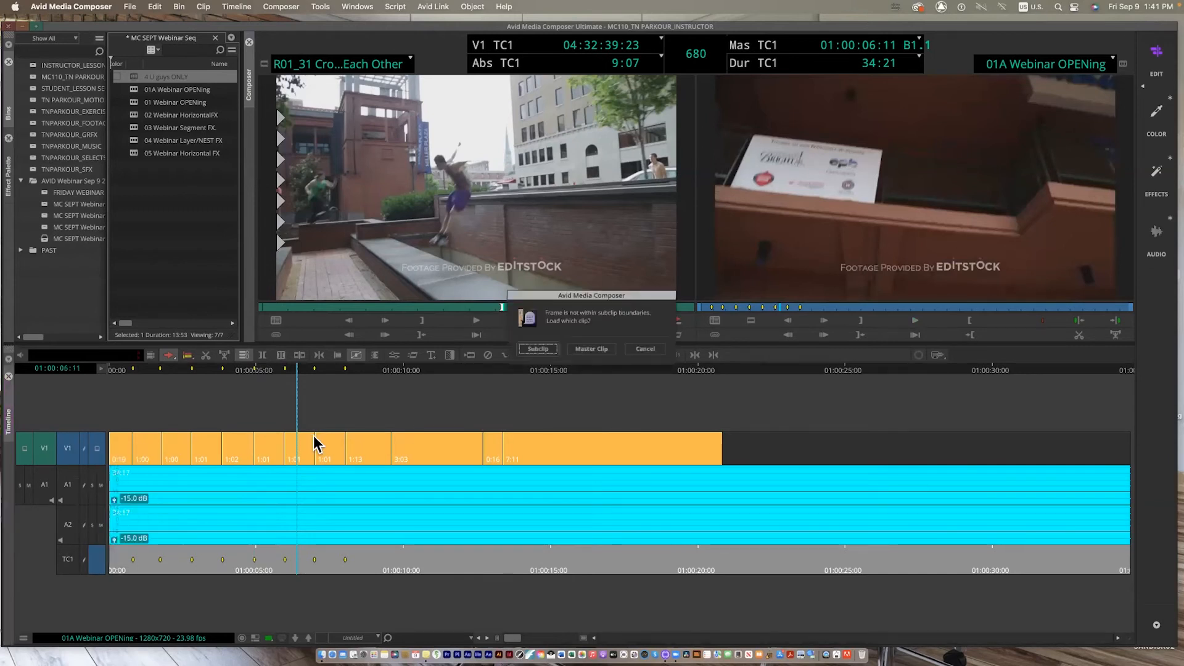
left_click(592, 349)
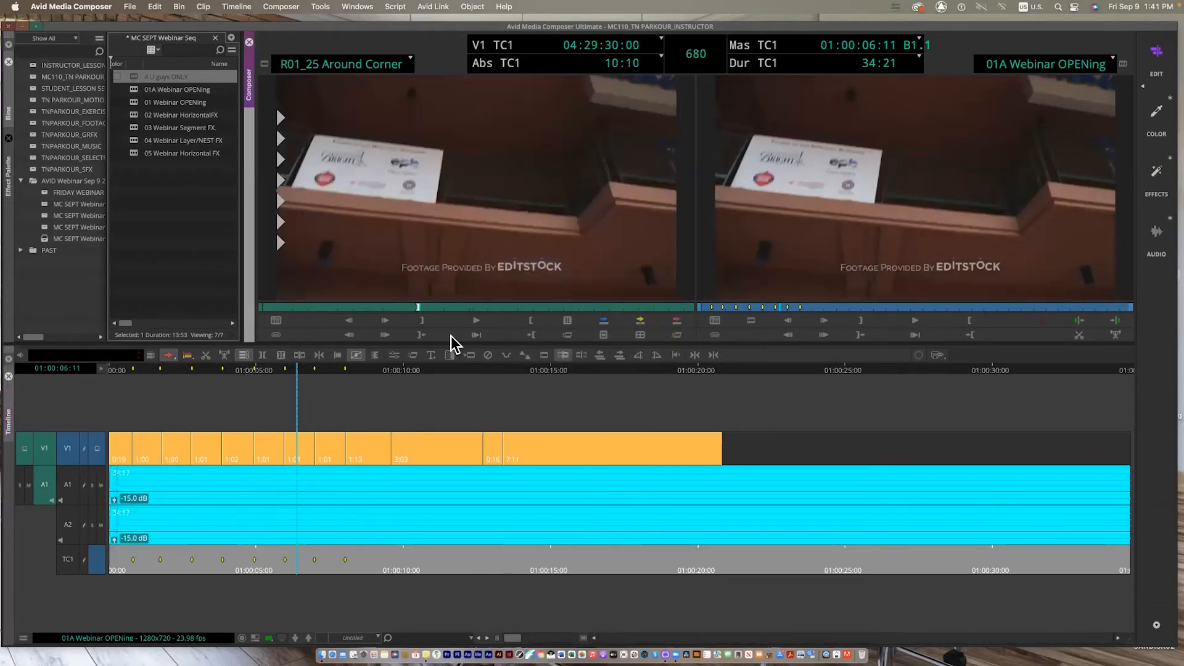
left_click_drag(500, 309, 592, 315)
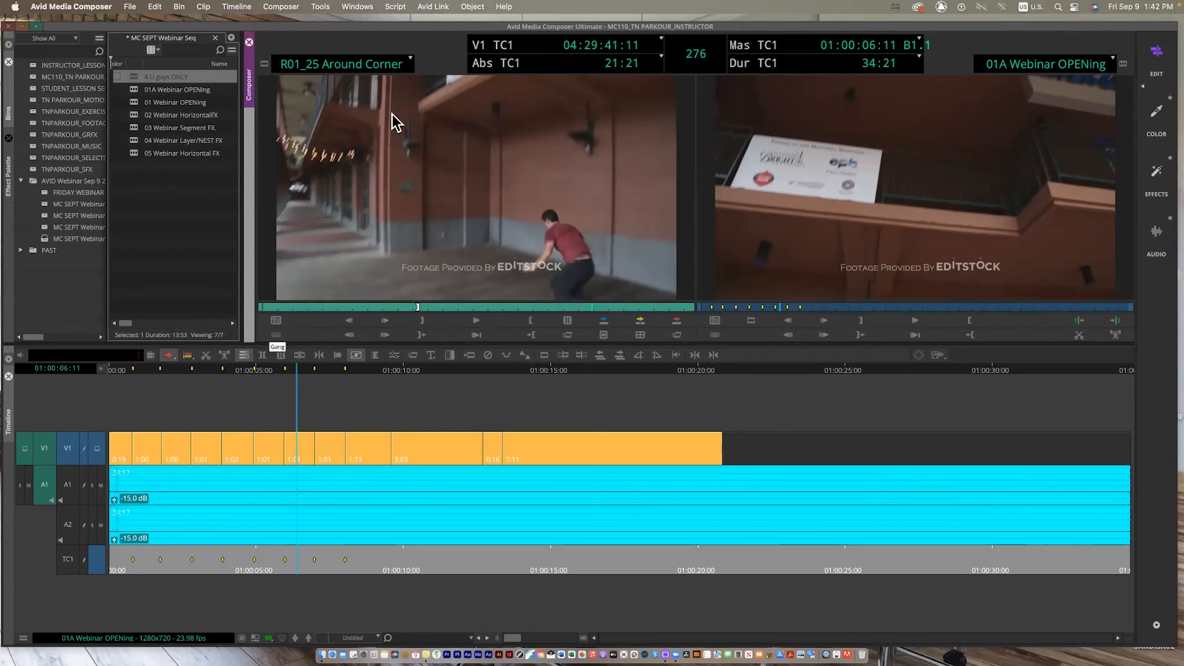
- Clear the source monitor and turn off segment mode in the timeline
left_click(410, 63)
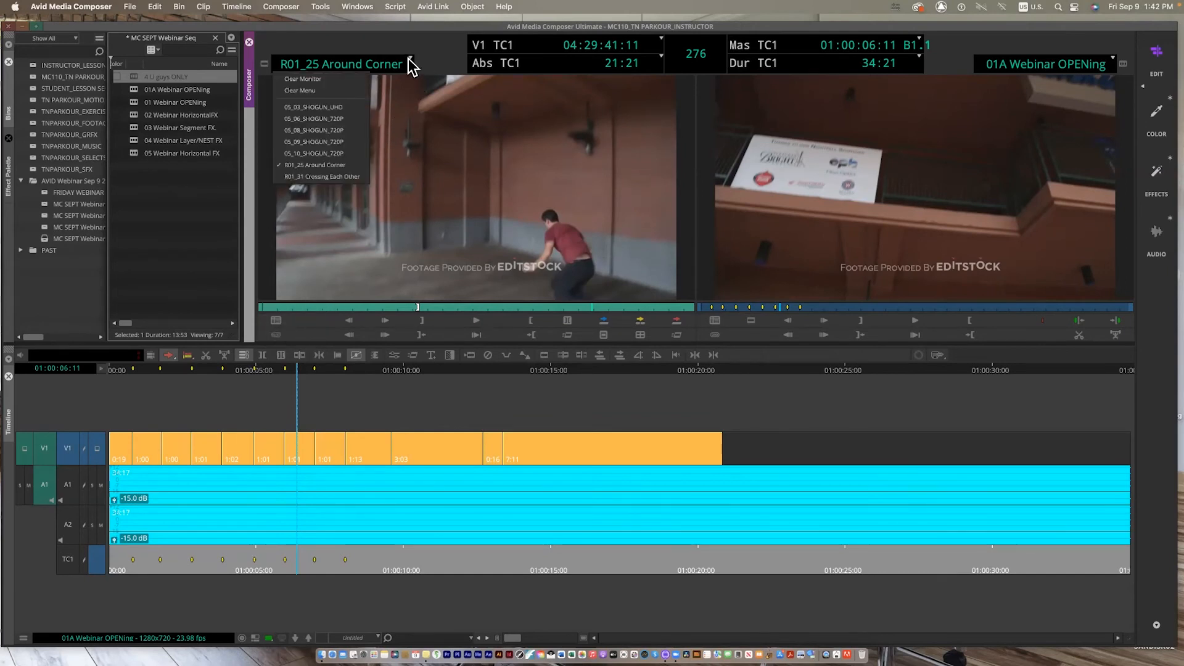
left_click(333, 76)
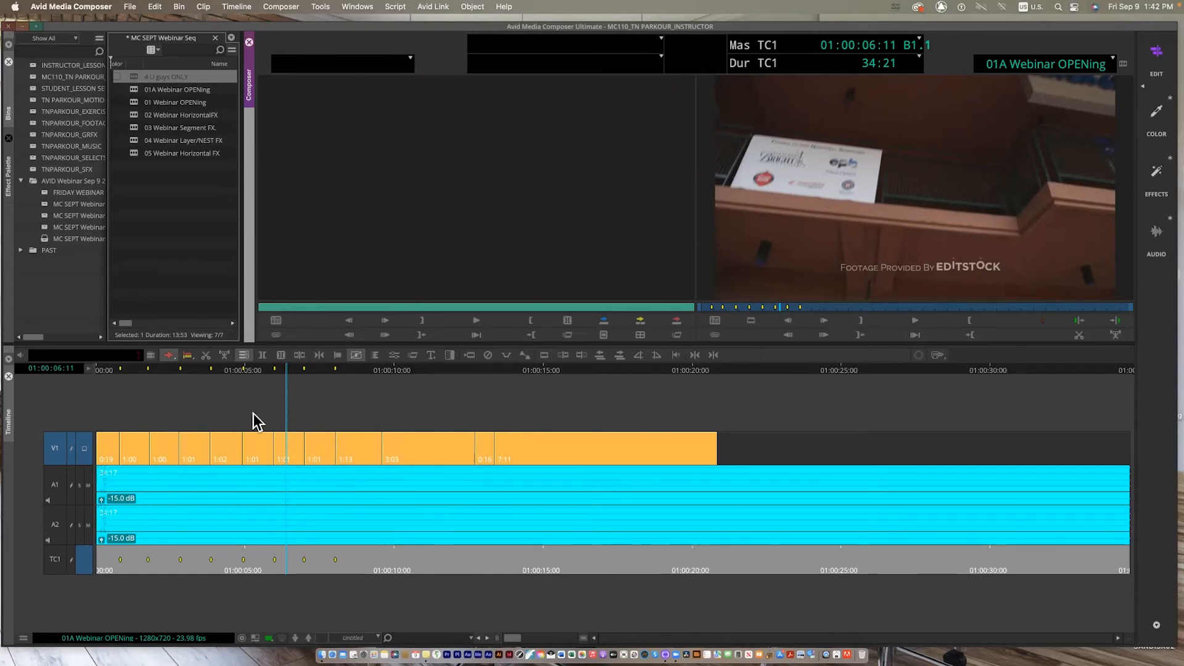
left_click(168, 355)
left_click(167, 355)
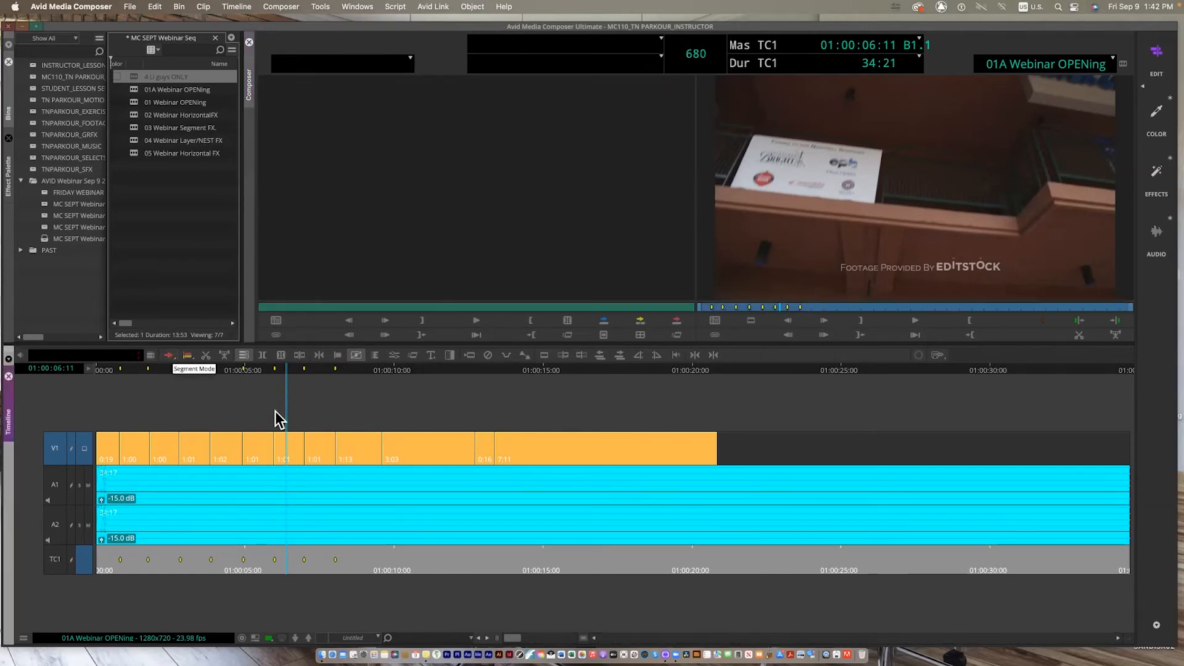
- Slip the seventh V1 shot, which starts at 01:00:05:29, until it opens on the man in red crouching at the ground
mouse_move(268, 406)
left_mouse_down()
mouse_move(283, 486)
mouse_move(293, 488)
left_mouse_up()
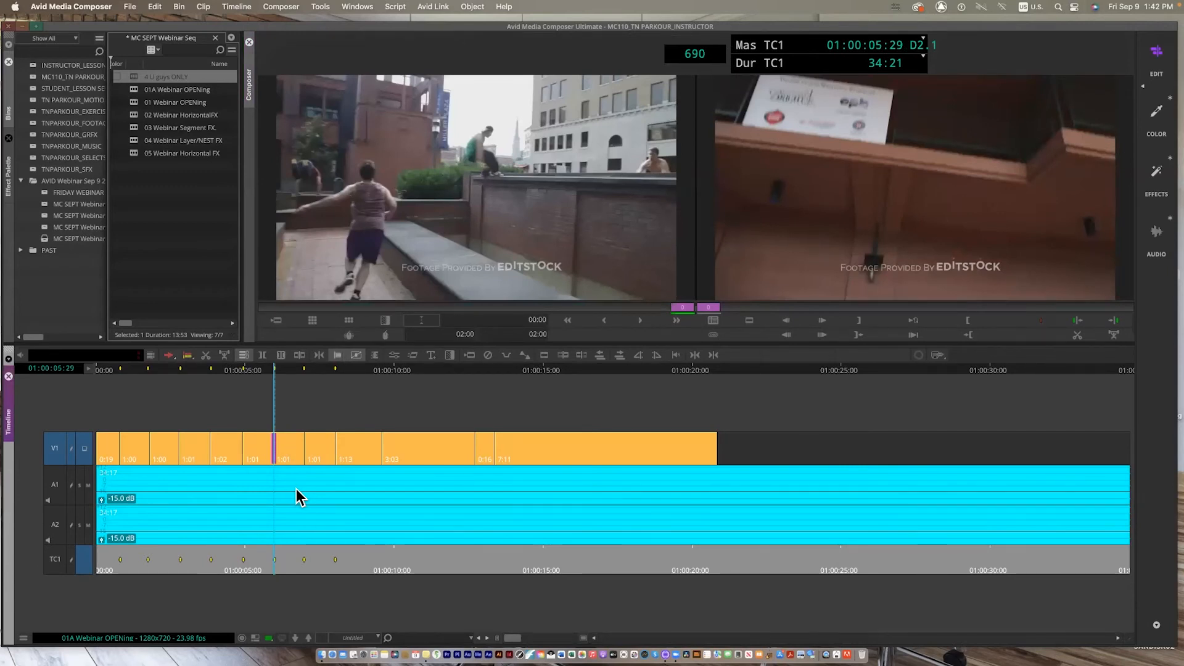
left_click(291, 461)
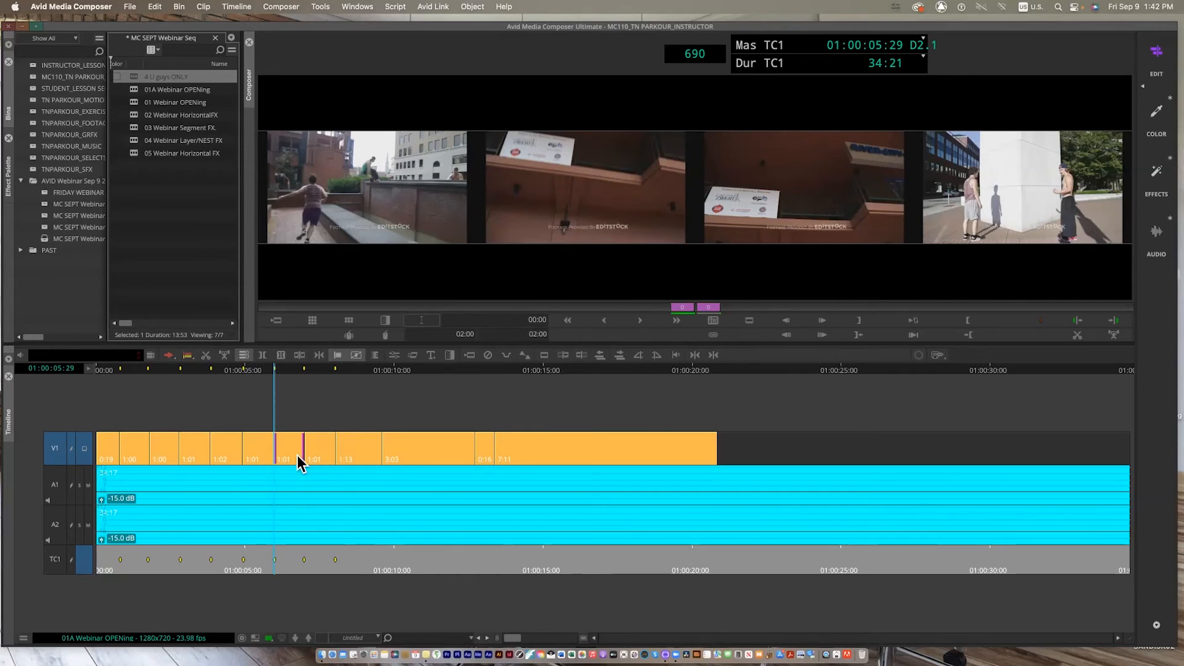
left_click(276, 442)
left_click_drag(276, 441, 607, 464)
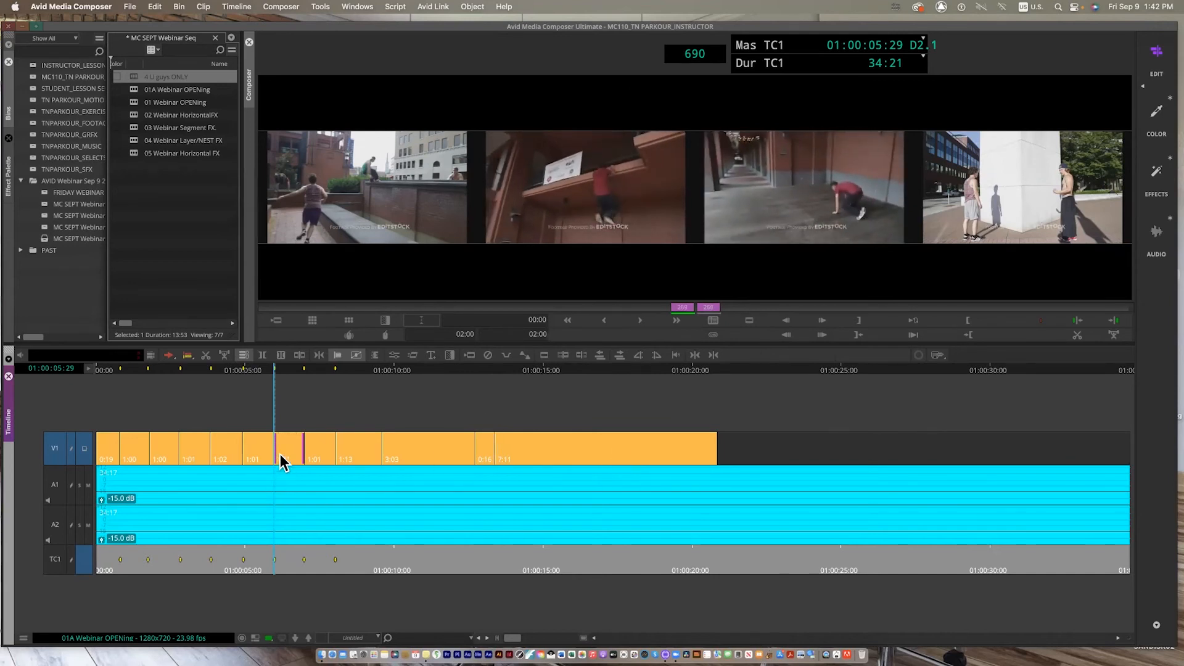
left_click_drag(279, 453, 298, 460)
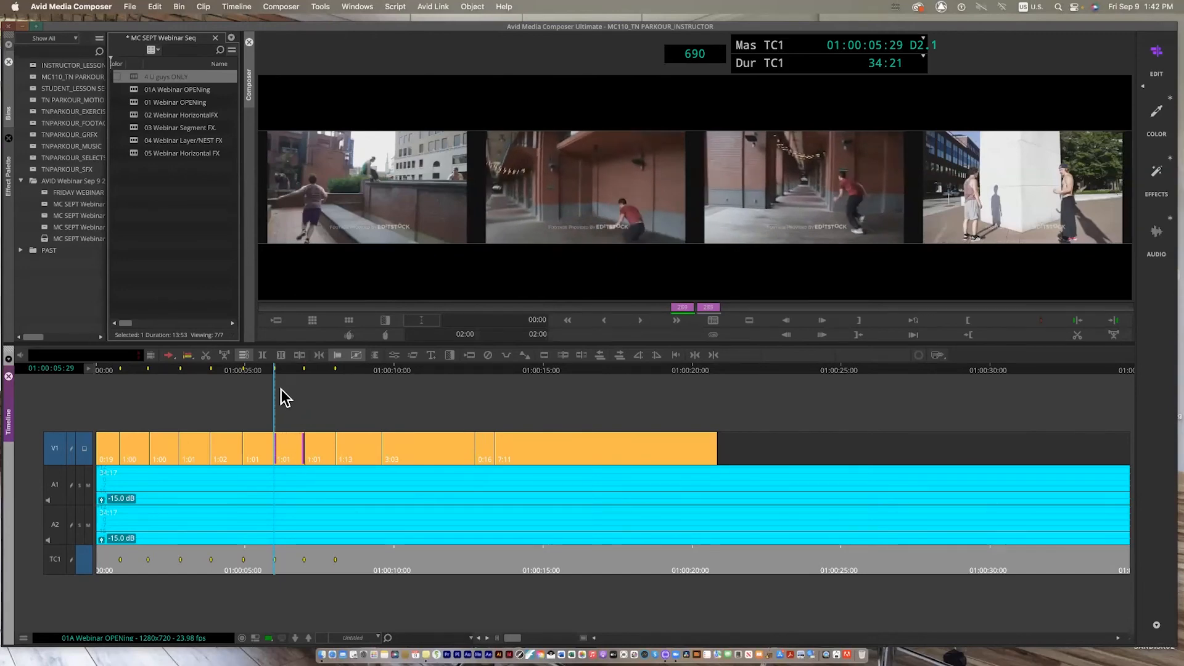
- Play around the slipped seventh V1 shot to review it, and leave trim mode
key("space")
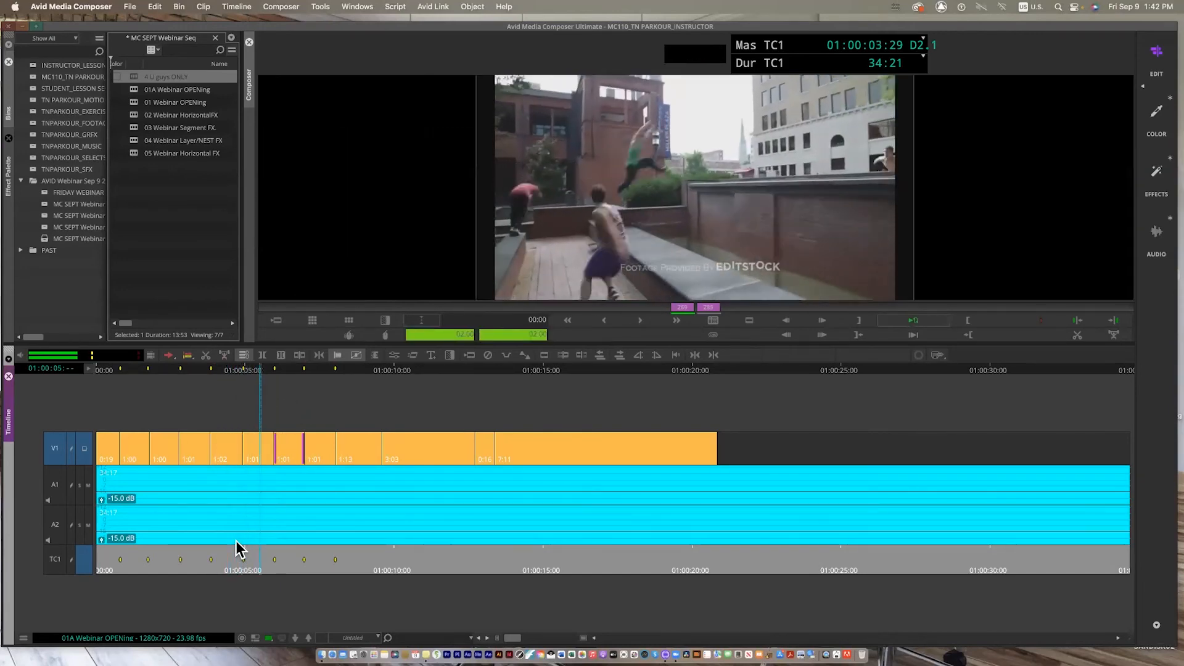
key("space")
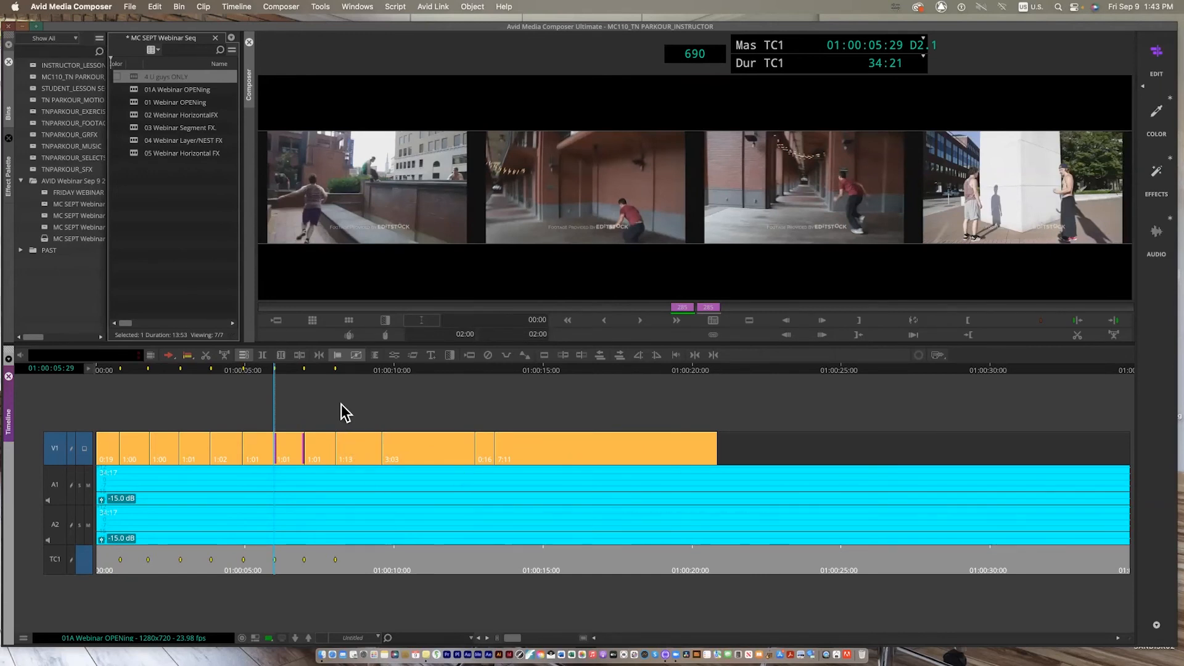
key("u")
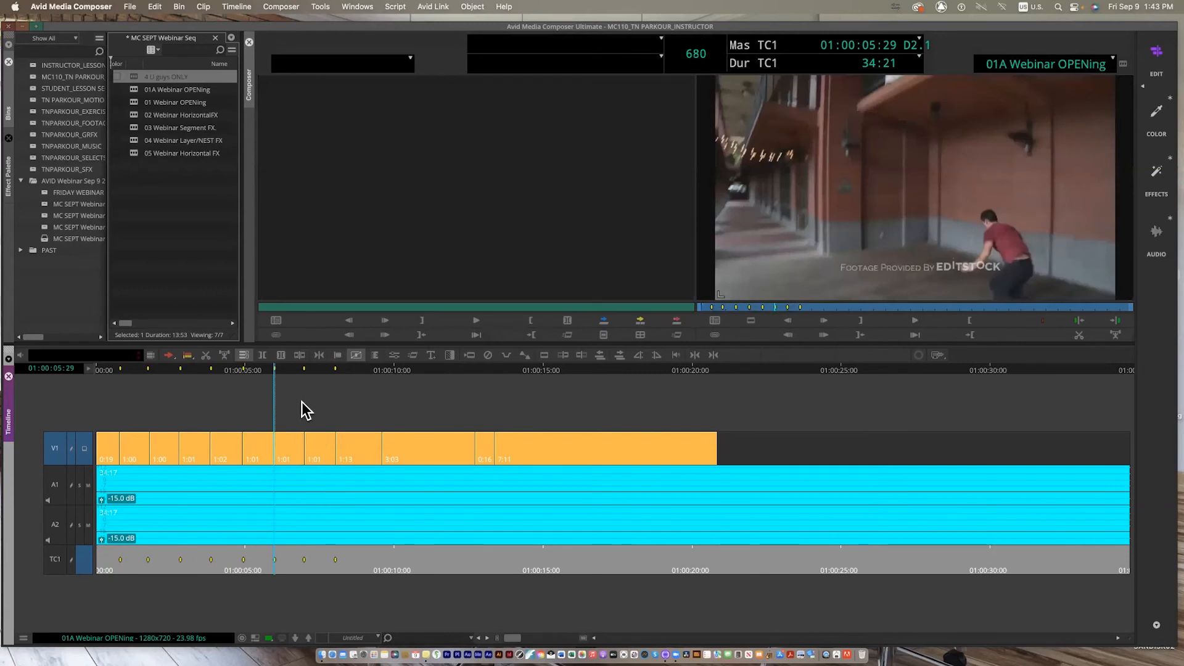
left_click(305, 453)
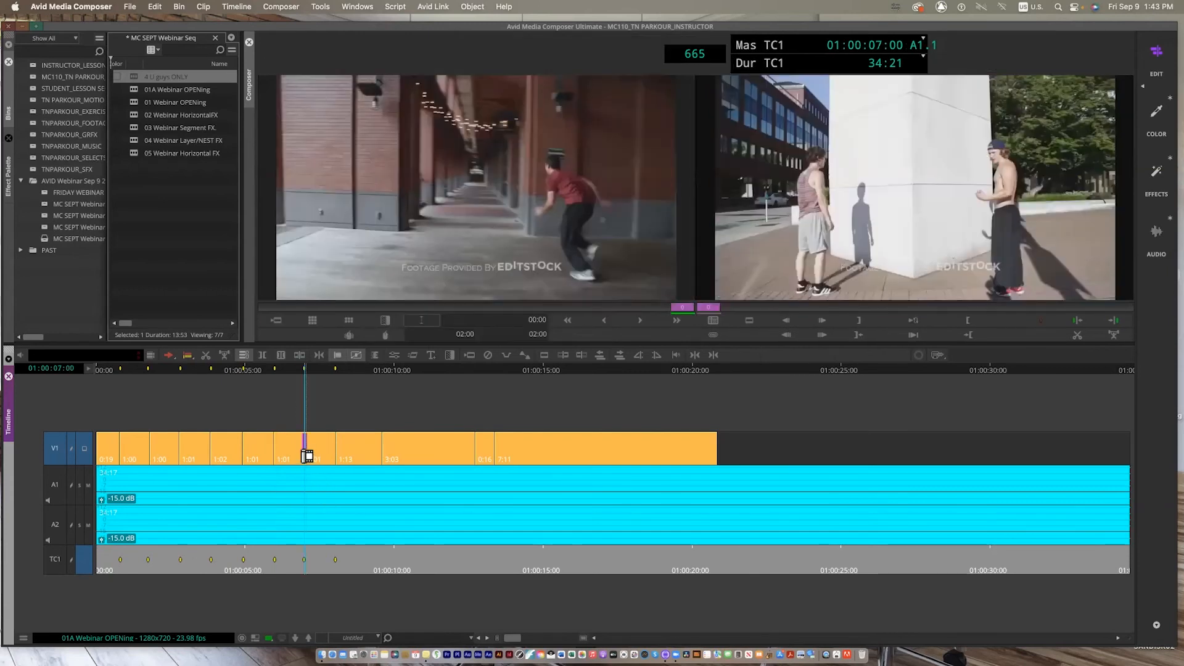
left_click_drag(301, 455, 388, 454)
key("super+z")
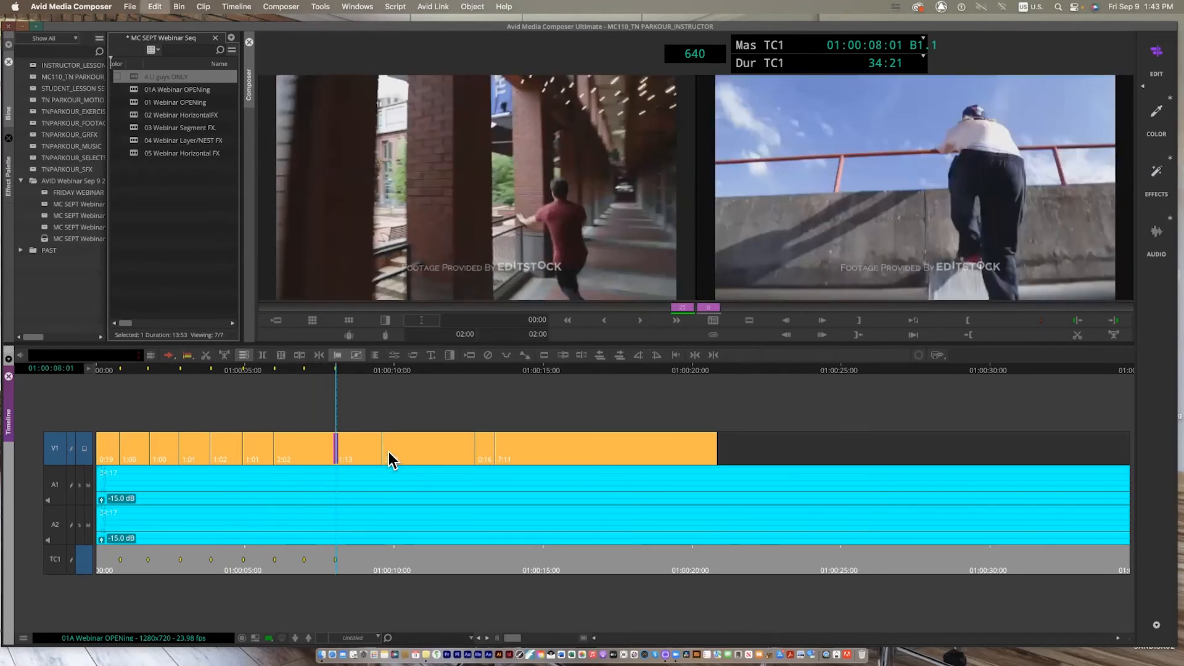
- Ripple trim the outgoing side of the cut at 01:00:07:00, extending the seventh V1 shot's end to 01:00:10:09
left_click(667, 196)
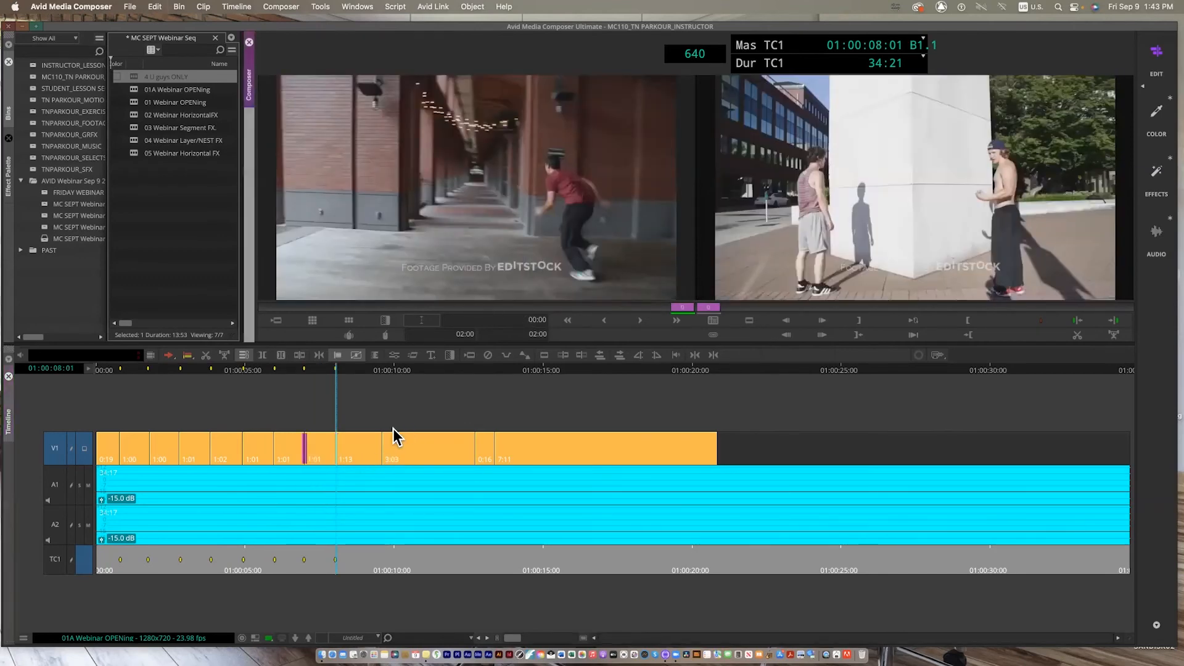
left_click(302, 450)
left_click_drag(297, 457, 413, 459)
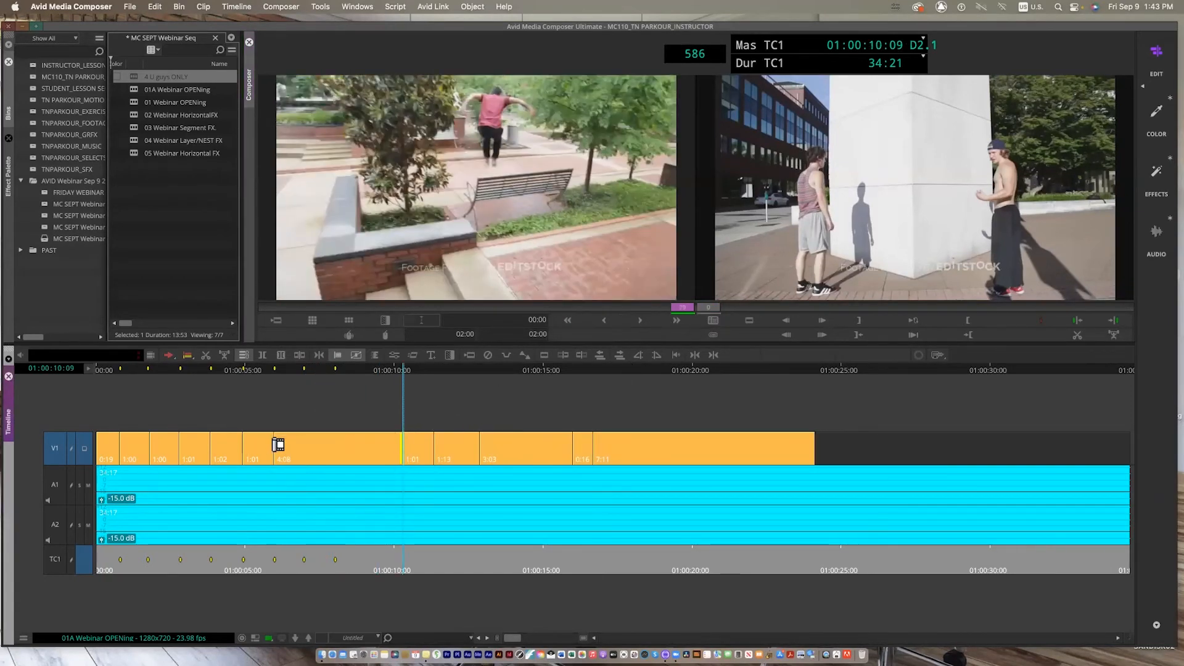
- Ripple the seventh V1 shot's head to a duration of 5:18 and roll its incoming cut back to 01:00:04:28
key("a")
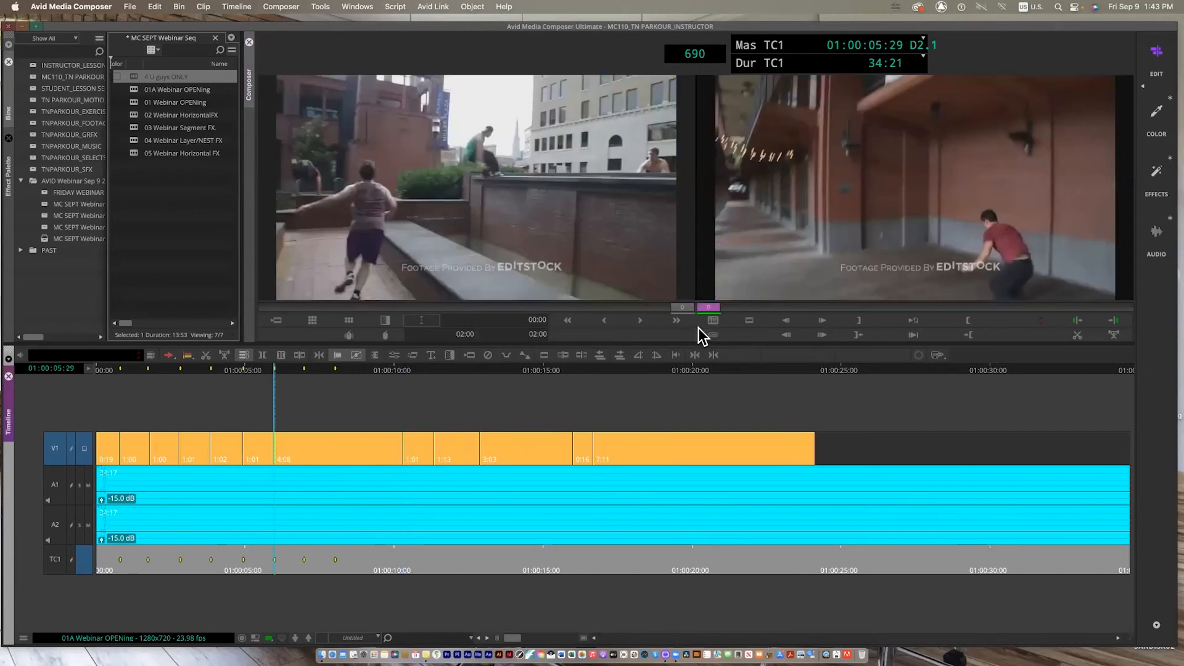
left_click_drag(280, 453, 250, 472)
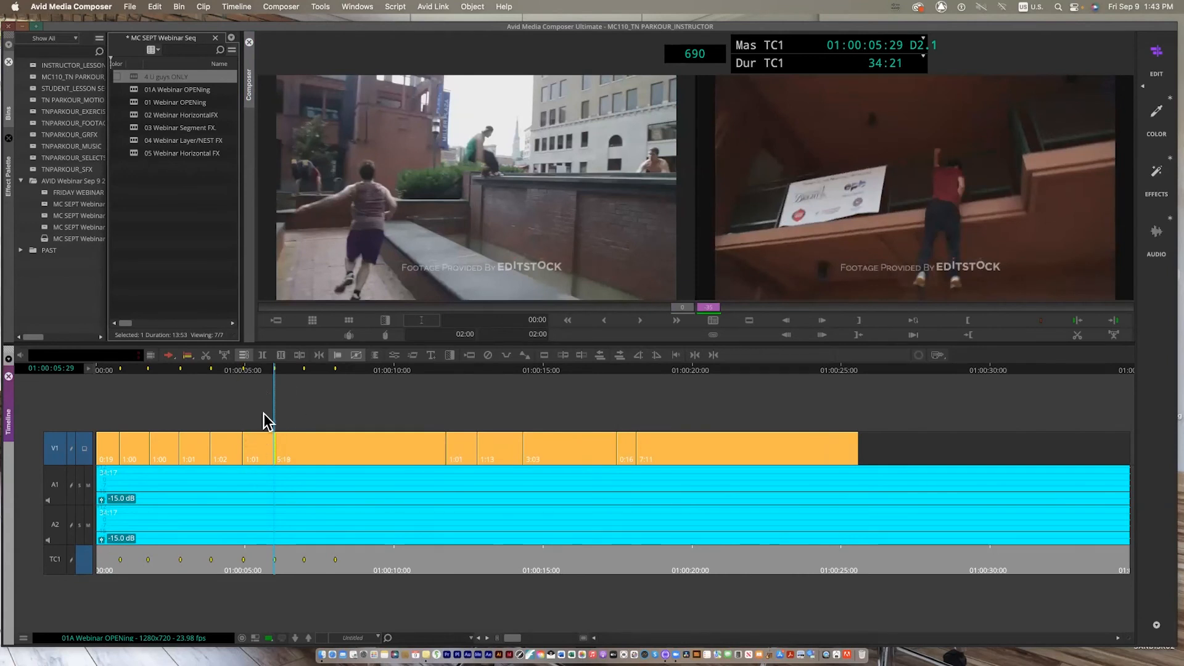
mouse_move(299, 493)
left_mouse_down()
mouse_move(217, 470)
mouse_move(243, 471)
left_mouse_up()
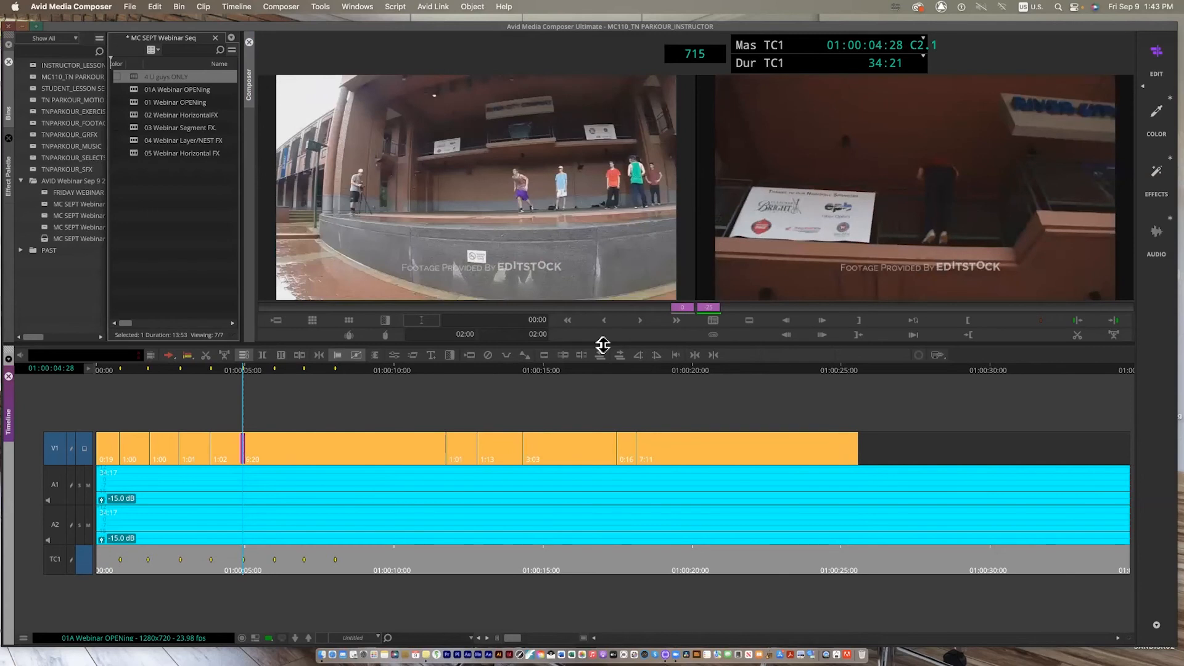
key("u")
- Play through the start of the extended V1 shot several times, starting just before its cut at 01:00:04:28
left_click(230, 368)
key("space")
key("space")
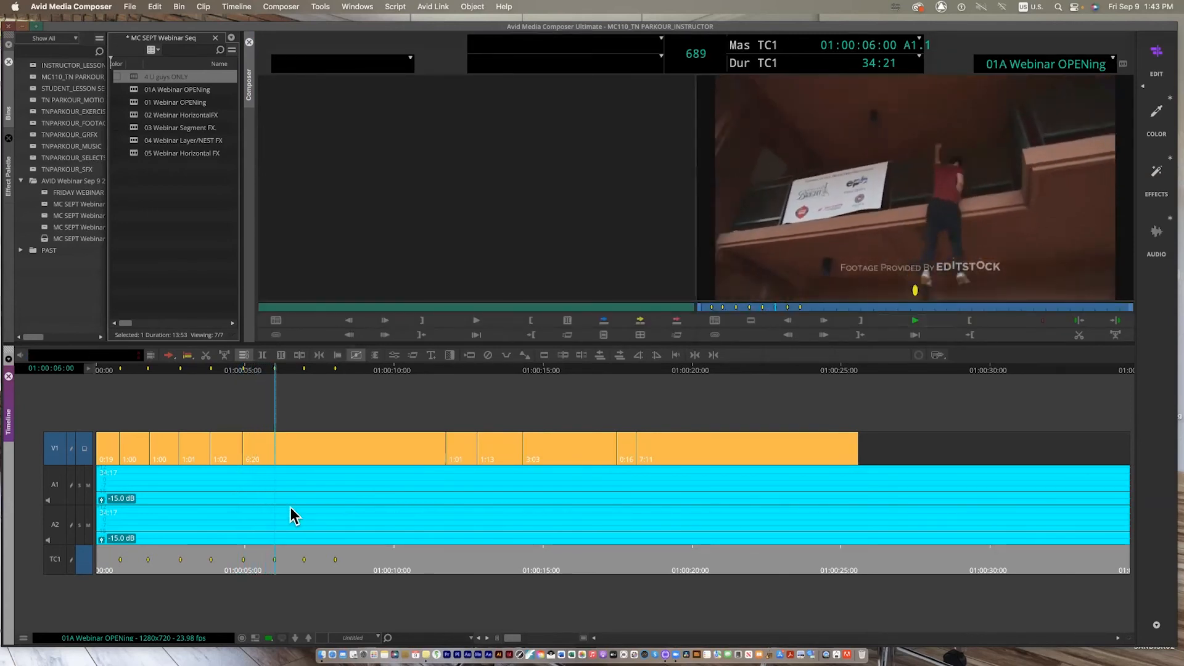
left_click(228, 371)
key("space")
key("space")
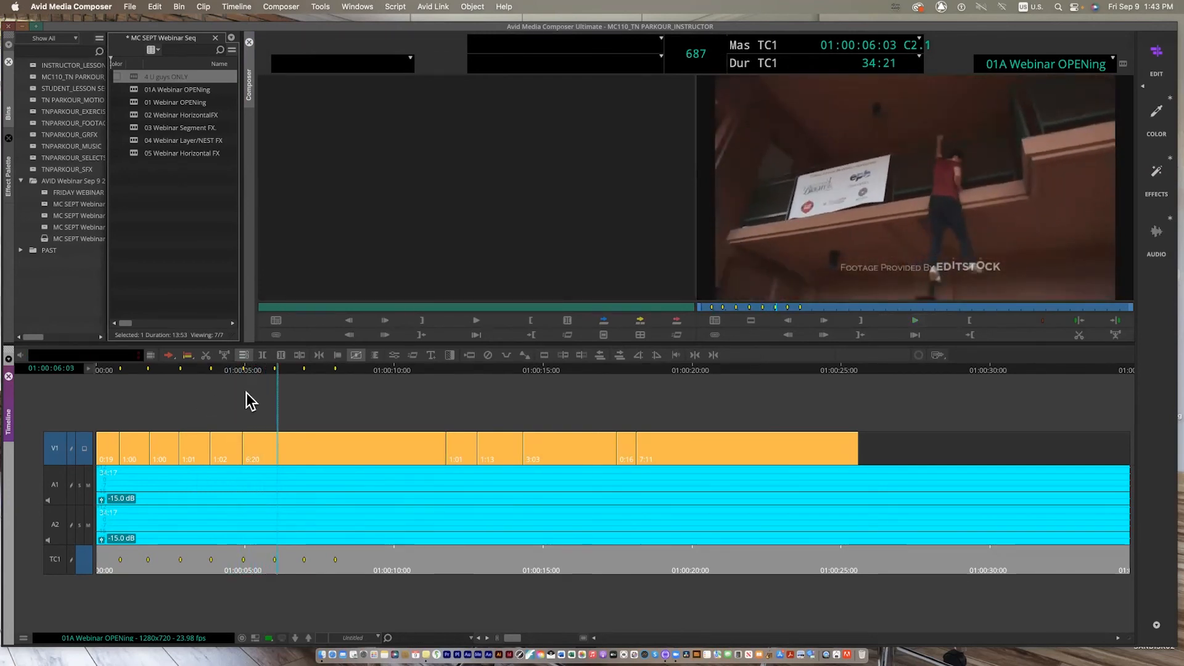
left_click(224, 370)
key("space")
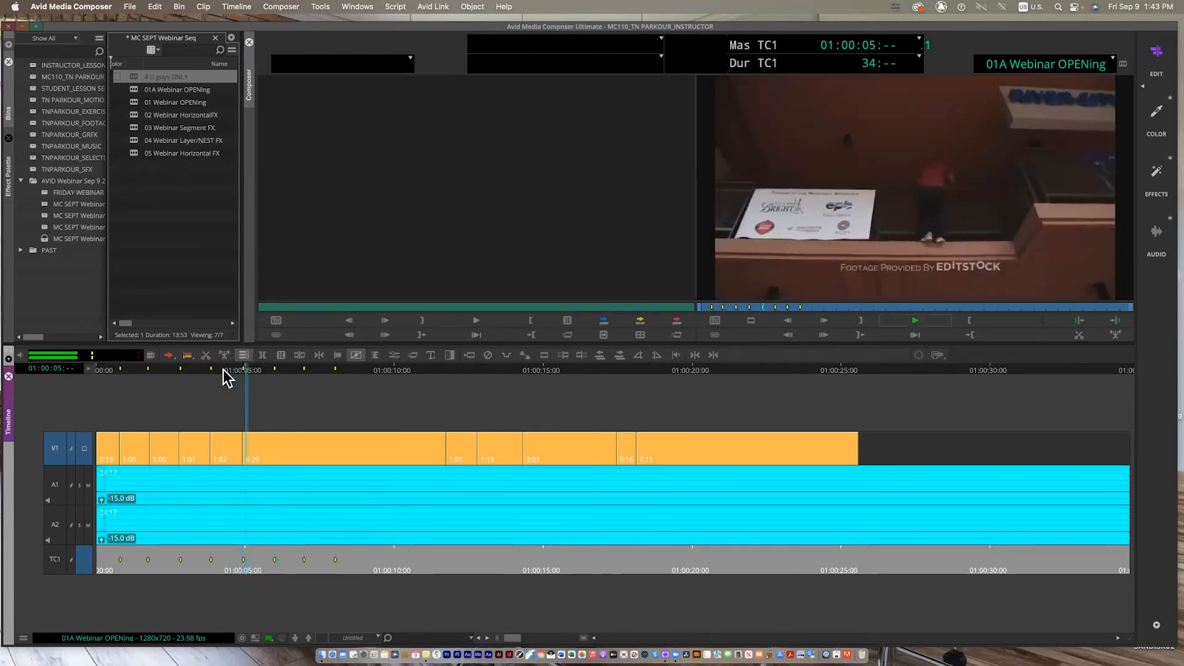
key("space")
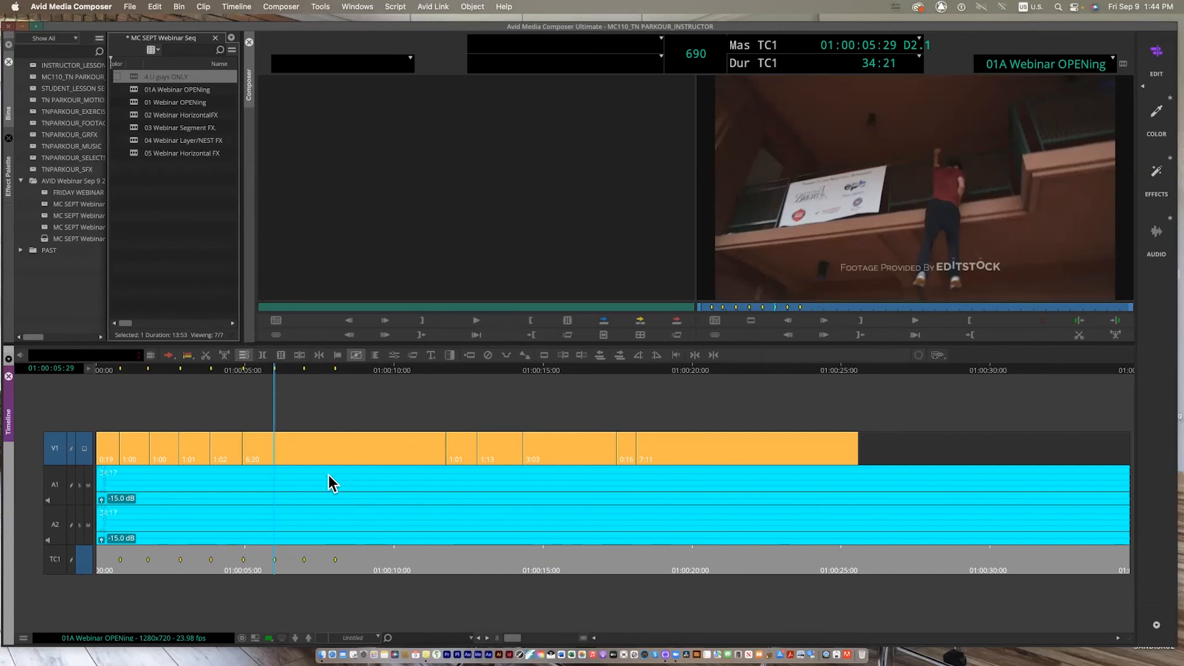
- Add two red markers inside the extended V1 shot, the first at 01:00:07:19 and the second about 1.5 seconds further on
left_click(324, 440)
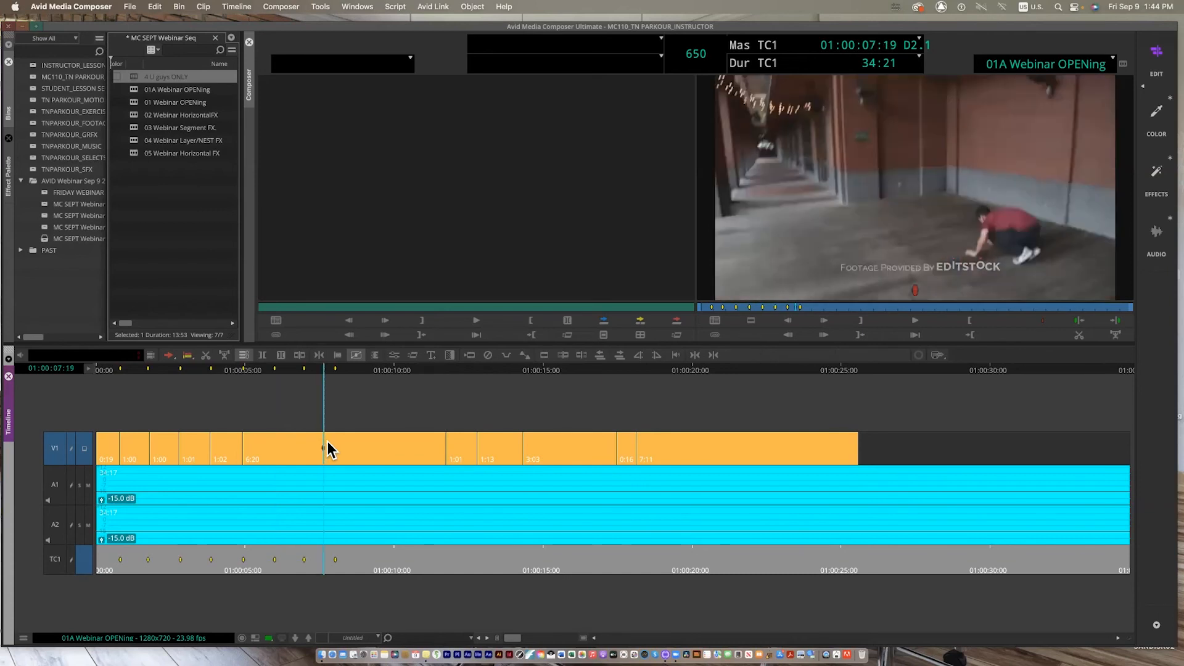
left_click(368, 443)
key("F3")
- Park the playhead at 01:00:06:00 and display the waveform of track A1
left_click(274, 369)
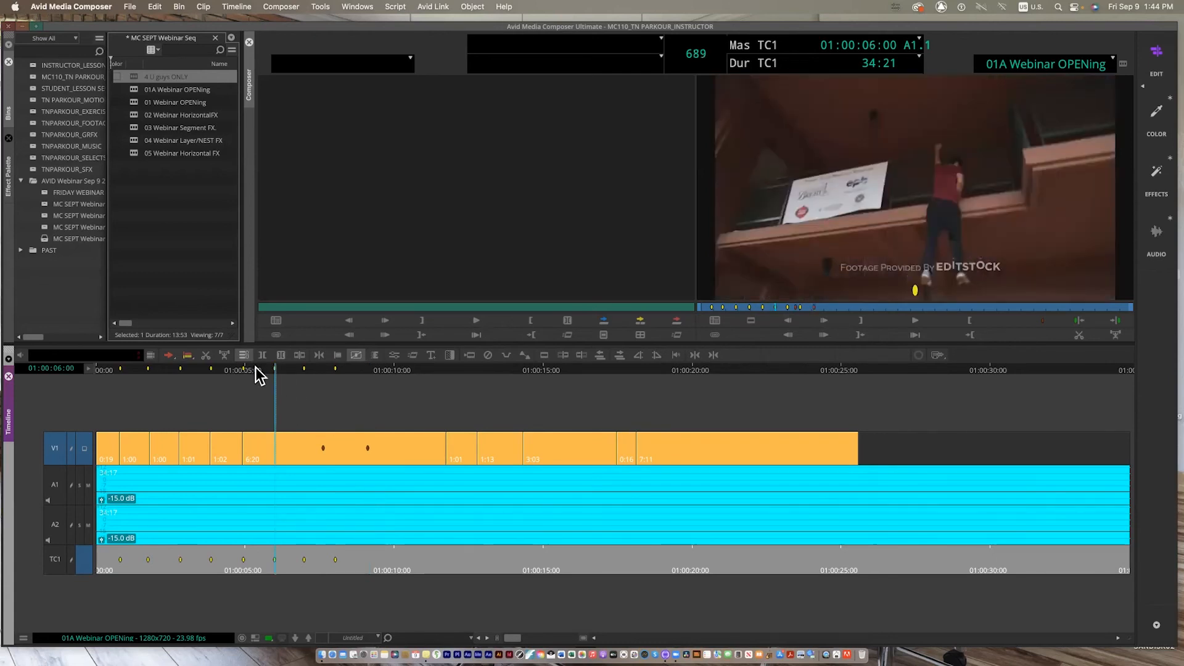
left_click(89, 369)
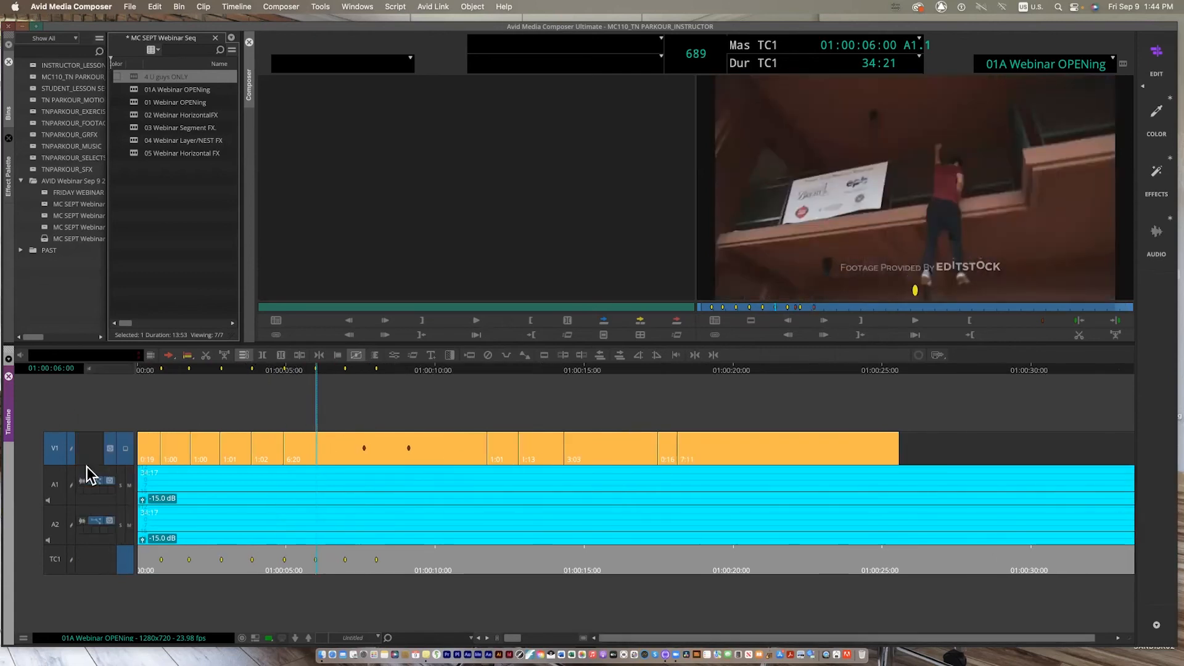
left_click(82, 481)
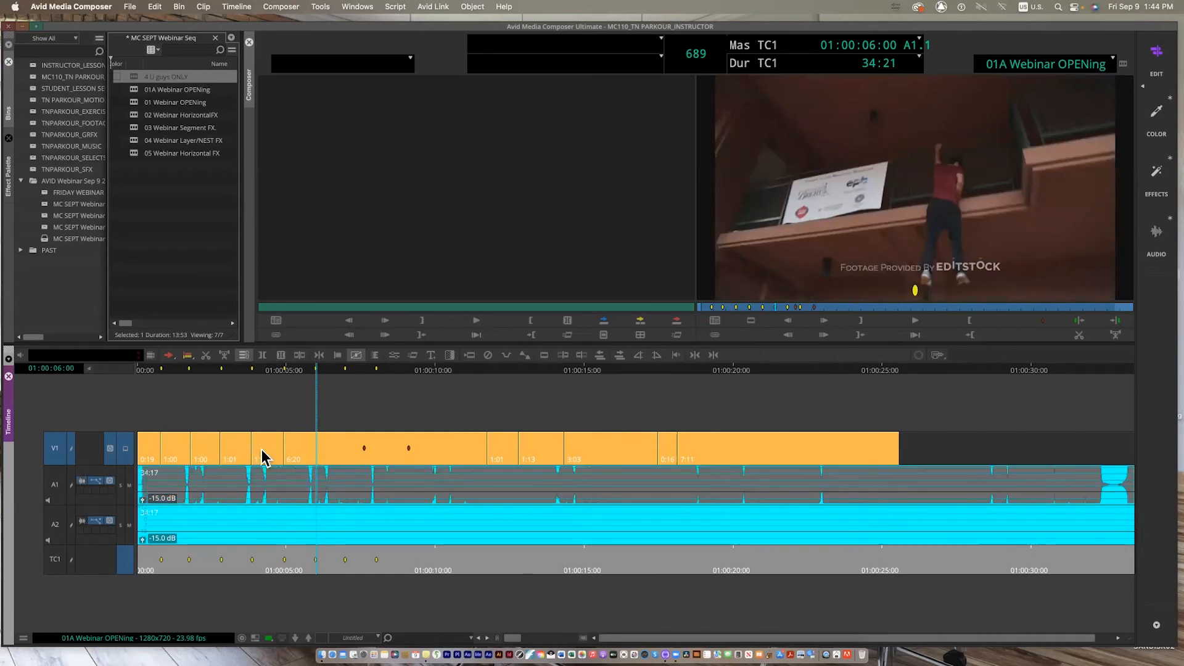
- Play the music repeatedly around the beat near 01:00:05:29 against the waveform, park there and hide the A1 waveform
left_click(296, 368)
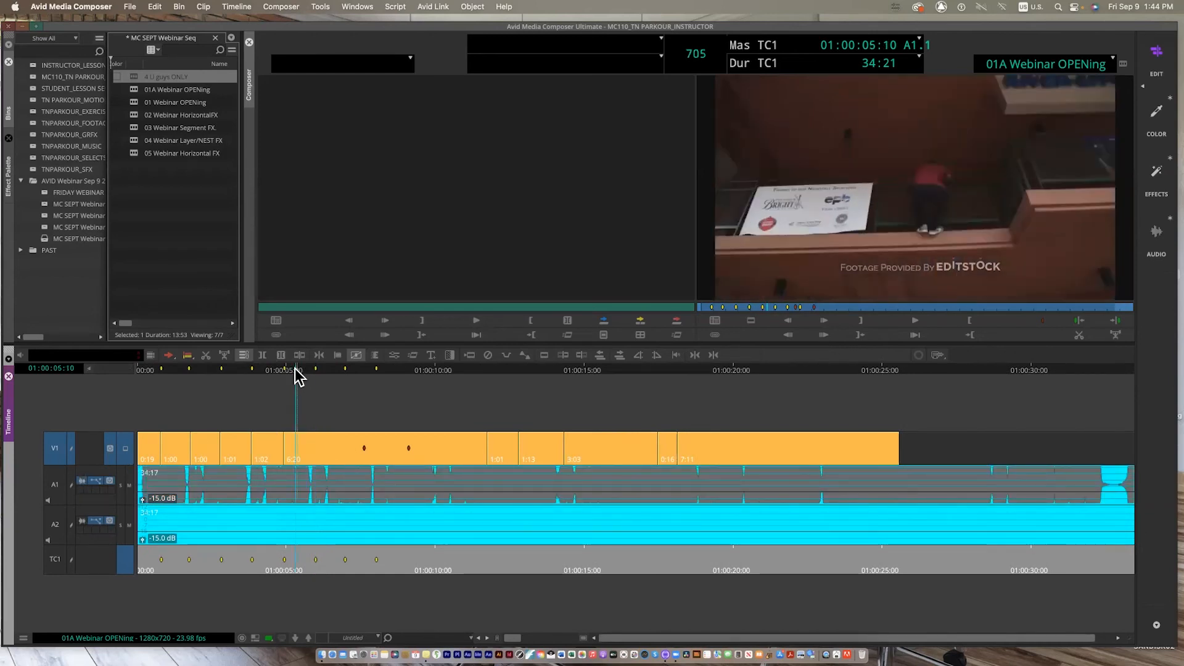
key("space")
left_click(299, 369)
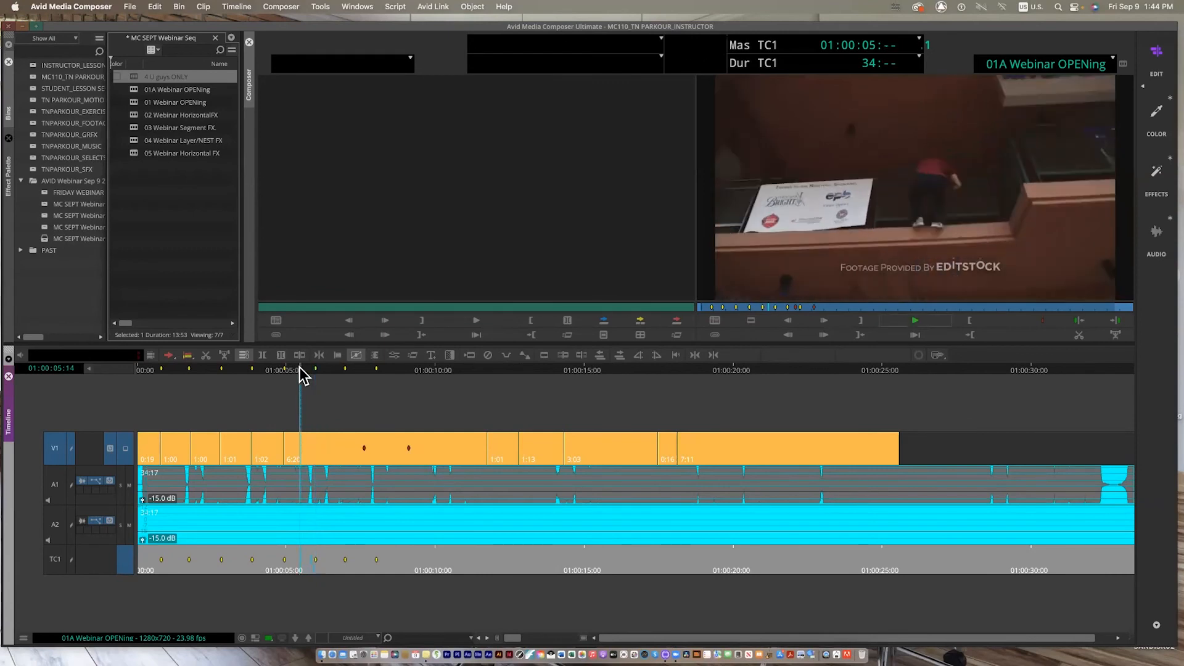
key("space")
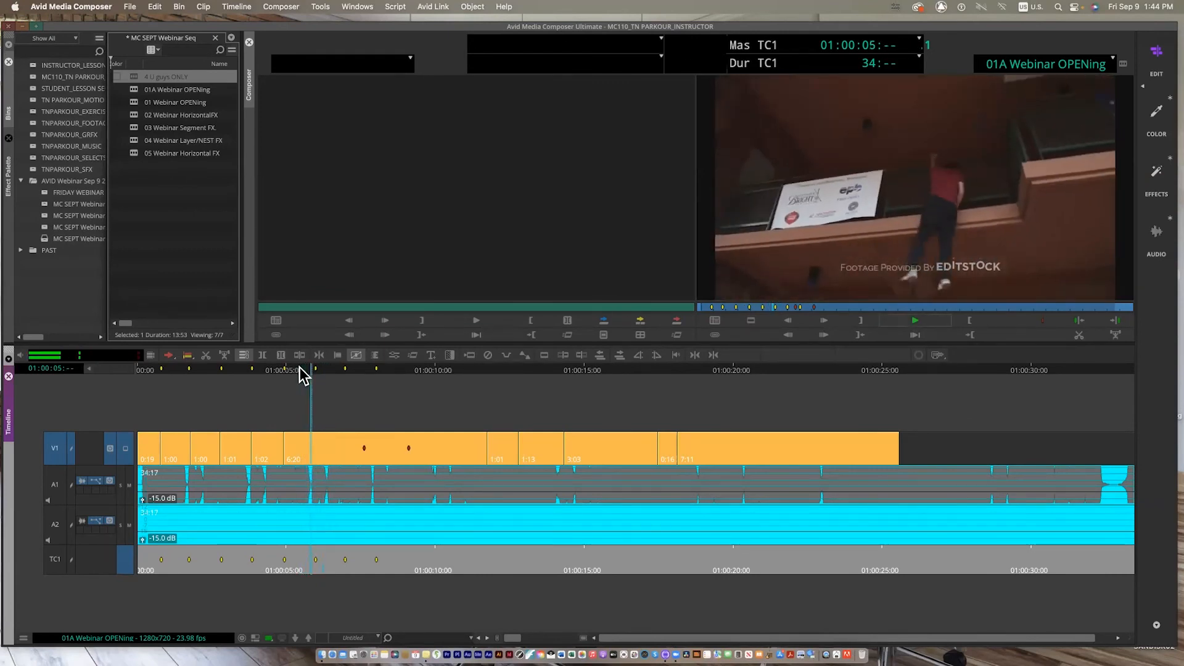
key("space")
left_click(313, 370)
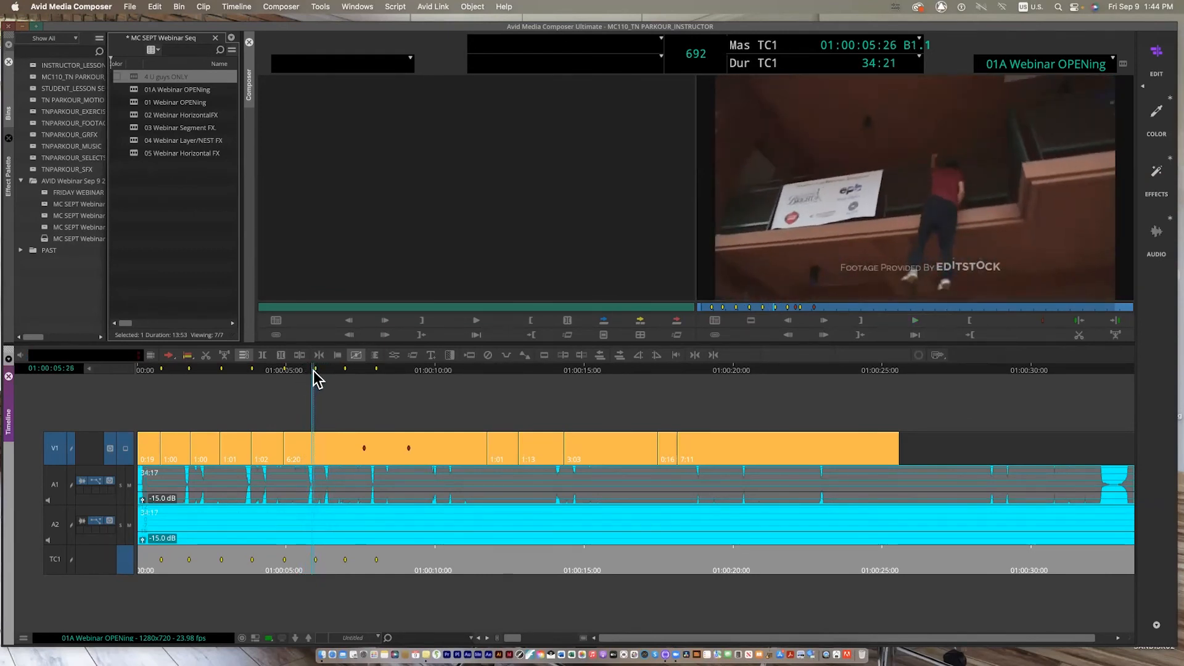
key("space")
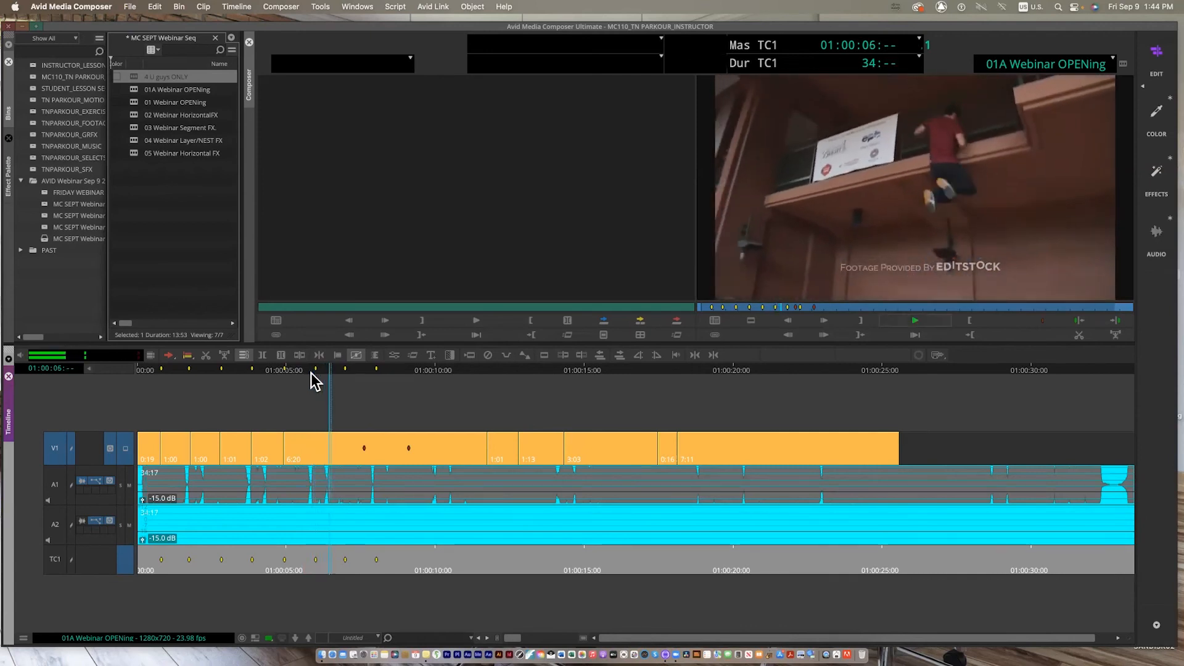
key("space")
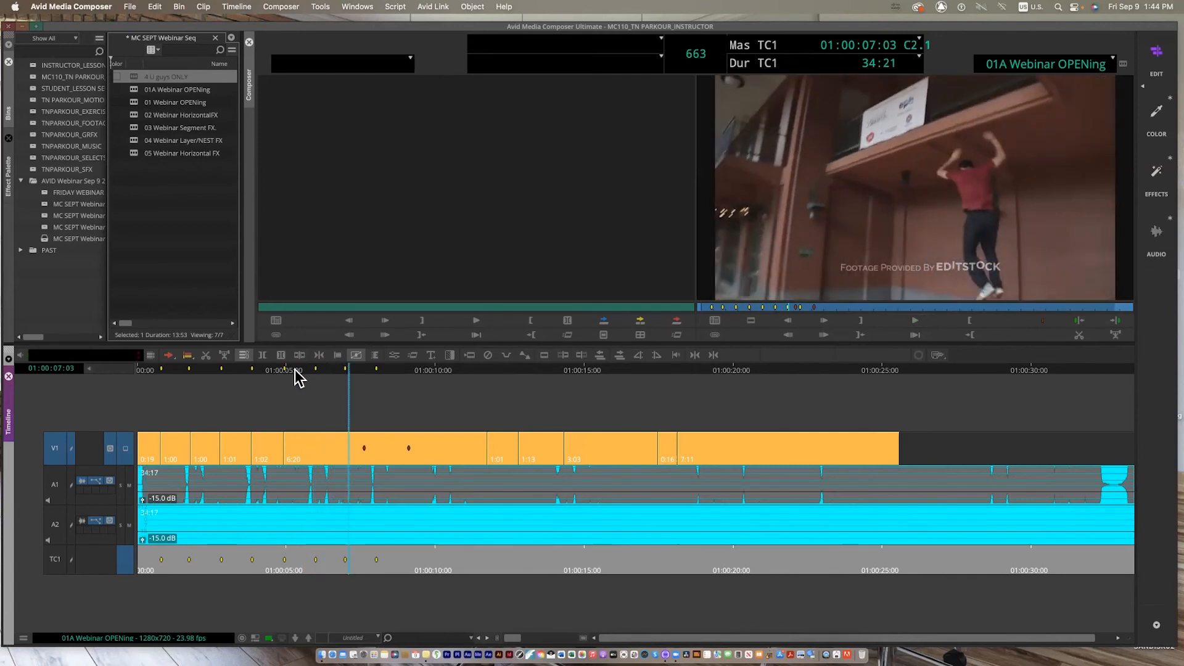
left_click(305, 370)
key("space")
key("space")
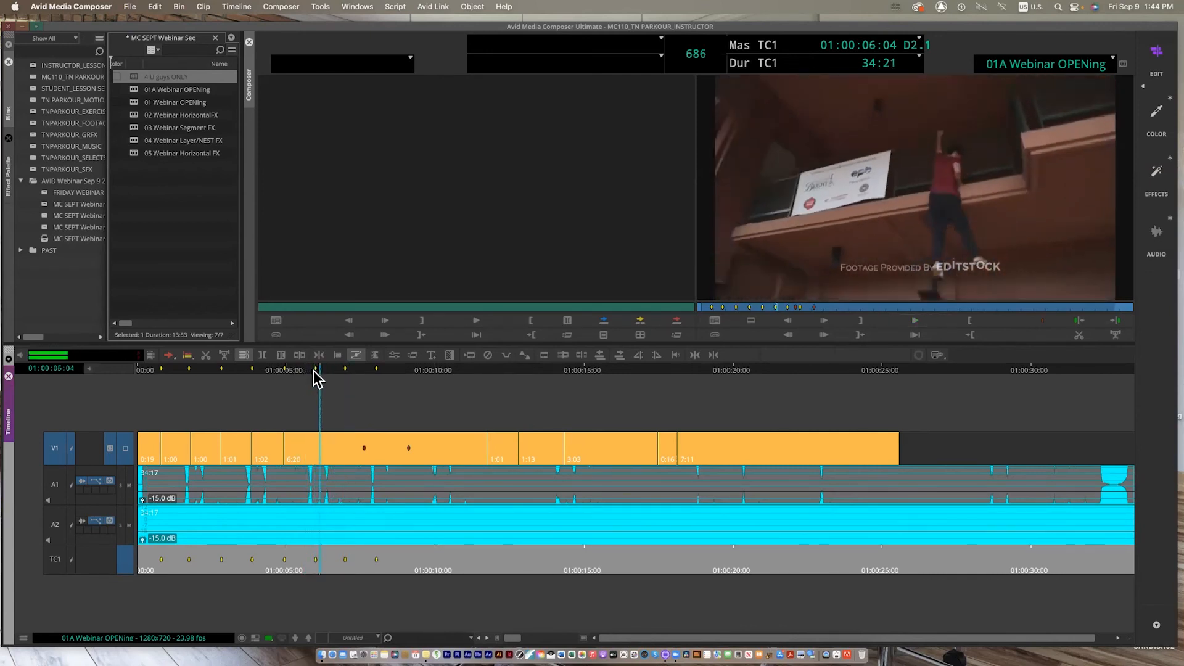
left_click(315, 368)
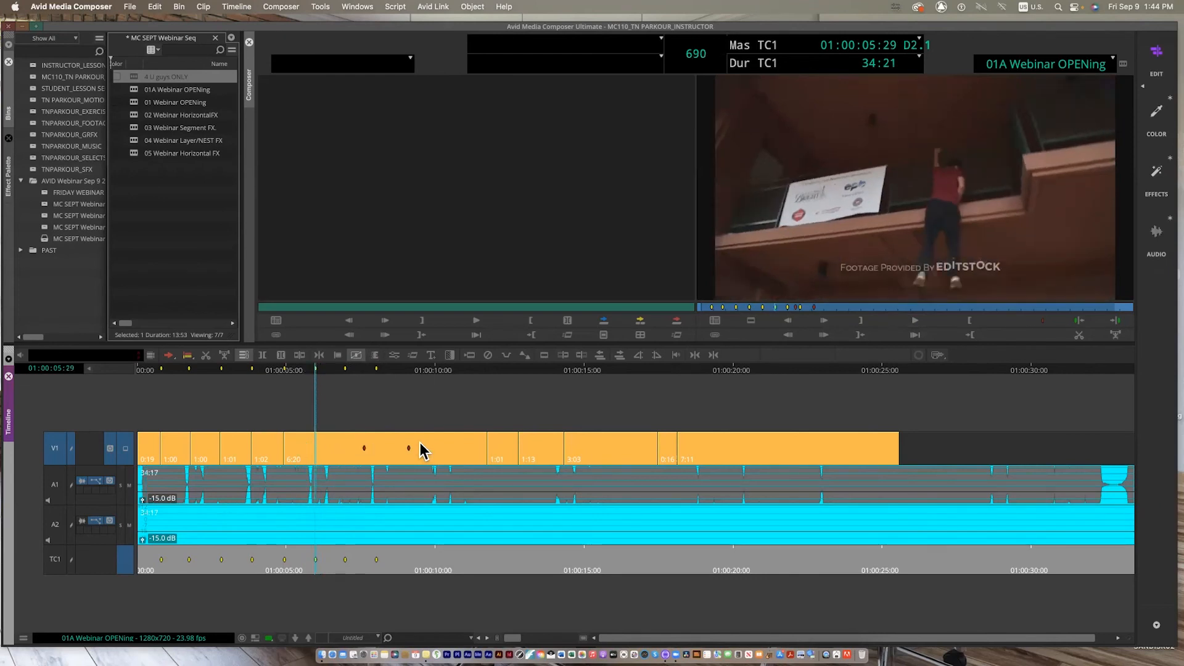
left_click(83, 481)
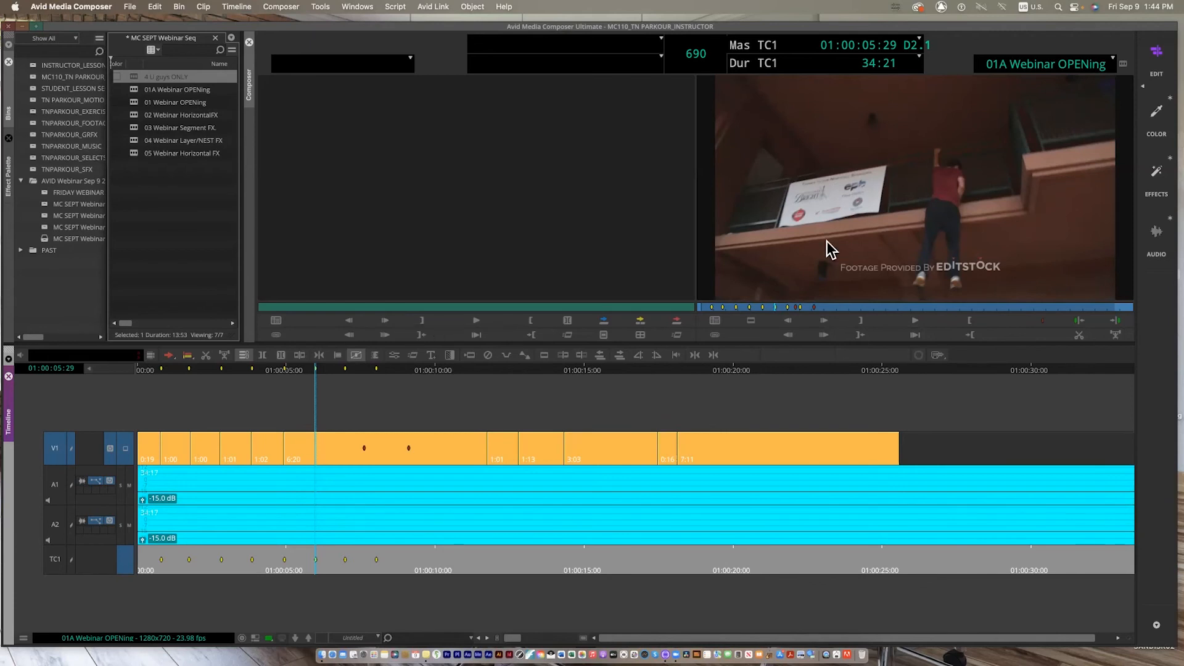
- Open the user settings, view the key assignments of the MINE keyboard, and close both windows
key("super+equal")
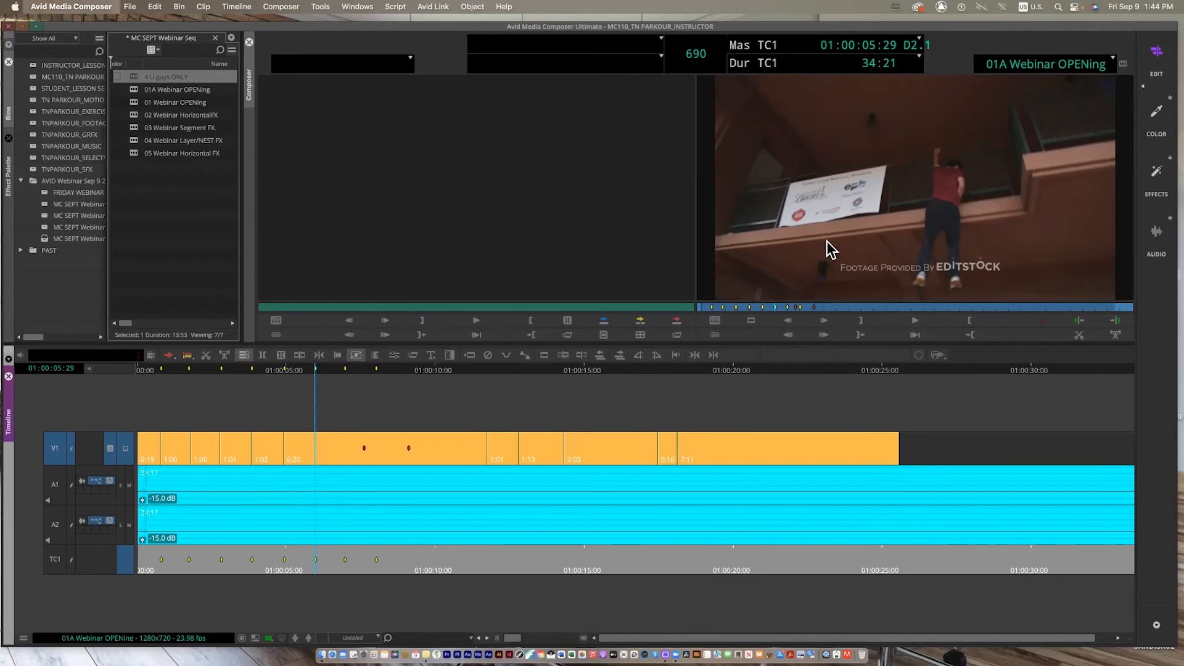
double_click(668, 398)
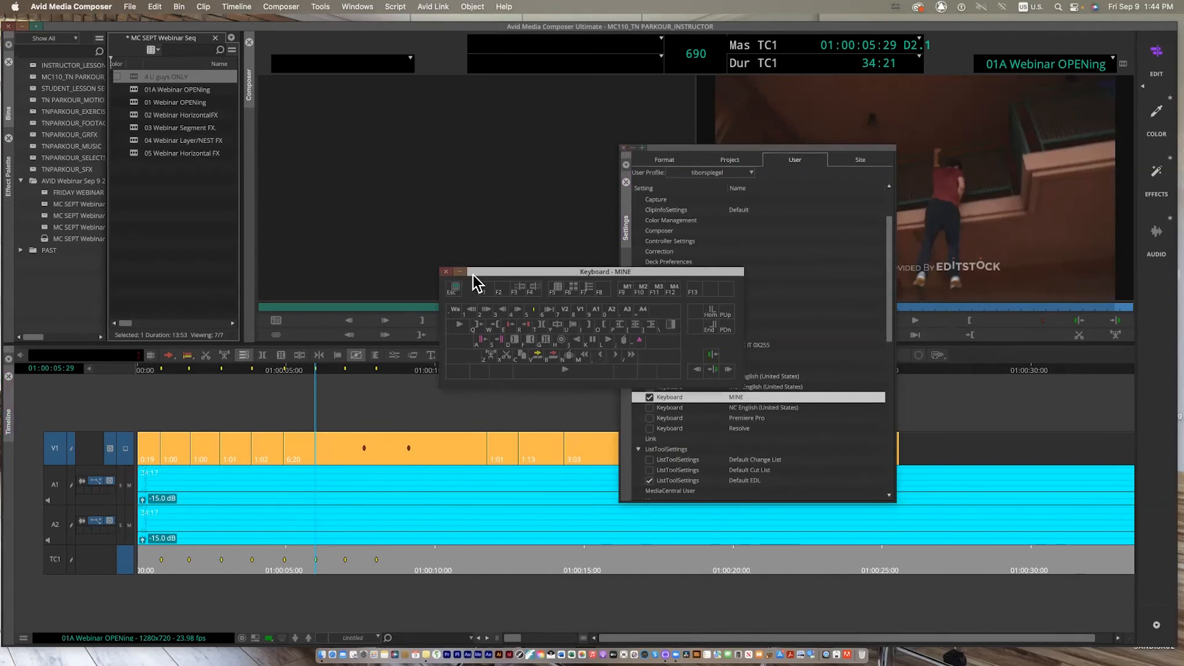
left_click(446, 272)
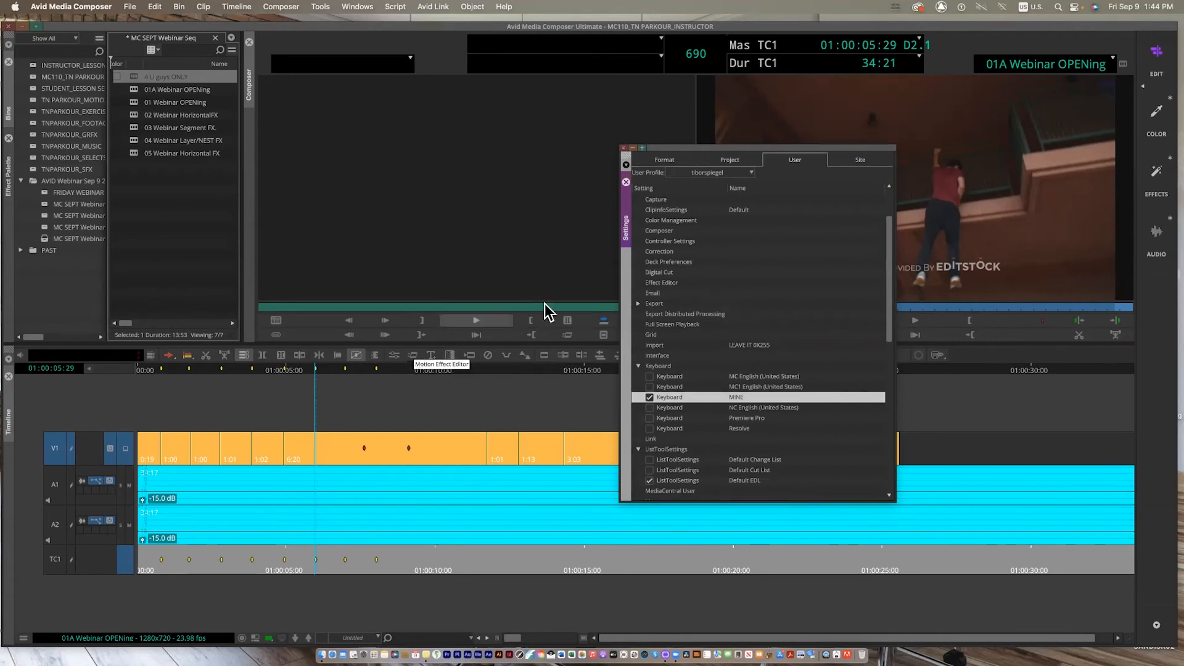
left_click(626, 147)
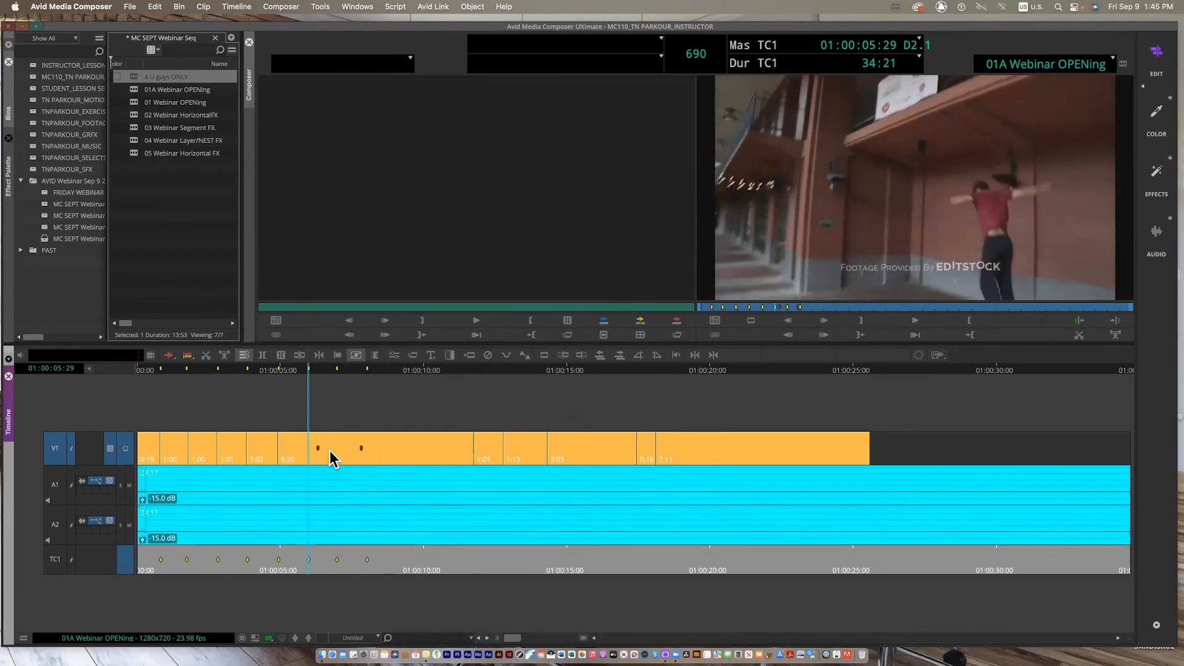
- Play the extended V1 shot against the music, park at 01:00:06:21 and trim off its tail, closing the gap
left_click(269, 371)
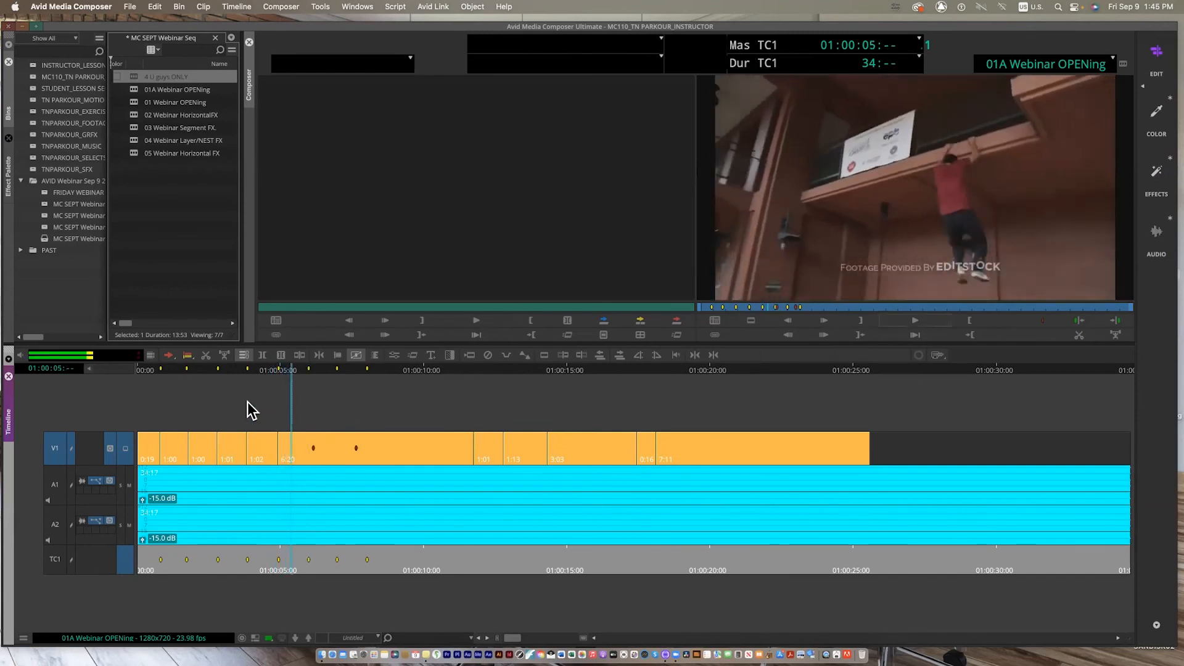
left_click_drag(367, 372, 343, 374)
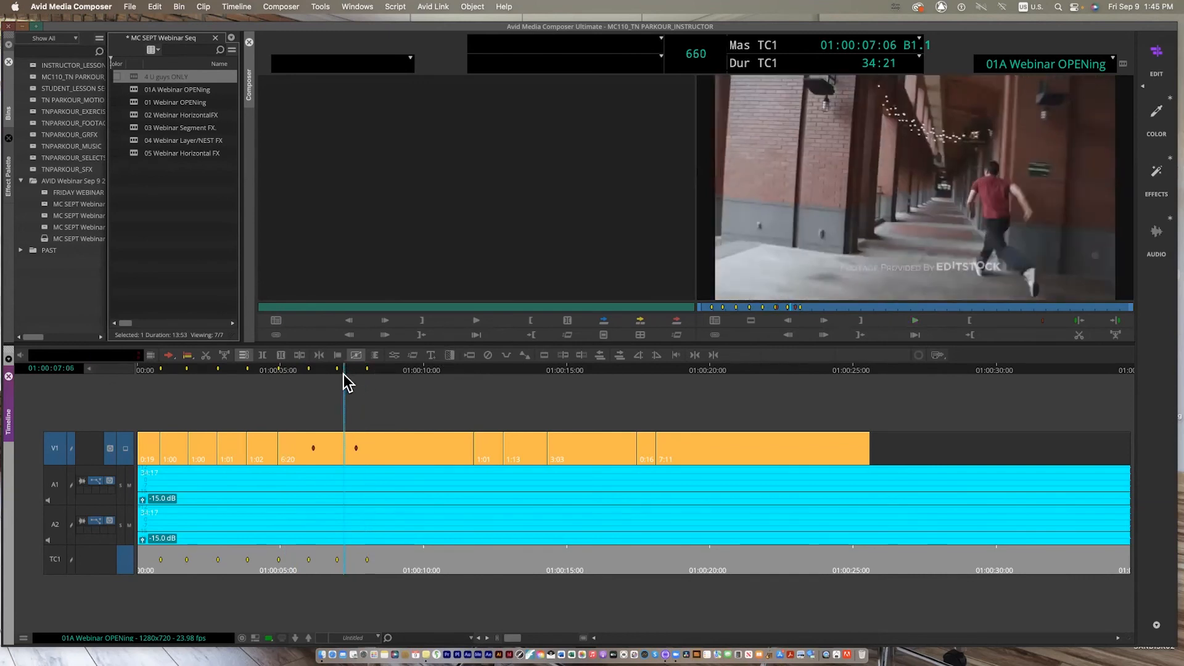
left_click(468, 449)
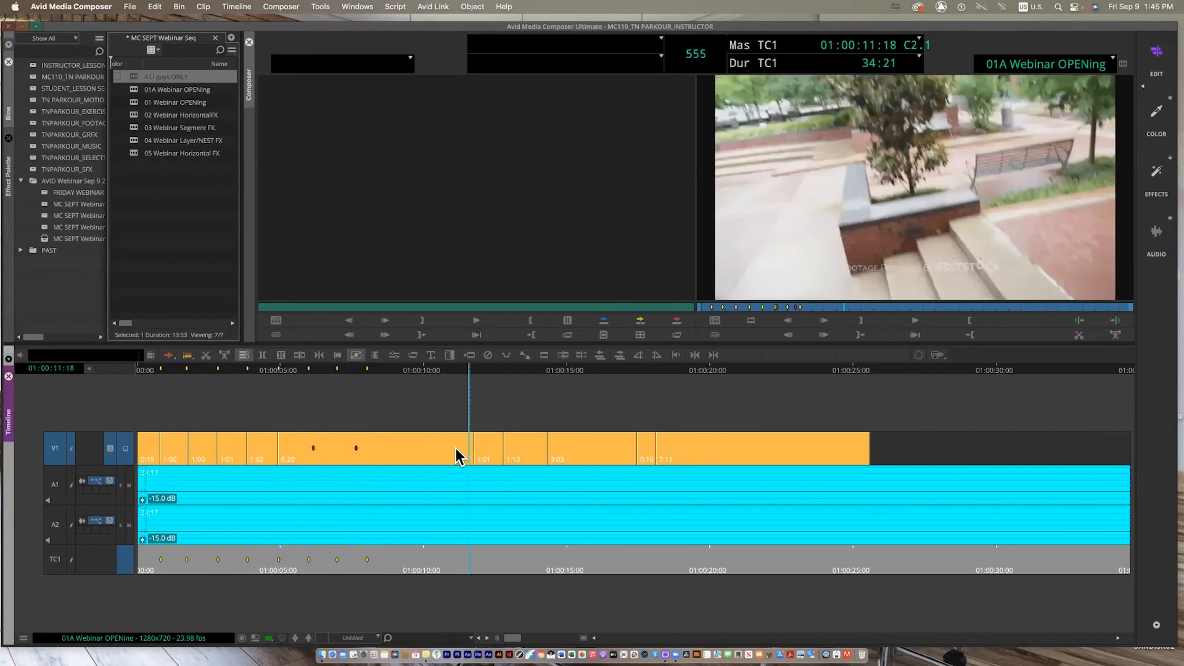
left_click(346, 443)
left_click_drag(345, 442, 329, 454)
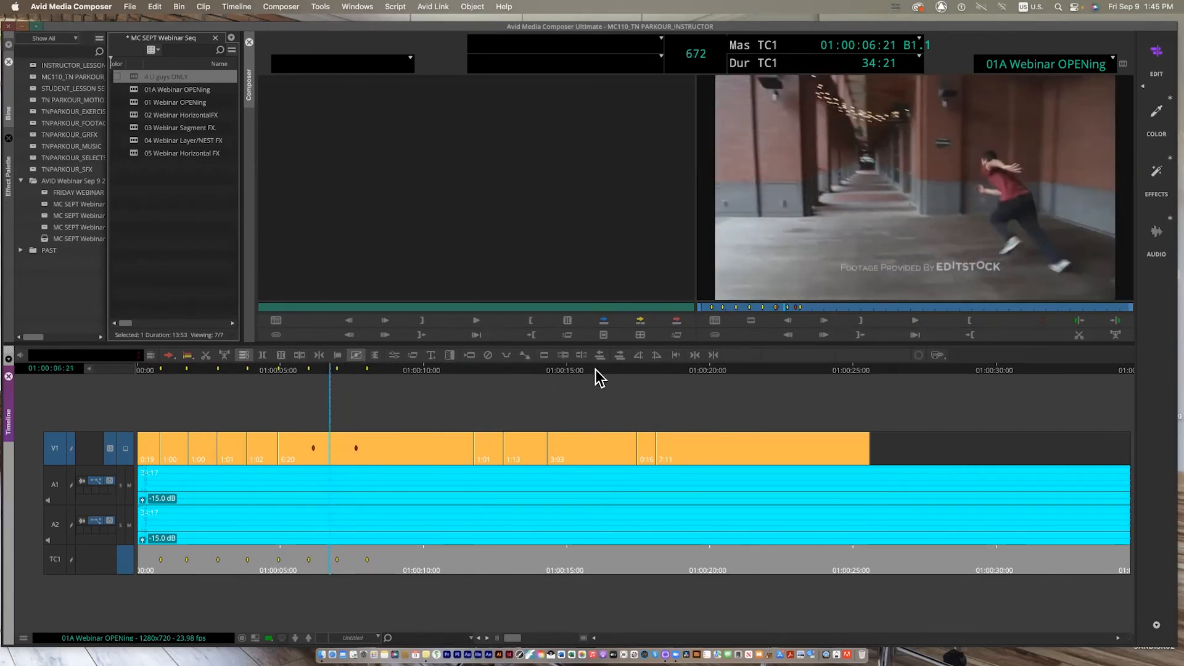
left_click(575, 350)
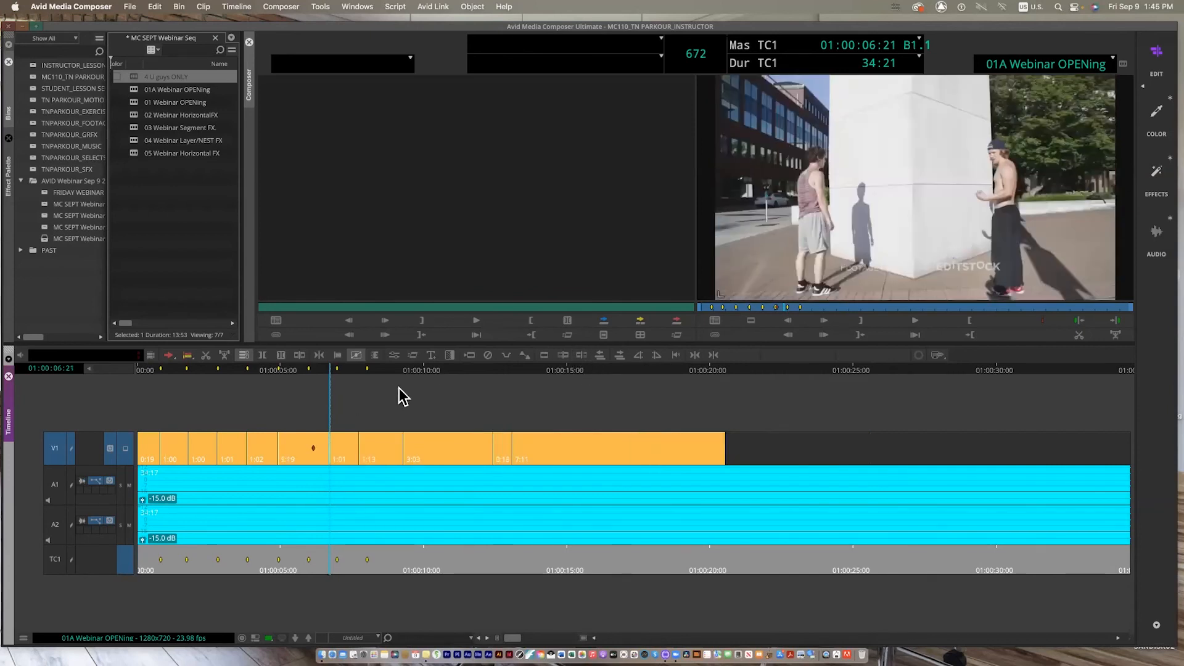
- Play through the shortened edit, park at 01:00:08:24 and display the waveforms of tracks A1 and A2
left_click(322, 369)
key("space")
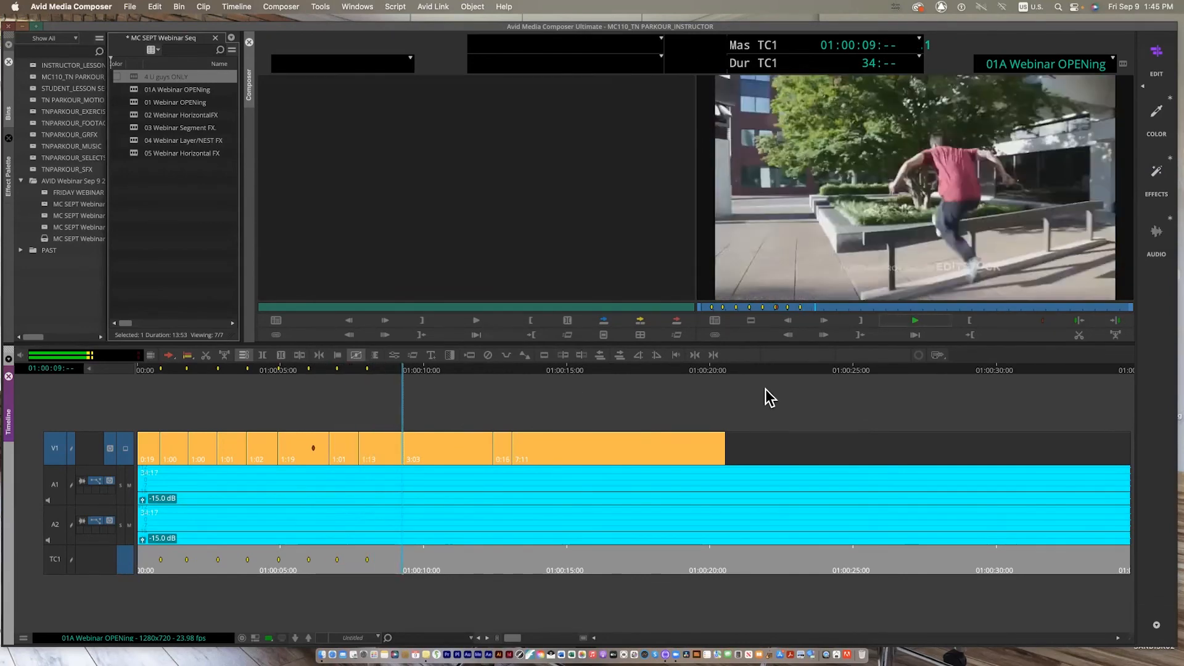
key("space")
left_click(357, 370)
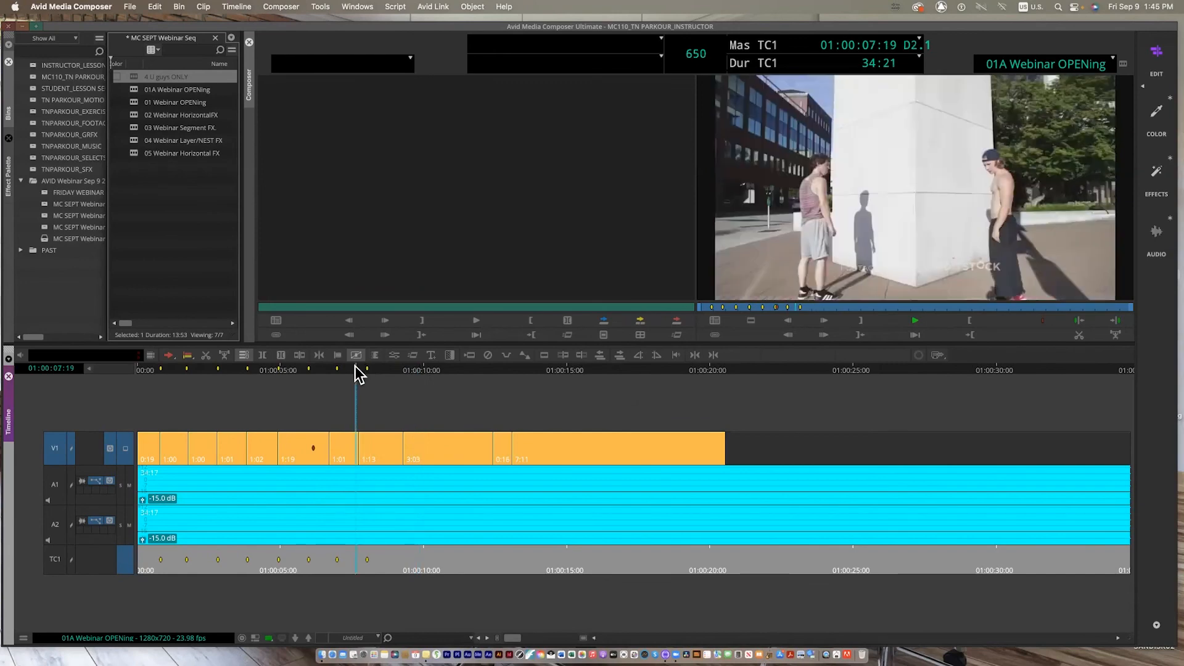
key("space")
left_click_drag(386, 370, 390, 374)
left_click(81, 481)
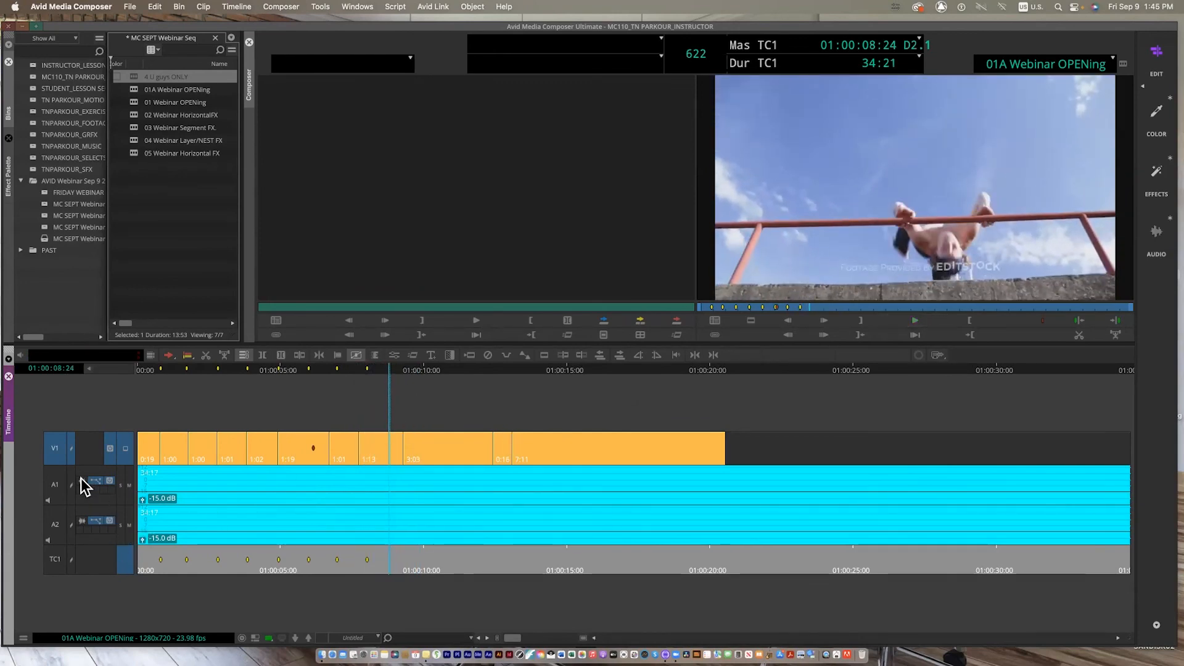
left_click(82, 521)
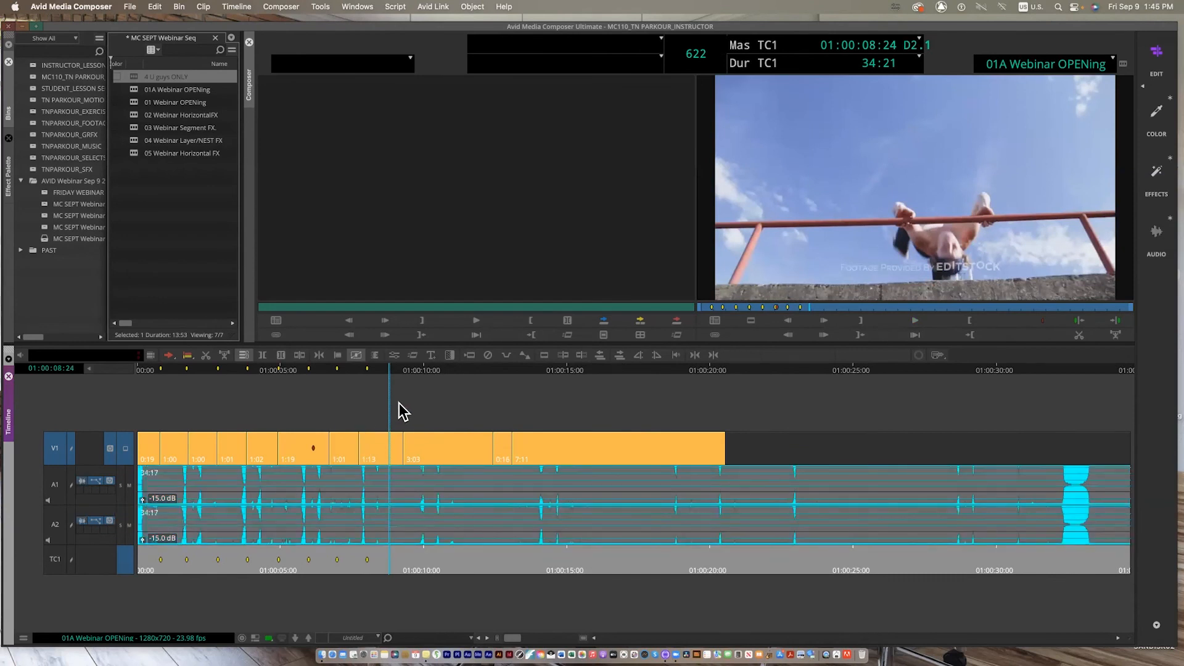
- Play the music around the handstand shot on V1 against the waveforms and park on the beat at 01:00:08:18
key("super+]")
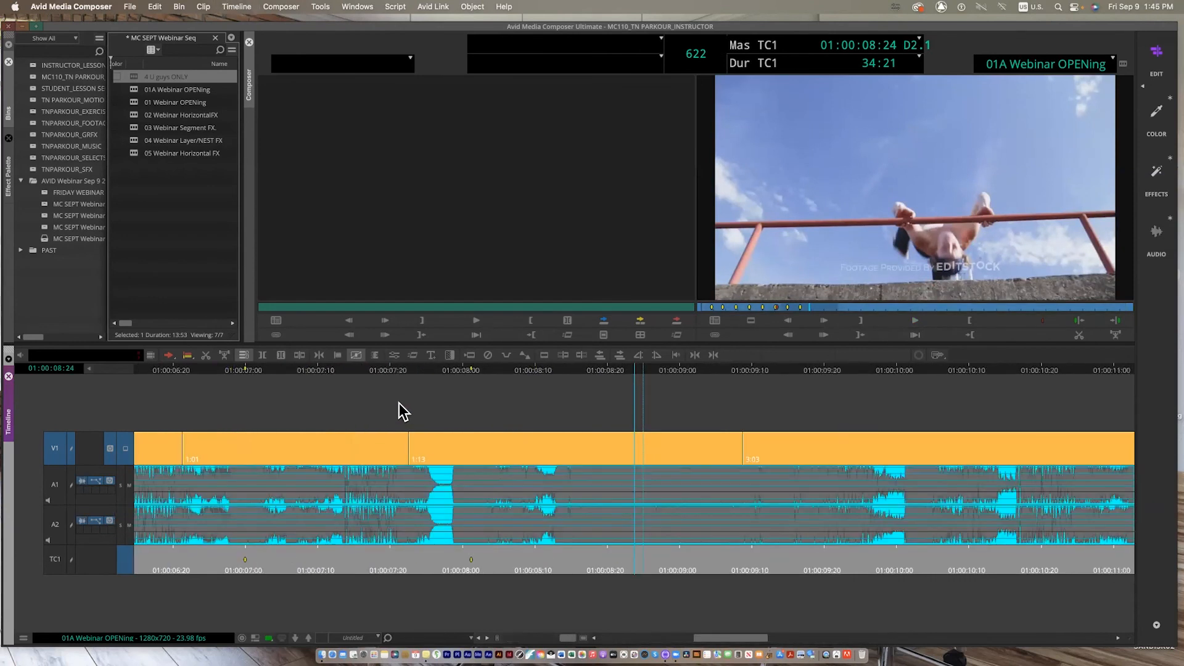
left_click(608, 372)
key("space")
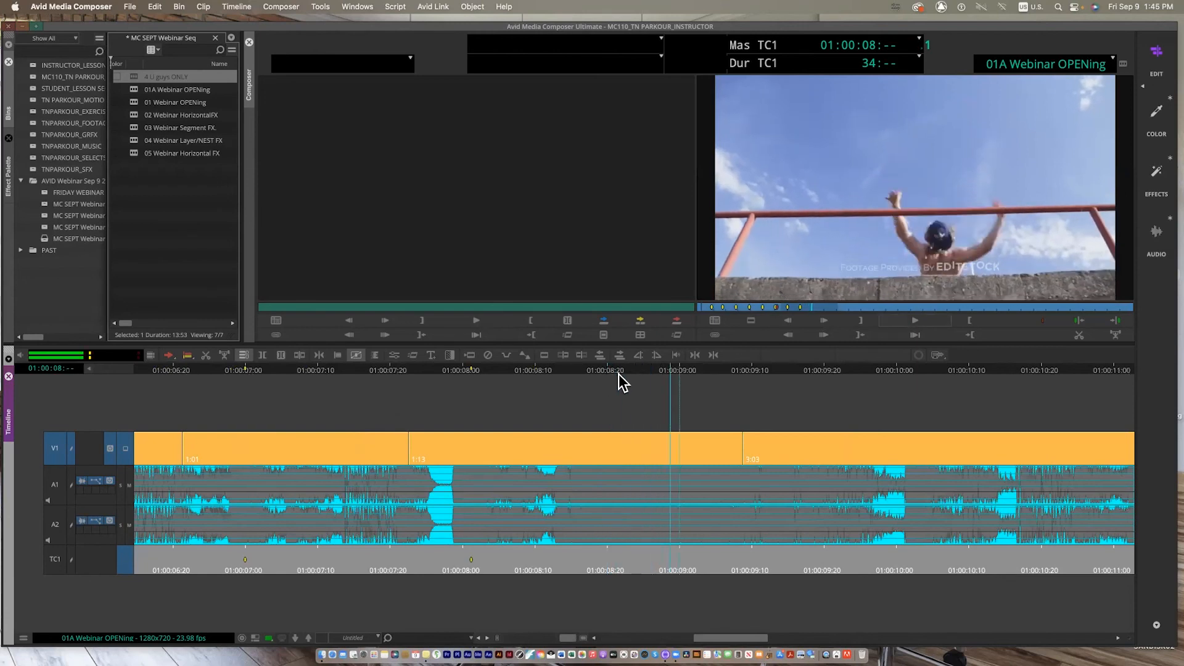
mouse_move(597, 372)
left_mouse_down()
mouse_move(513, 367)
mouse_move(611, 374)
mouse_move(595, 374)
left_mouse_up()
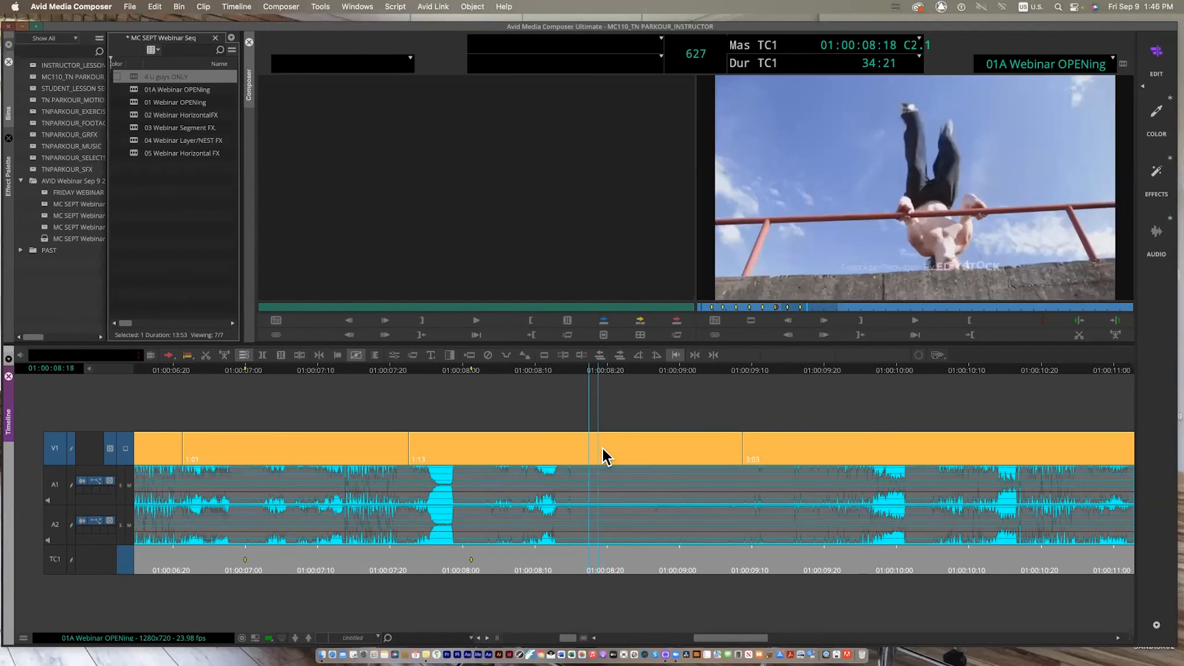
key("Up")
key("Up")
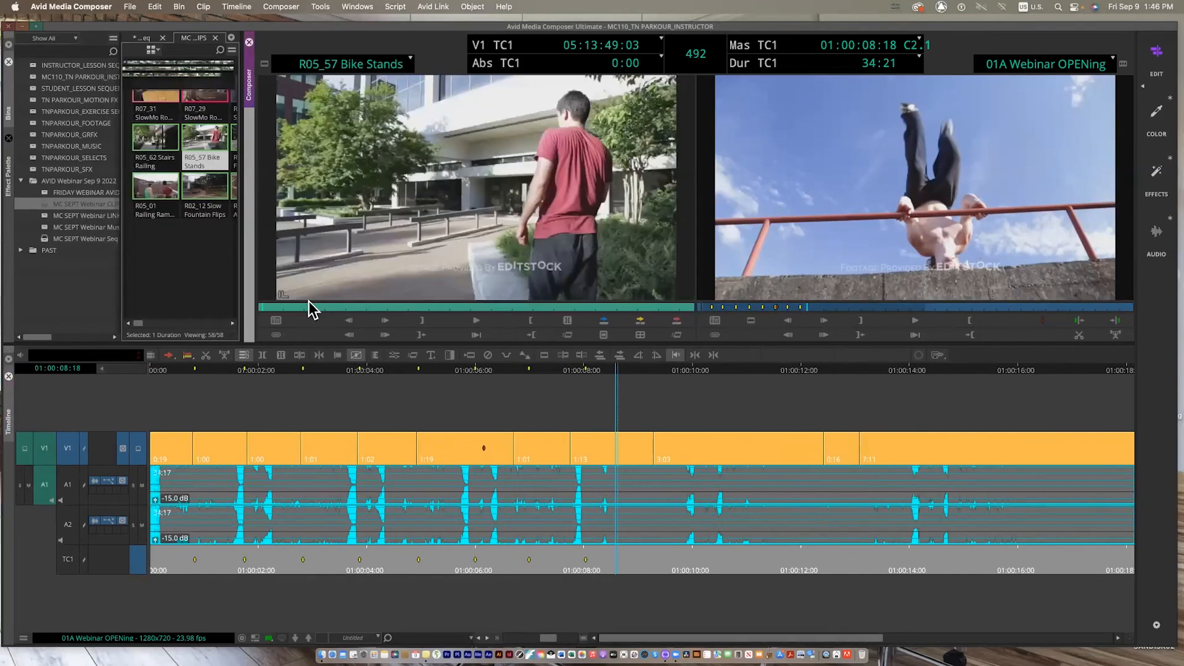
- Park the source clip R05_57 Bike Stands at 05:14:01:16 and disable its A1 source track
left_click_drag(319, 307, 524, 279)
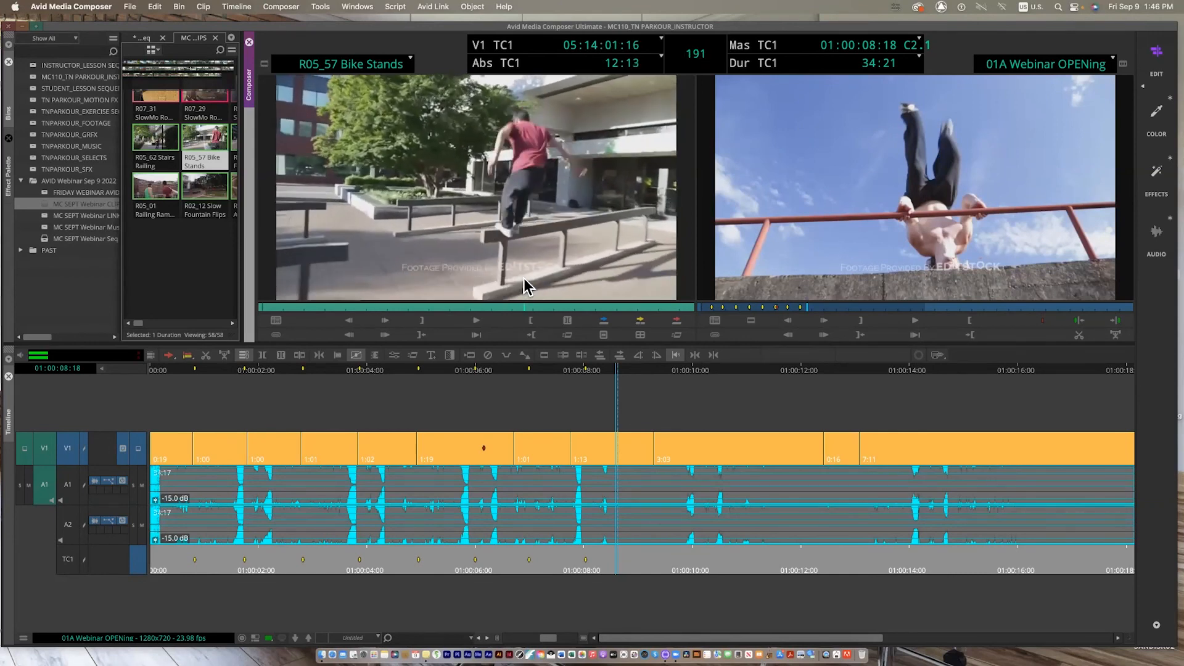
key("i")
left_click(44, 484)
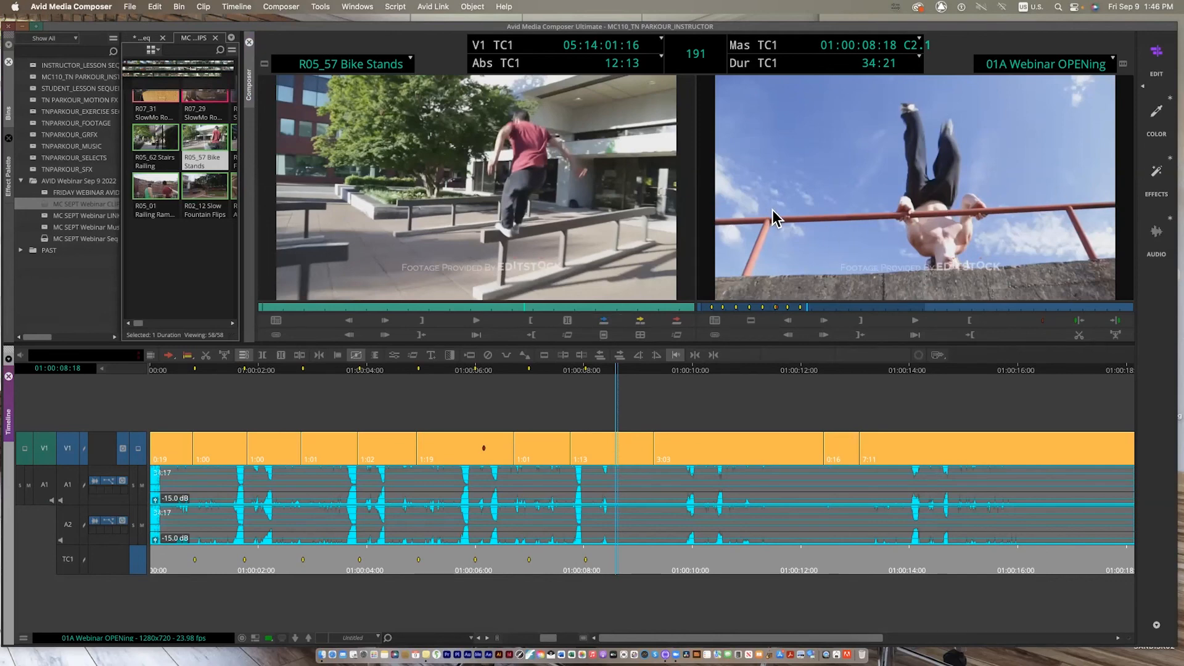
- Replace the V1 handstand shot with R05_57 Bike Stands, aligning the source frame to the beat at 01:00:08:18, and play the result
key("space")
left_click(596, 373)
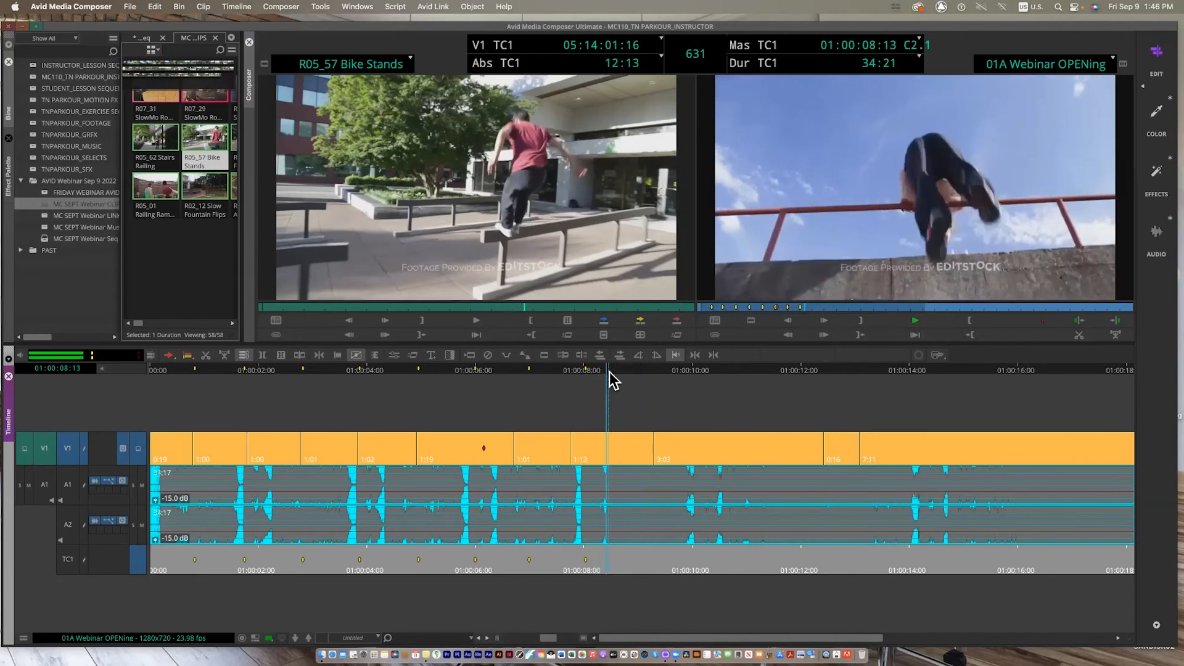
left_click_drag(609, 380, 619, 379)
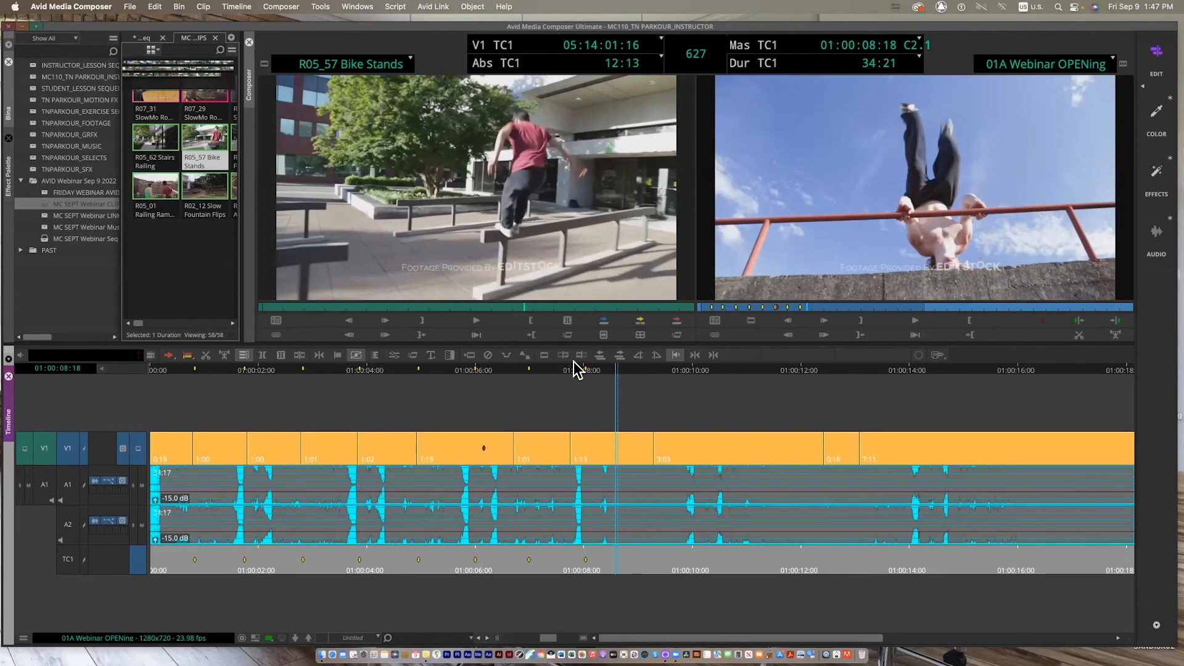
left_click(604, 322)
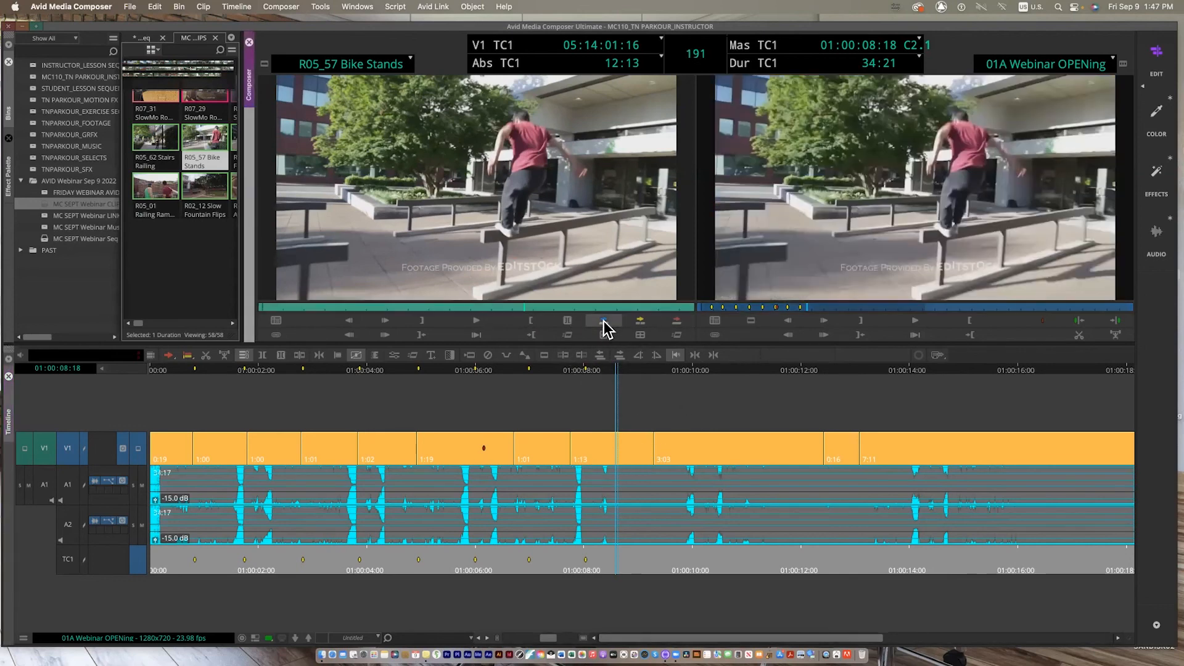
left_click(558, 370)
key("space")
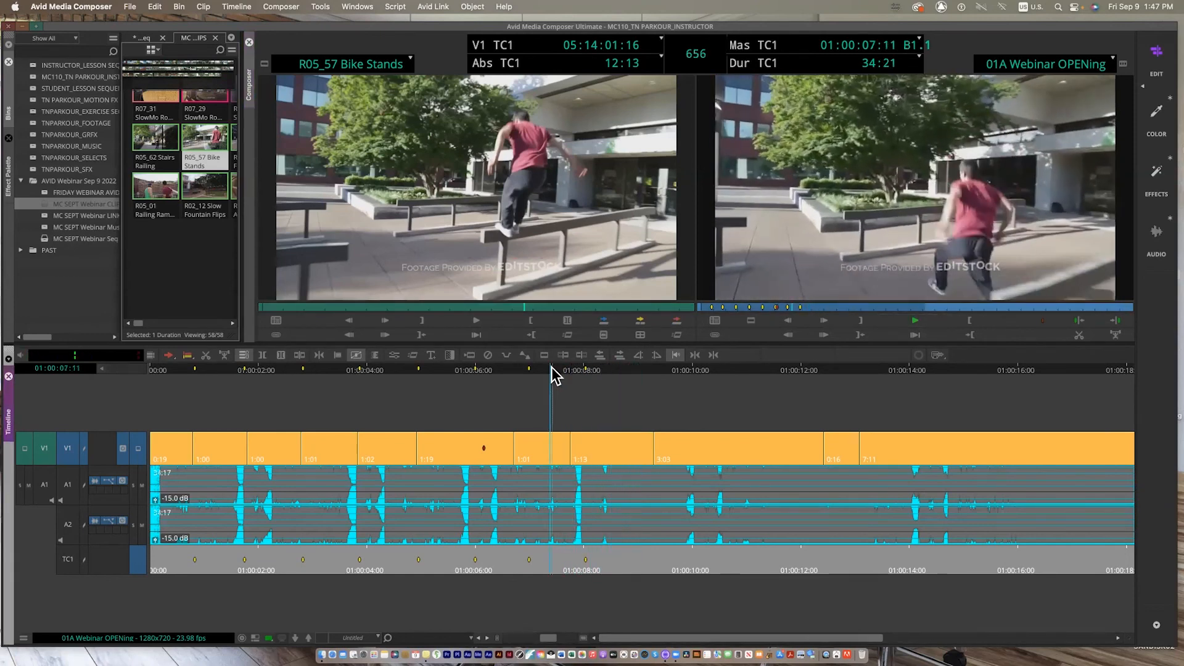
left_click(552, 367)
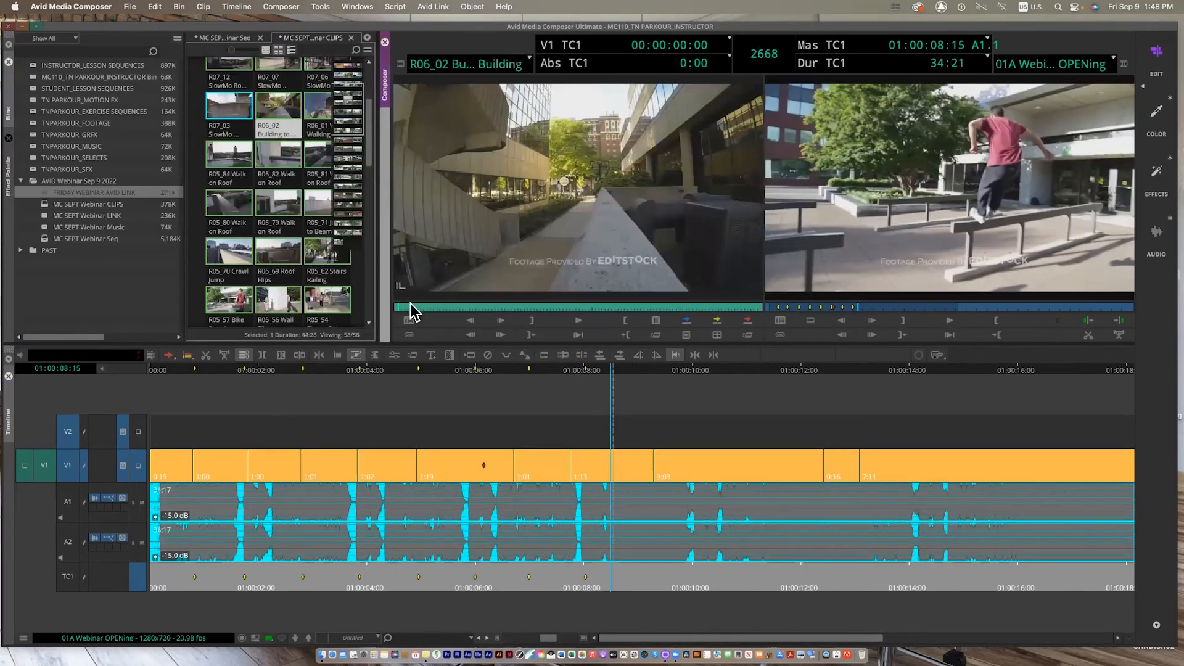
- Park the R06_02 building jump source clip at 00:01:31:10, on the frame where the foot lands on the ledge
left_click_drag(412, 309, 695, 308)
right_click(695, 308)
left_click(688, 307)
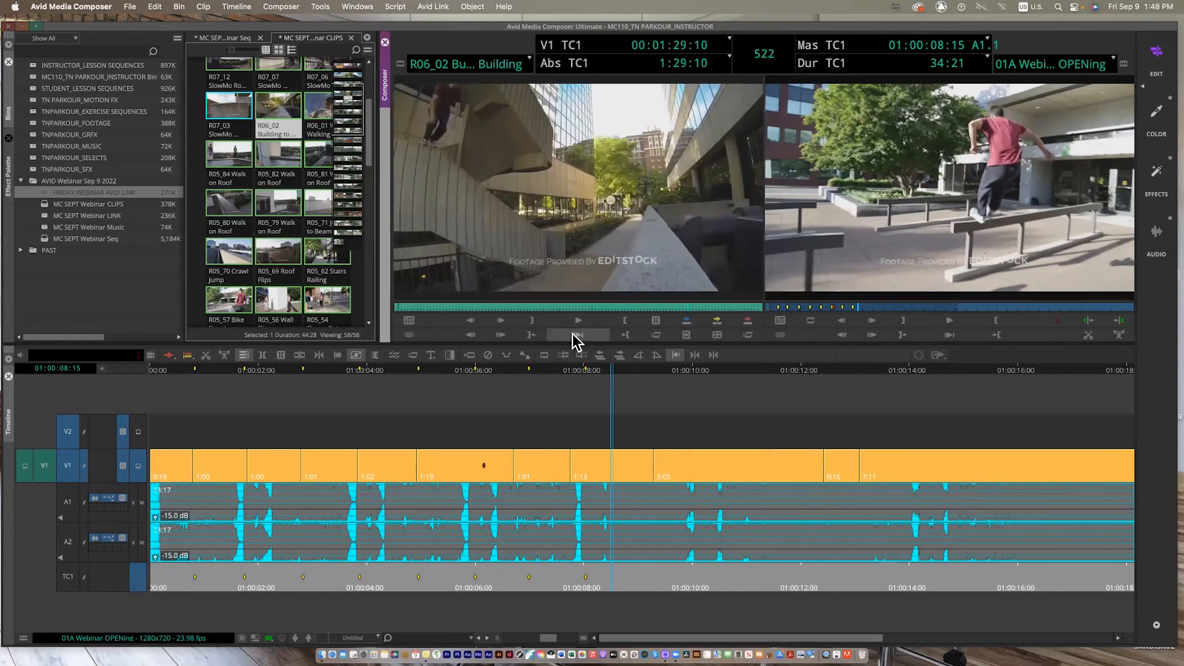
left_click(499, 321)
left_click(499, 320)
left_click(498, 321)
left_click(499, 321)
left_click(499, 320)
left_click(499, 320)
left_click(499, 321)
left_click(500, 320)
left_click(500, 321)
left_click(500, 322)
left_click(501, 321)
left_click(501, 321)
left_click(501, 321)
left_click(501, 322)
left_click(502, 321)
left_click(501, 322)
left_click(504, 319)
left_click(503, 319)
left_click(505, 319)
left_click(504, 320)
left_click(505, 319)
left_click(505, 319)
left_click(506, 320)
left_click(506, 320)
left_click(506, 318)
left_click(507, 318)
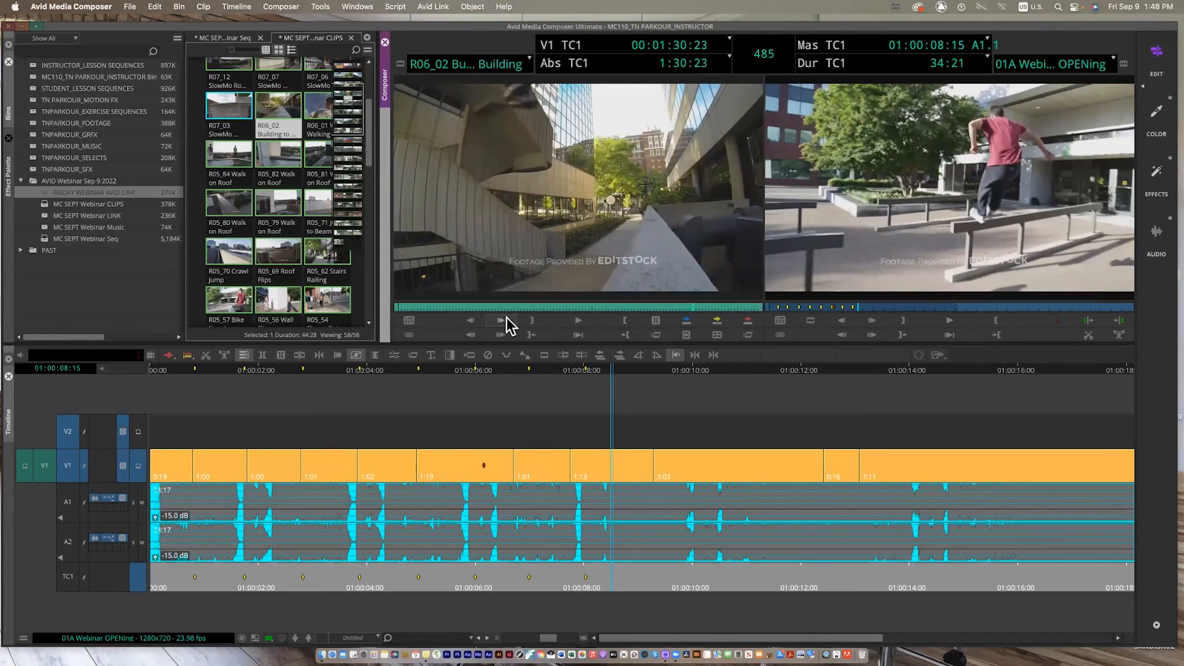
left_click(507, 318)
left_click(507, 319)
left_click(508, 318)
left_click(507, 318)
left_click(508, 318)
left_click(508, 318)
left_click(508, 318)
left_click(509, 318)
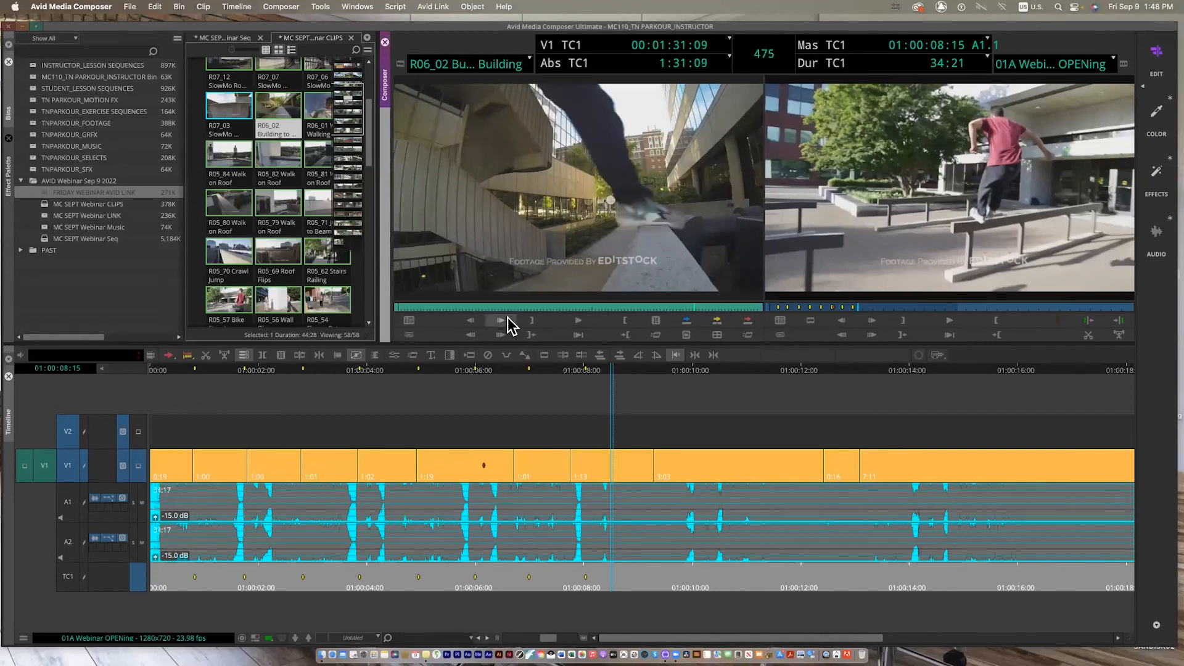
left_click(508, 318)
left_click(508, 319)
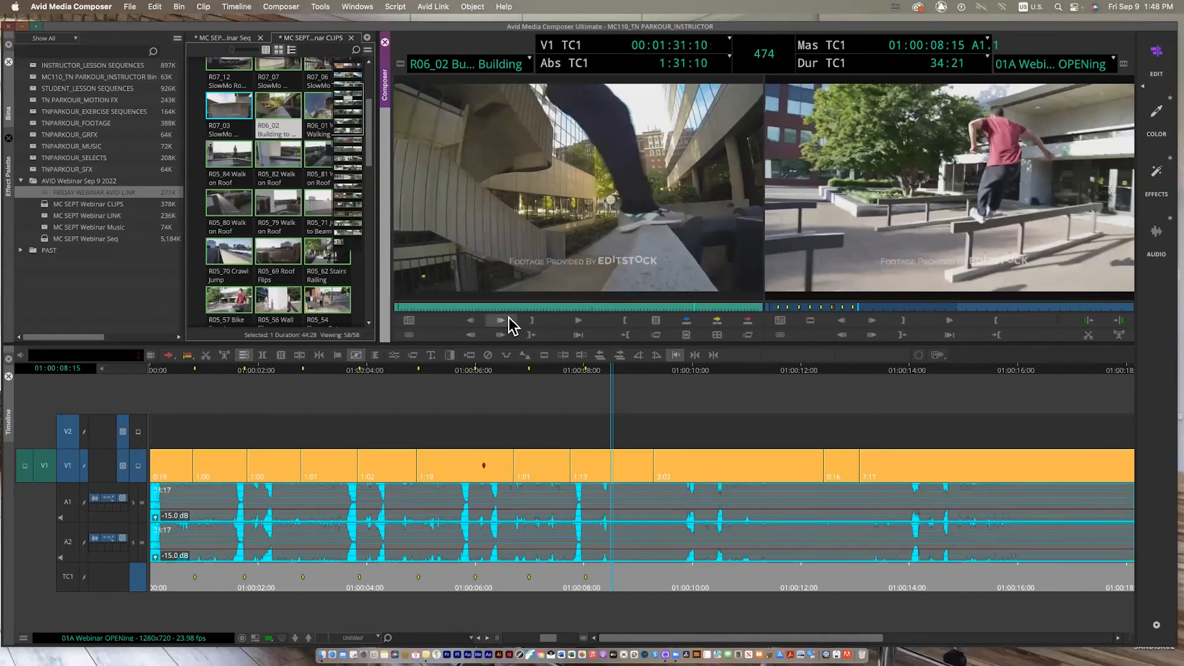
- Park at 01:00:08:19, patch source V1 to V2 and replace-edit the R06_02 clip onto V2 above the Bike Stands shot
left_click(571, 374)
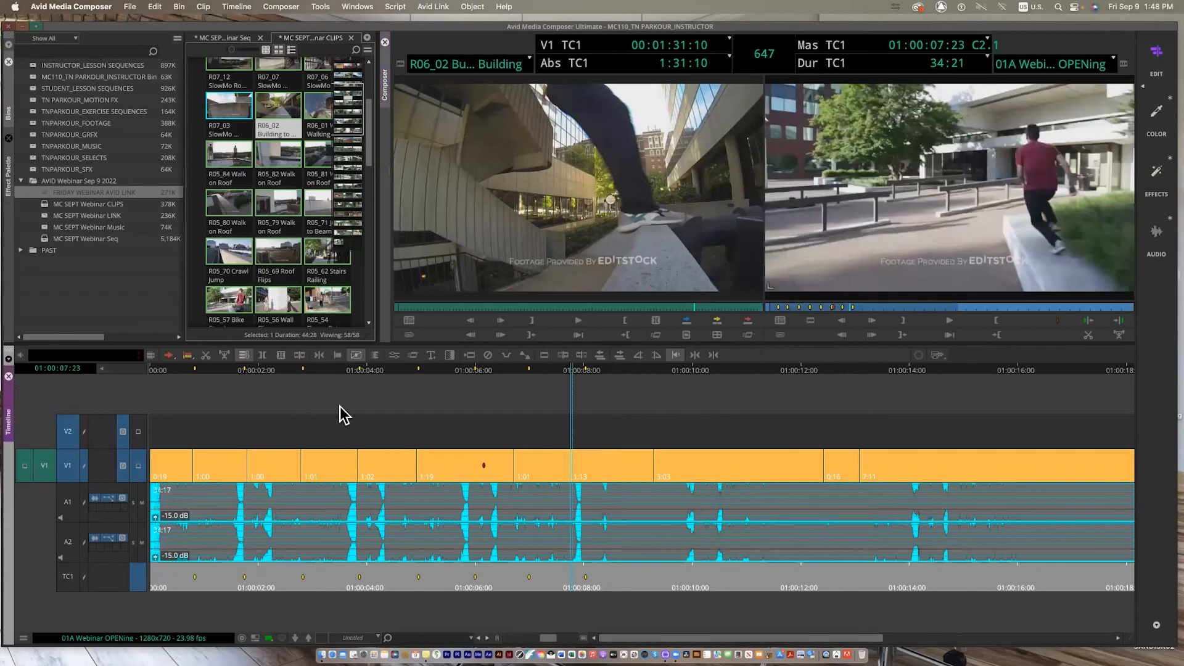
key("s")
left_click_drag(603, 378, 619, 401)
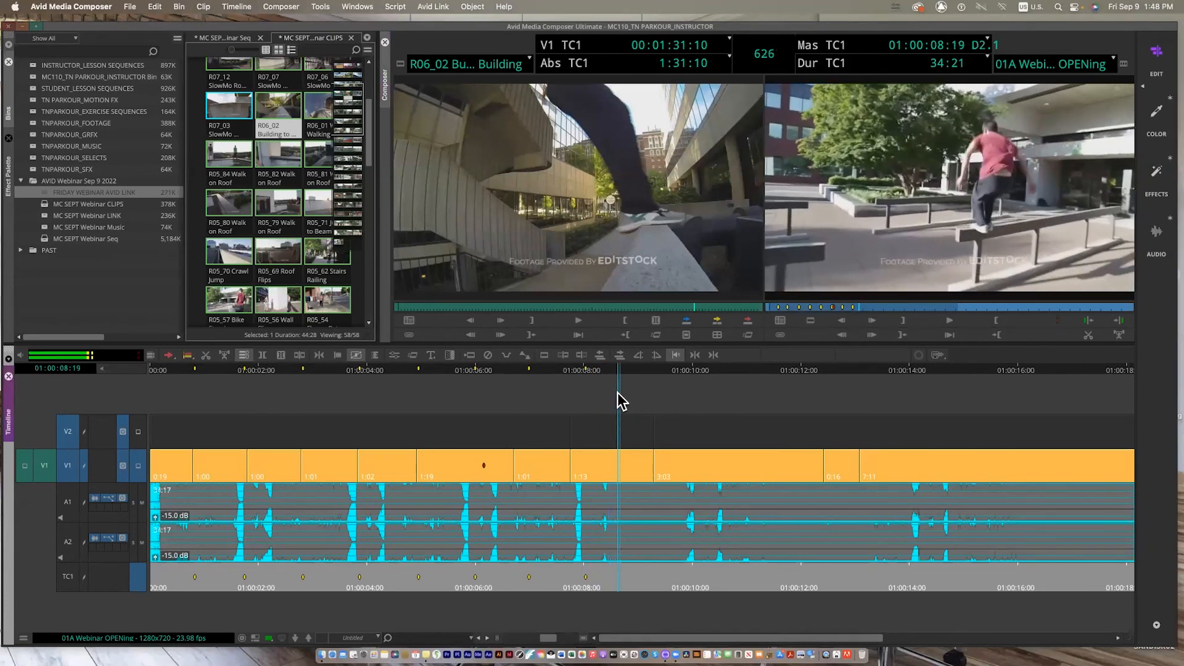
left_click_drag(25, 467, 70, 431)
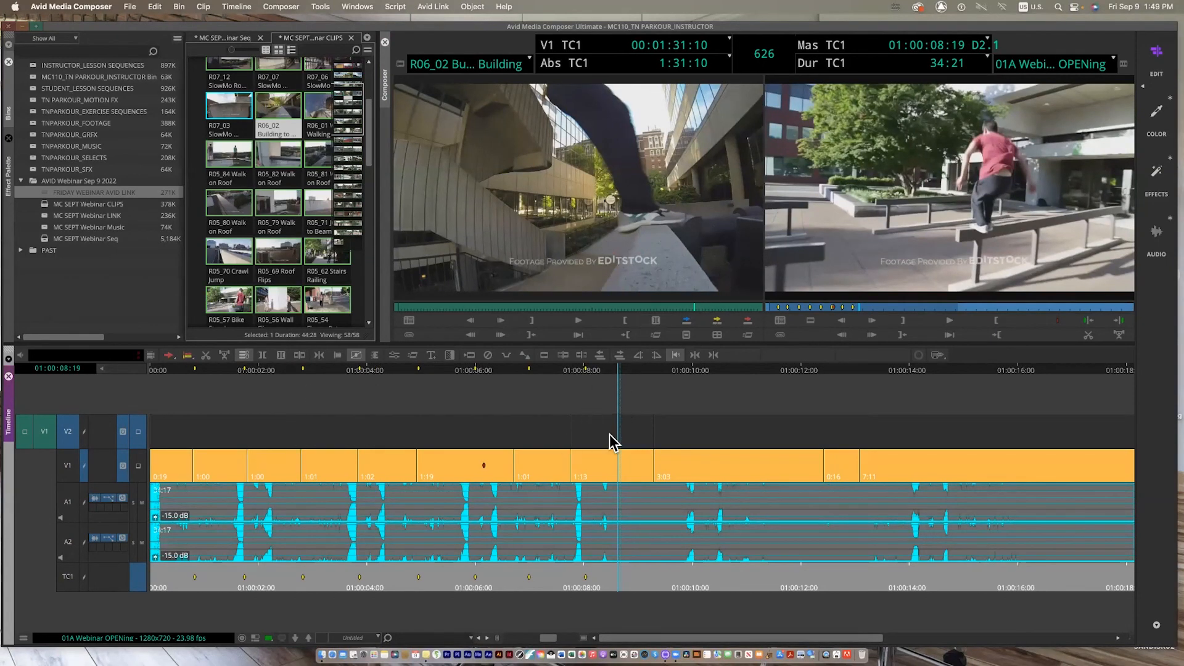
left_click(686, 320)
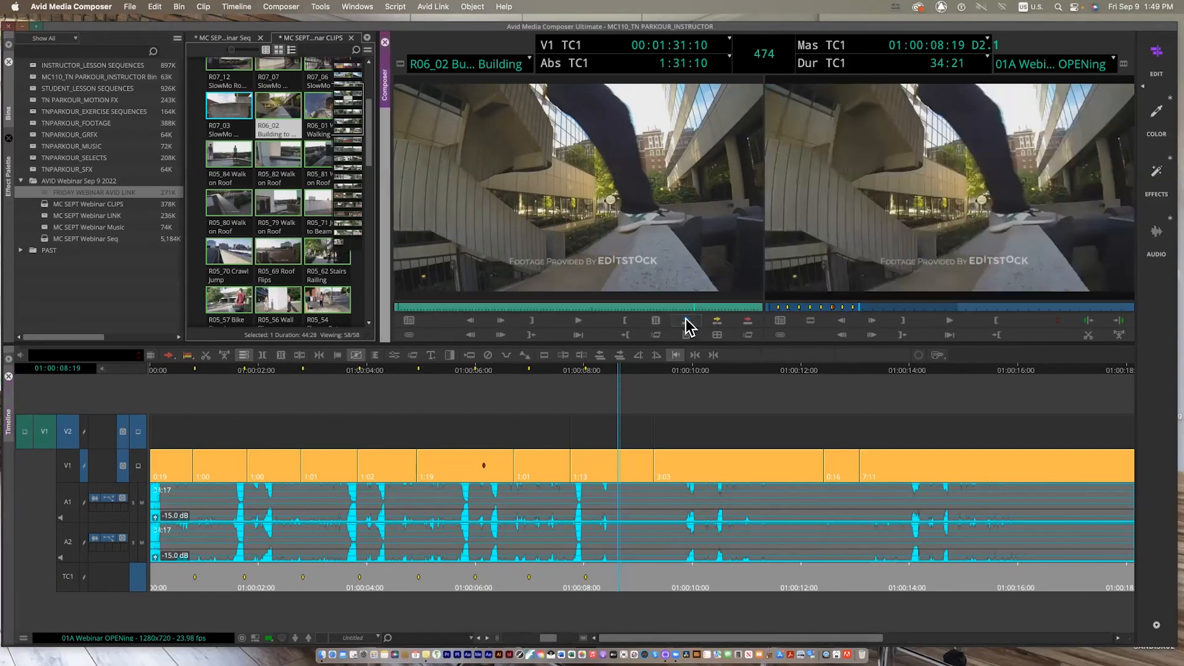
- Play the sequence across the new V2 shot against the music and stop at 01:00:08:26
left_click(546, 369)
key("space")
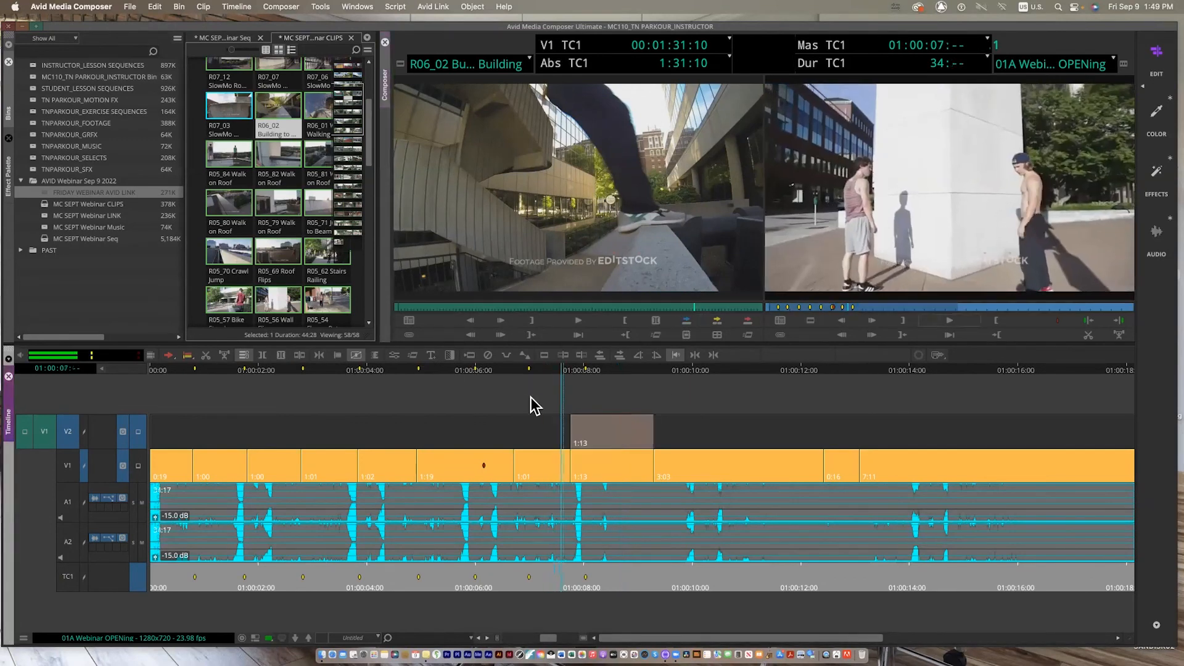
key("space")
right_click(546, 364)
left_click(534, 372)
key("space")
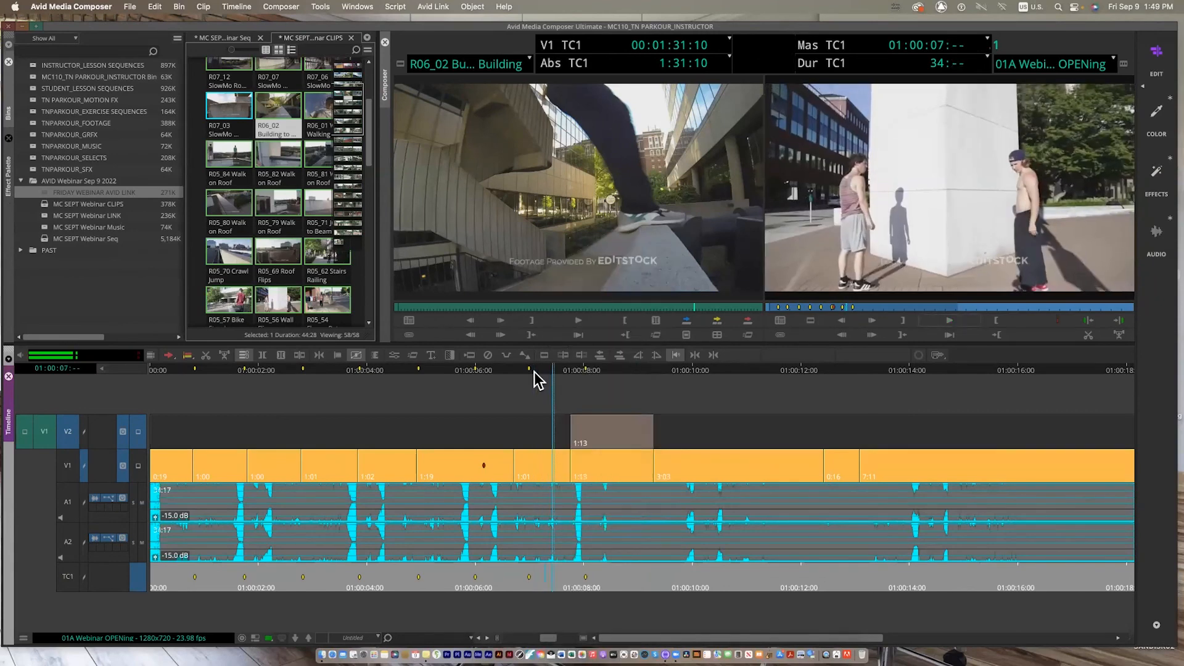
key("space")
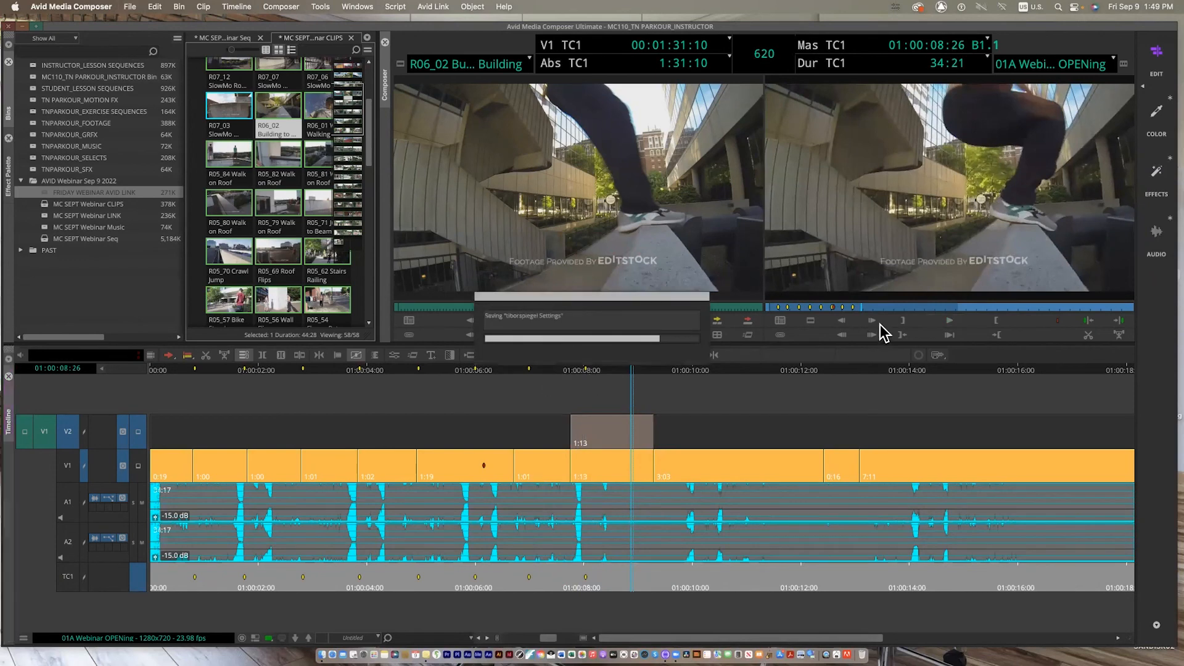
- Play the edit full screen from 01:00:07:14, return to the timeline and monitor V1 instead of V2
left_click(554, 369)
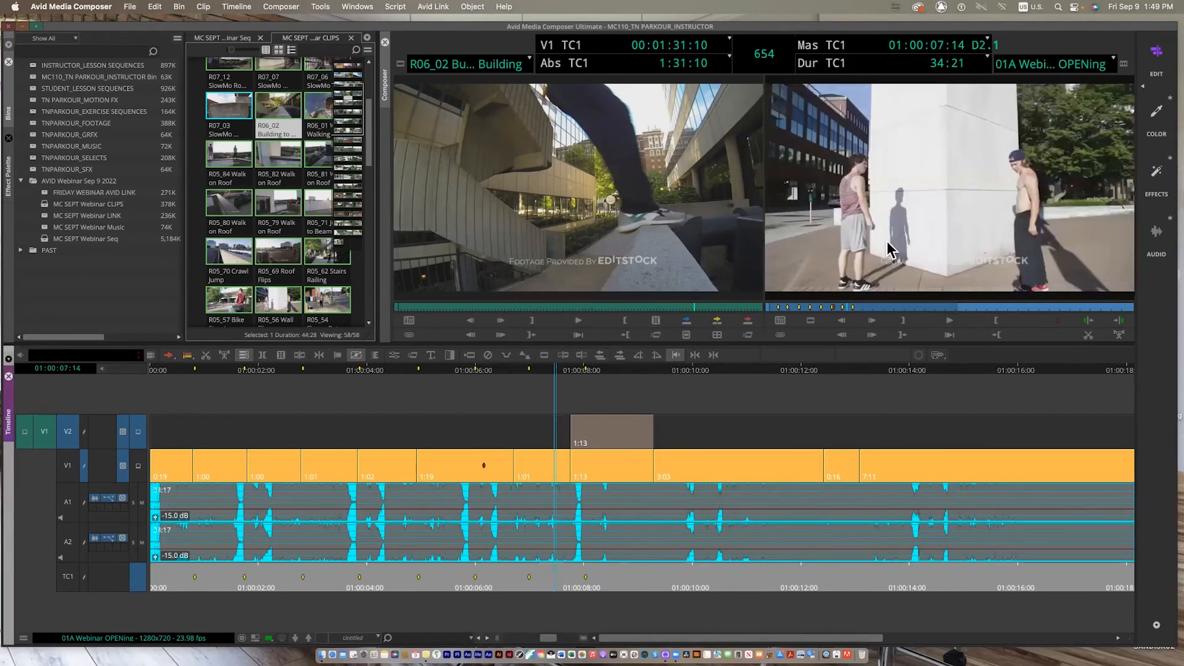
key("super+3")
key("space")
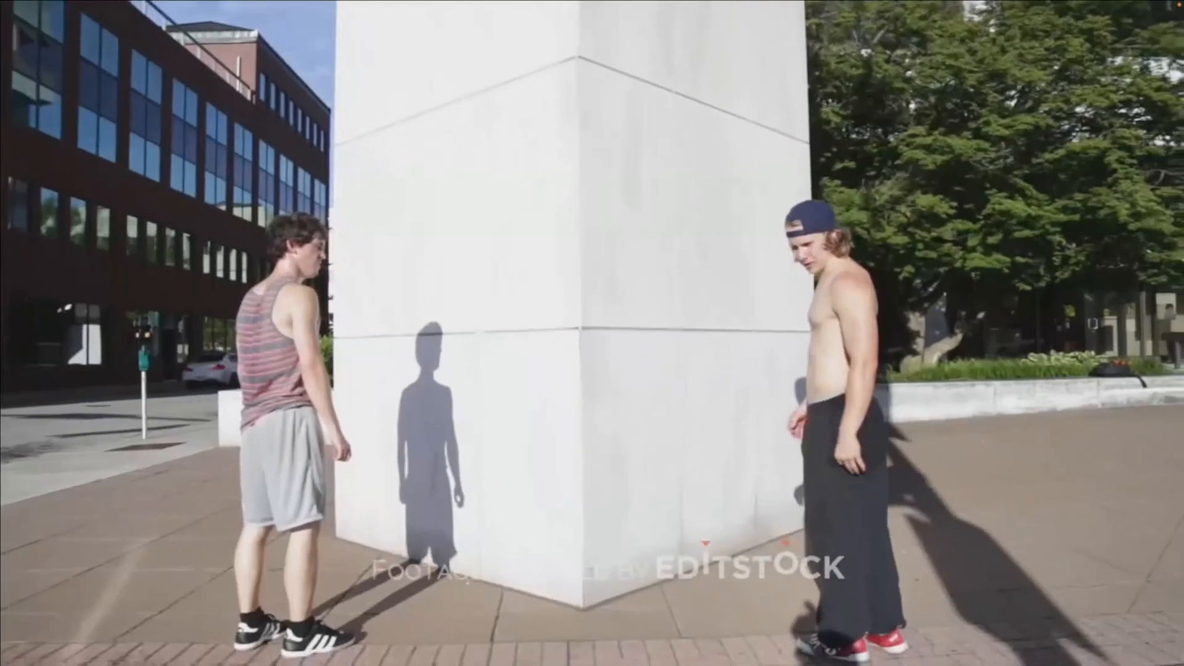
key("space")
key("Escape")
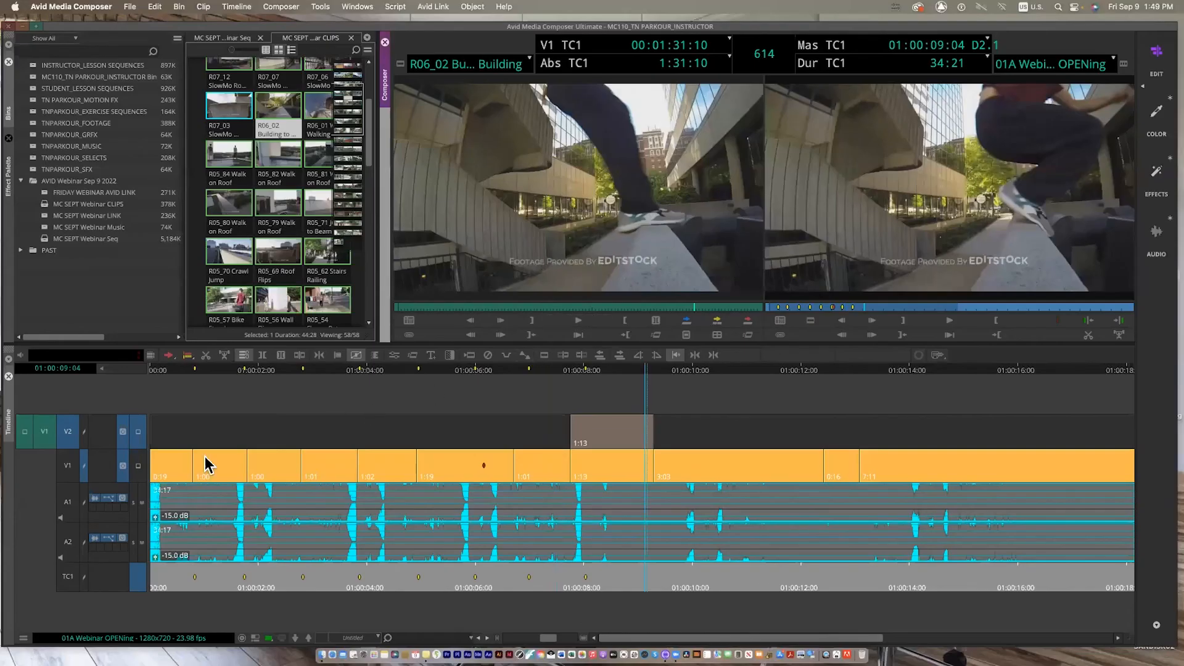
left_click(389, 424)
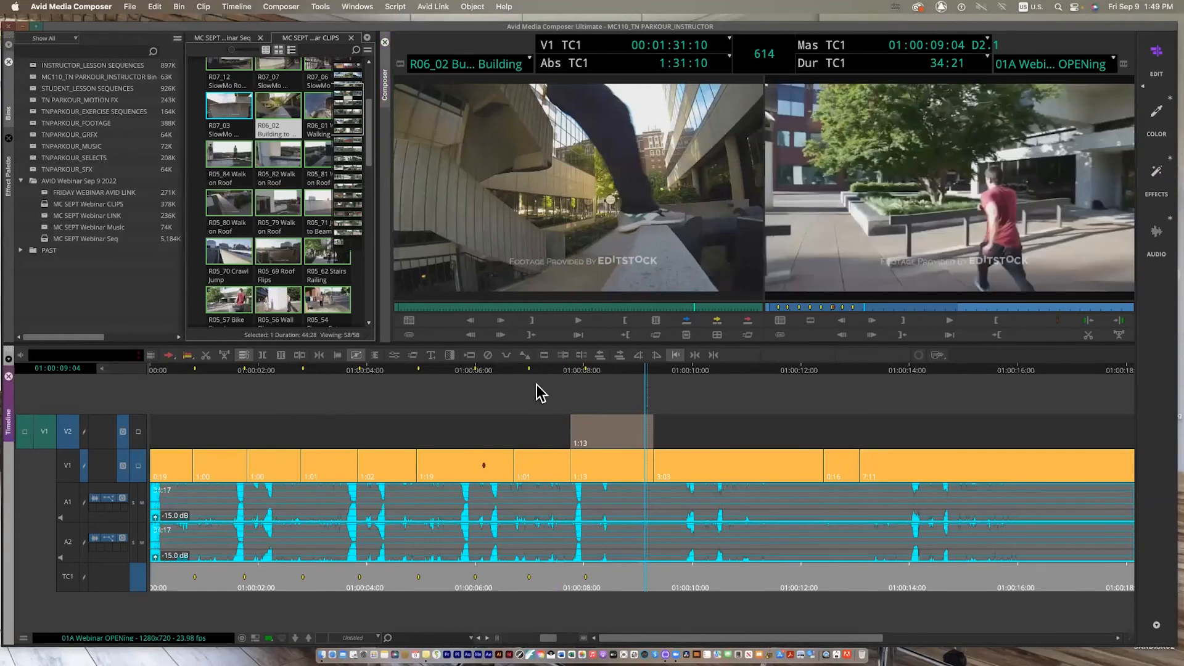
- Play the V1 Bike Stands version full screen from 01:00:07:14 and stop at 01:00:08:25
left_click(554, 370)
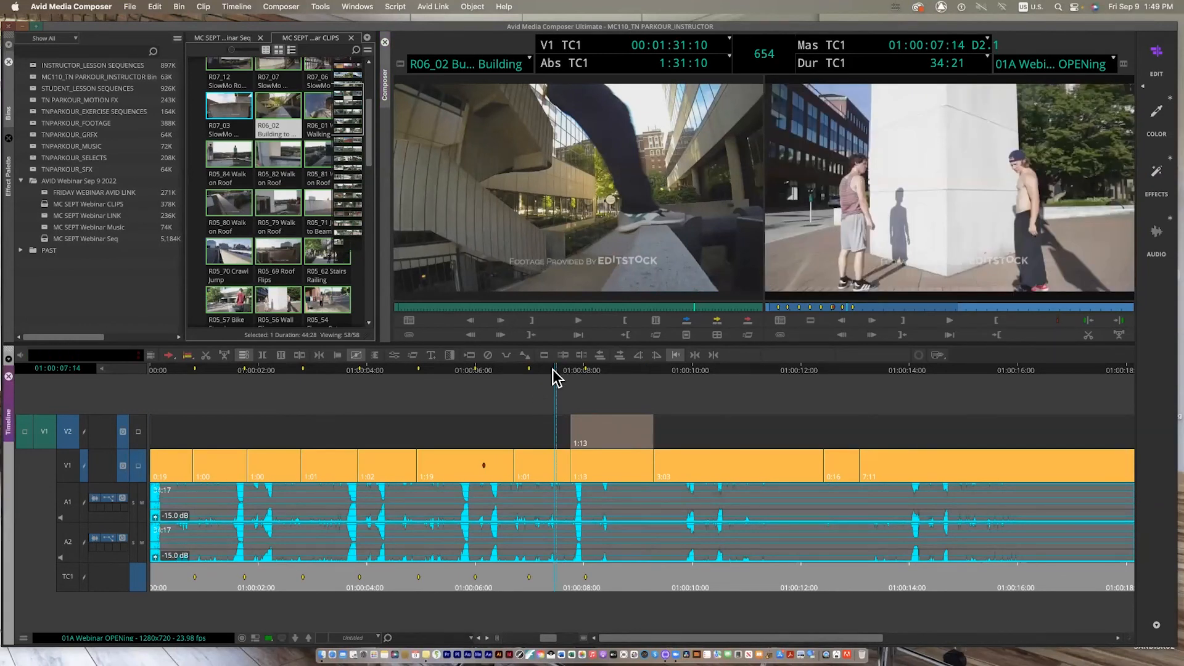
key("super+shift+f")
key("space")
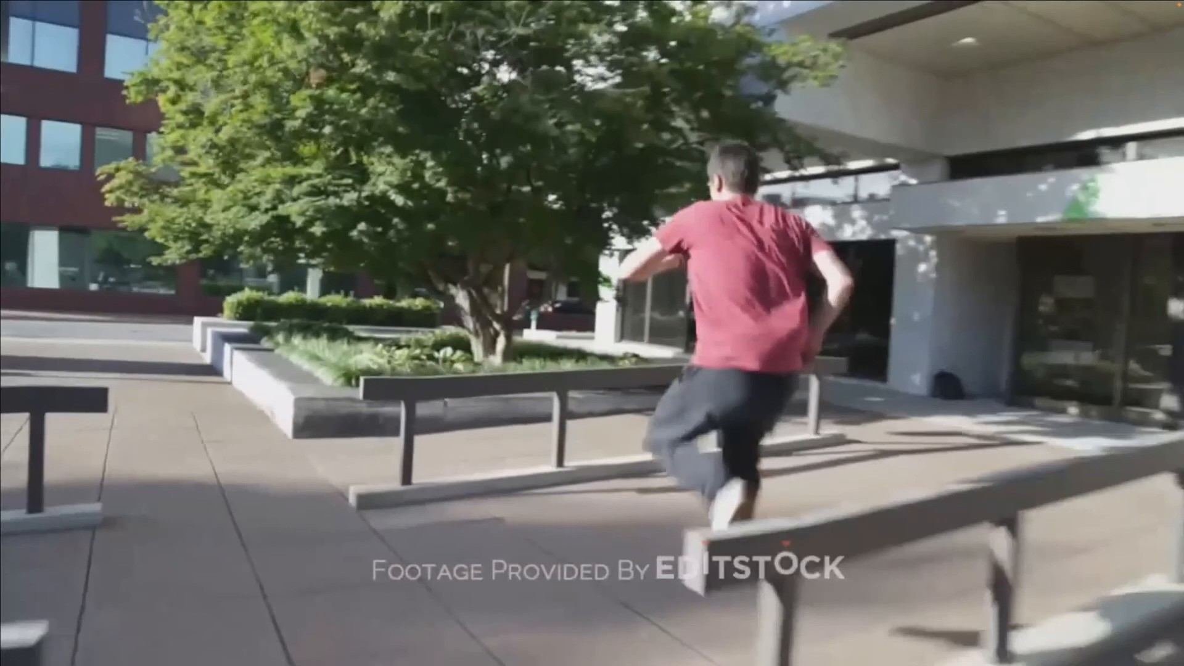
key("space")
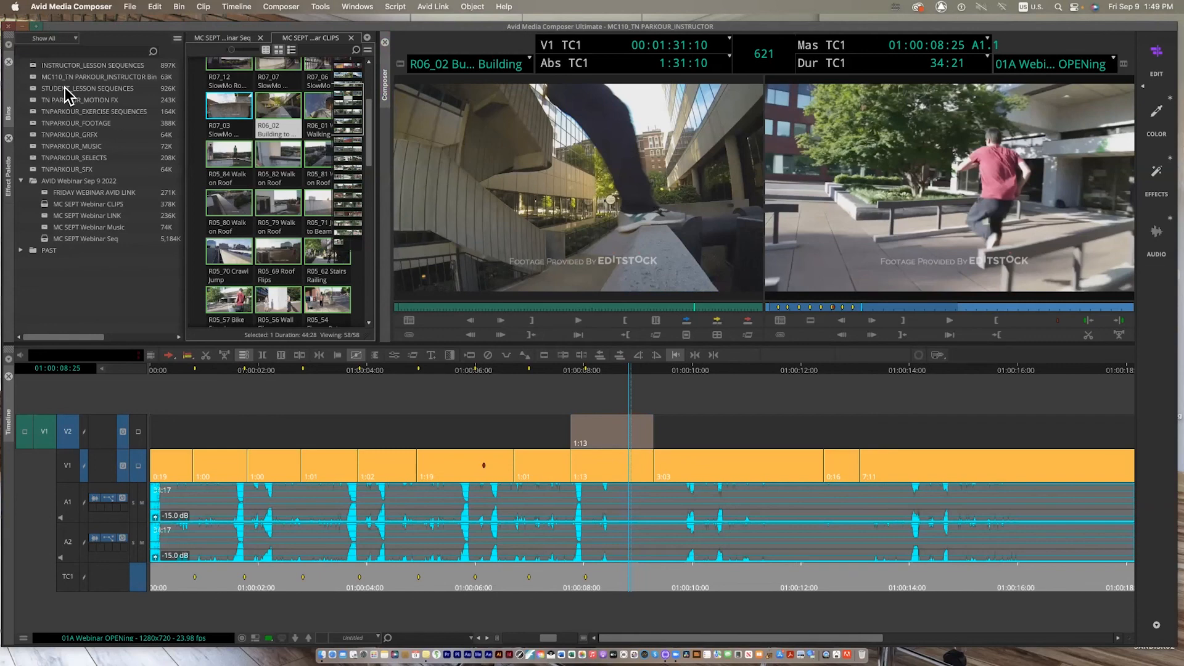
- Park the sequence at 01:00:08:10, quit the editing application and confirm the exit
left_click(136, 26)
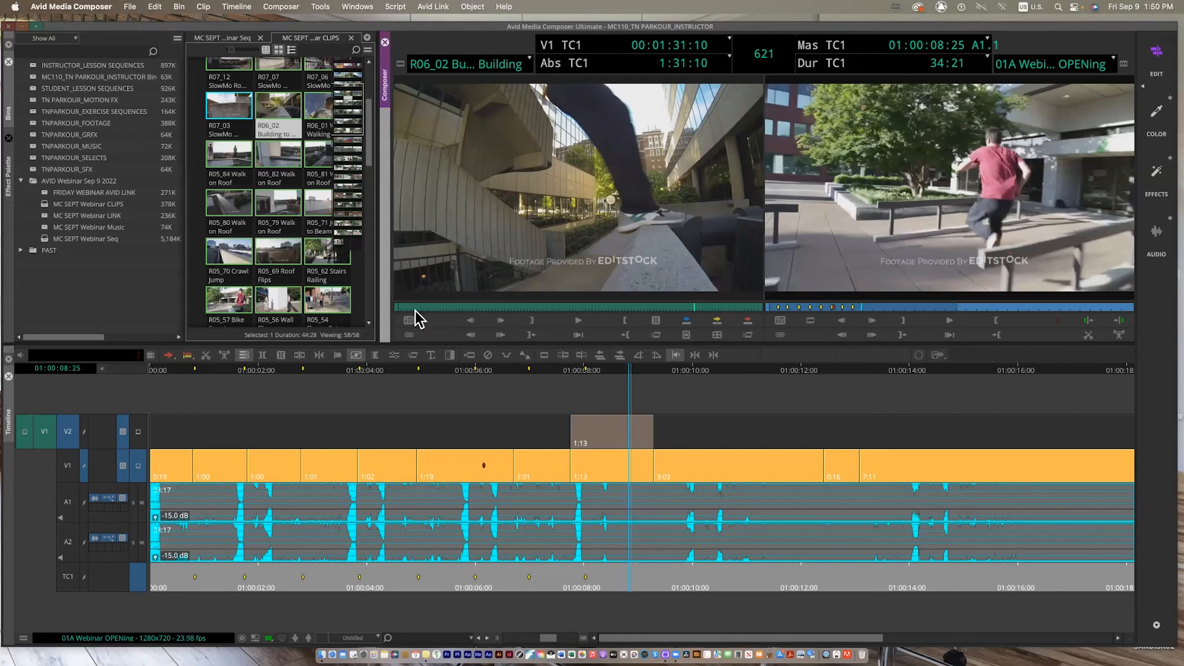
left_click(603, 391)
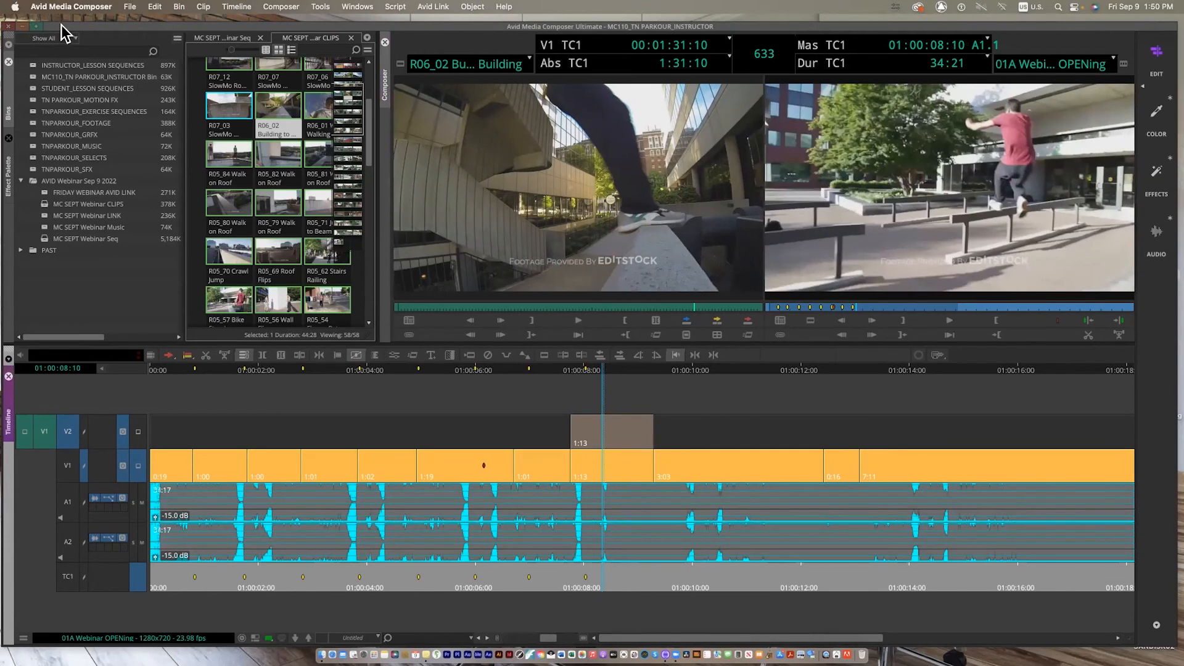
key("super+q")
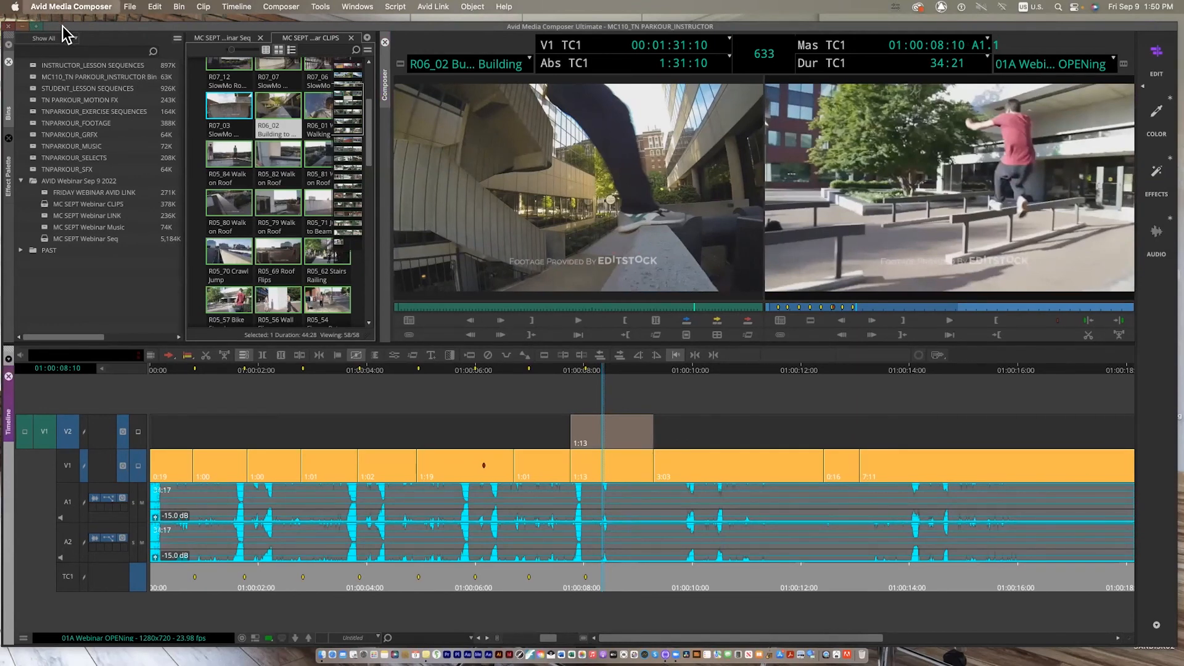
left_click(567, 342)
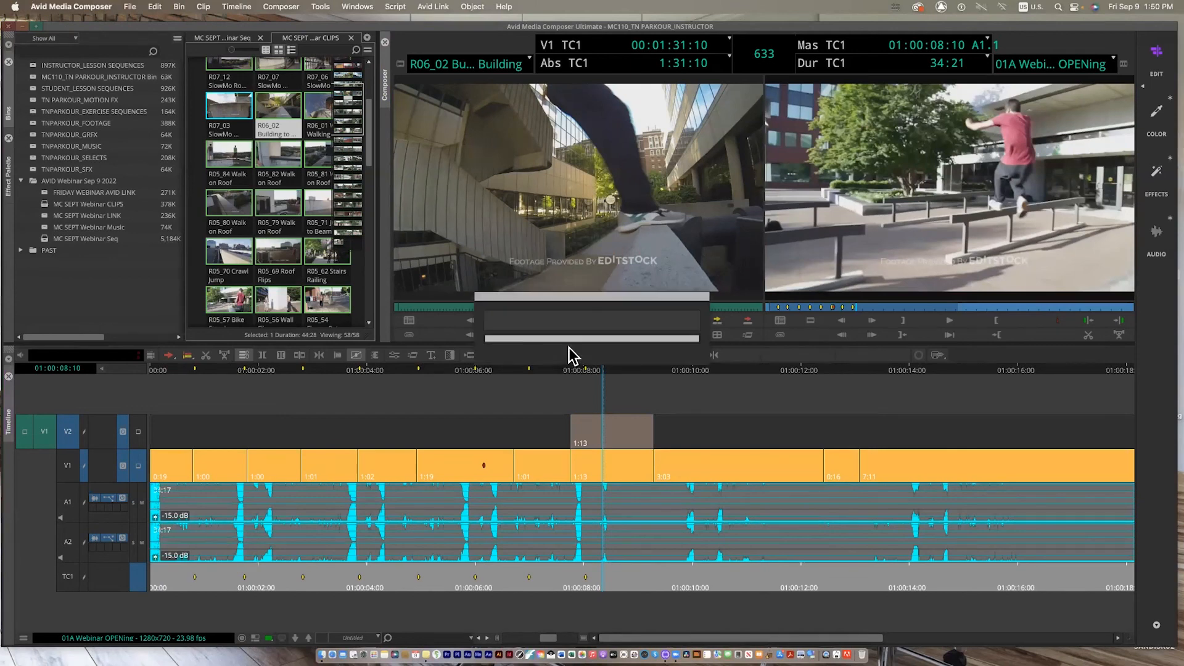